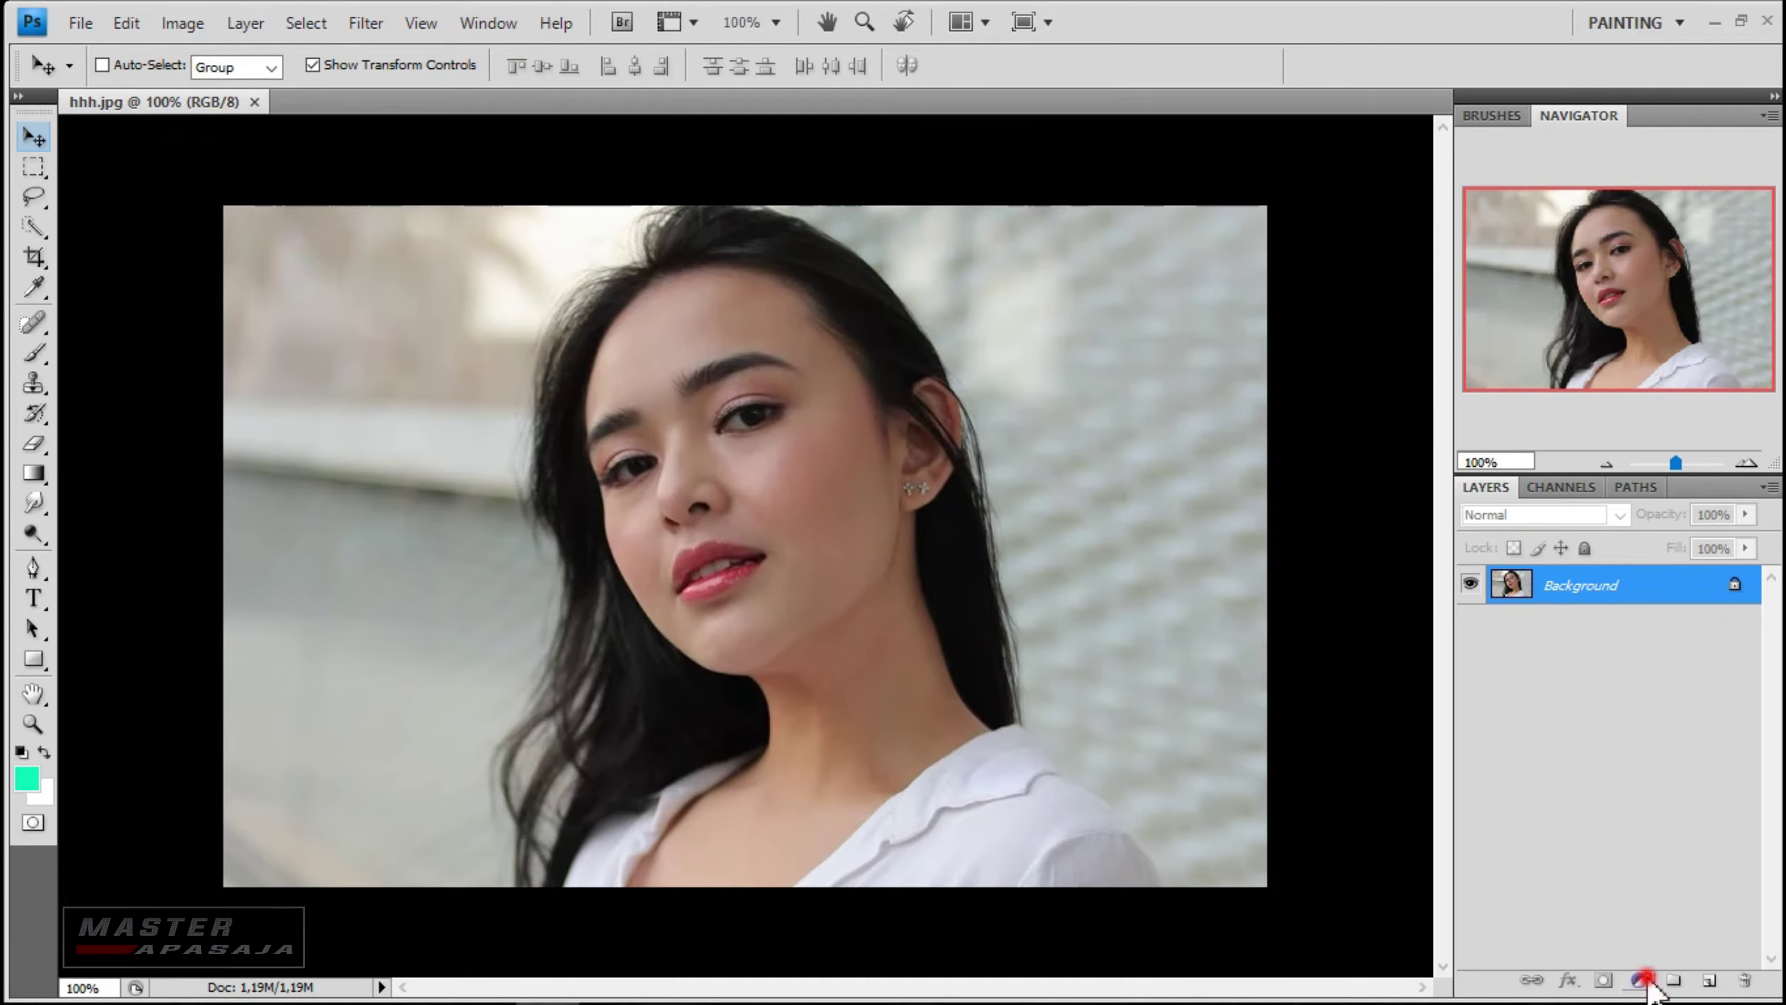
- Add a dark grey Solid Color fill layer above the portrait photo
click(1638, 980)
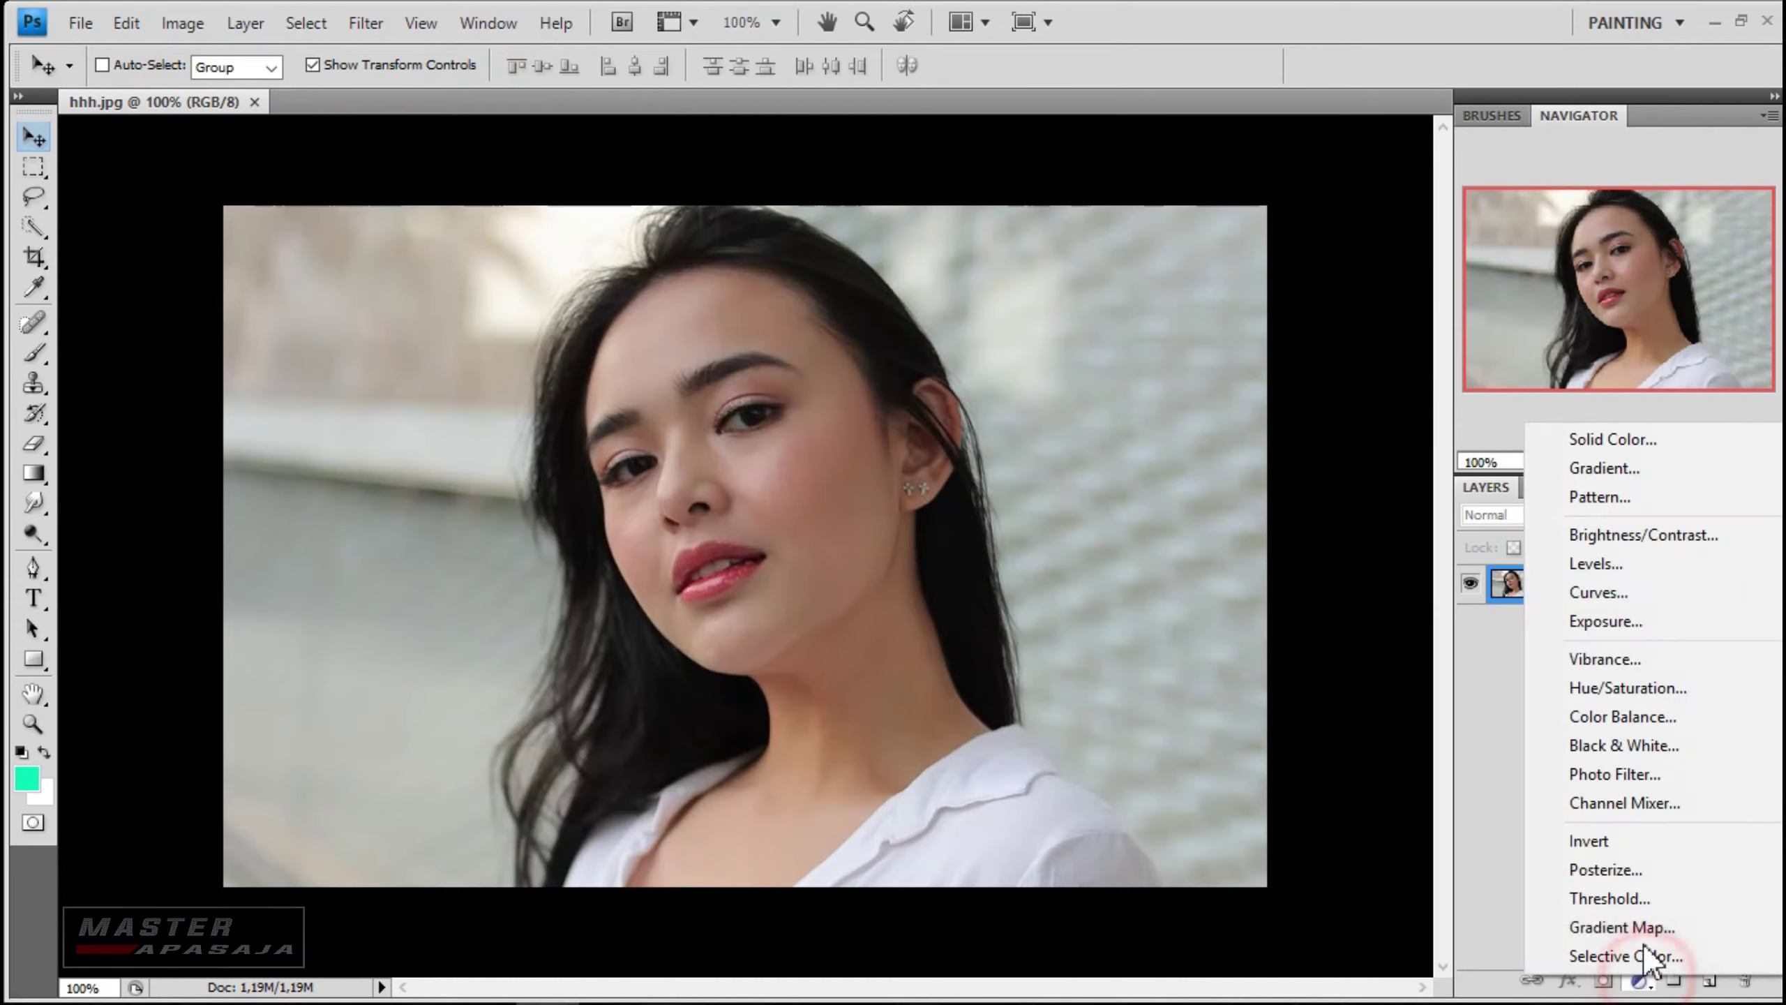
click(1672, 438)
mouse_move(1316, 419)
mouse_down()
mouse_move(1093, 559)
mouse_move(1116, 499)
mouse_up()
click(1693, 219)
- Select the Background layer and hide the grey fill so the photo shows
click(1631, 623)
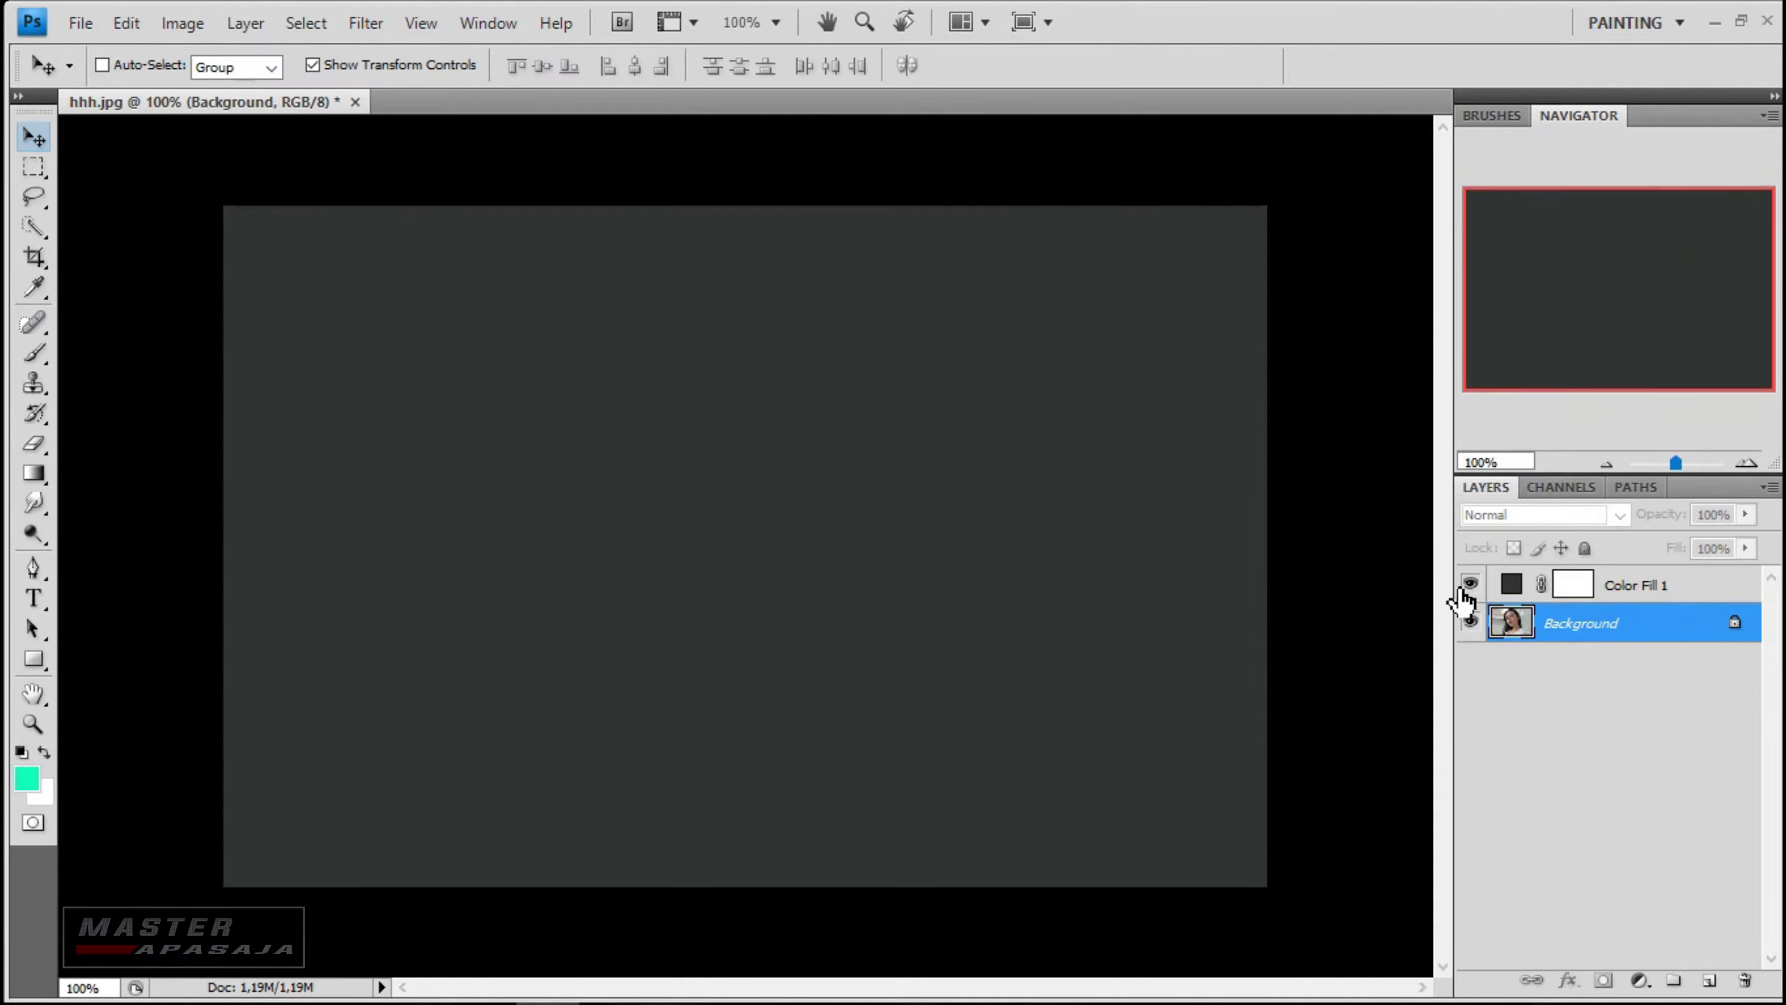
click(1469, 584)
scroll(1016, 506, up, 2)
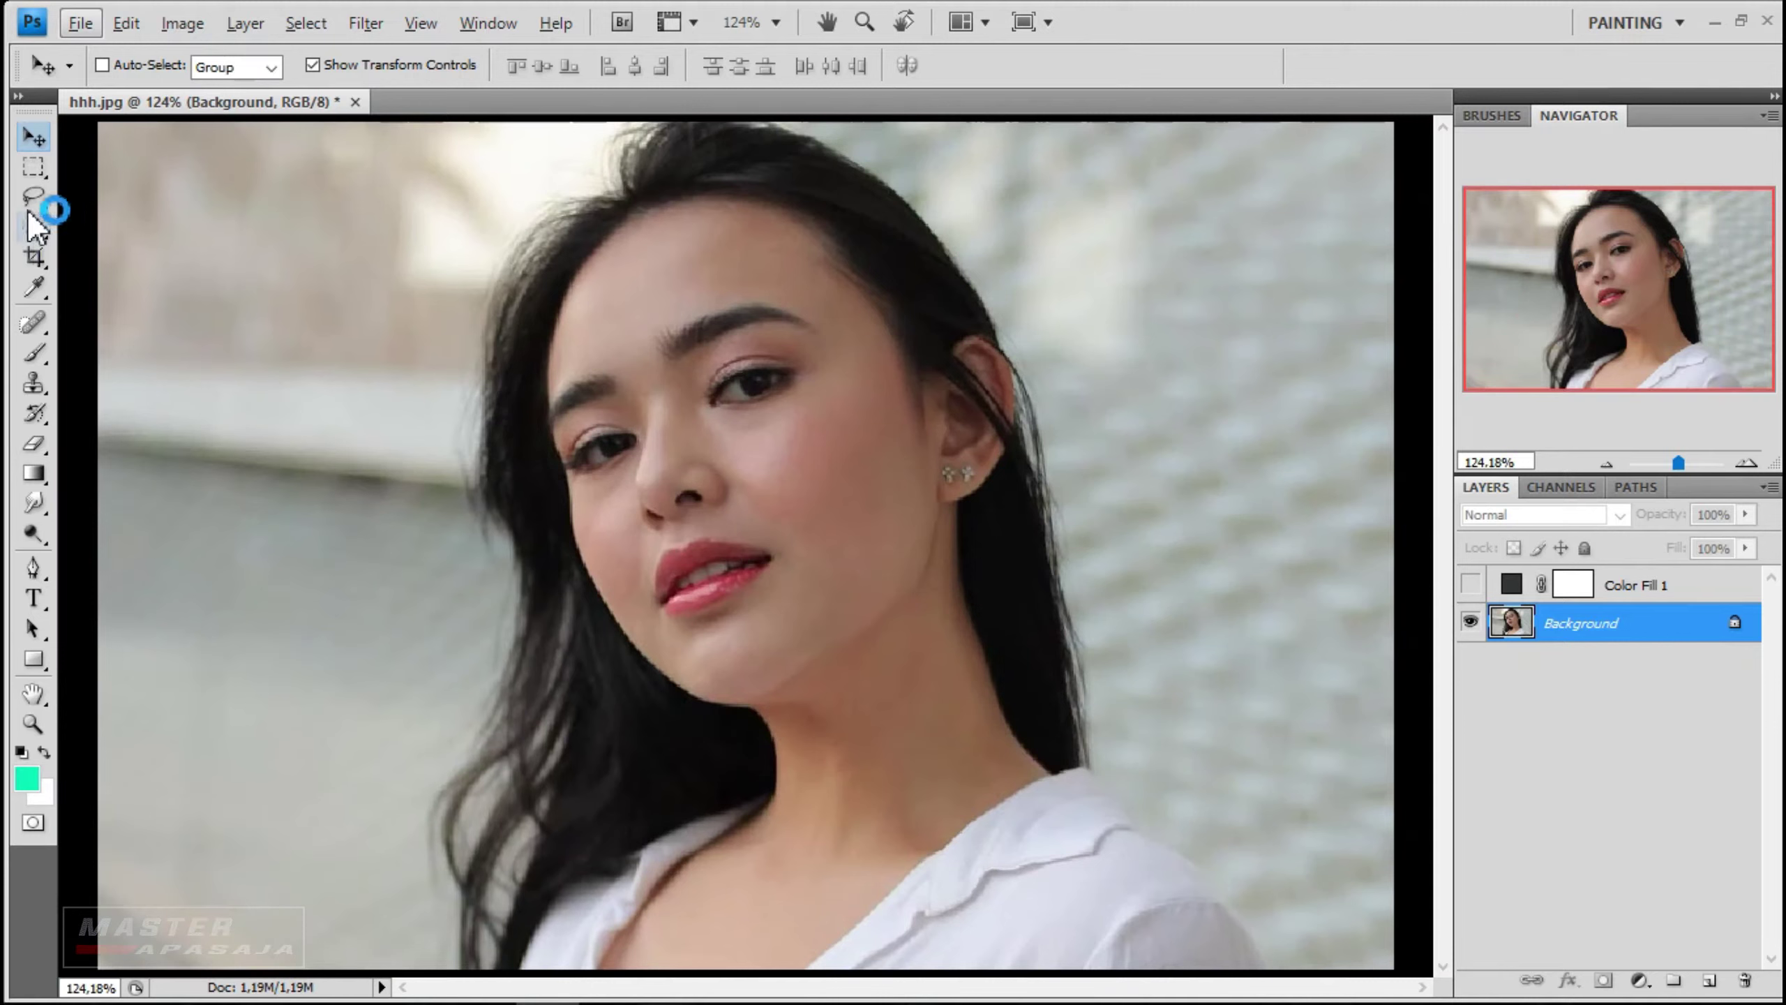
click(33, 226)
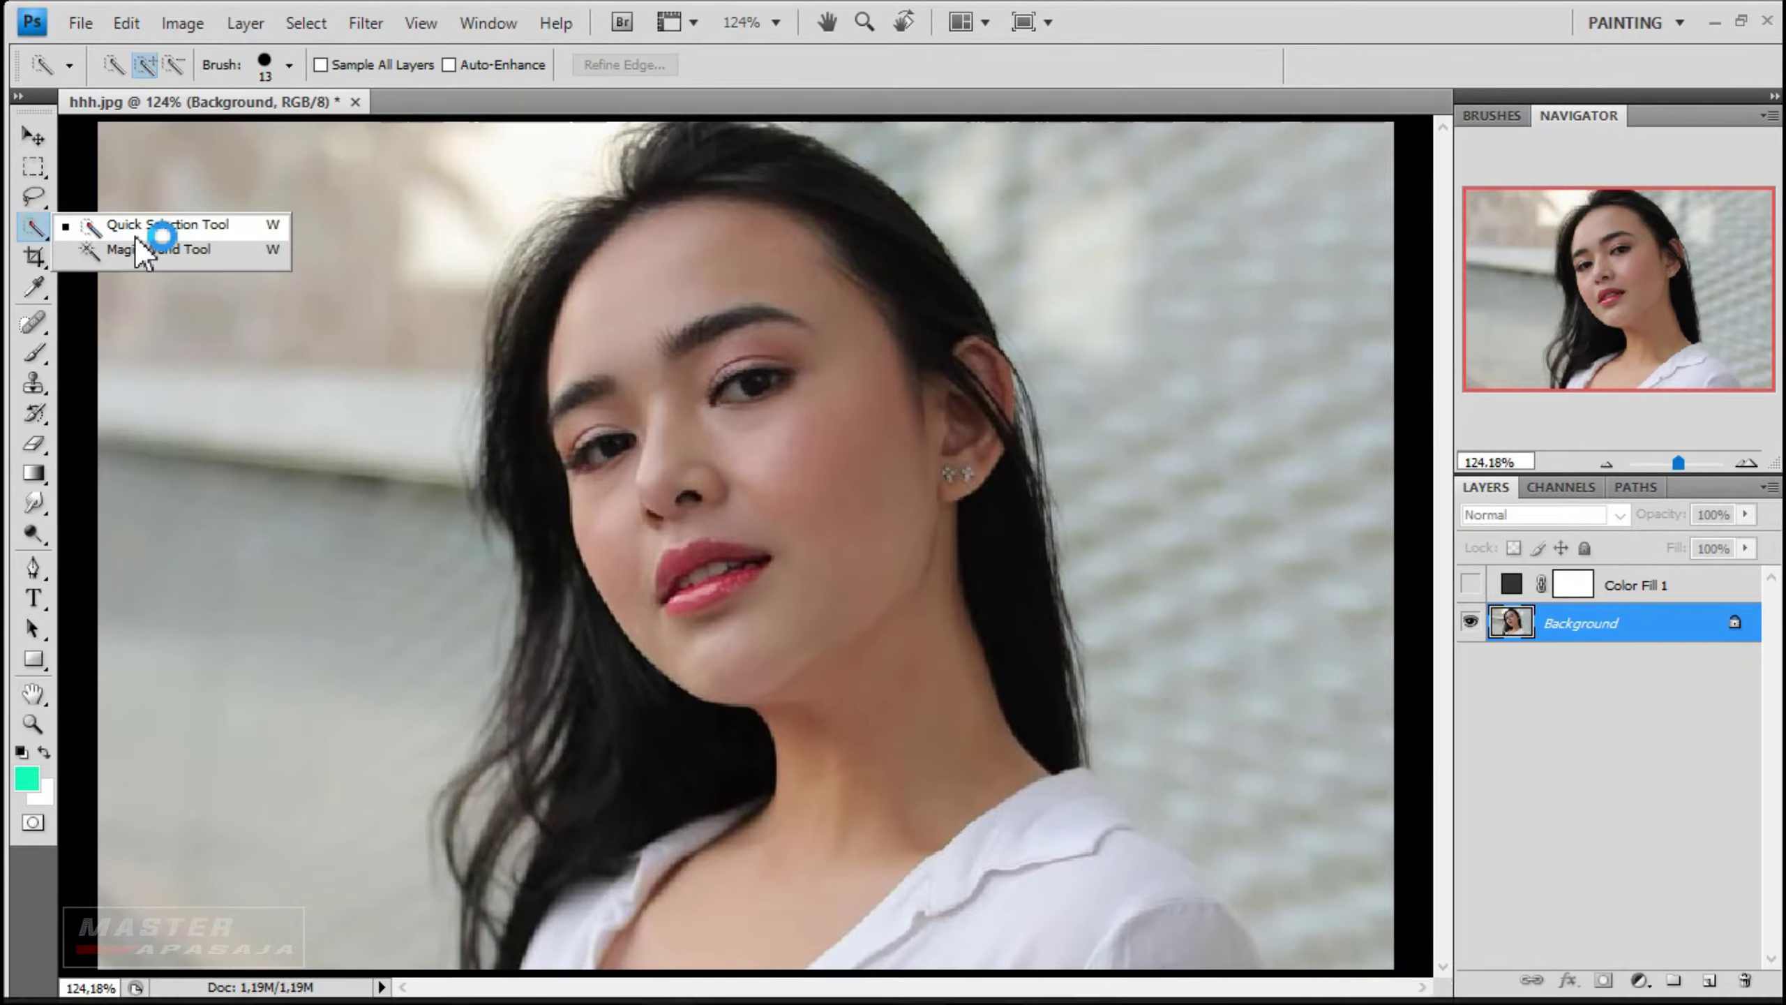
- Paint a Quick Selection over the woman's hair, face and shoulders
click(141, 227)
key(alt)
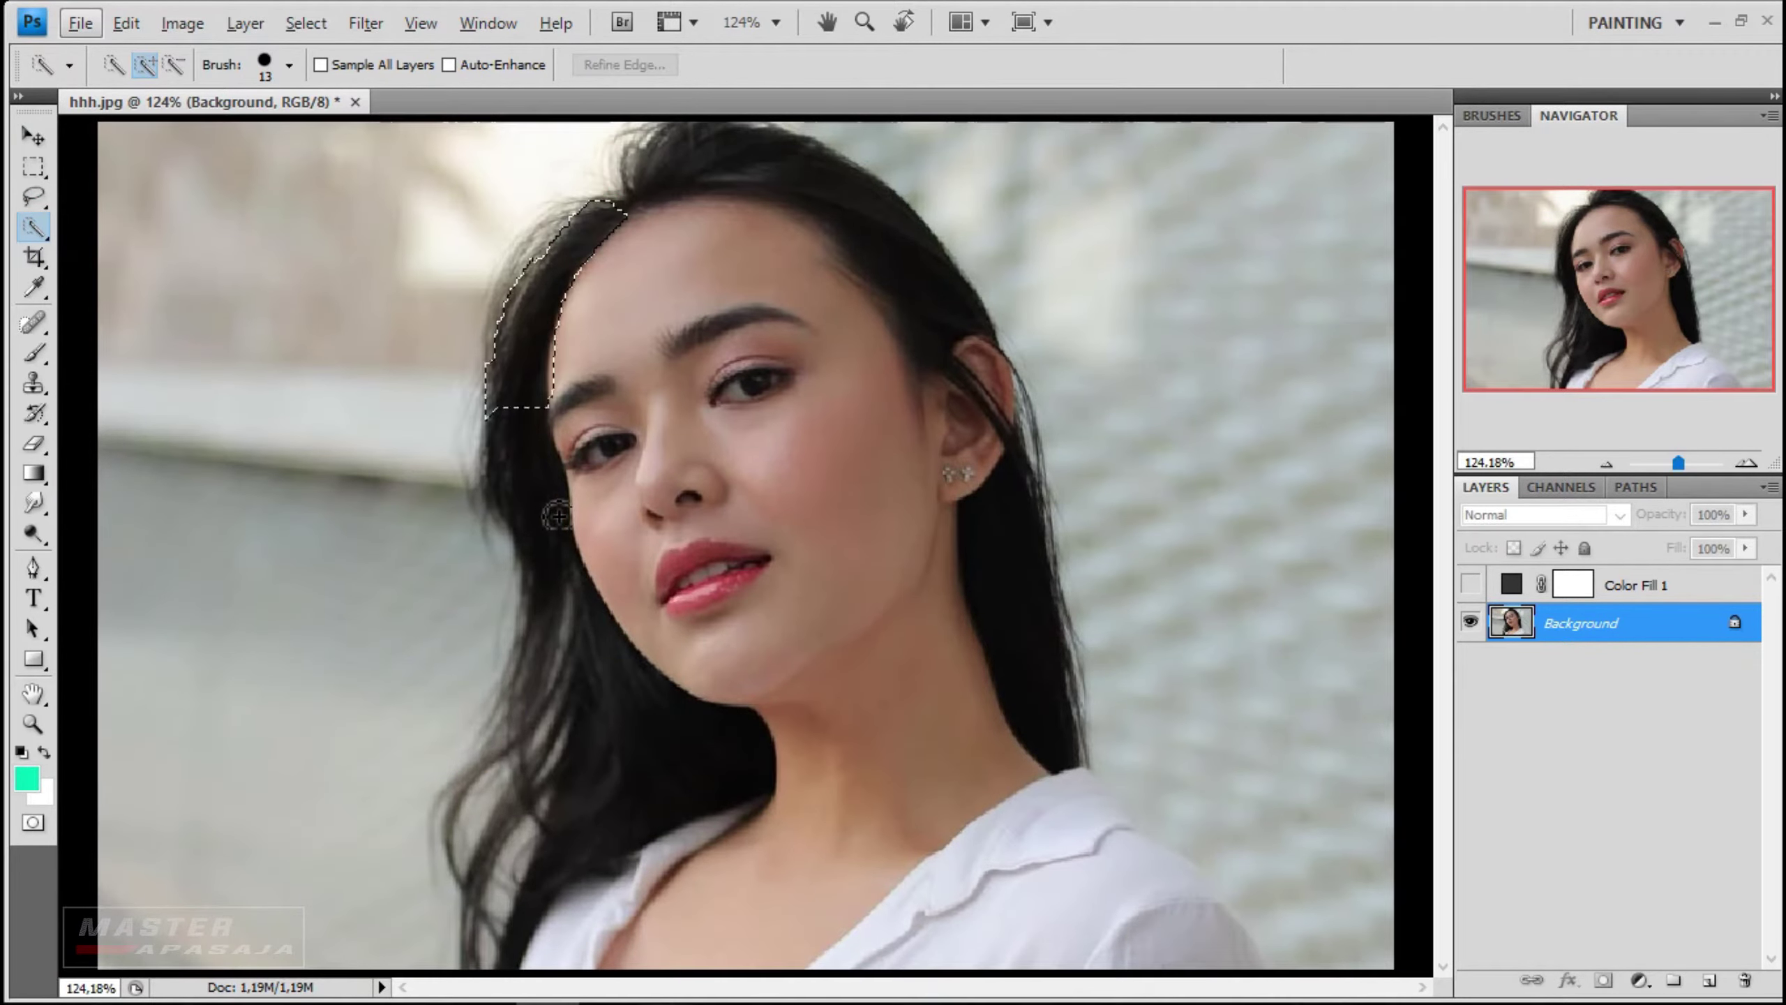
drag(559, 517, 1084, 933)
scroll(1168, 893, down, 1)
scroll(1156, 776, up, 2)
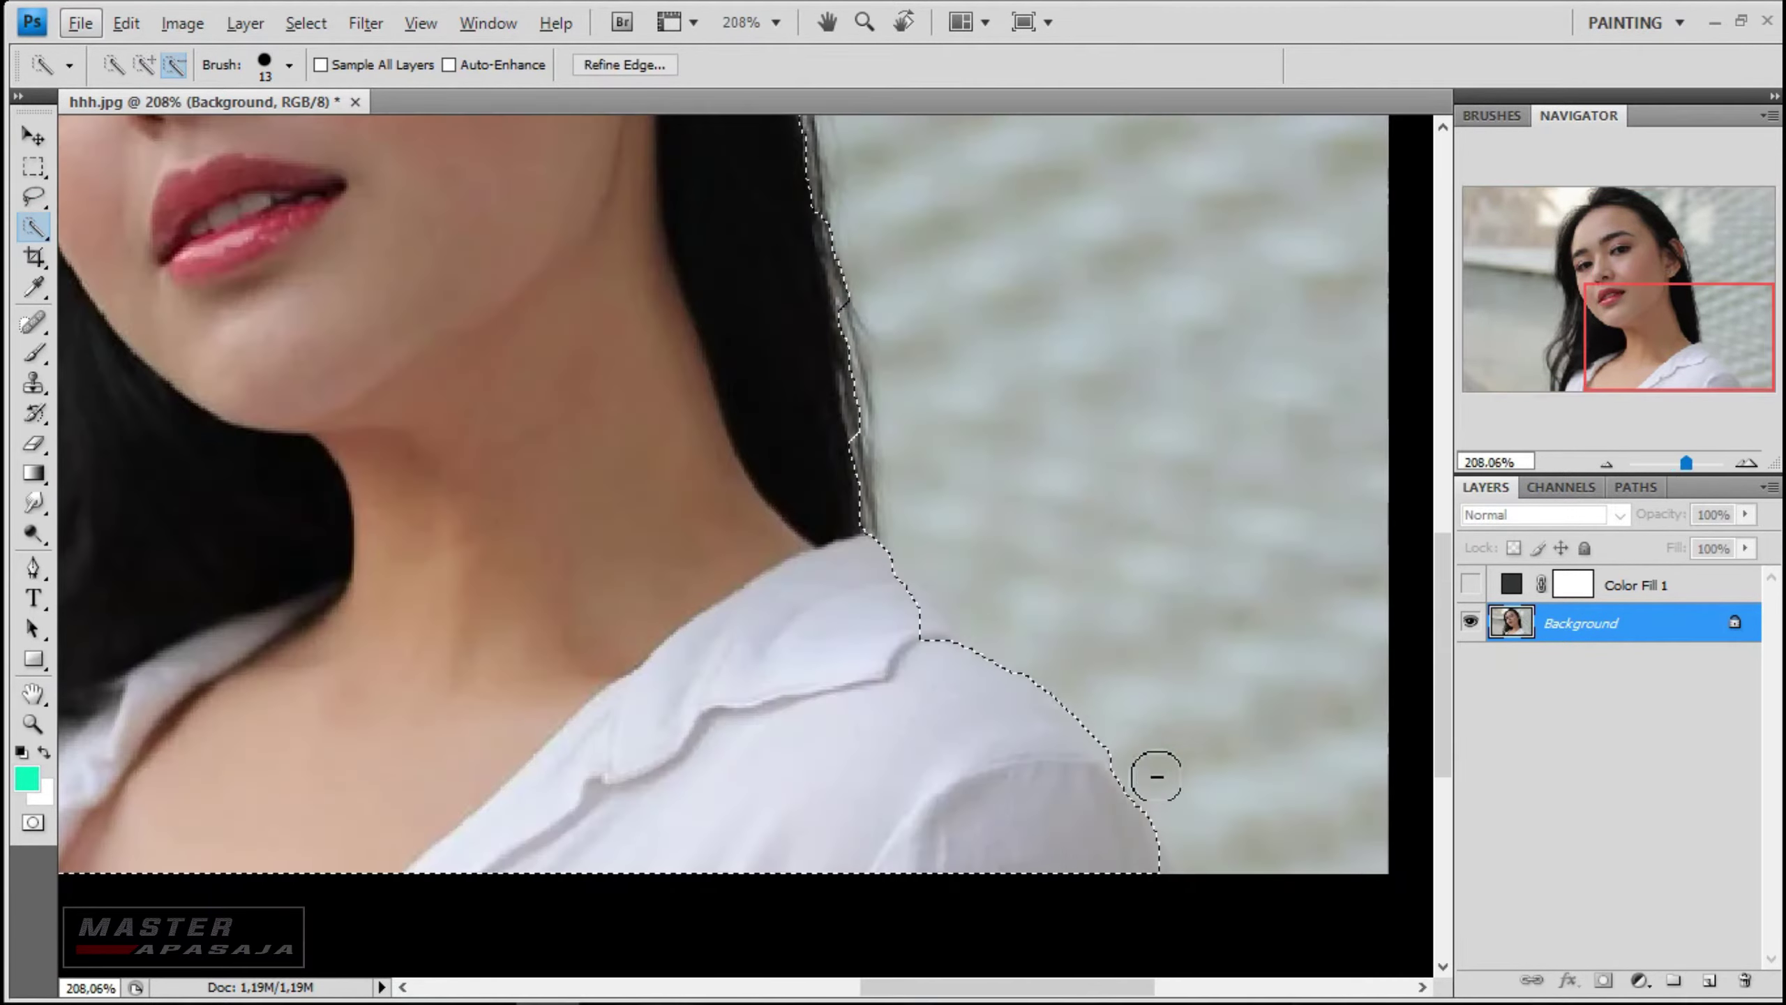
scroll(825, 380, up, 1)
scroll(618, 487, up, 3)
mouse_move(618, 487)
mouse_down()
mouse_move(979, 705)
mouse_move(1239, 607)
mouse_up()
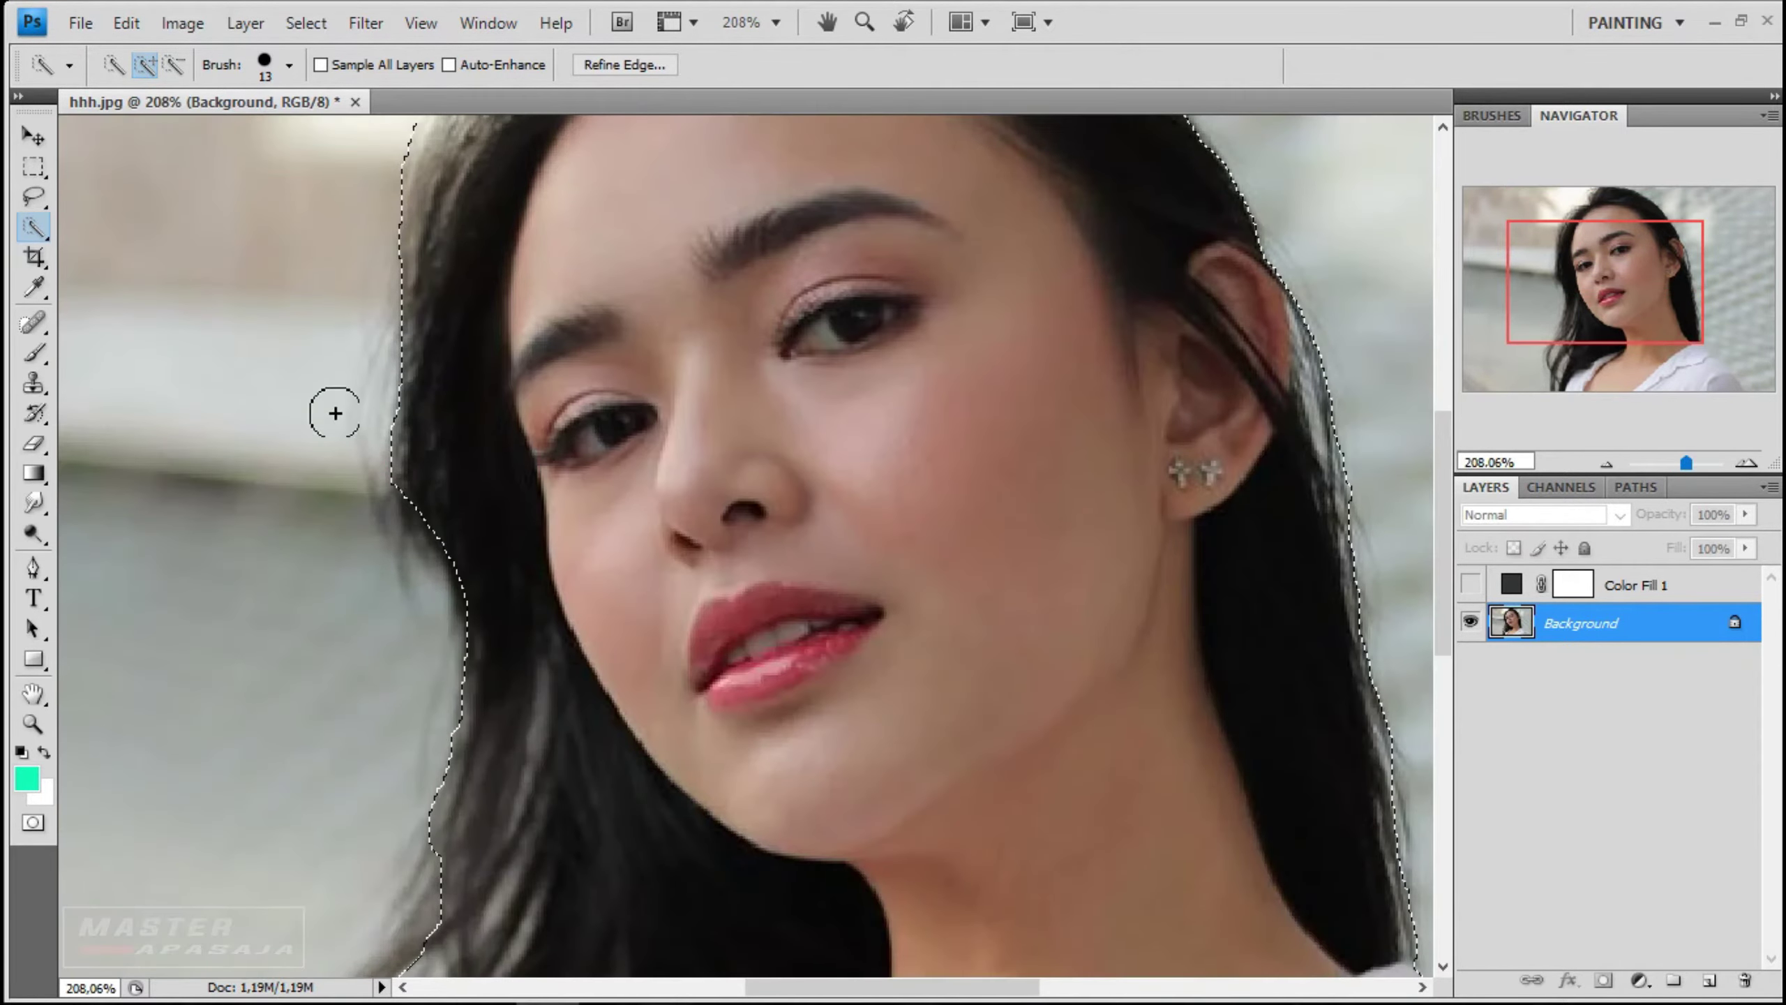
- Subtract stray background along the left hair edge and copy the woman to Layer 1
scroll(436, 520, down, 2)
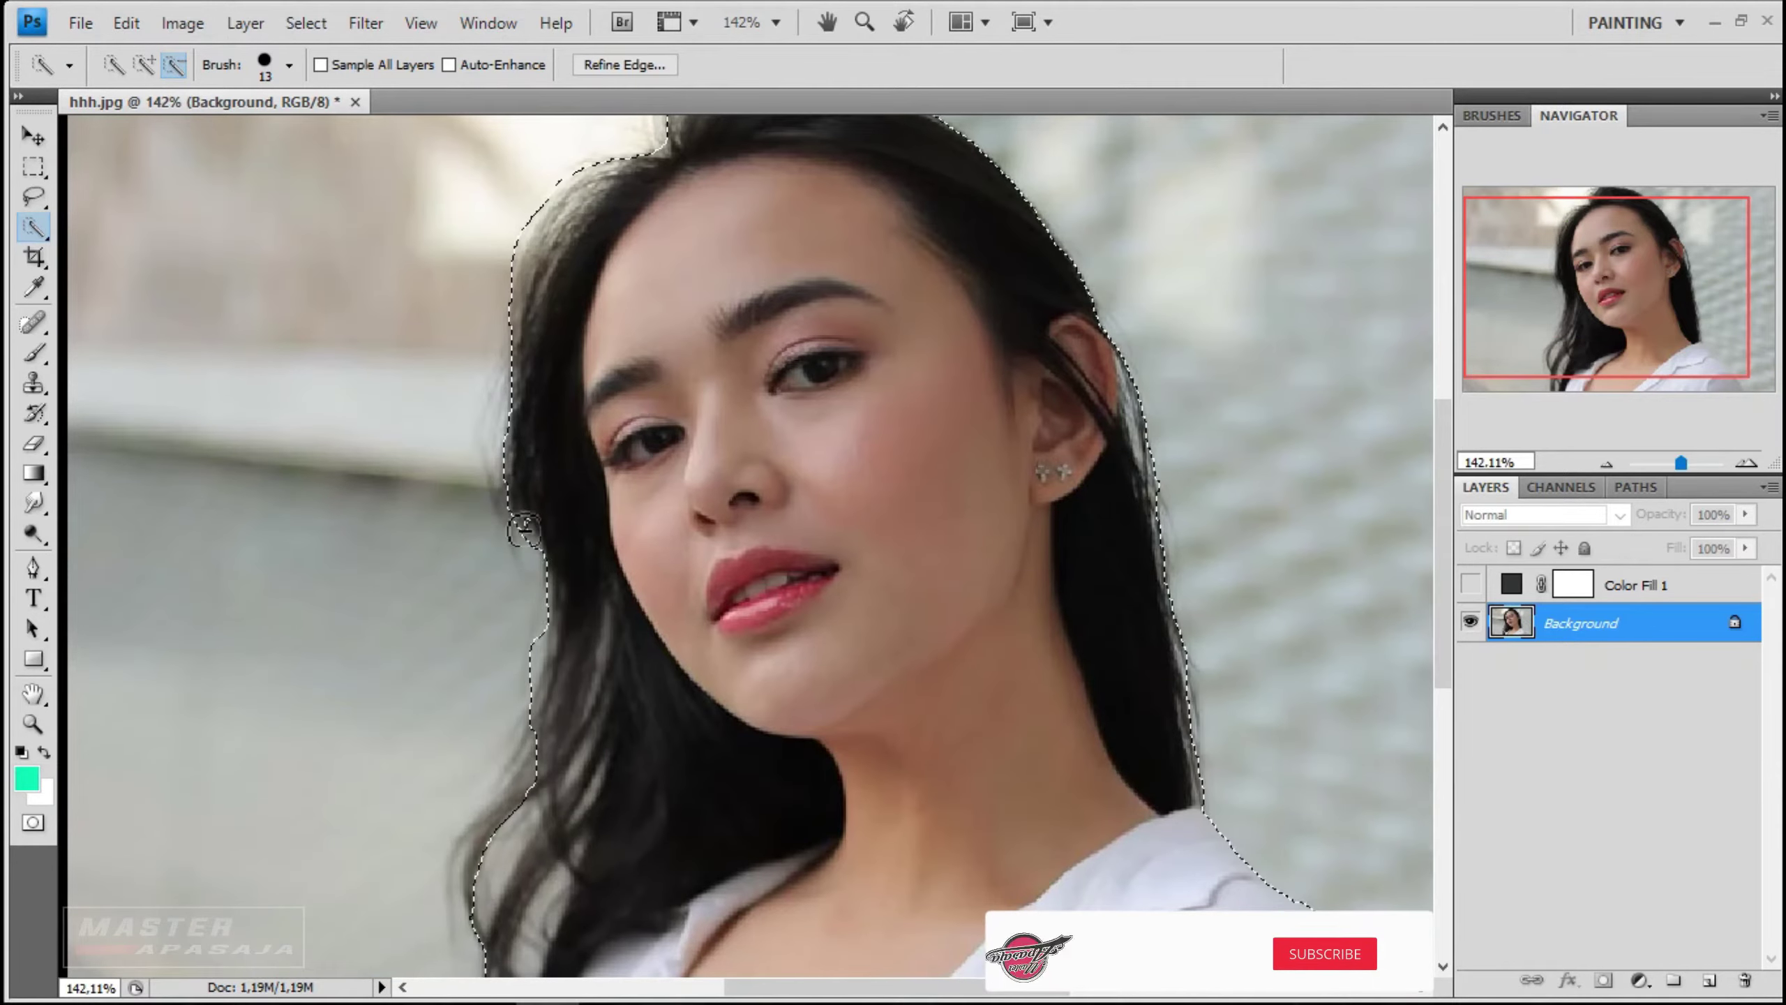
alt+click(498, 465)
scroll(501, 423, down, 3)
click(478, 607)
scroll(511, 523, up, 1)
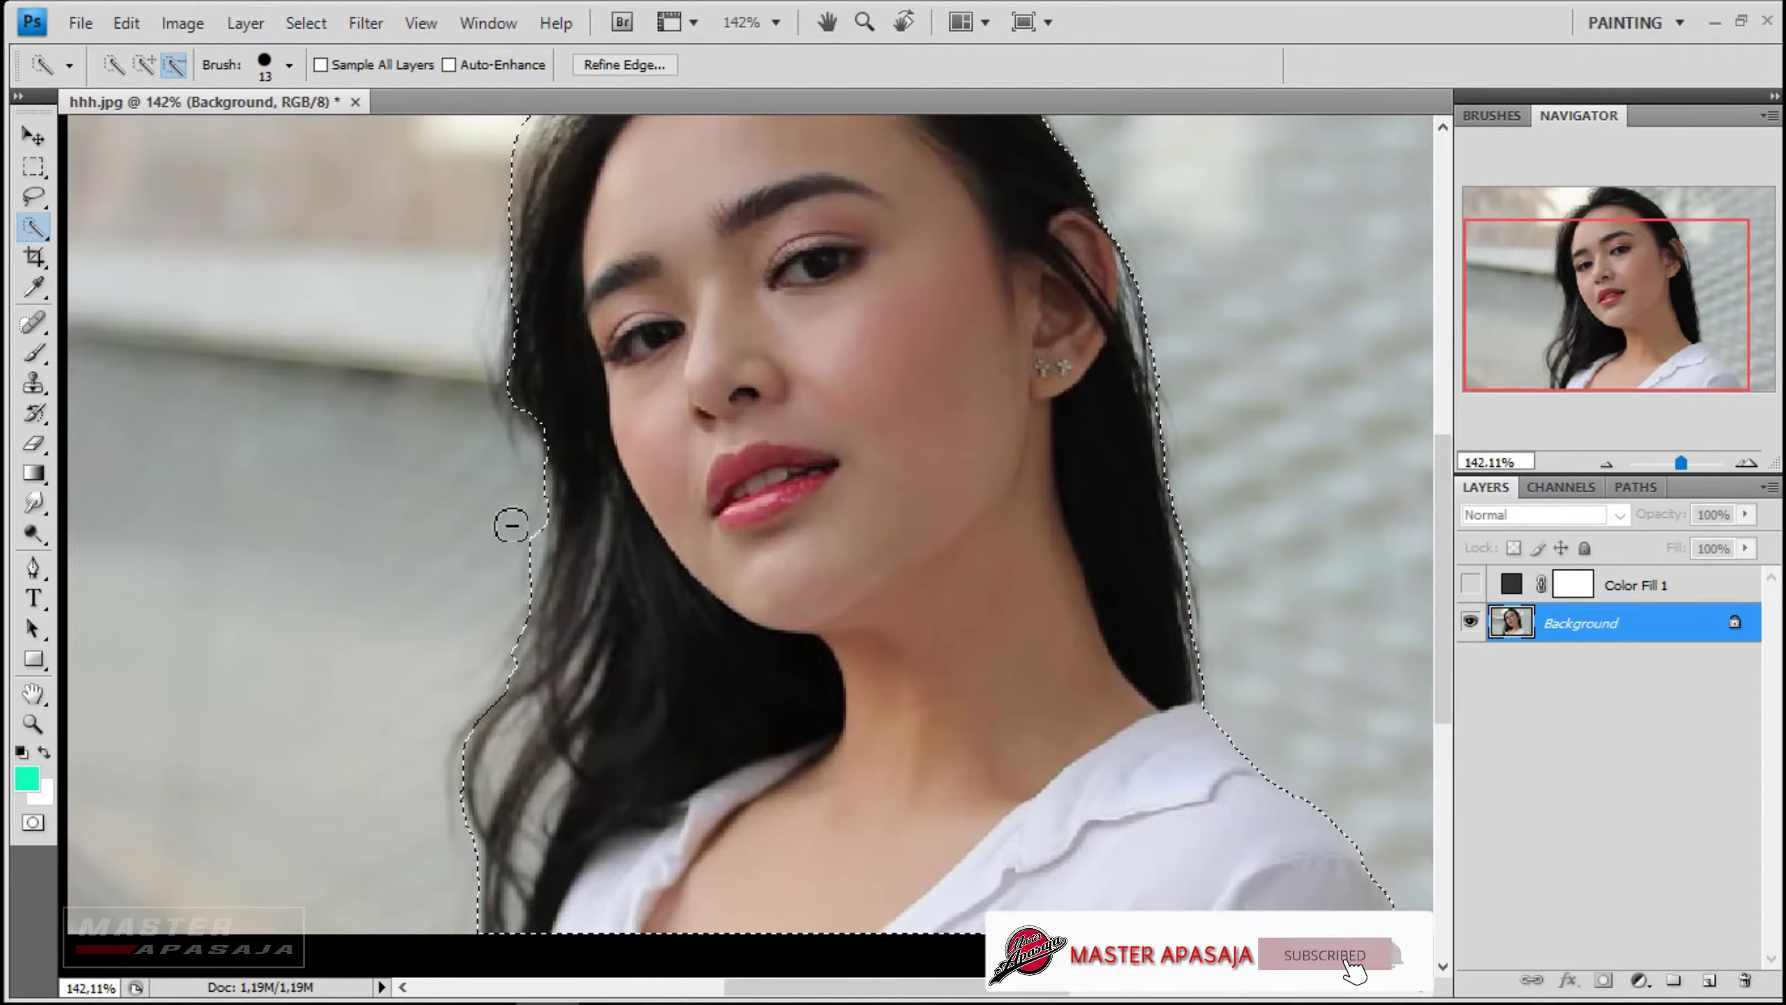
scroll(536, 491, up, 3)
scroll(510, 367, up, 3)
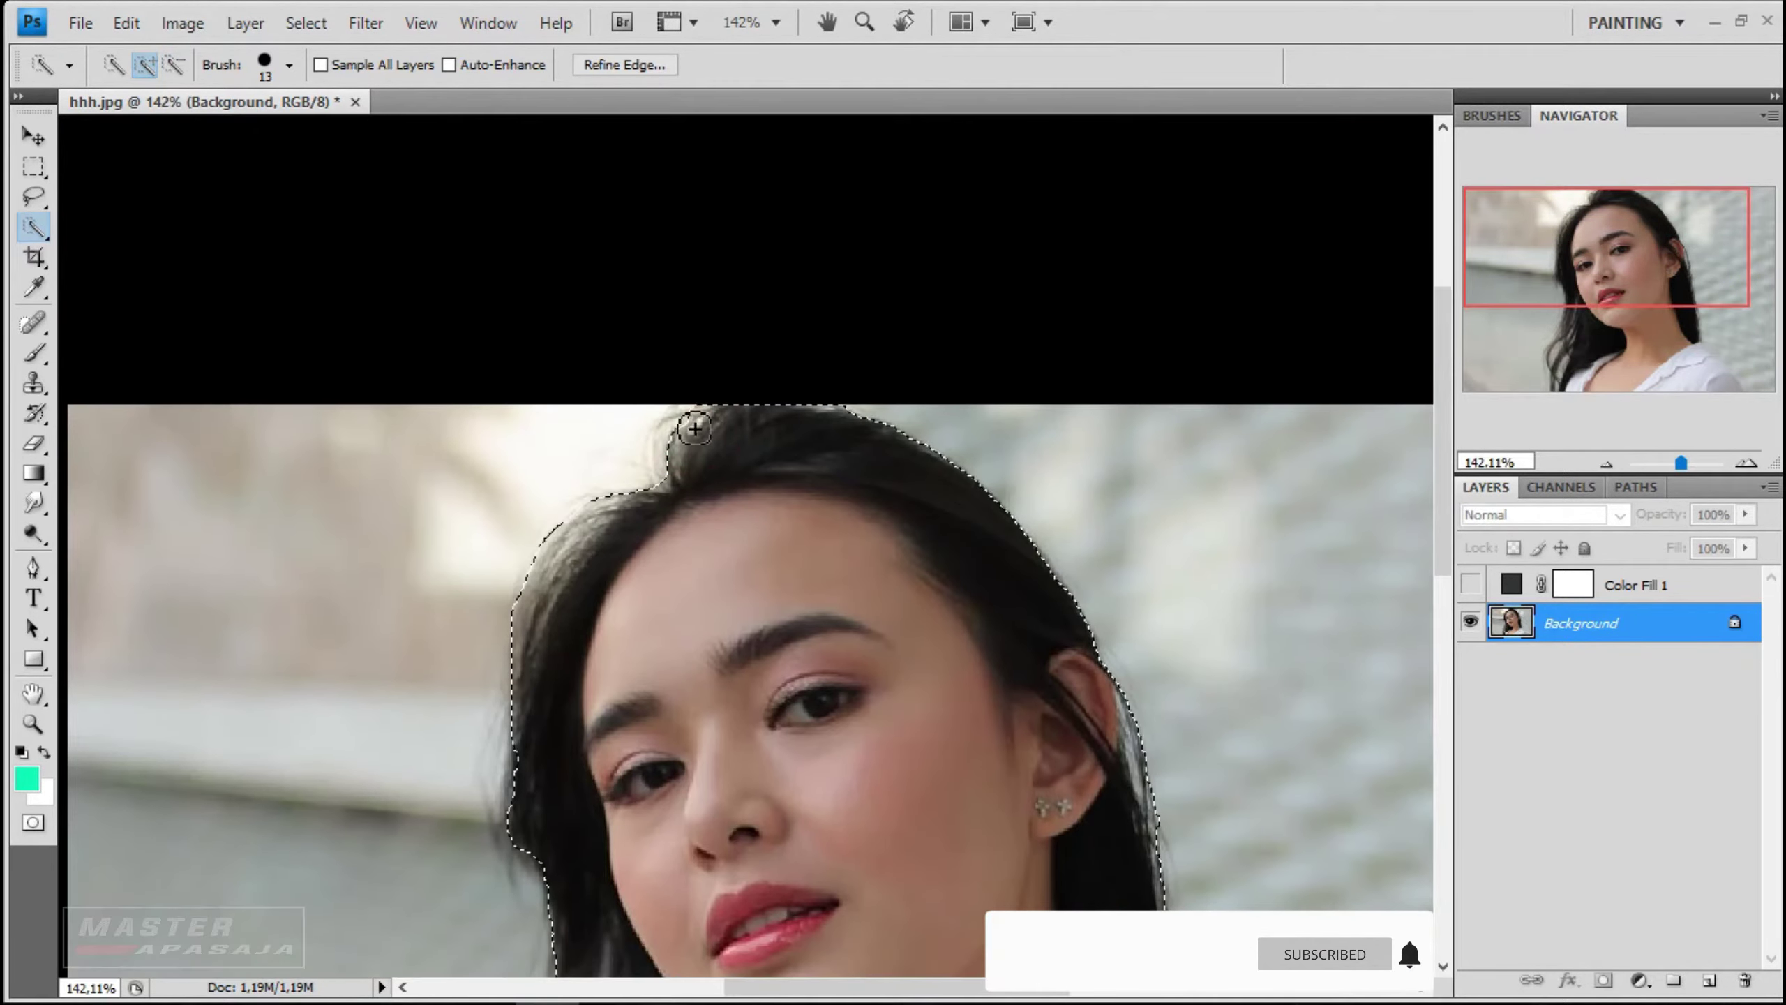
scroll(1249, 634, down, 1)
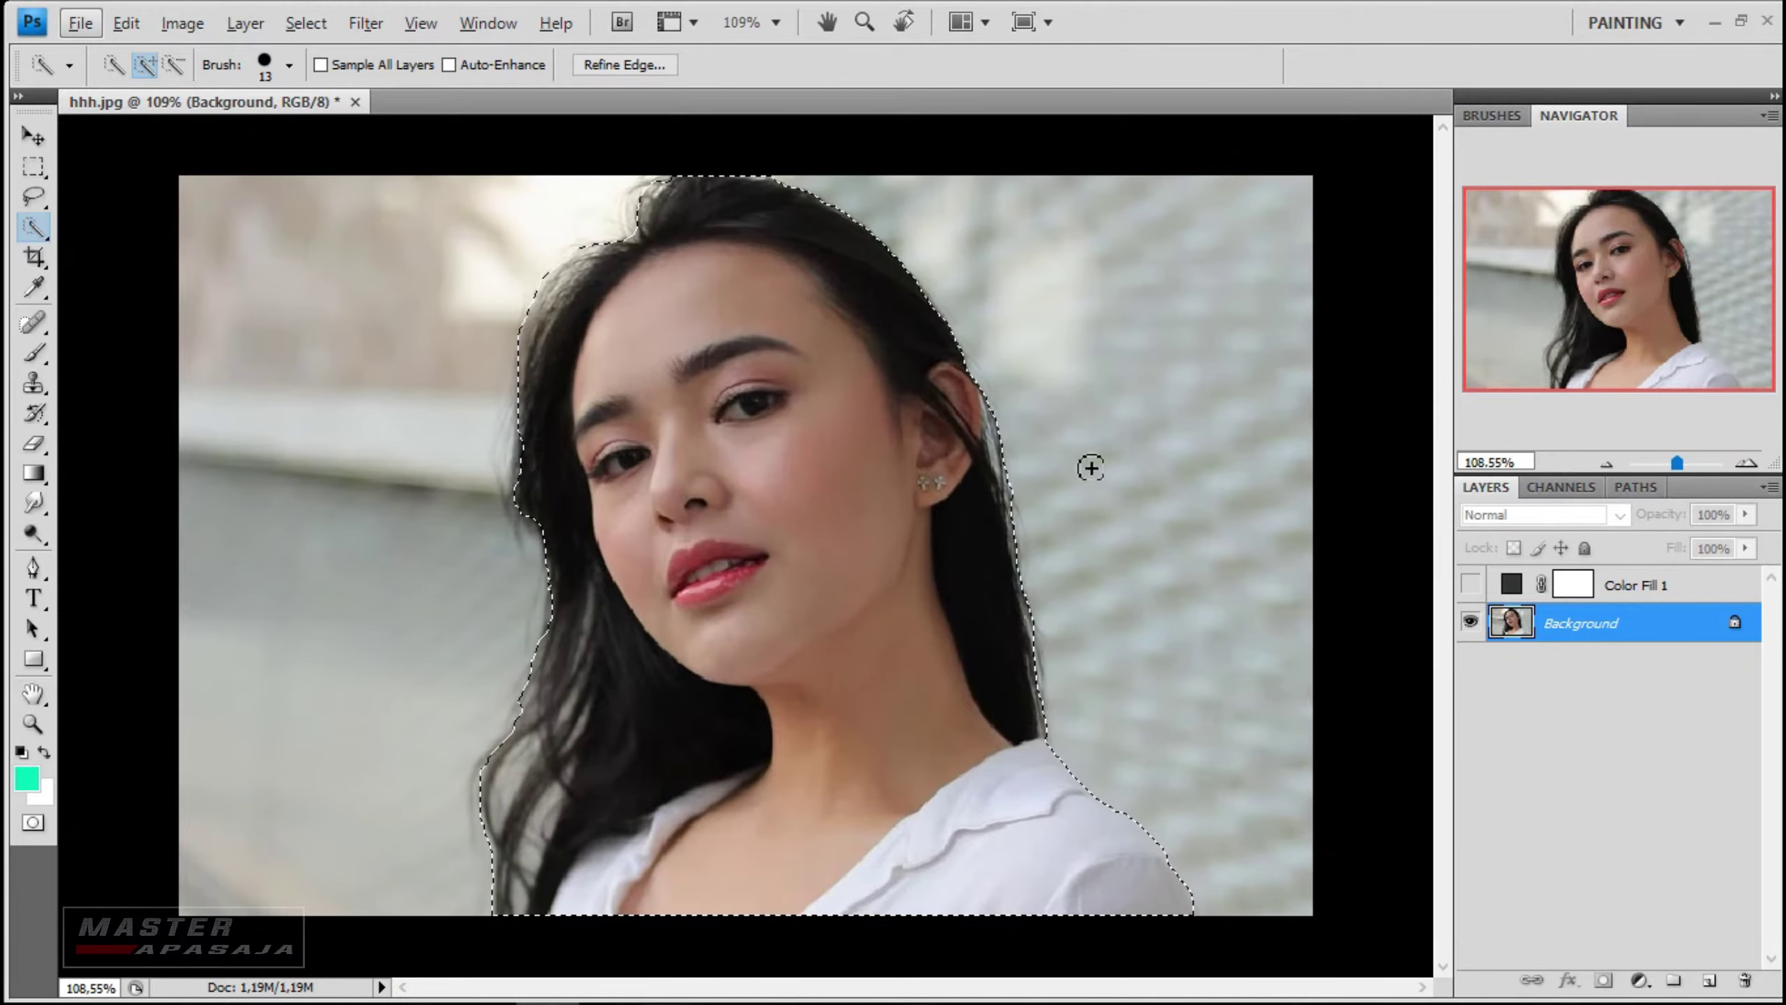
key(ctrl+j)
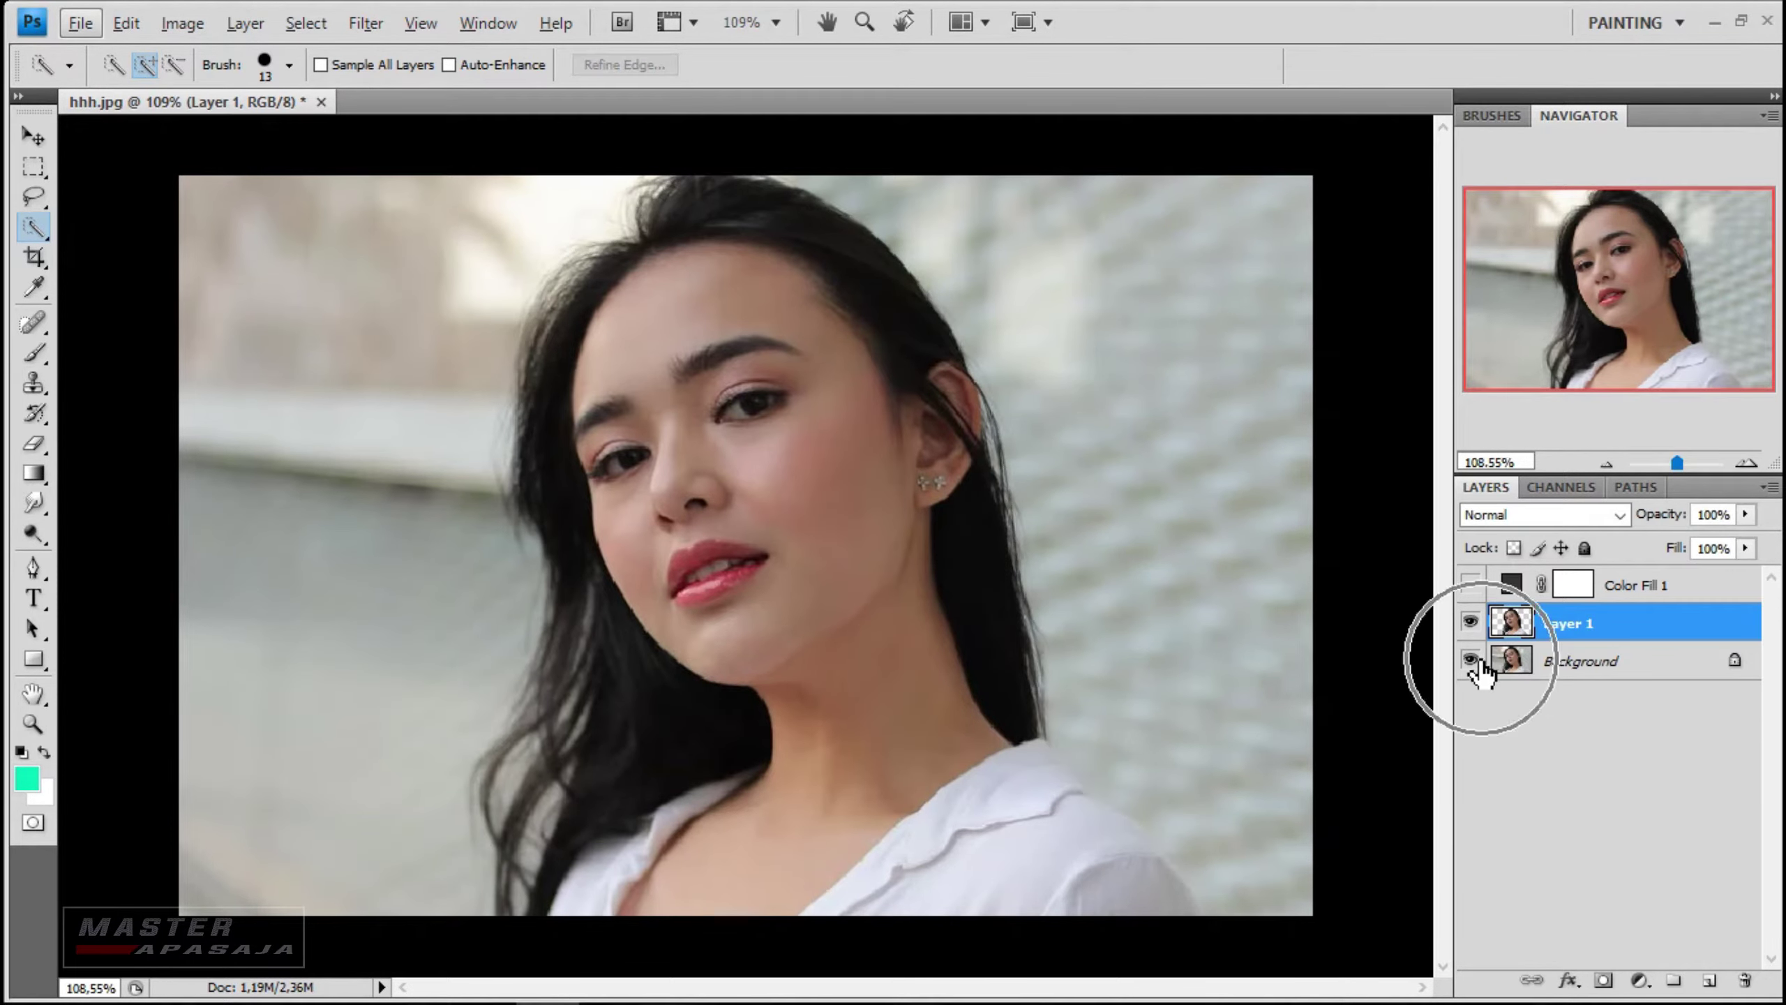
- Hide the Background, duplicate Layer 1 and place the copy above the visible grey fill
click(1470, 660)
right_click(1582, 622)
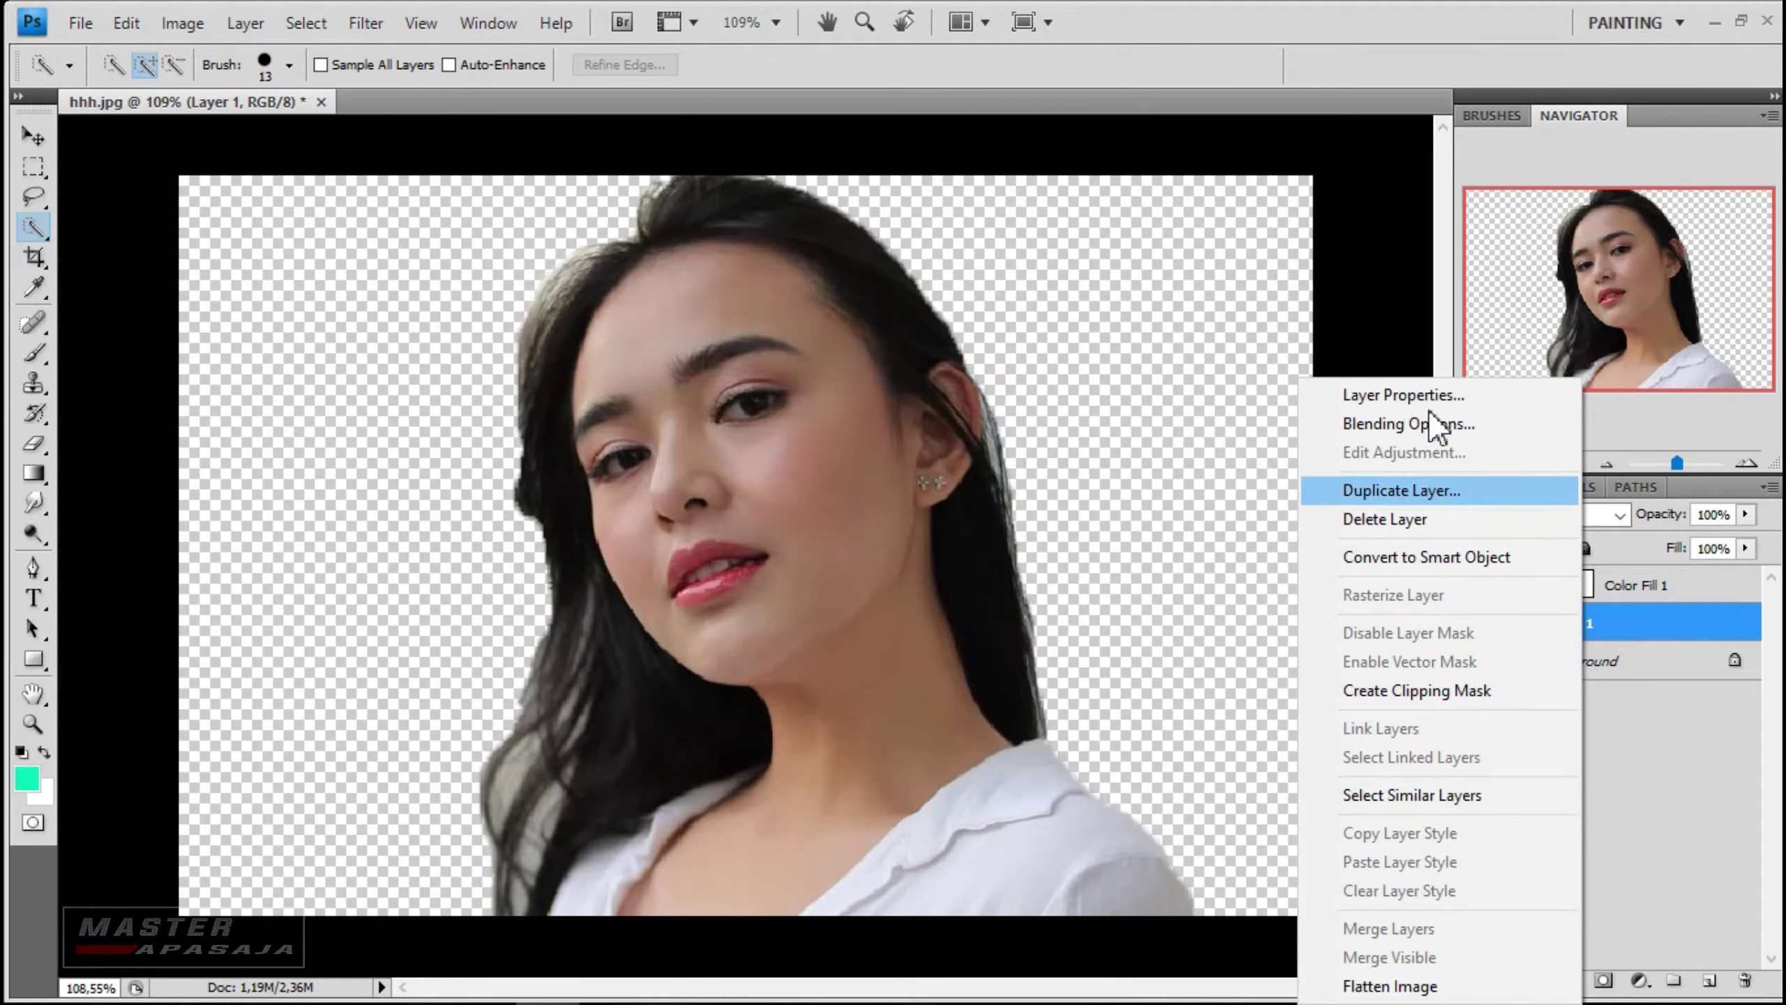
click(1406, 490)
click(1121, 295)
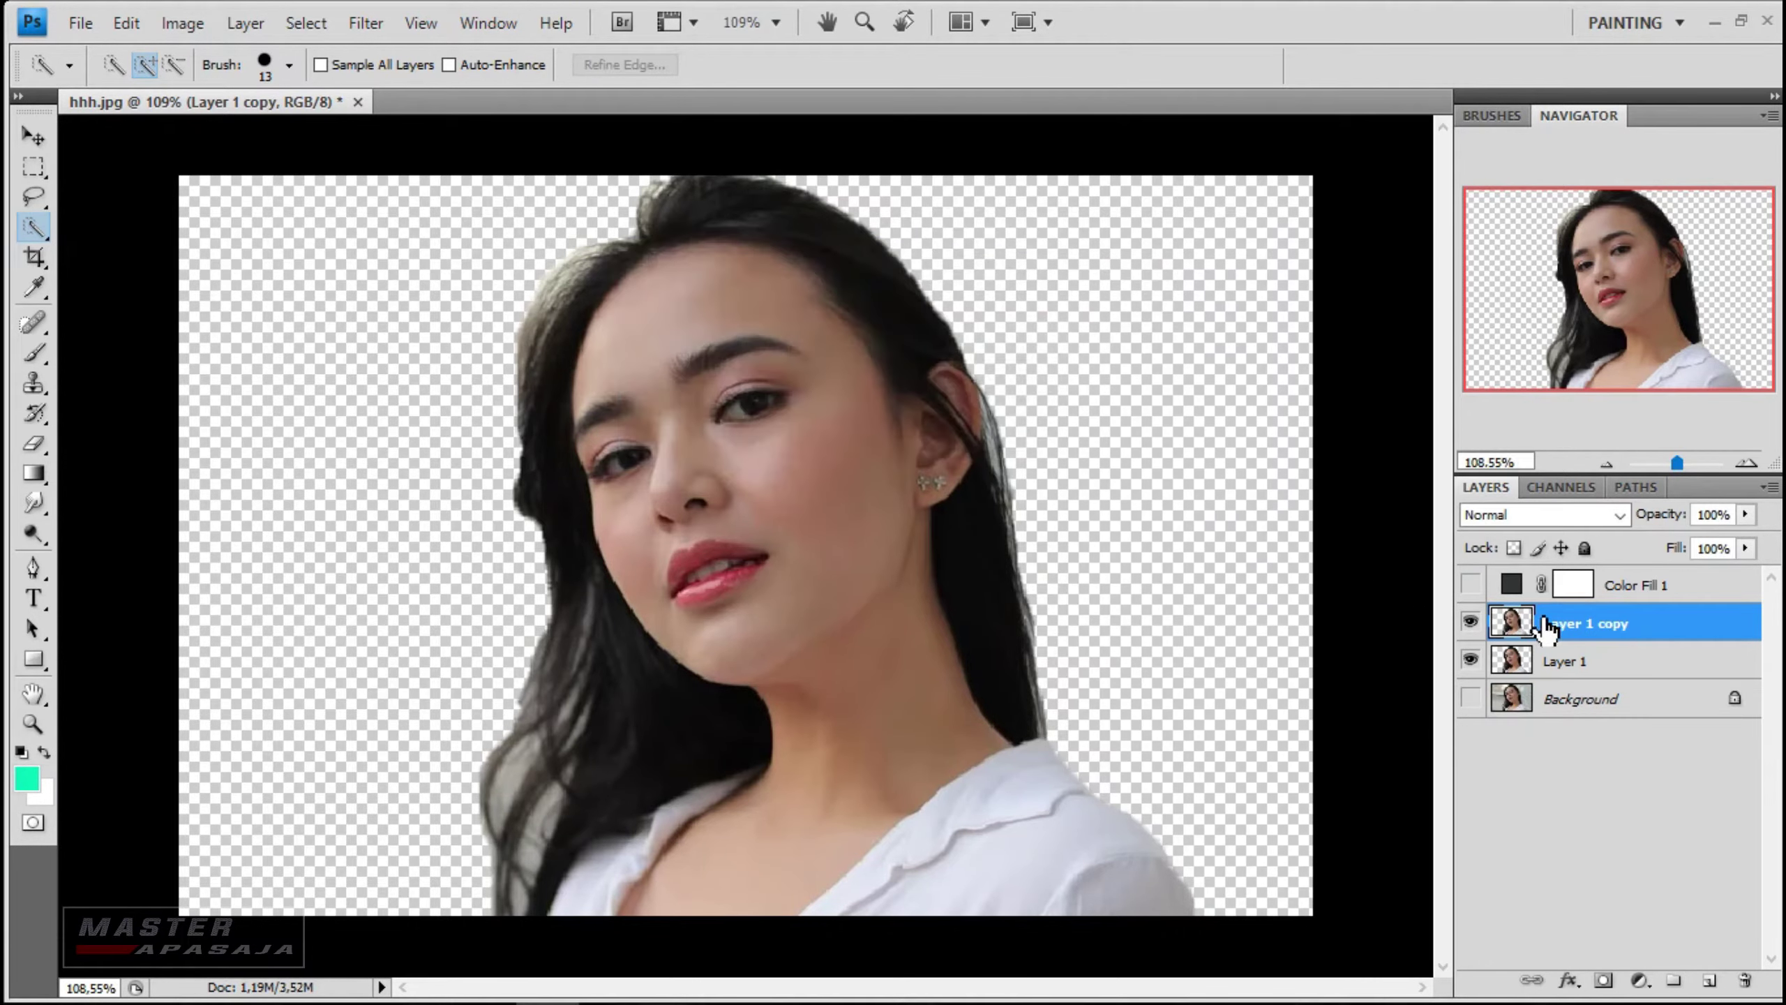
drag(1546, 627, 1610, 594)
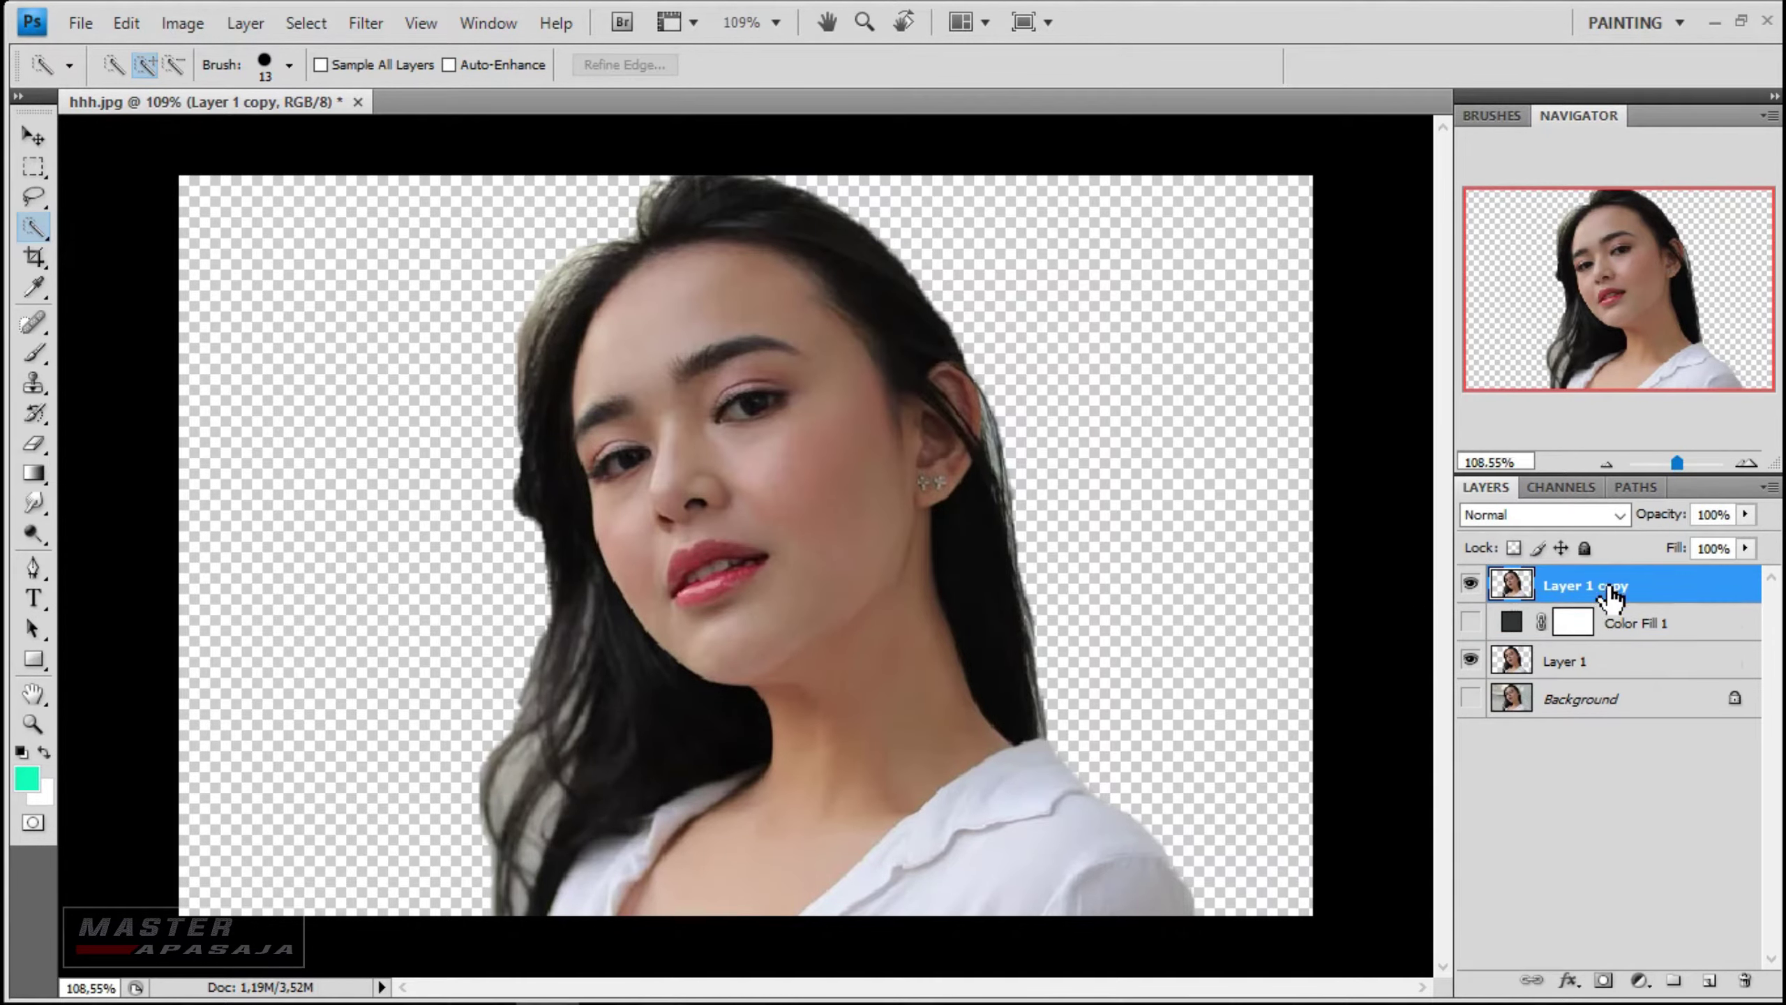
click(1475, 623)
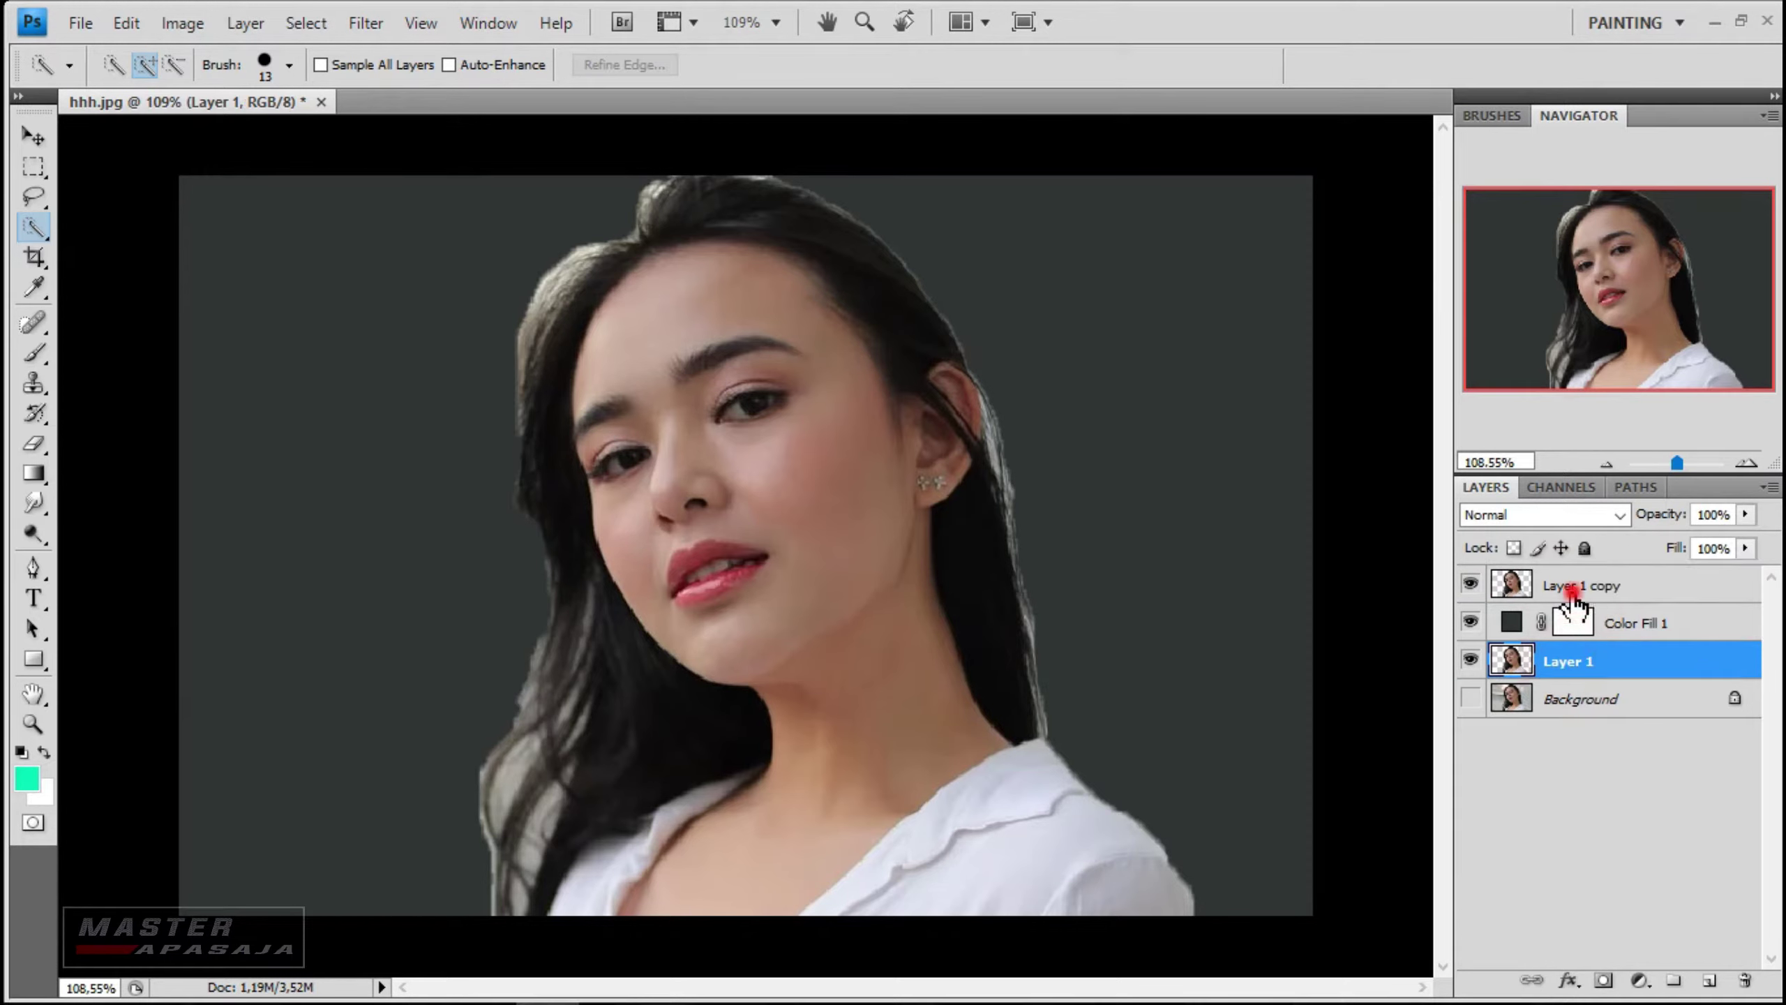
- Scale the Layer 1 copy down to about 62% and centre it on the canvas
key(v)
drag(1194, 176, 957, 416)
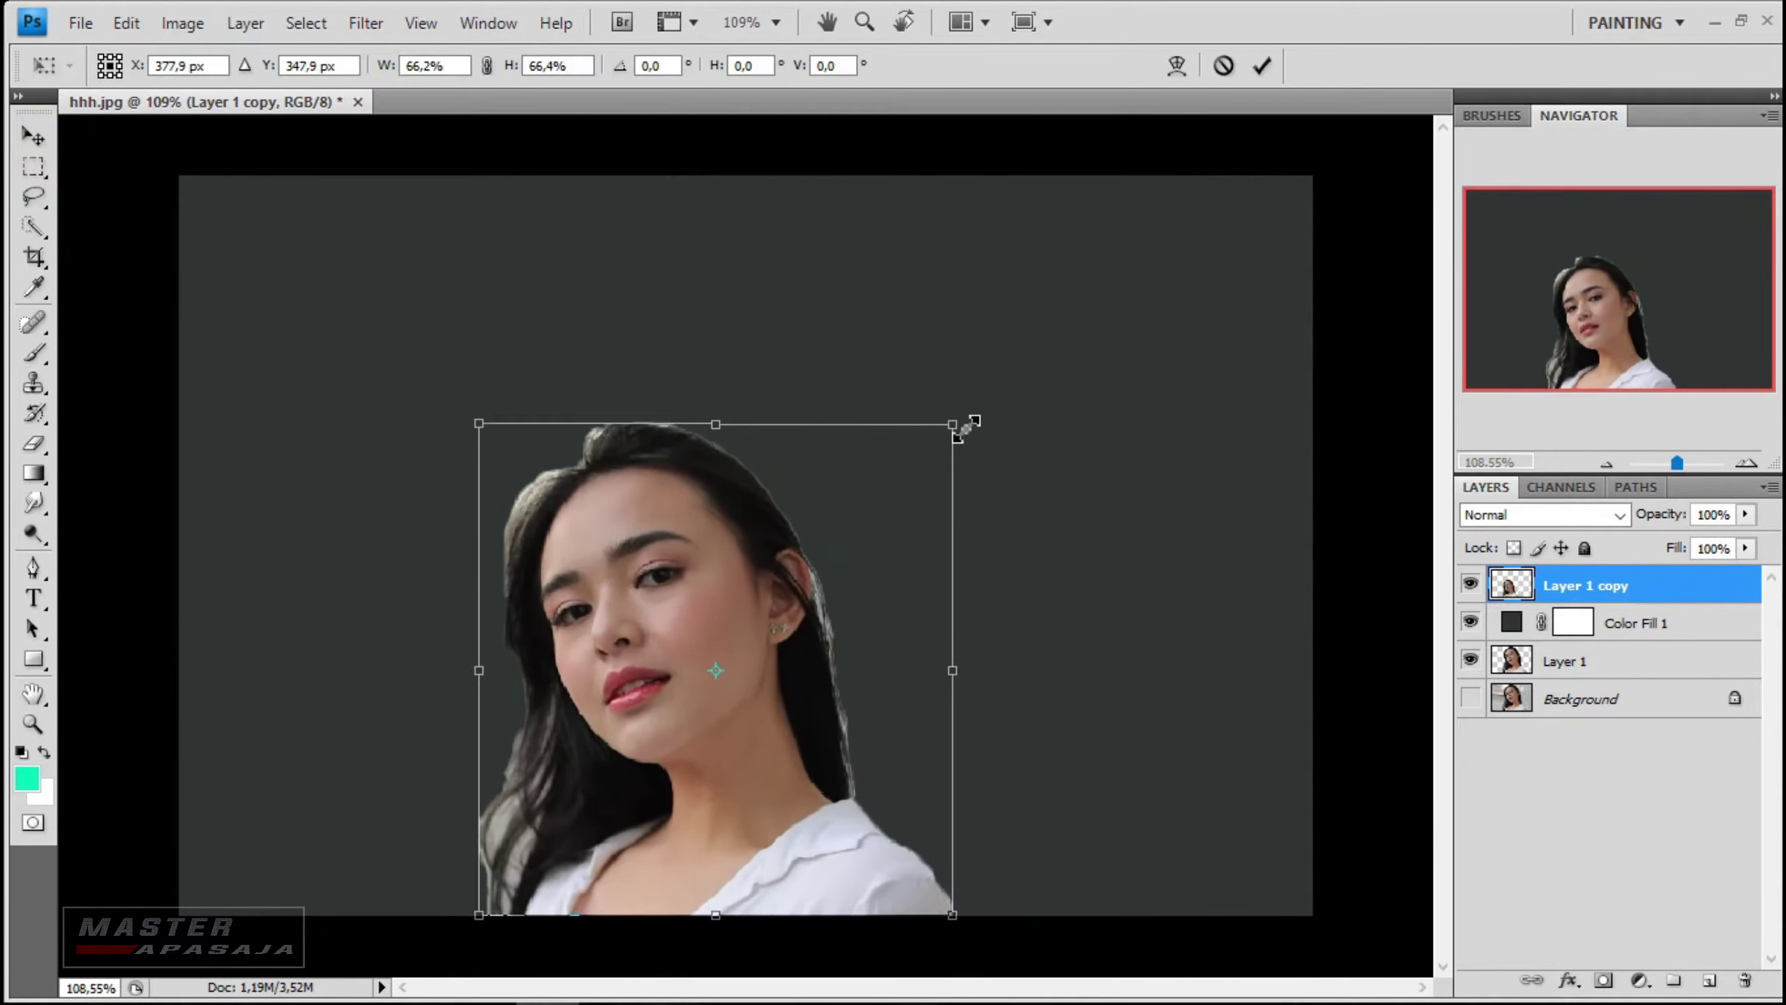
mouse_move(880, 616)
mouse_down()
mouse_move(939, 527)
mouse_move(924, 550)
mouse_up()
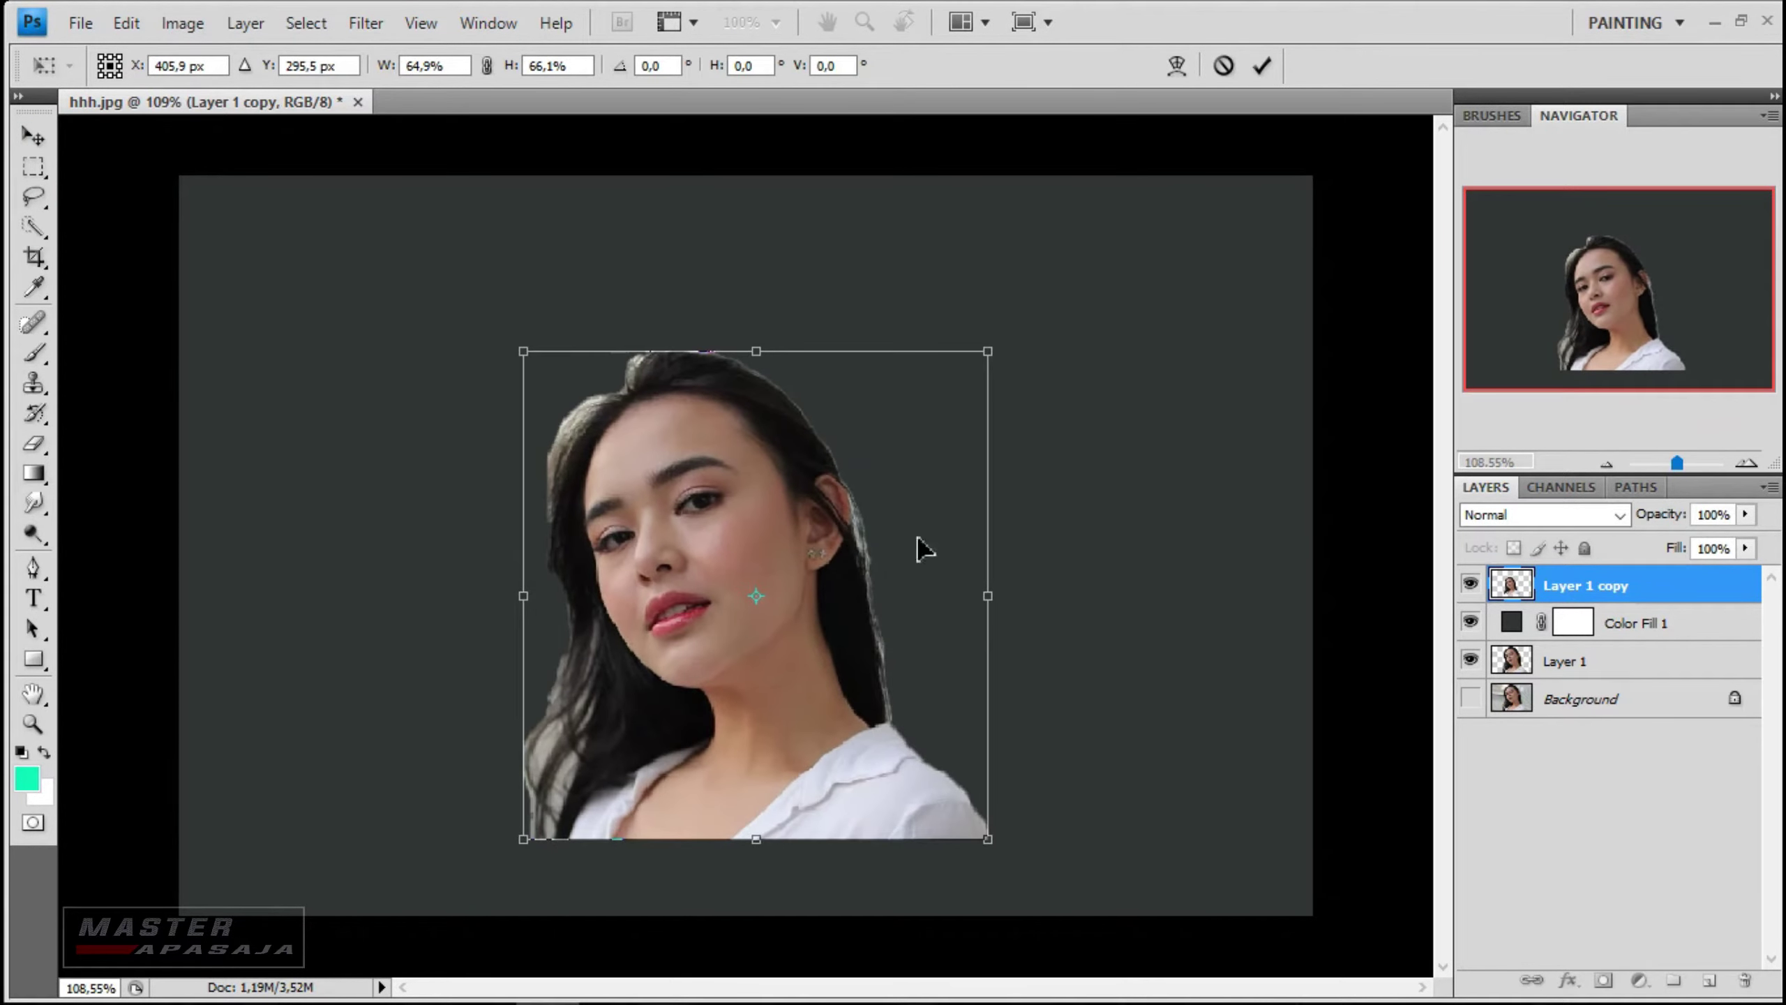
drag(990, 350, 965, 367)
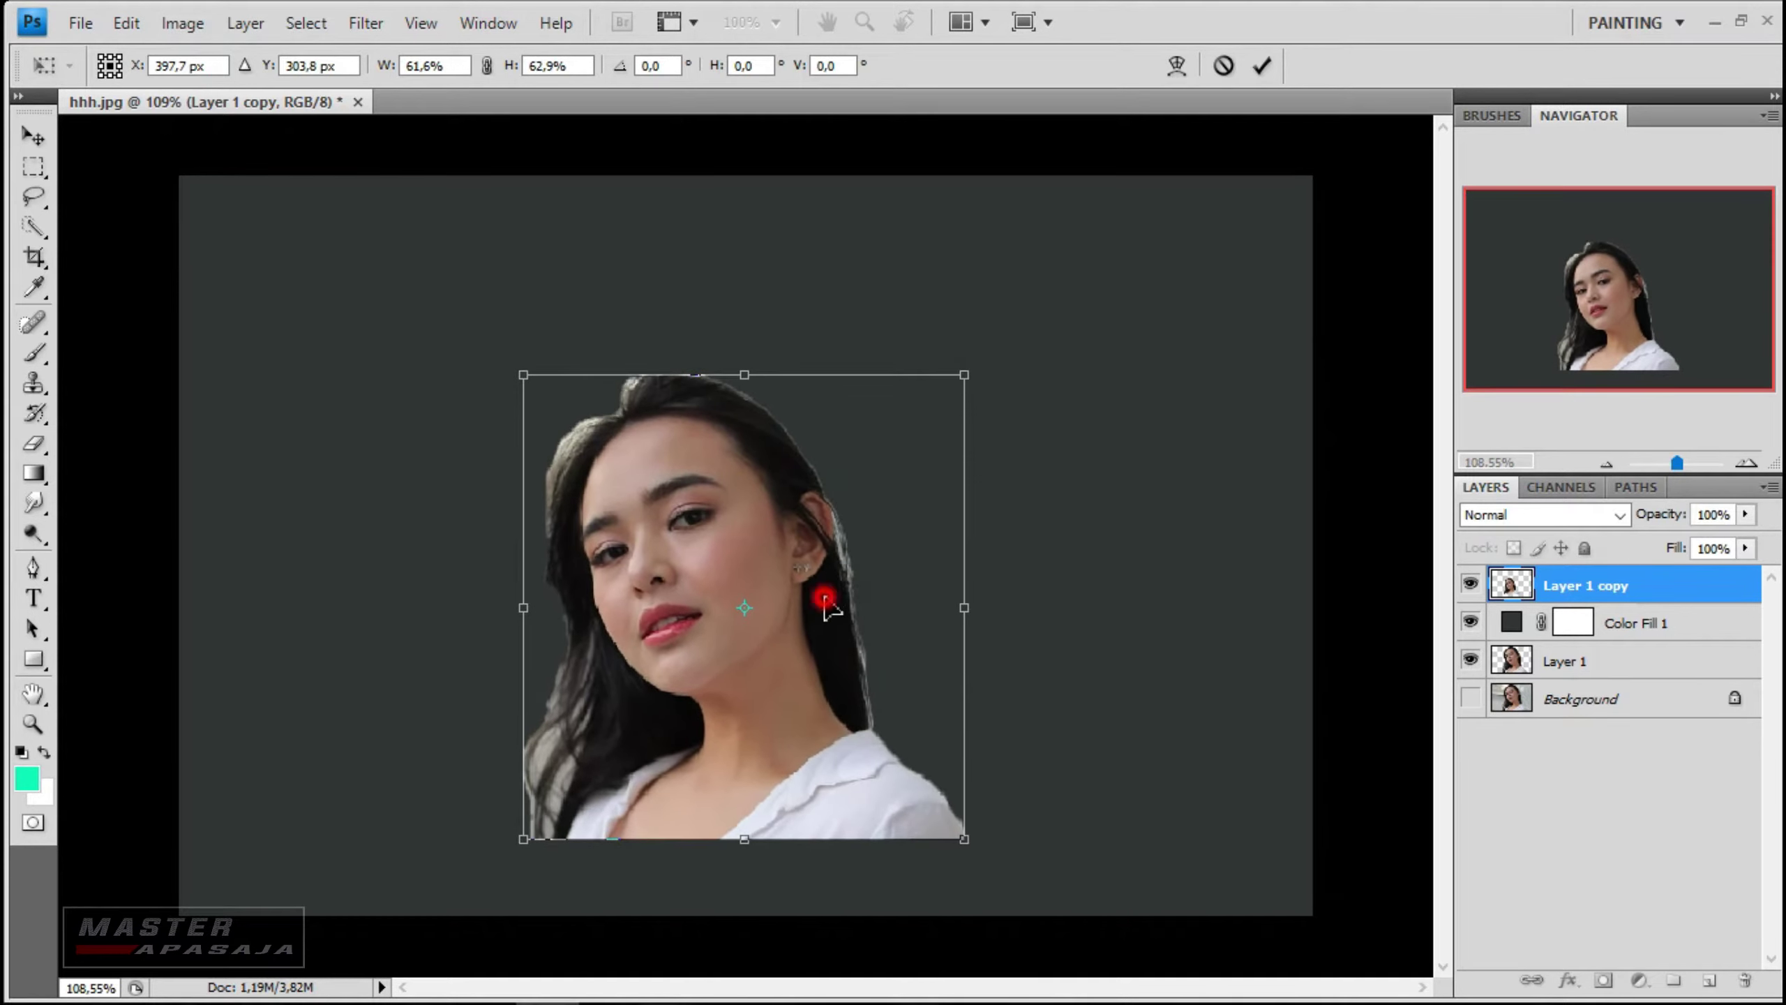
drag(817, 606, 837, 587)
key(Return)
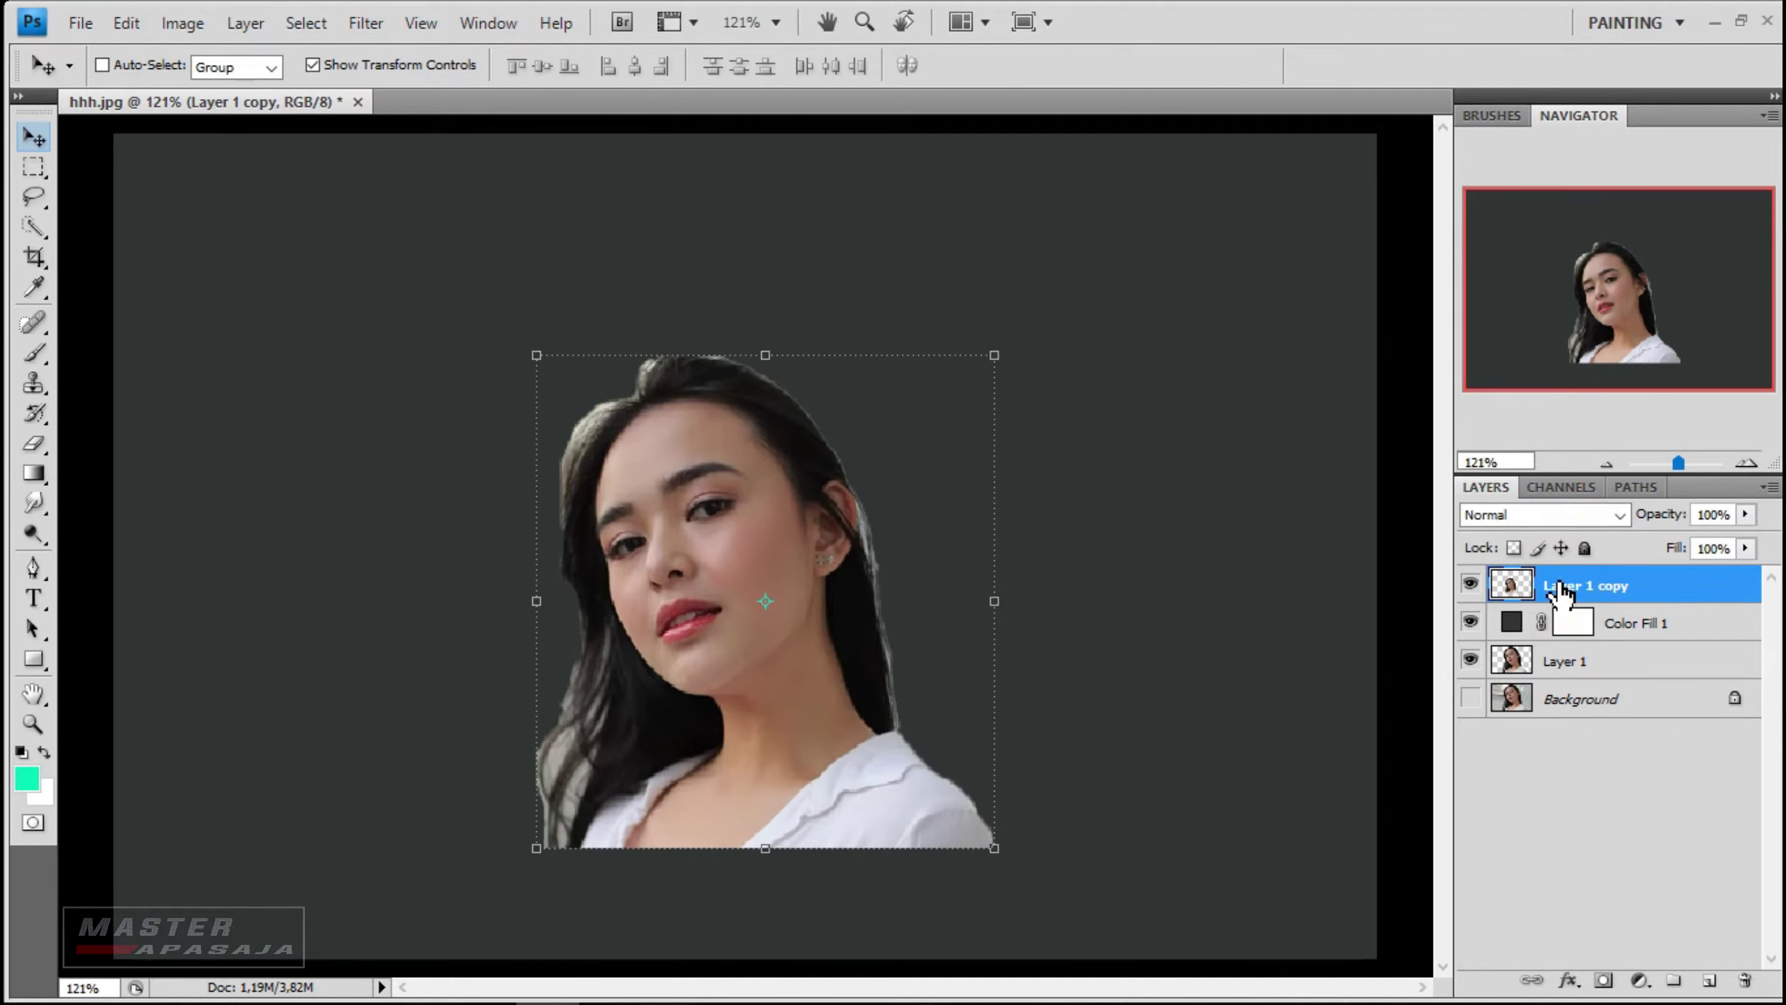
- Duplicate Layer 1 copy and sharpen the new copy with Unsharp Mask at 376%, 1.5 px
right_click(1560, 587)
click(1384, 490)
click(1126, 291)
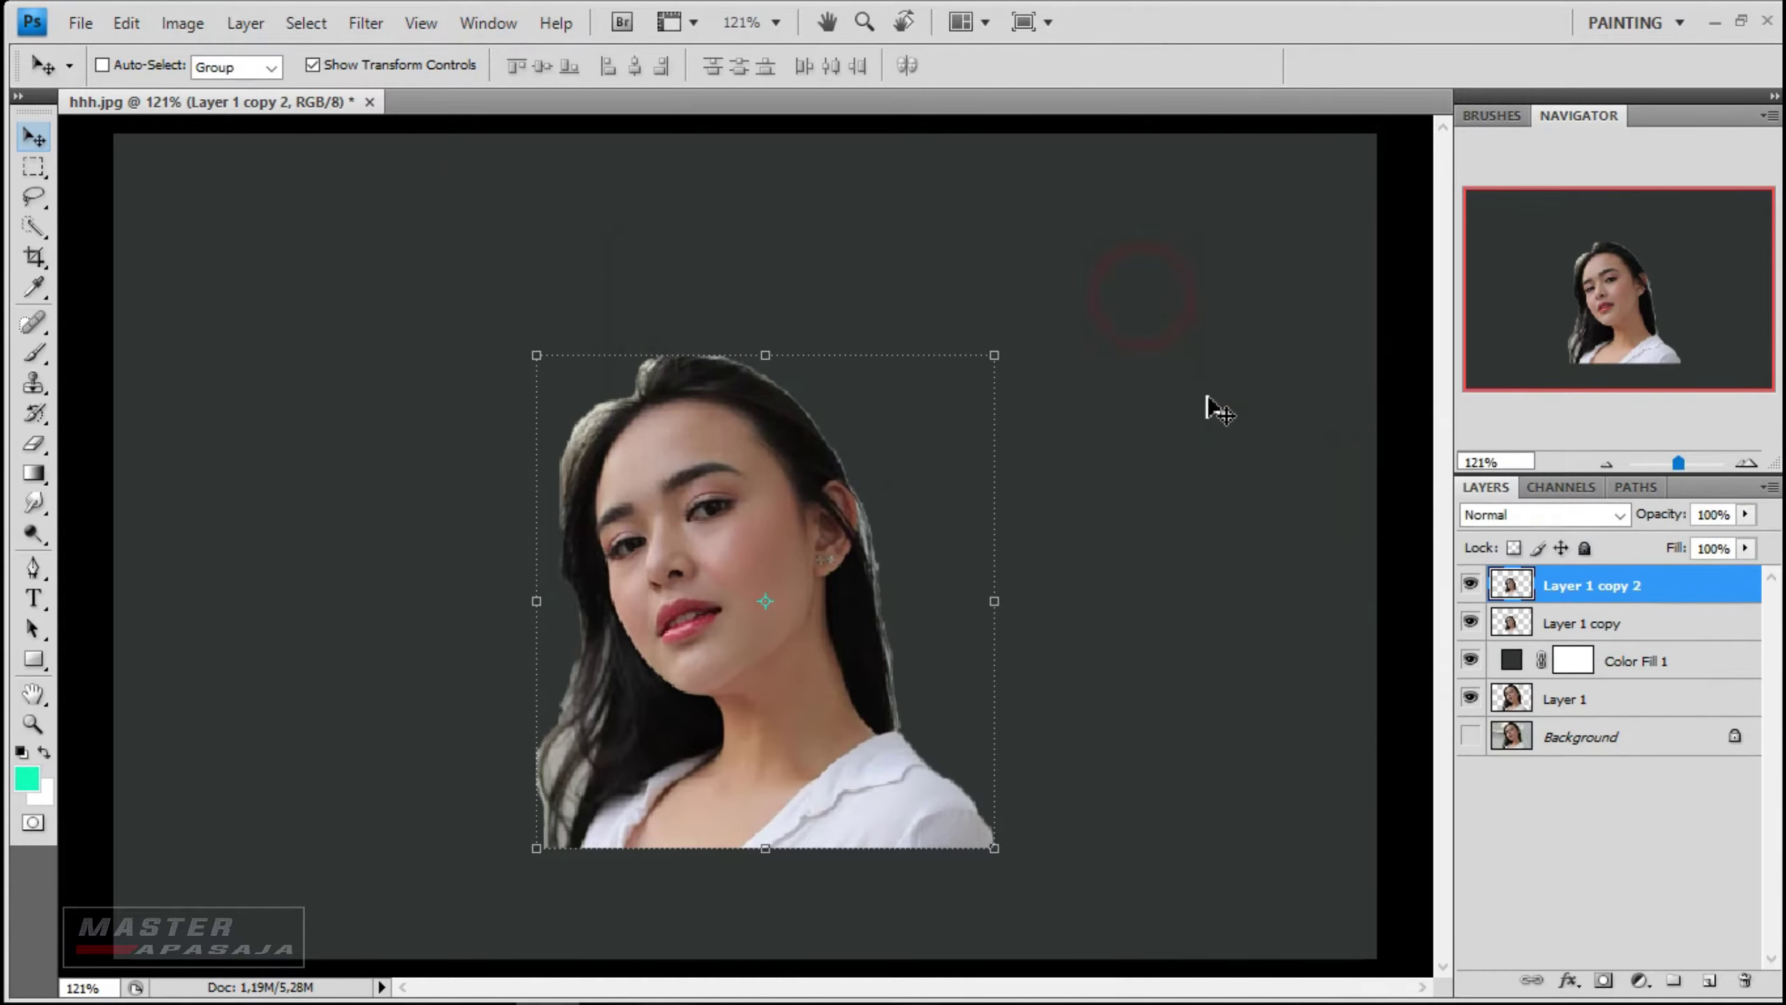
click(1583, 622)
click(1579, 591)
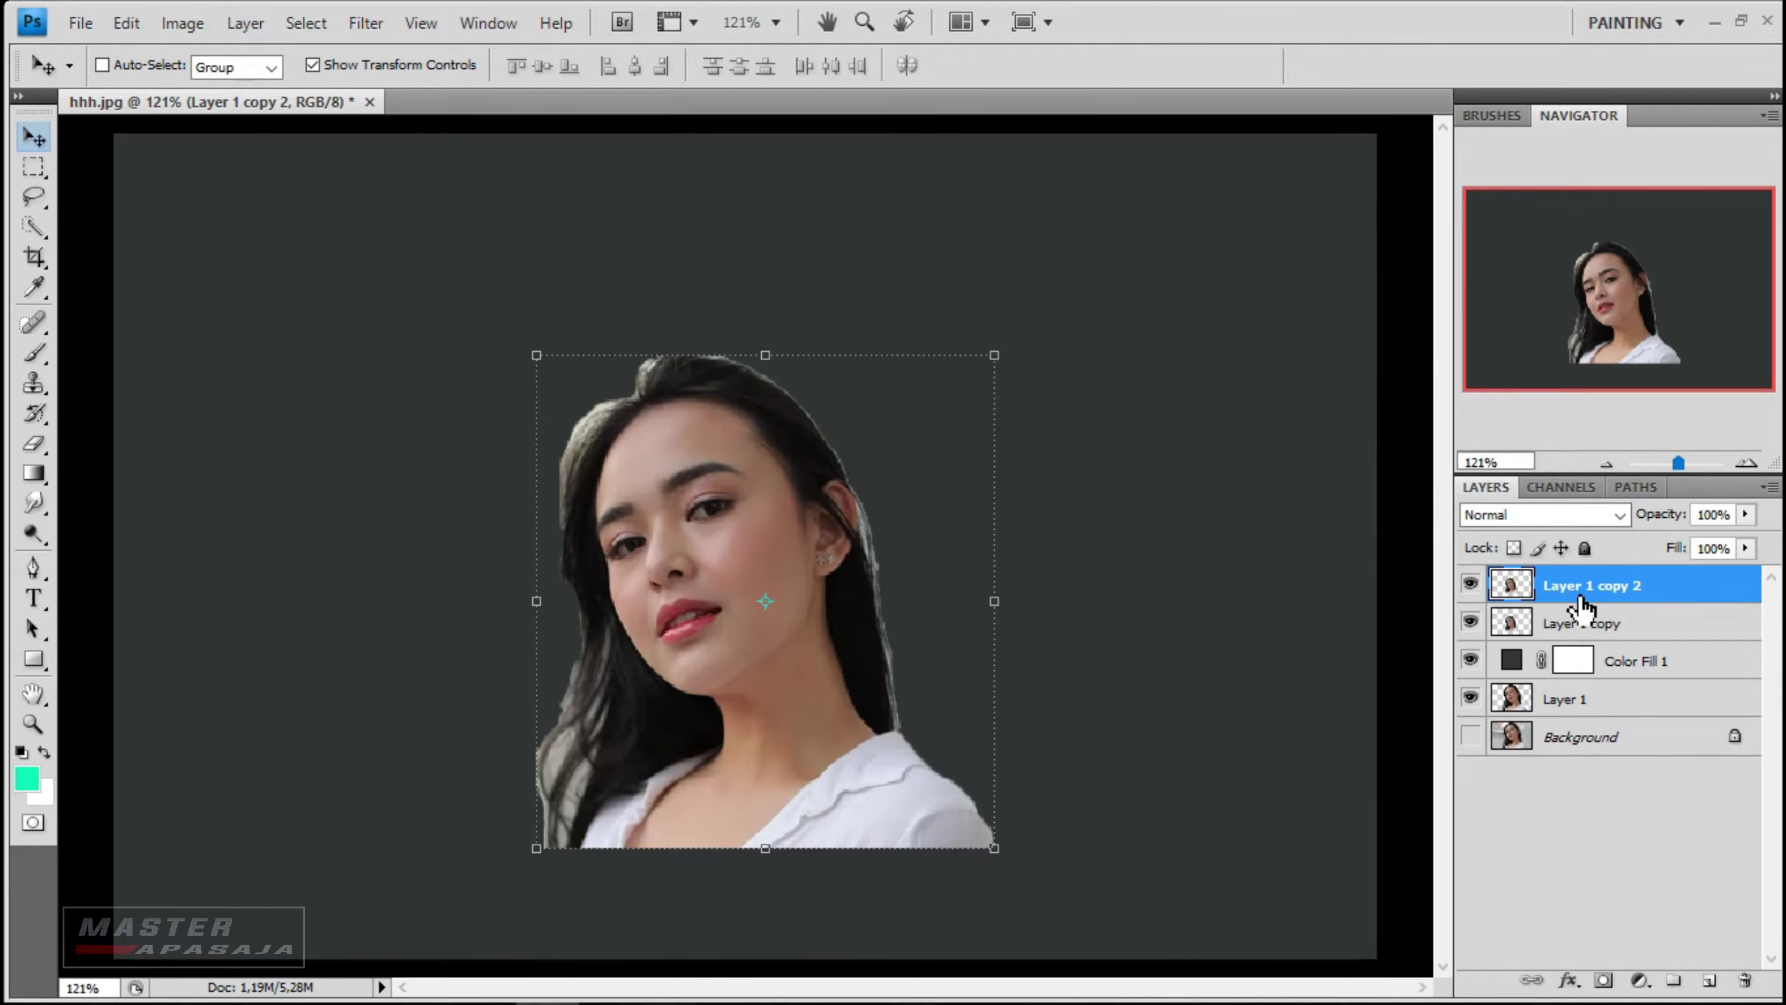
click(365, 22)
click(703, 495)
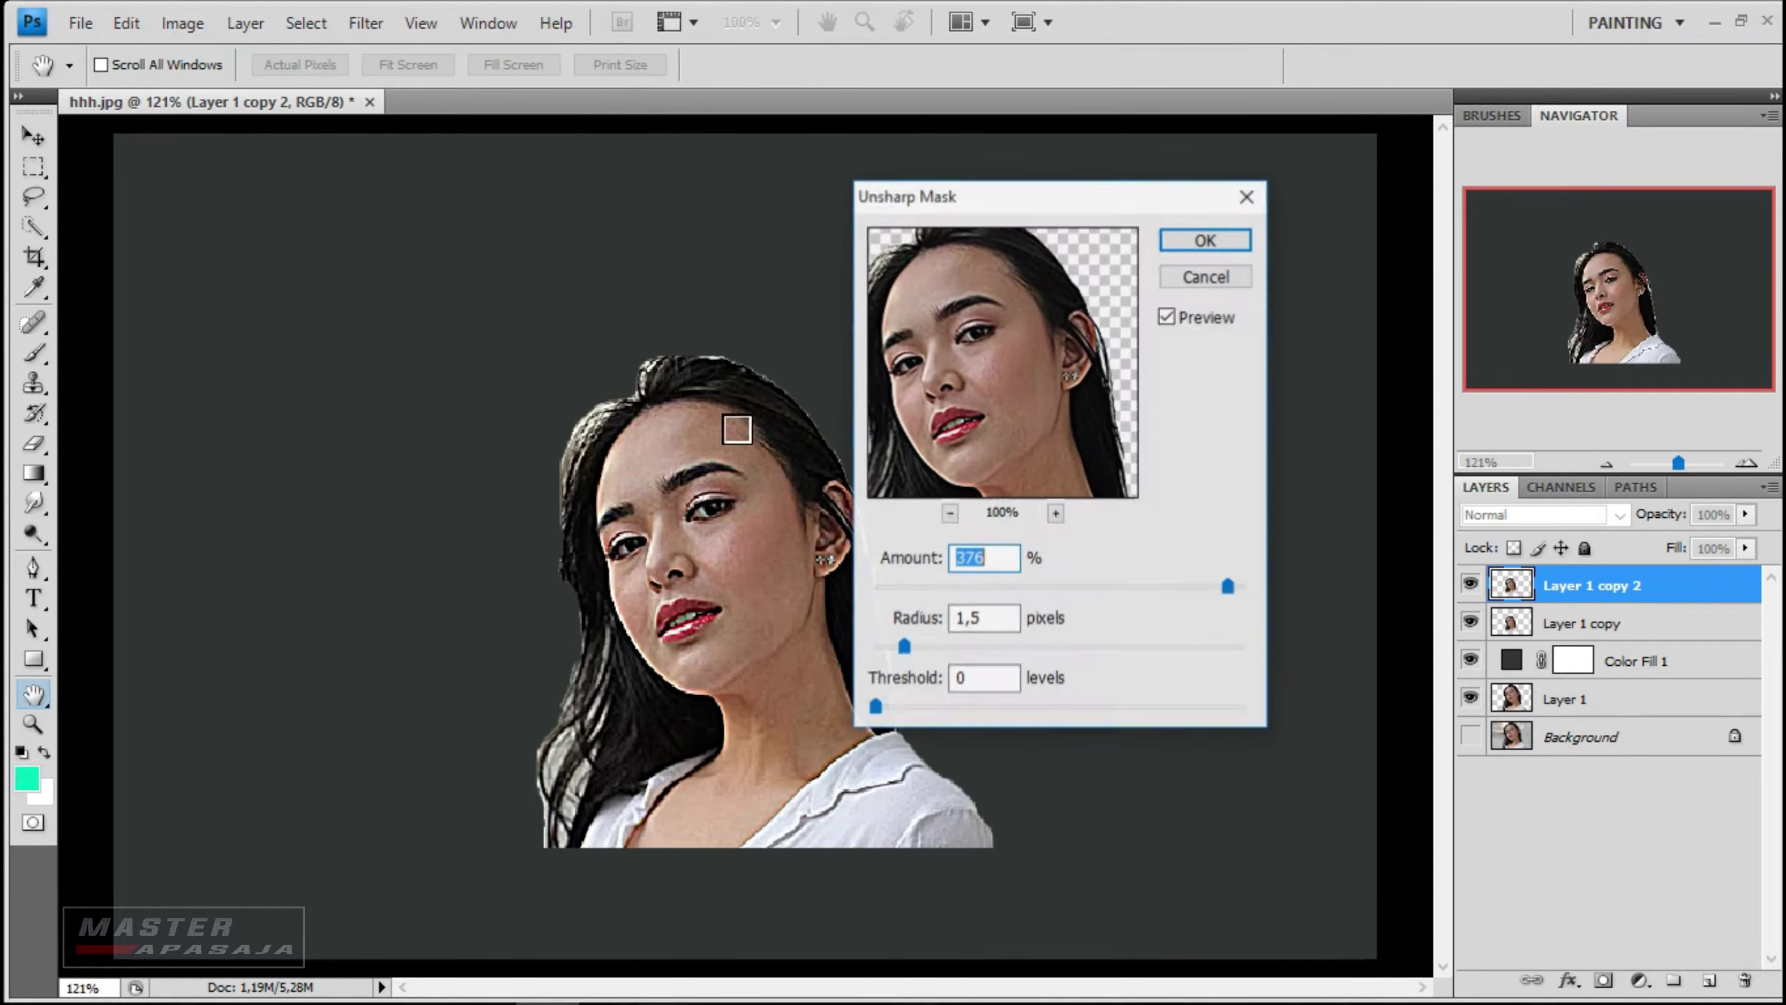
click(1173, 243)
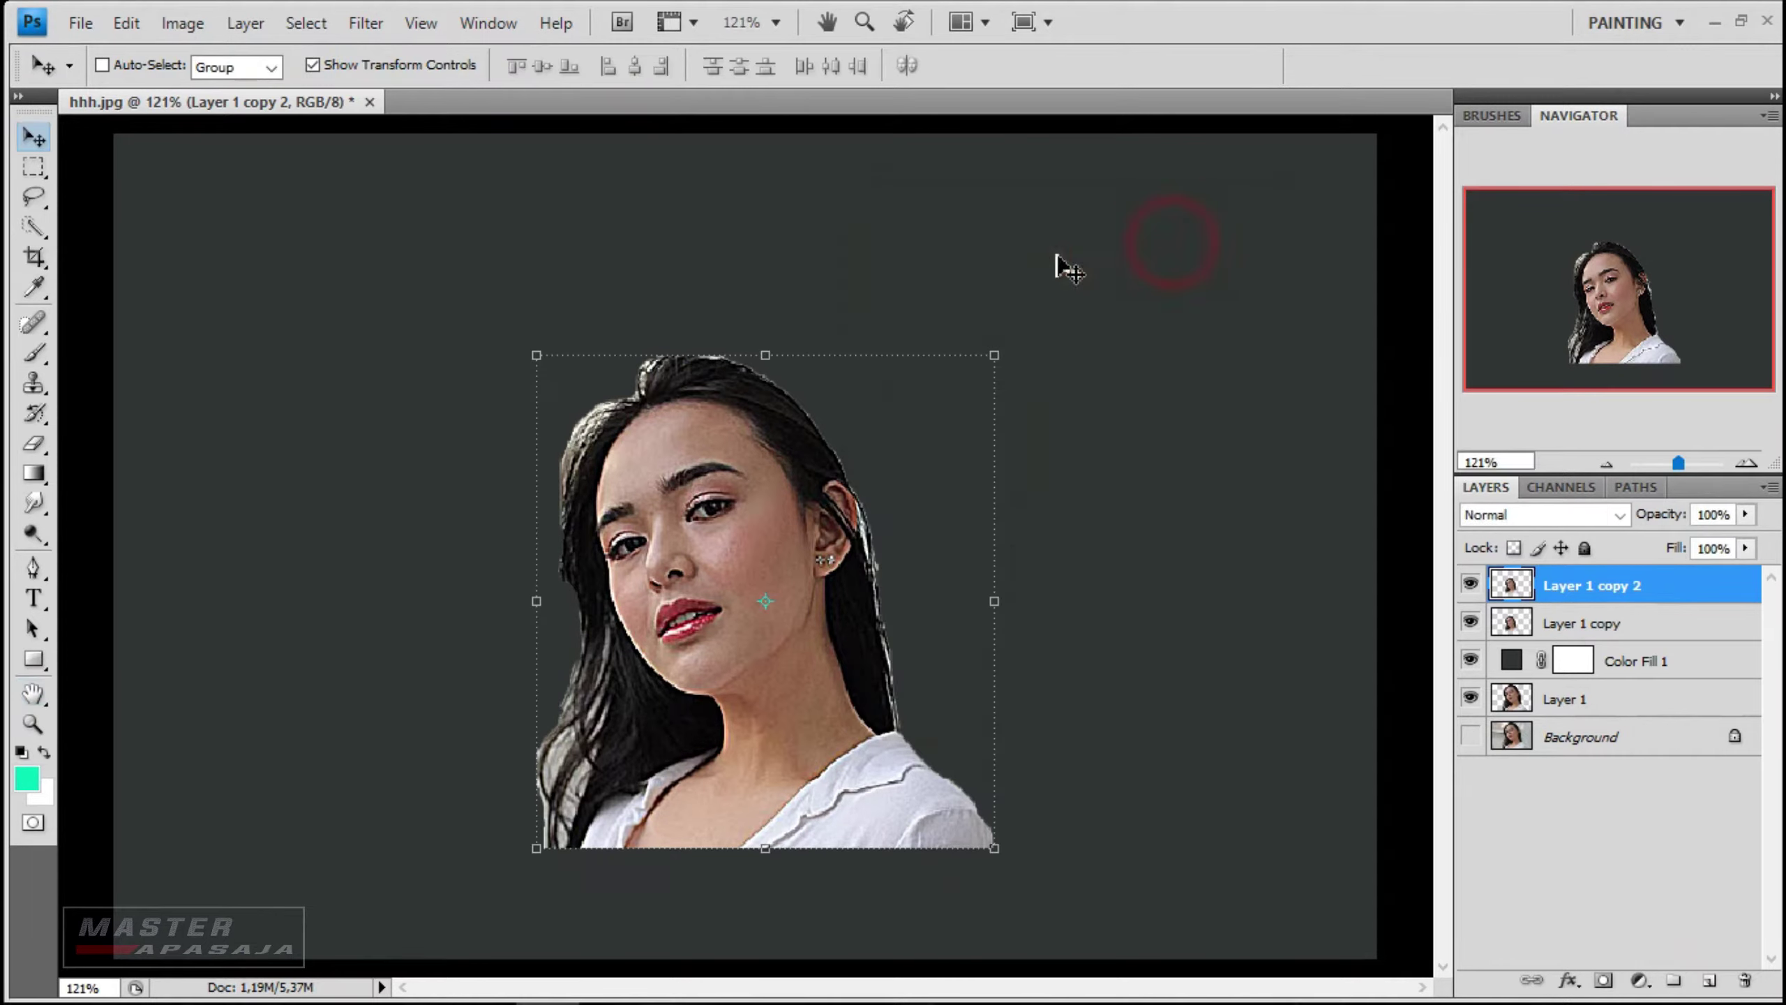
- Brighten the copy by lifting the midtones in Curves
click(1758, 462)
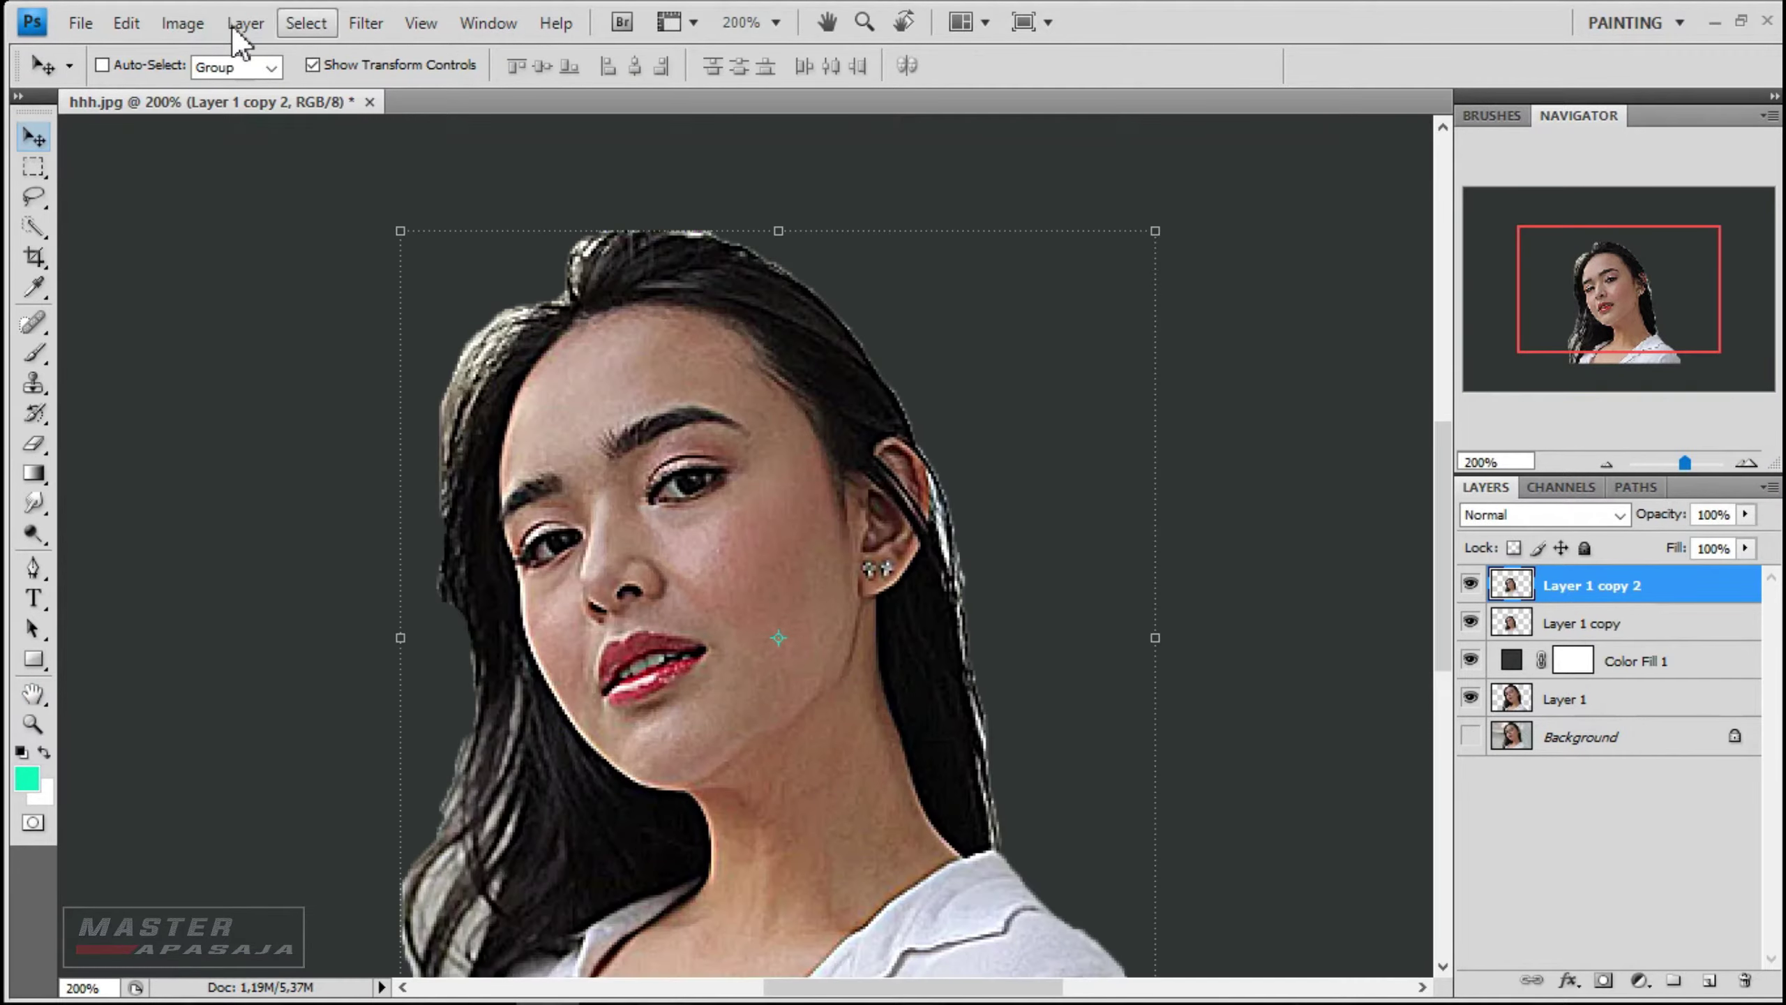
click(182, 23)
click(578, 134)
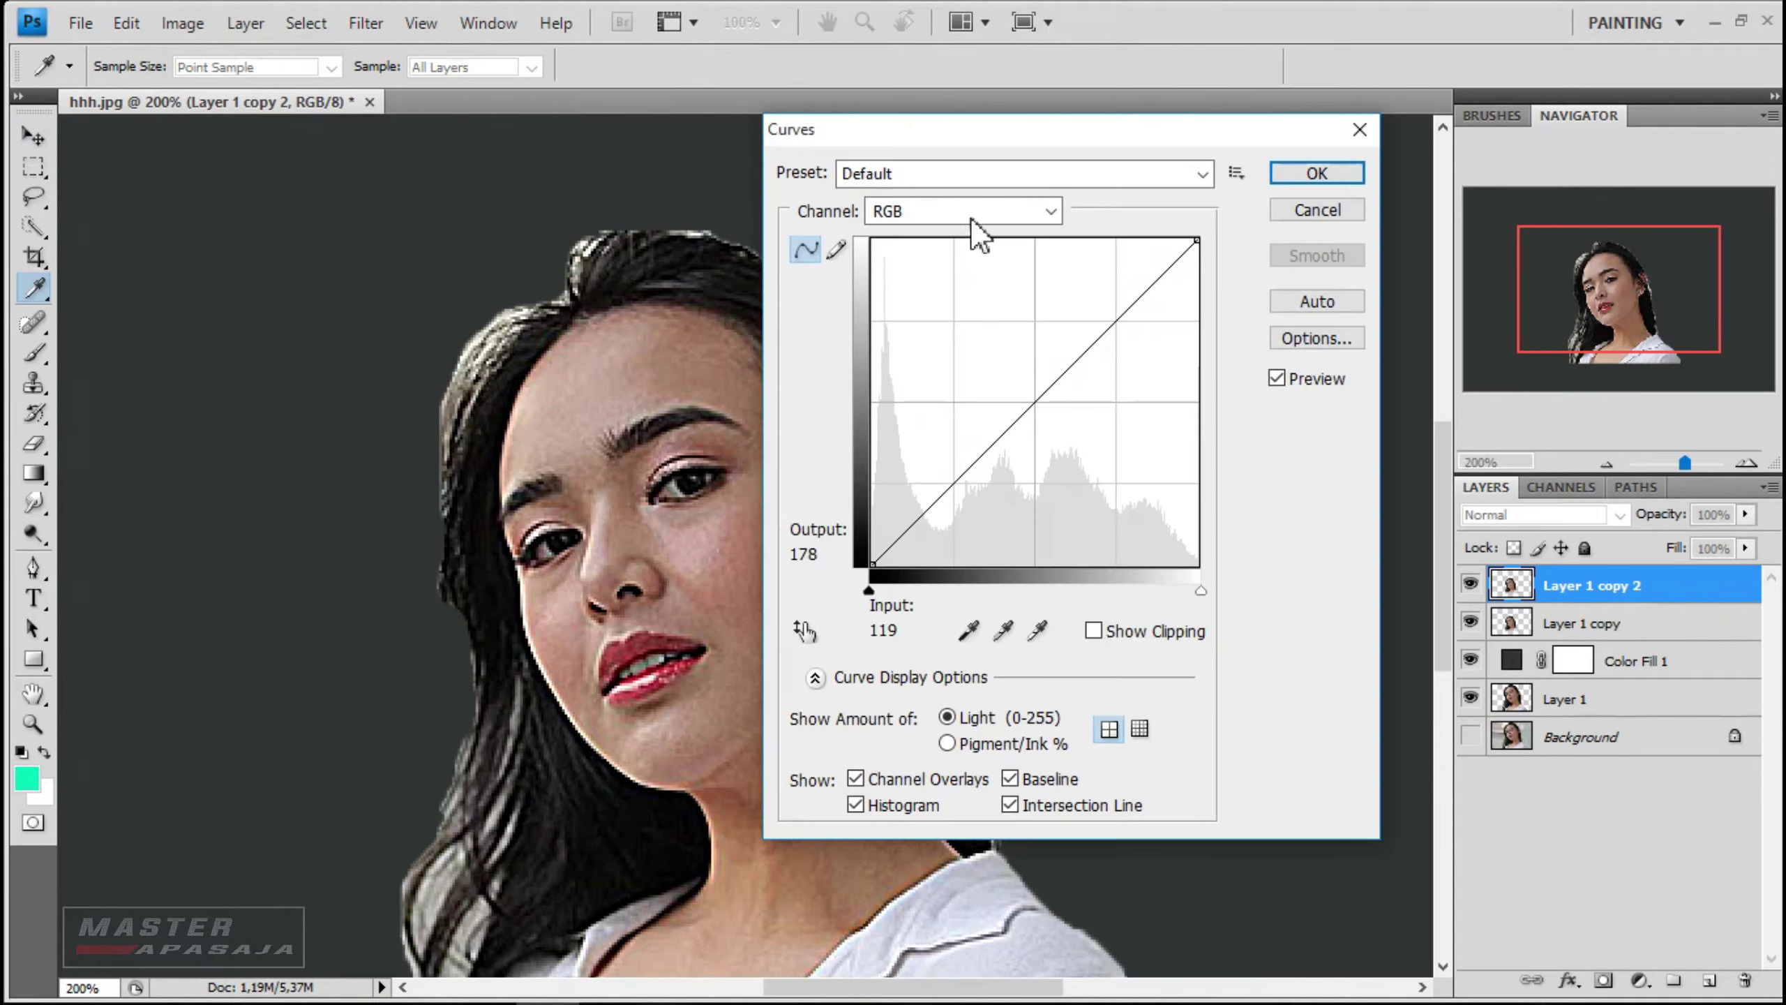
drag(960, 130, 1109, 146)
drag(1191, 412, 1198, 377)
click(1466, 189)
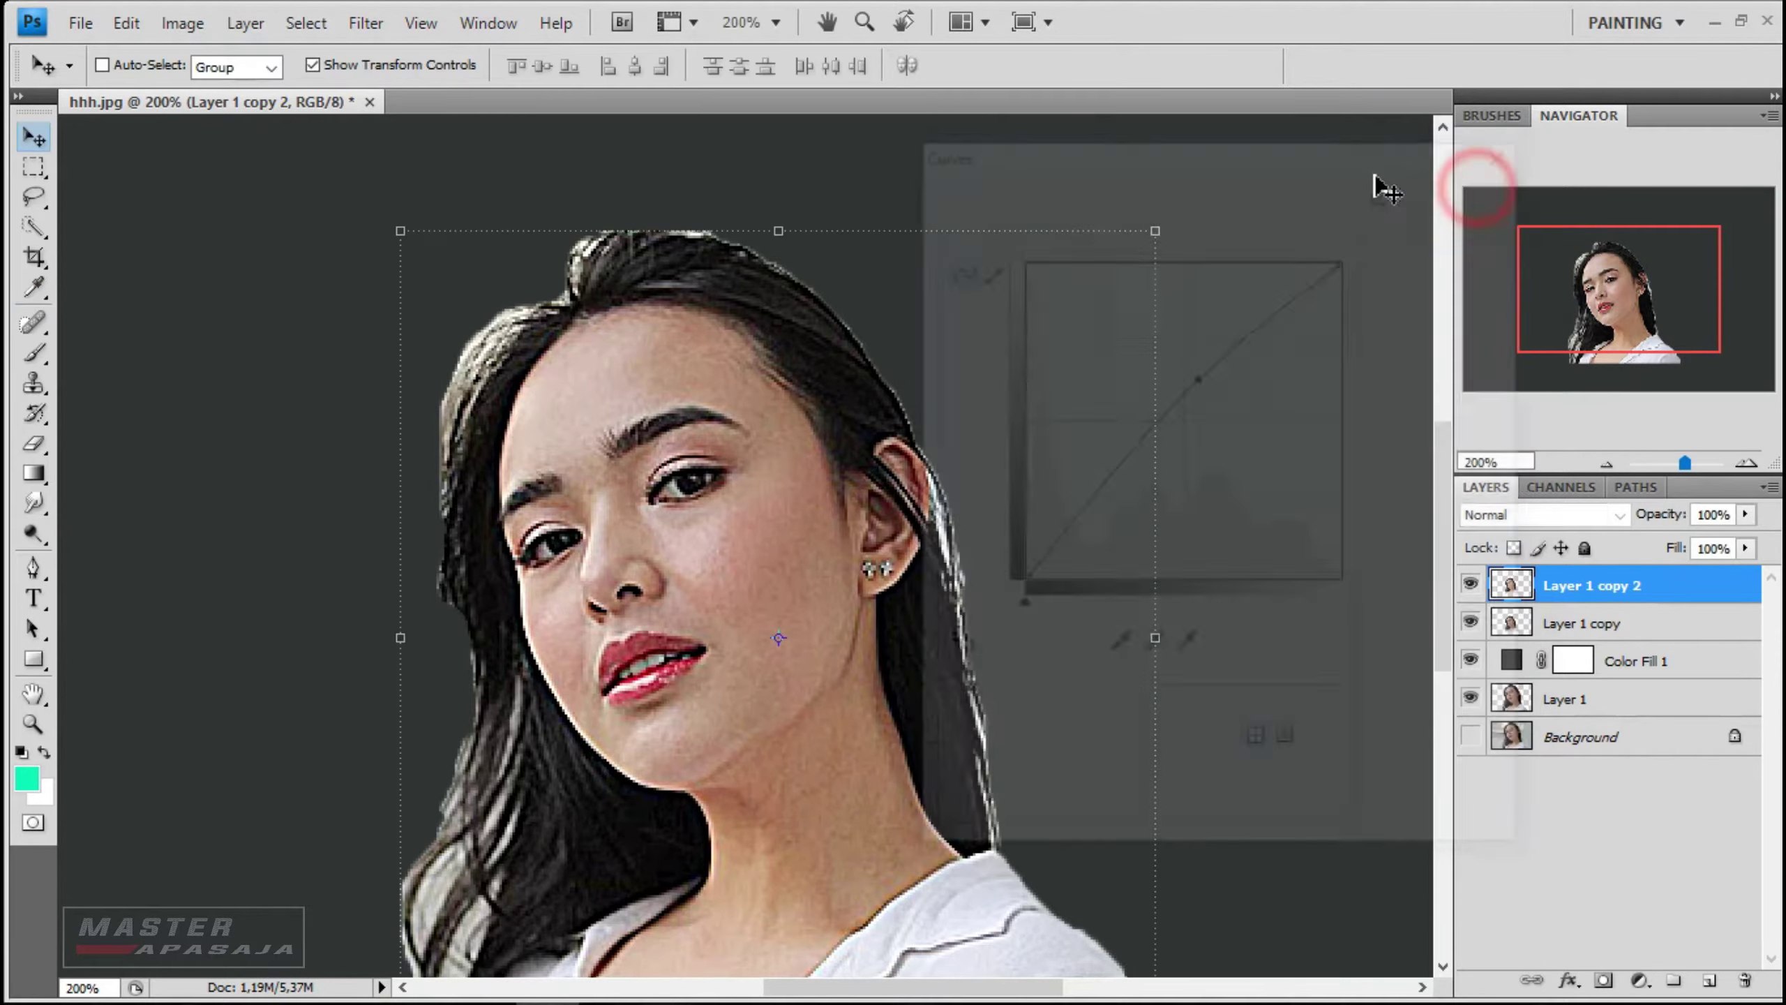
- Boost the copy's contrast with Levels set to 27 / 1.00 / 239
click(182, 23)
click(344, 101)
click(534, 113)
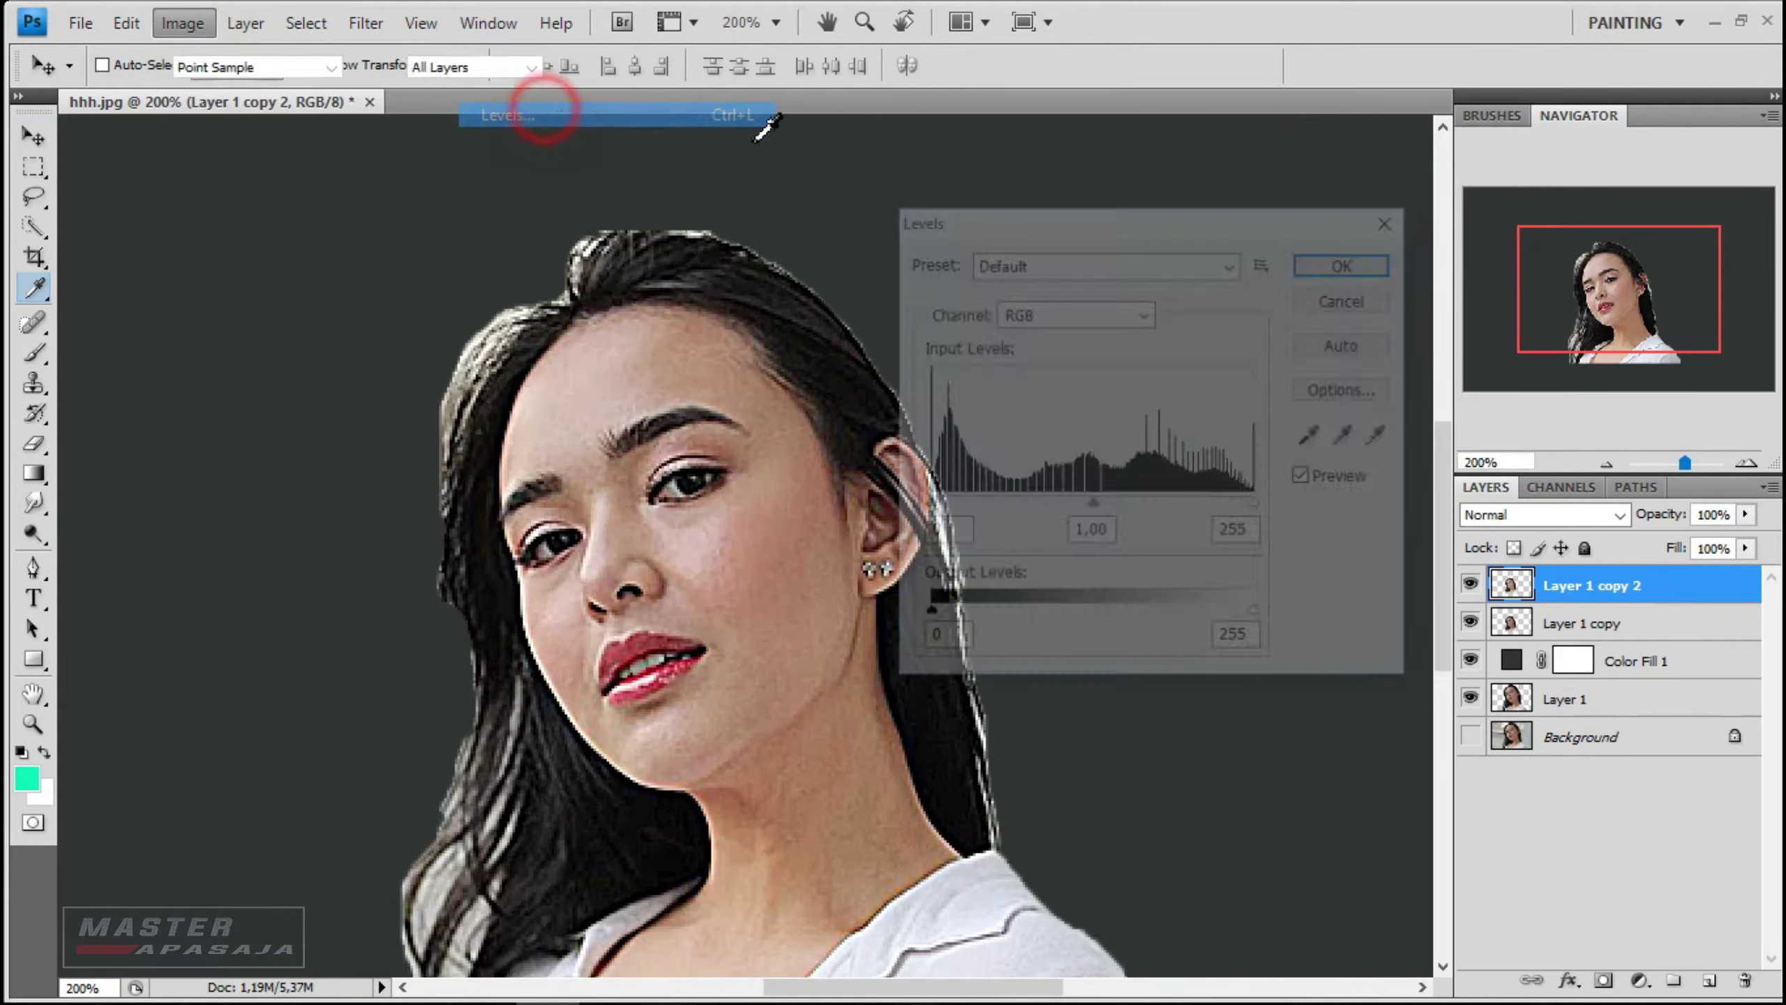
mouse_move(925, 505)
mouse_down()
mouse_move(991, 508)
mouse_move(960, 507)
mouse_up()
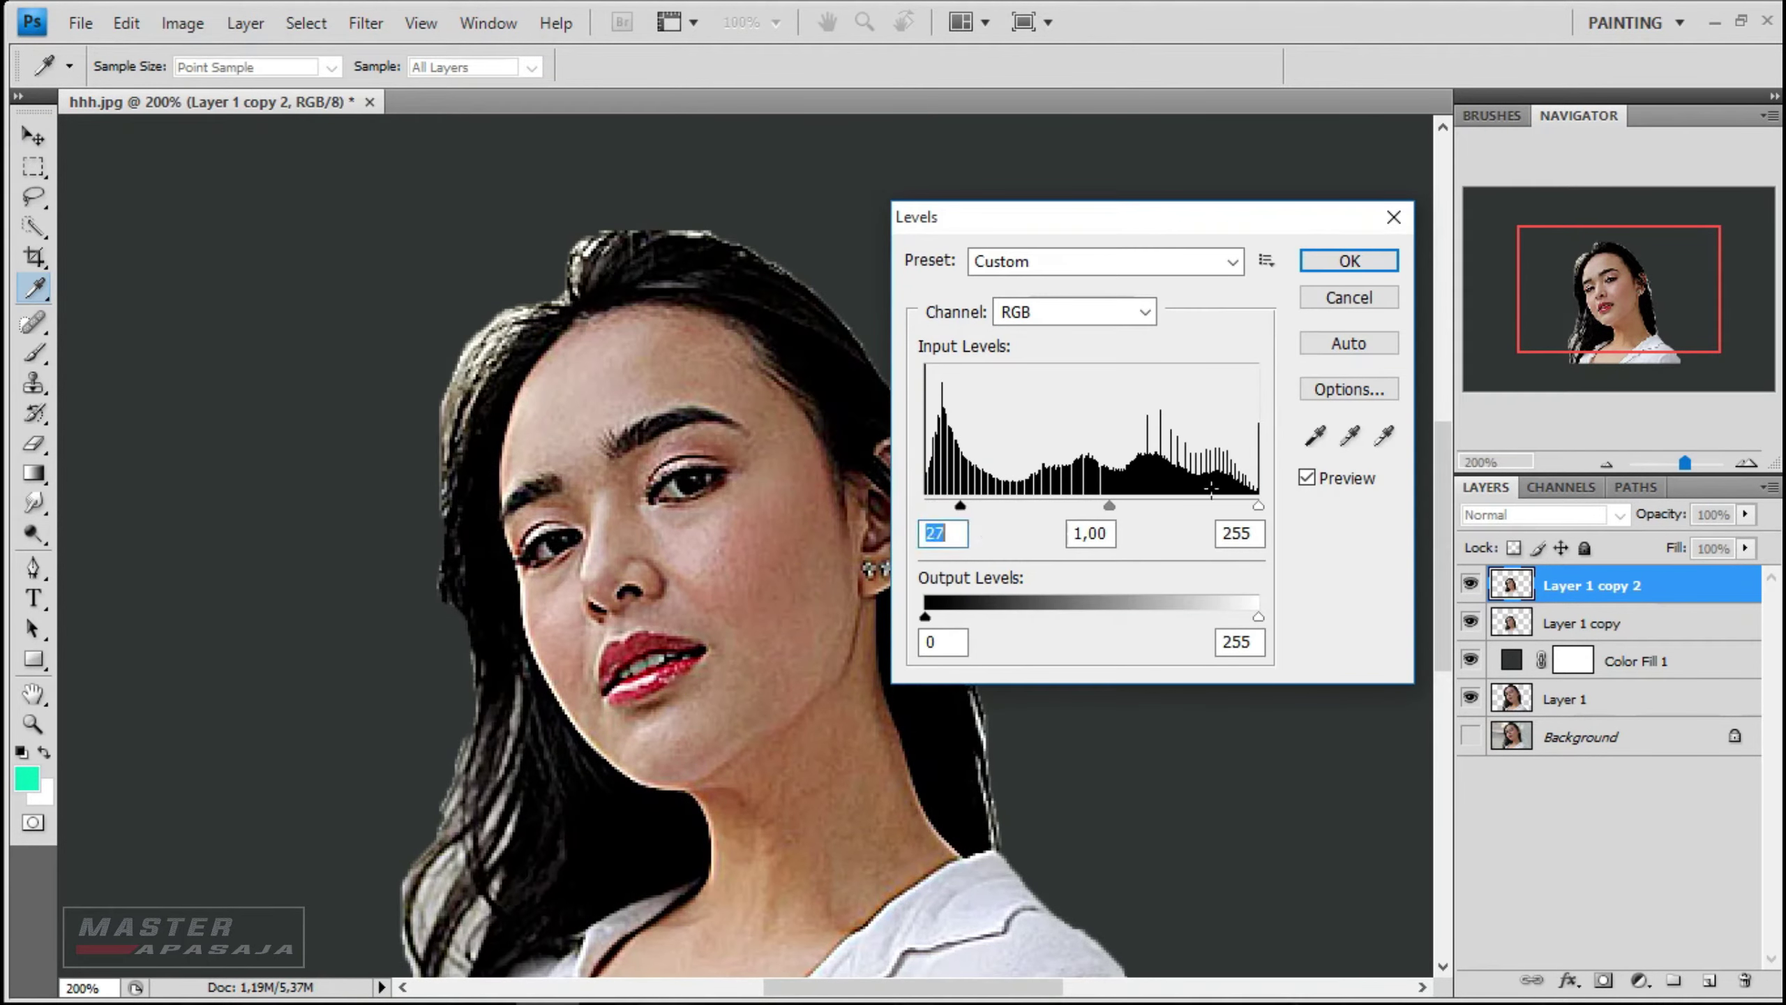
drag(1258, 505, 1245, 507)
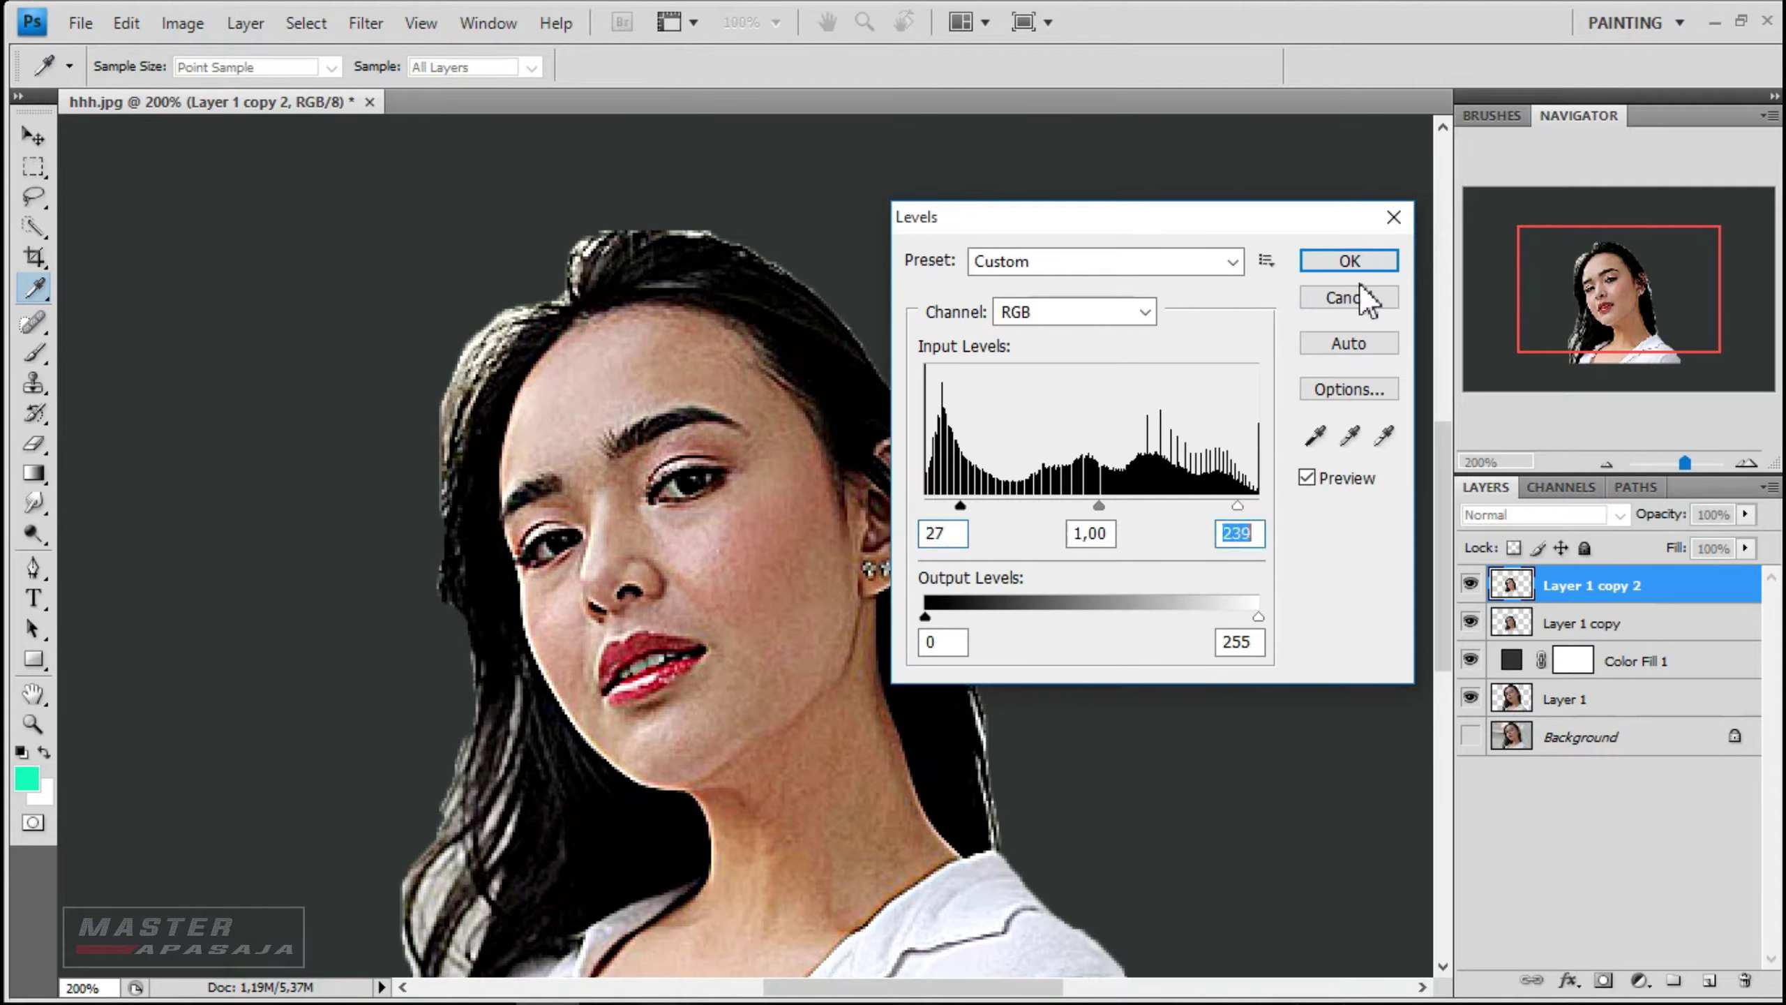
click(1349, 261)
key(v)
click(365, 23)
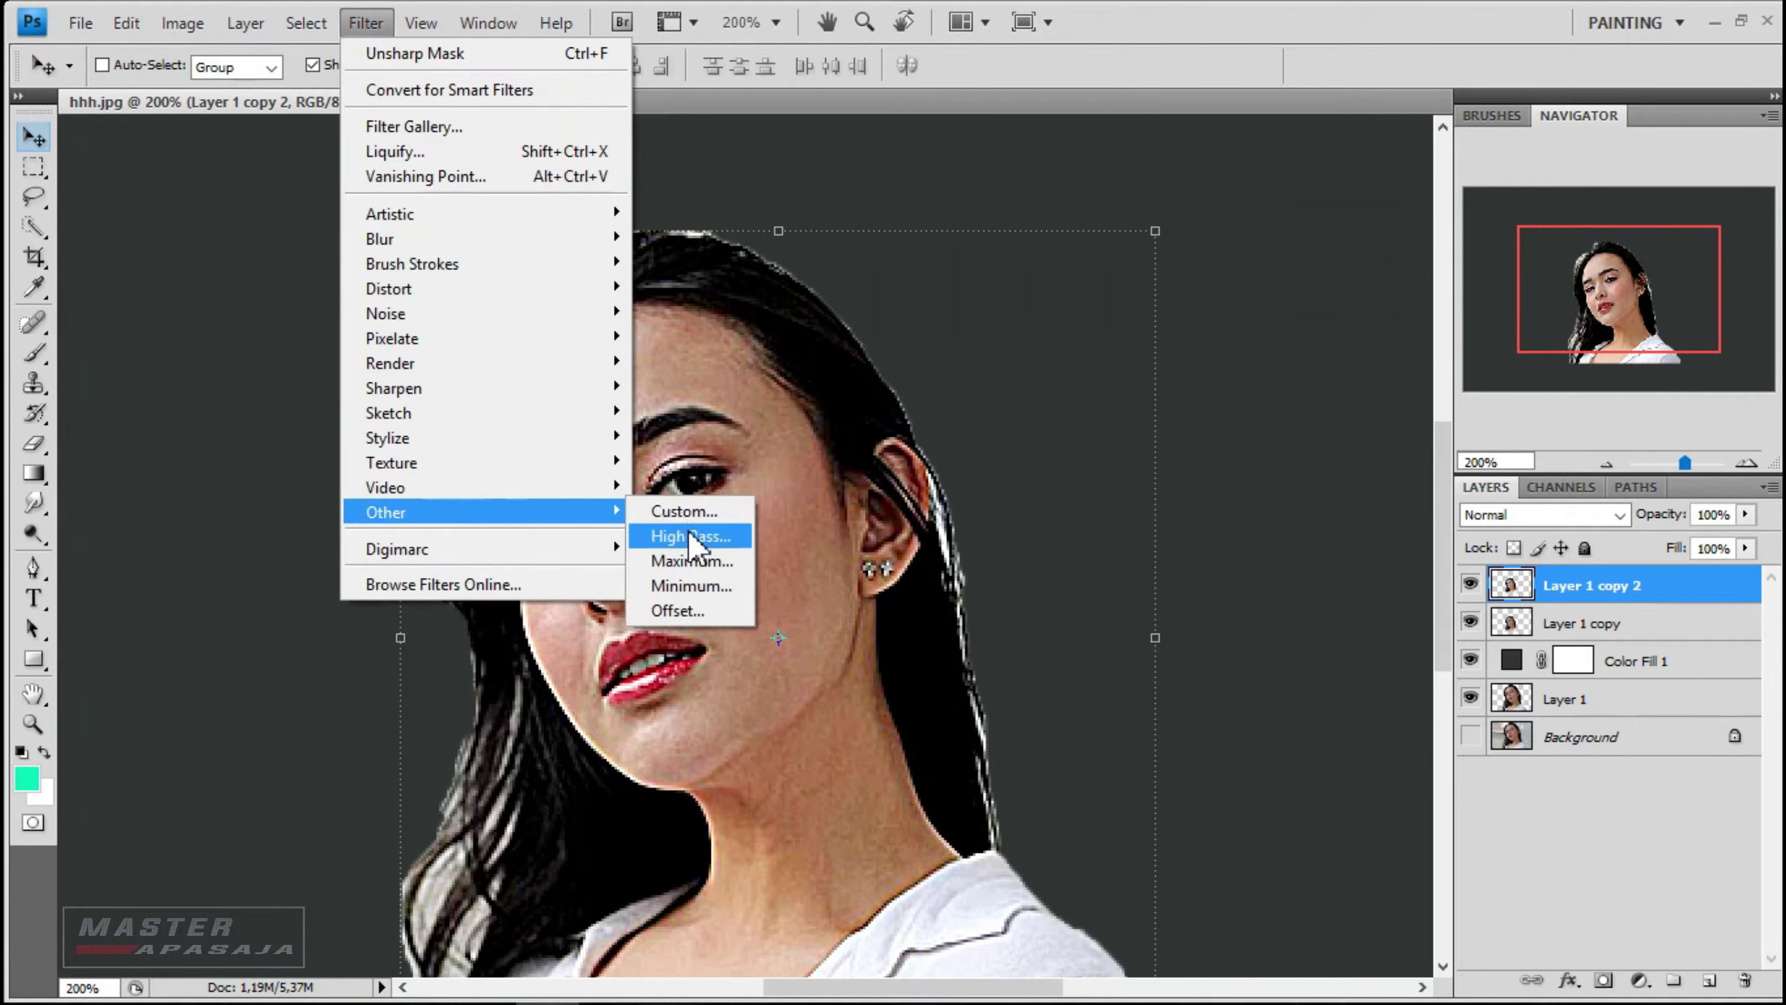
- Apply a 0.6 px High Pass to the top copy and blend it as Soft Light
click(689, 535)
key(Down)
key(Down)
key(Down)
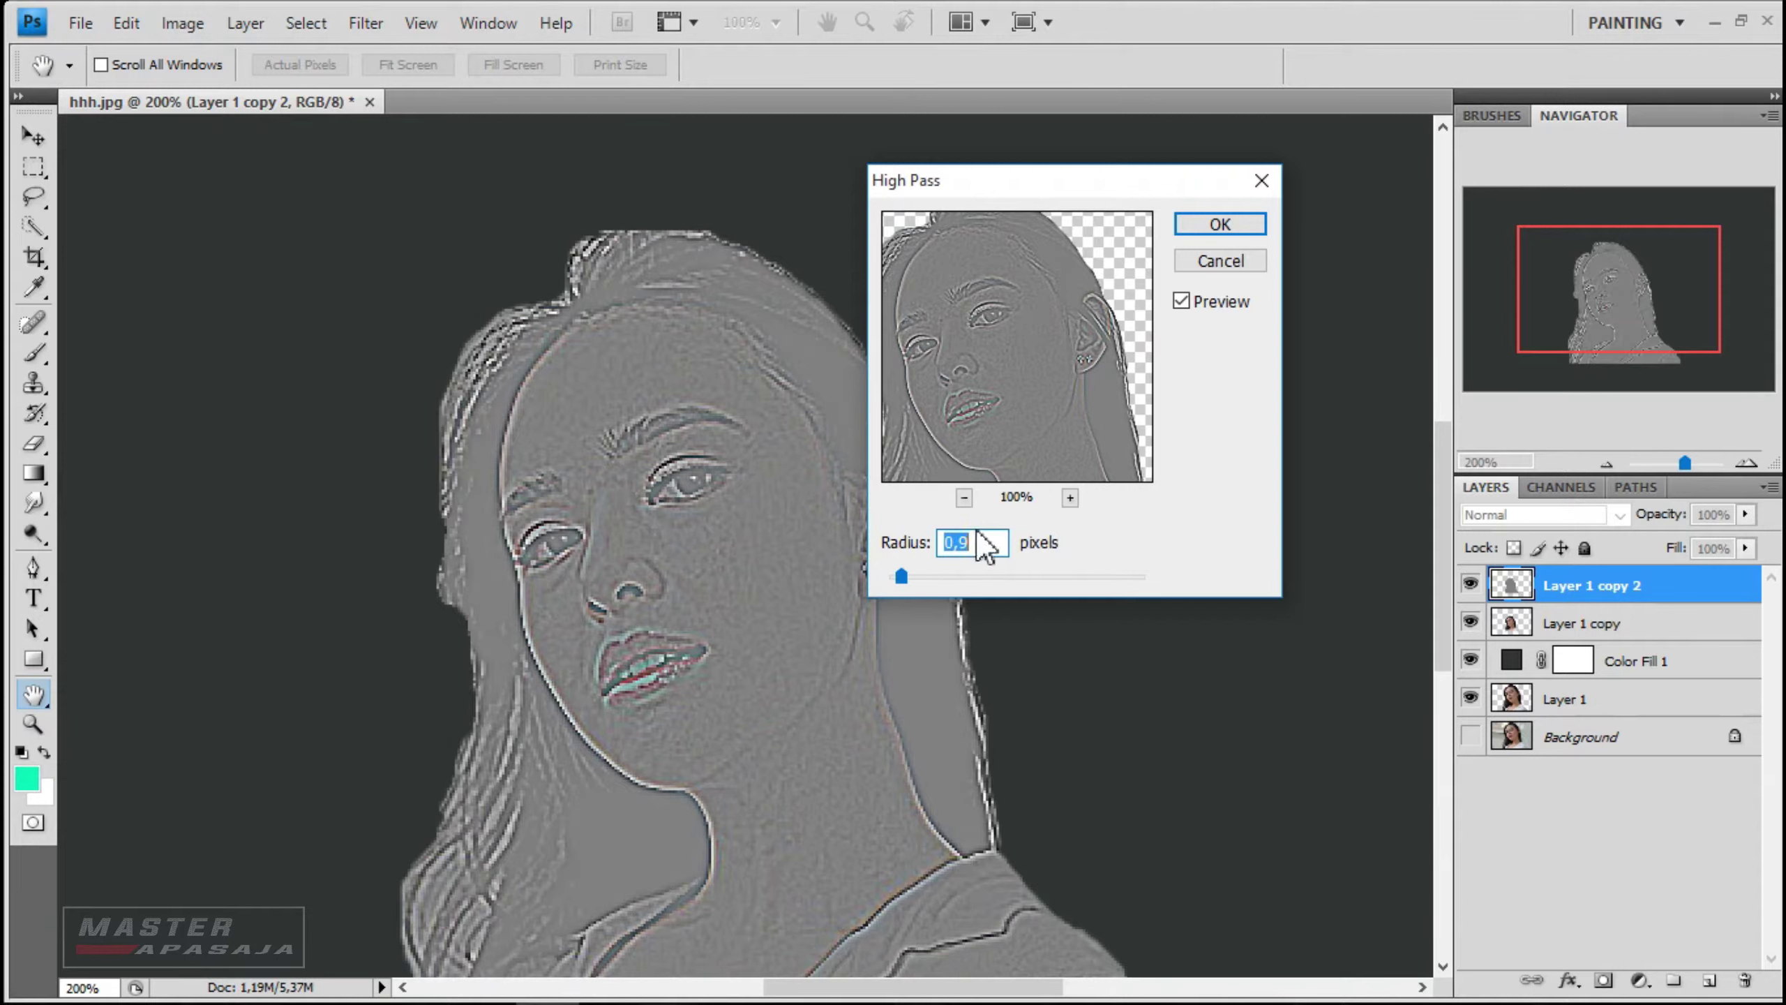
click(1221, 224)
click(1540, 514)
click(1512, 356)
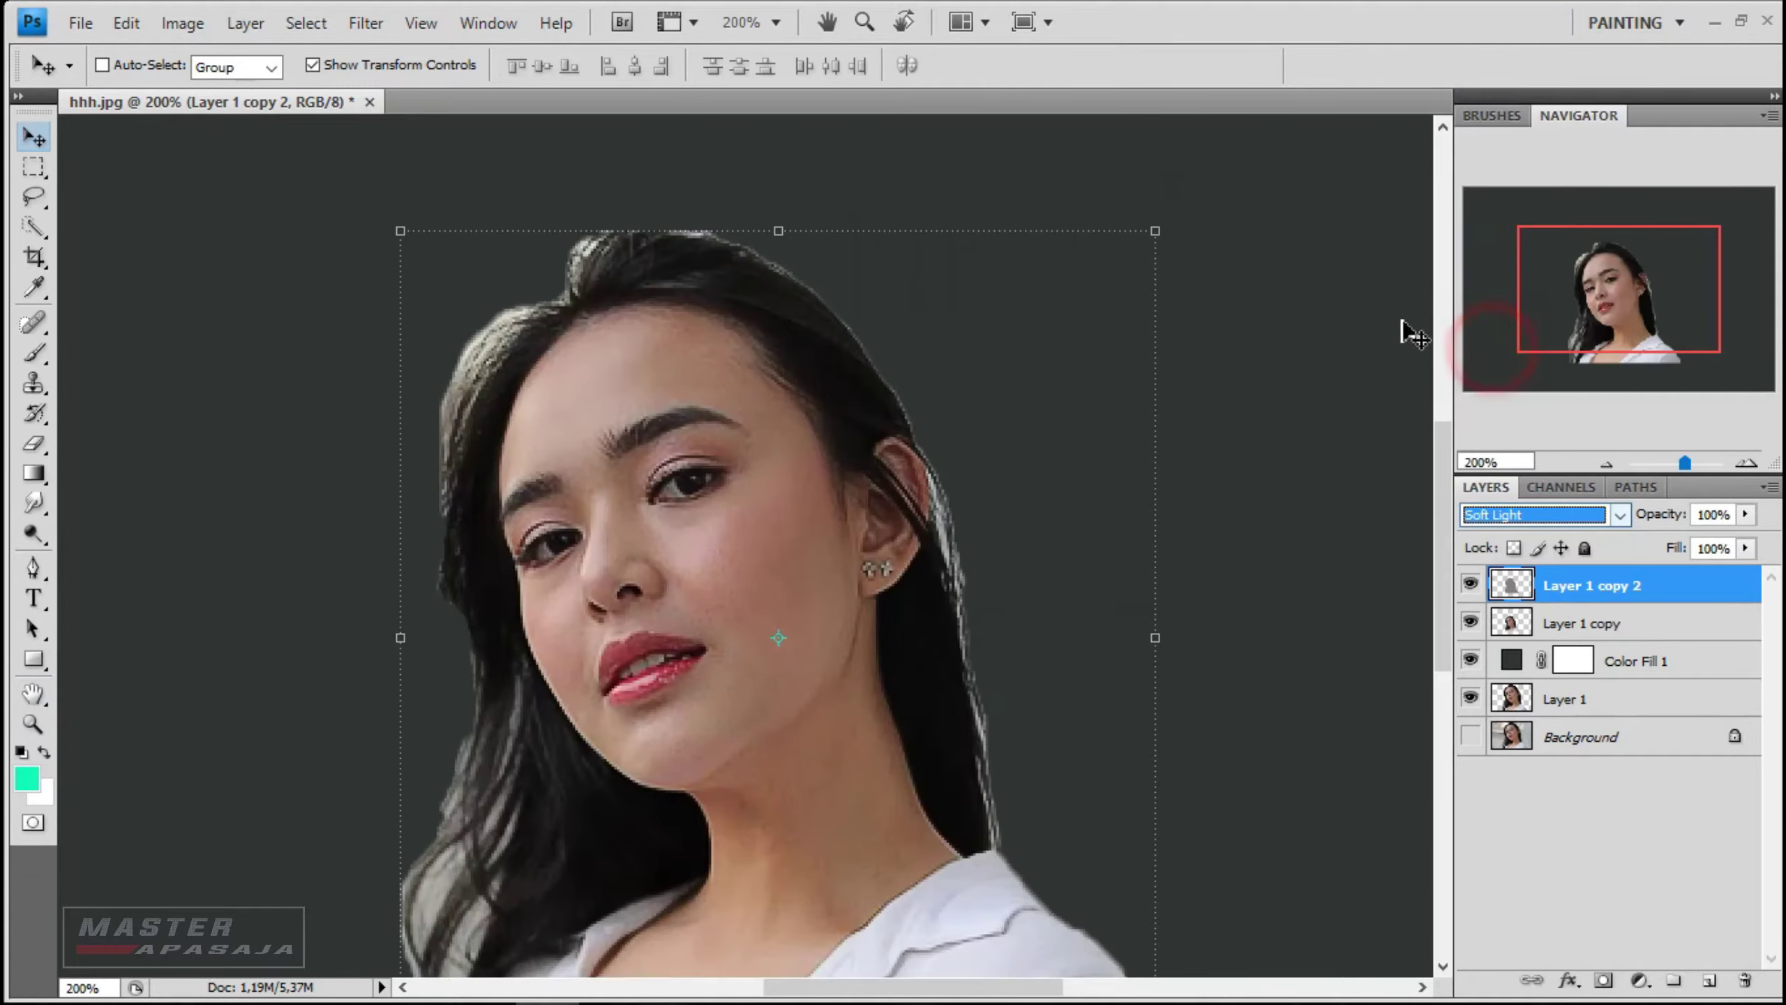
- Merge the high-pass layer with Layer 1 copy and toggle the merged layer's visibility
ctrl+click(1565, 623)
right_click(1566, 584)
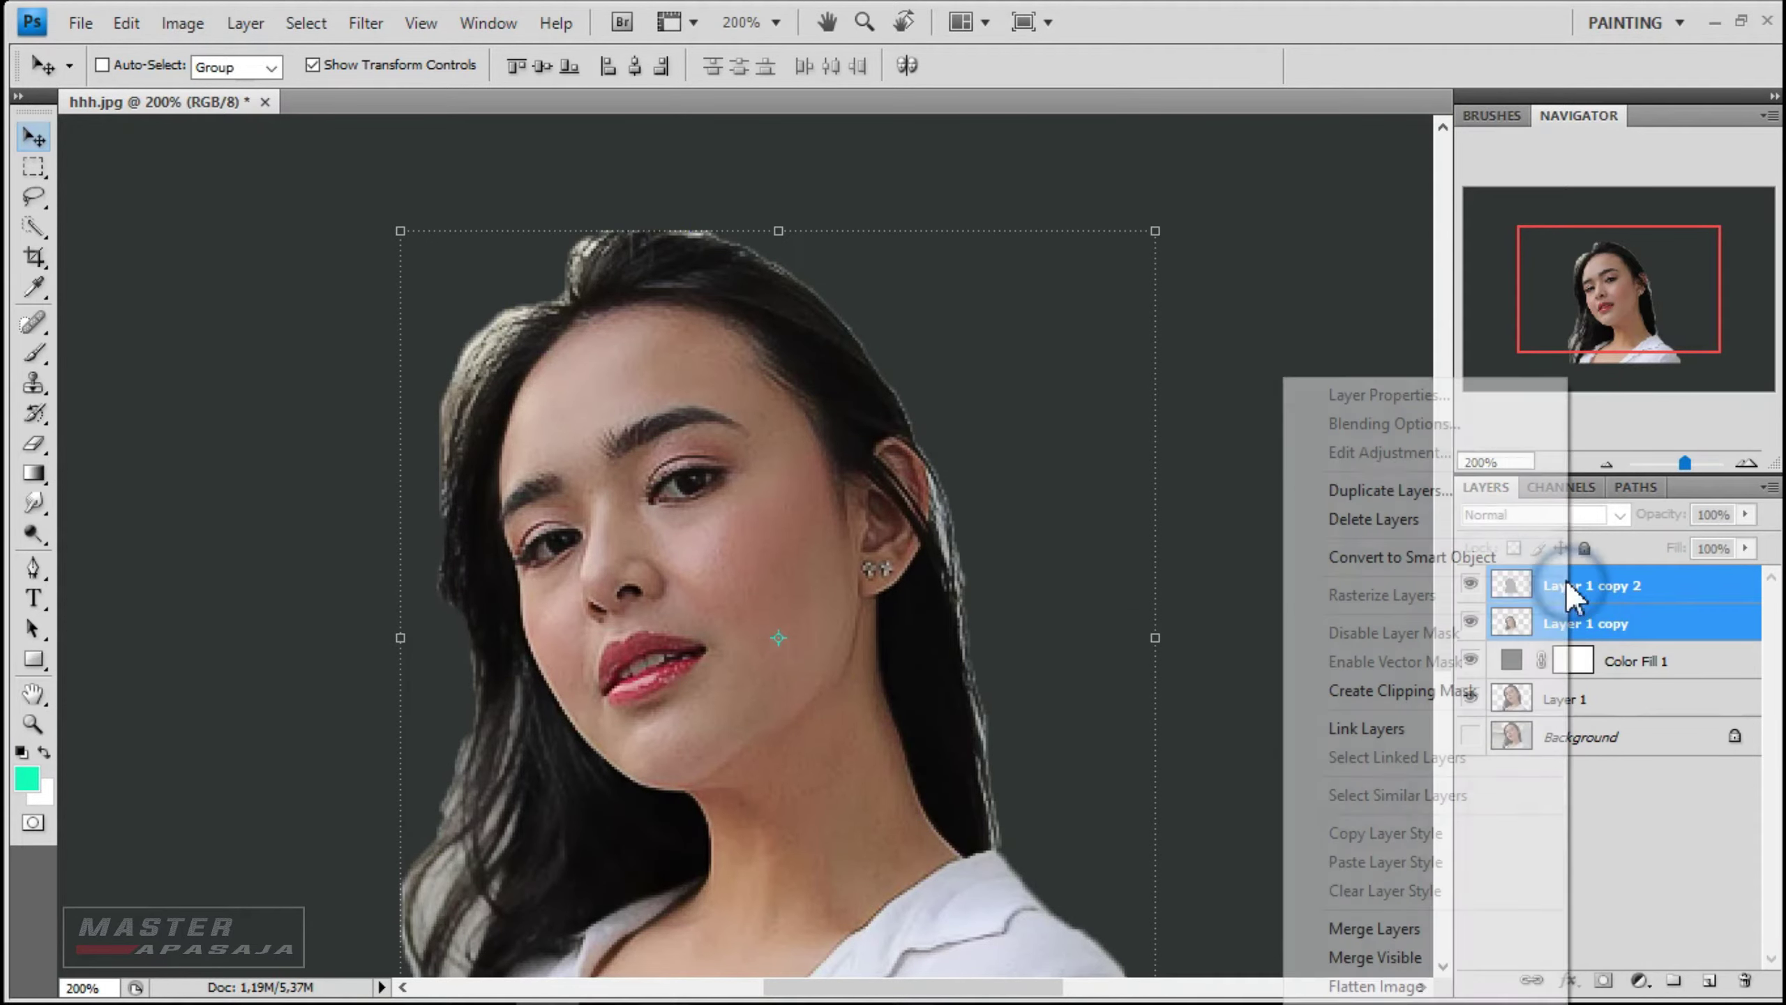
click(1391, 927)
click(1469, 584)
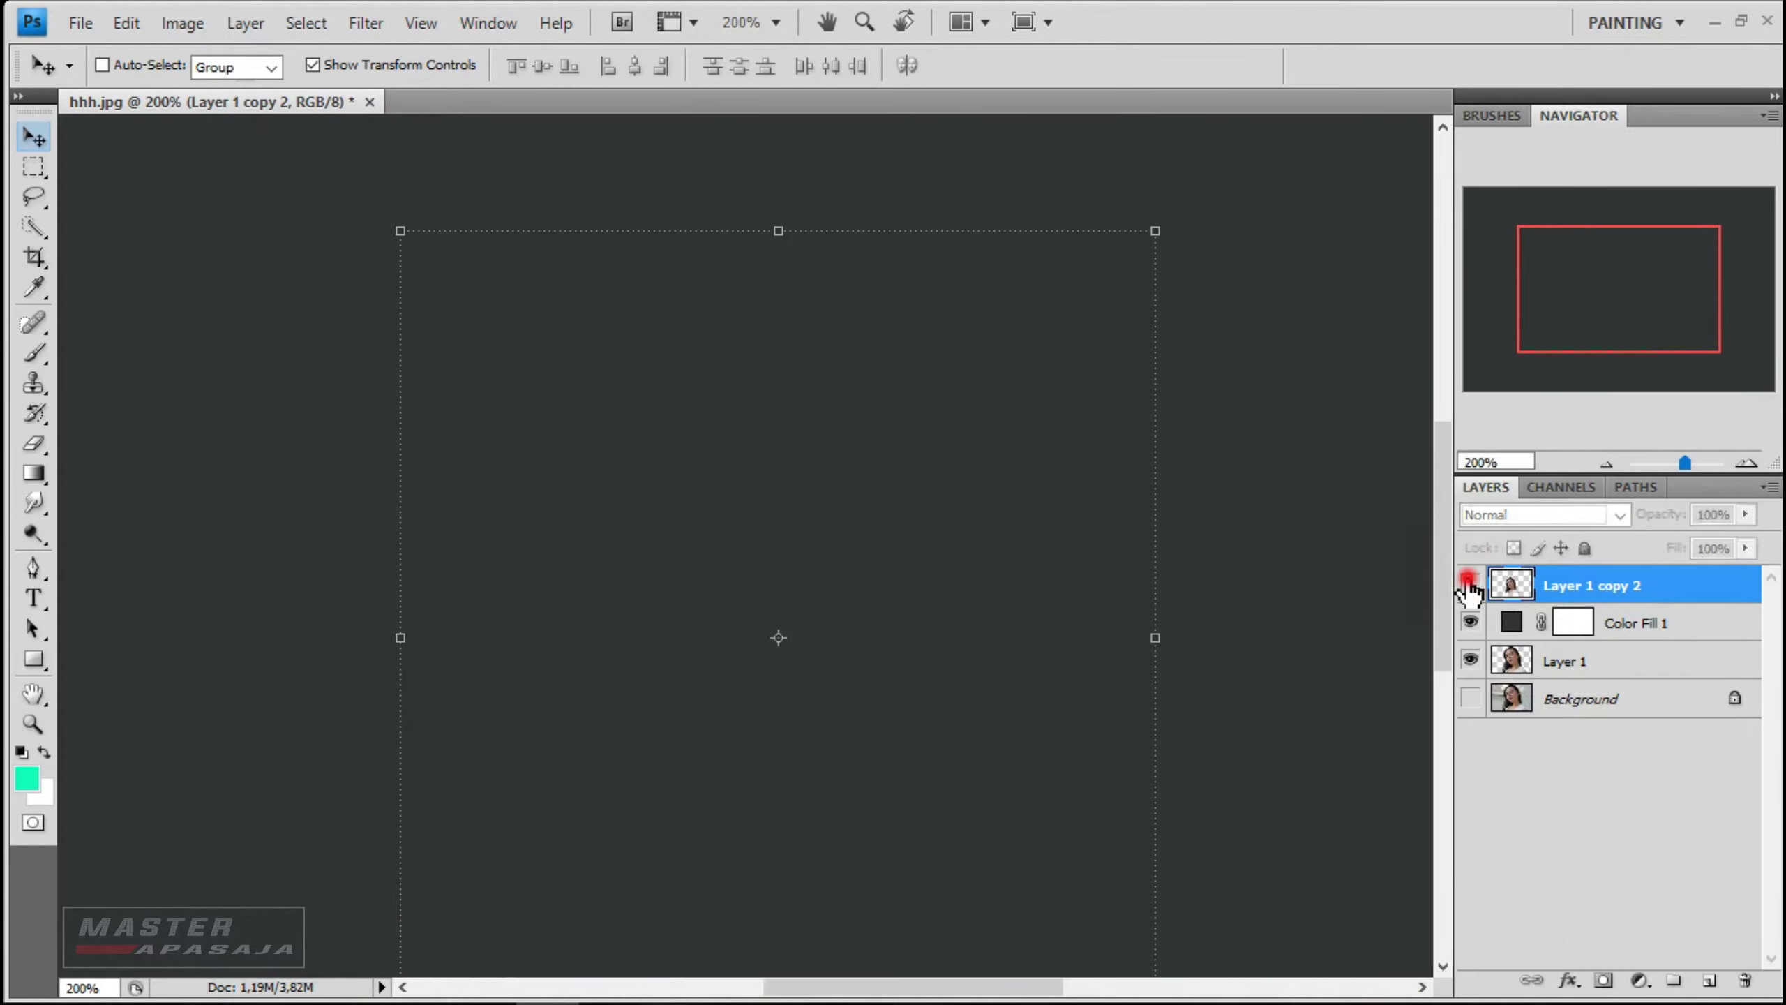
- Zoom the view in on the portrait's face
scroll(713, 499, up, 3)
scroll(713, 500, down, 1)
scroll(722, 503, down, 1)
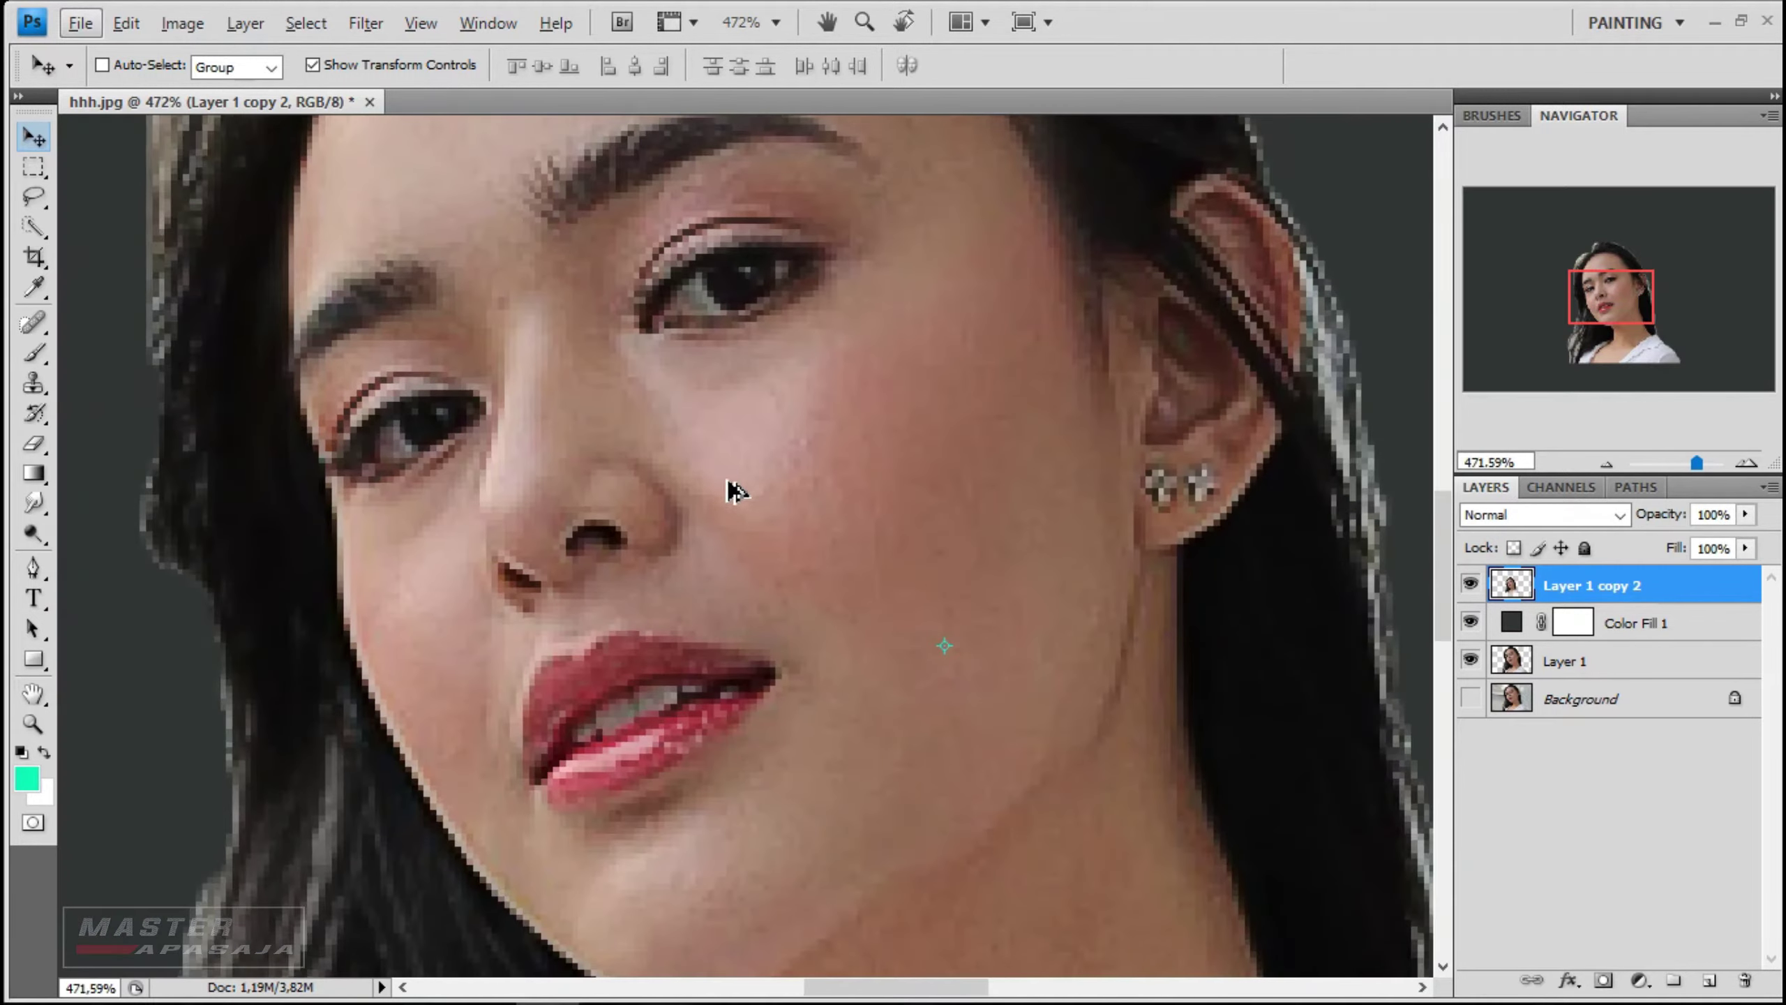
scroll(733, 490, down, 1)
scroll(793, 282, down, 1)
scroll(767, 189, up, 2)
scroll(805, 291, up, 3)
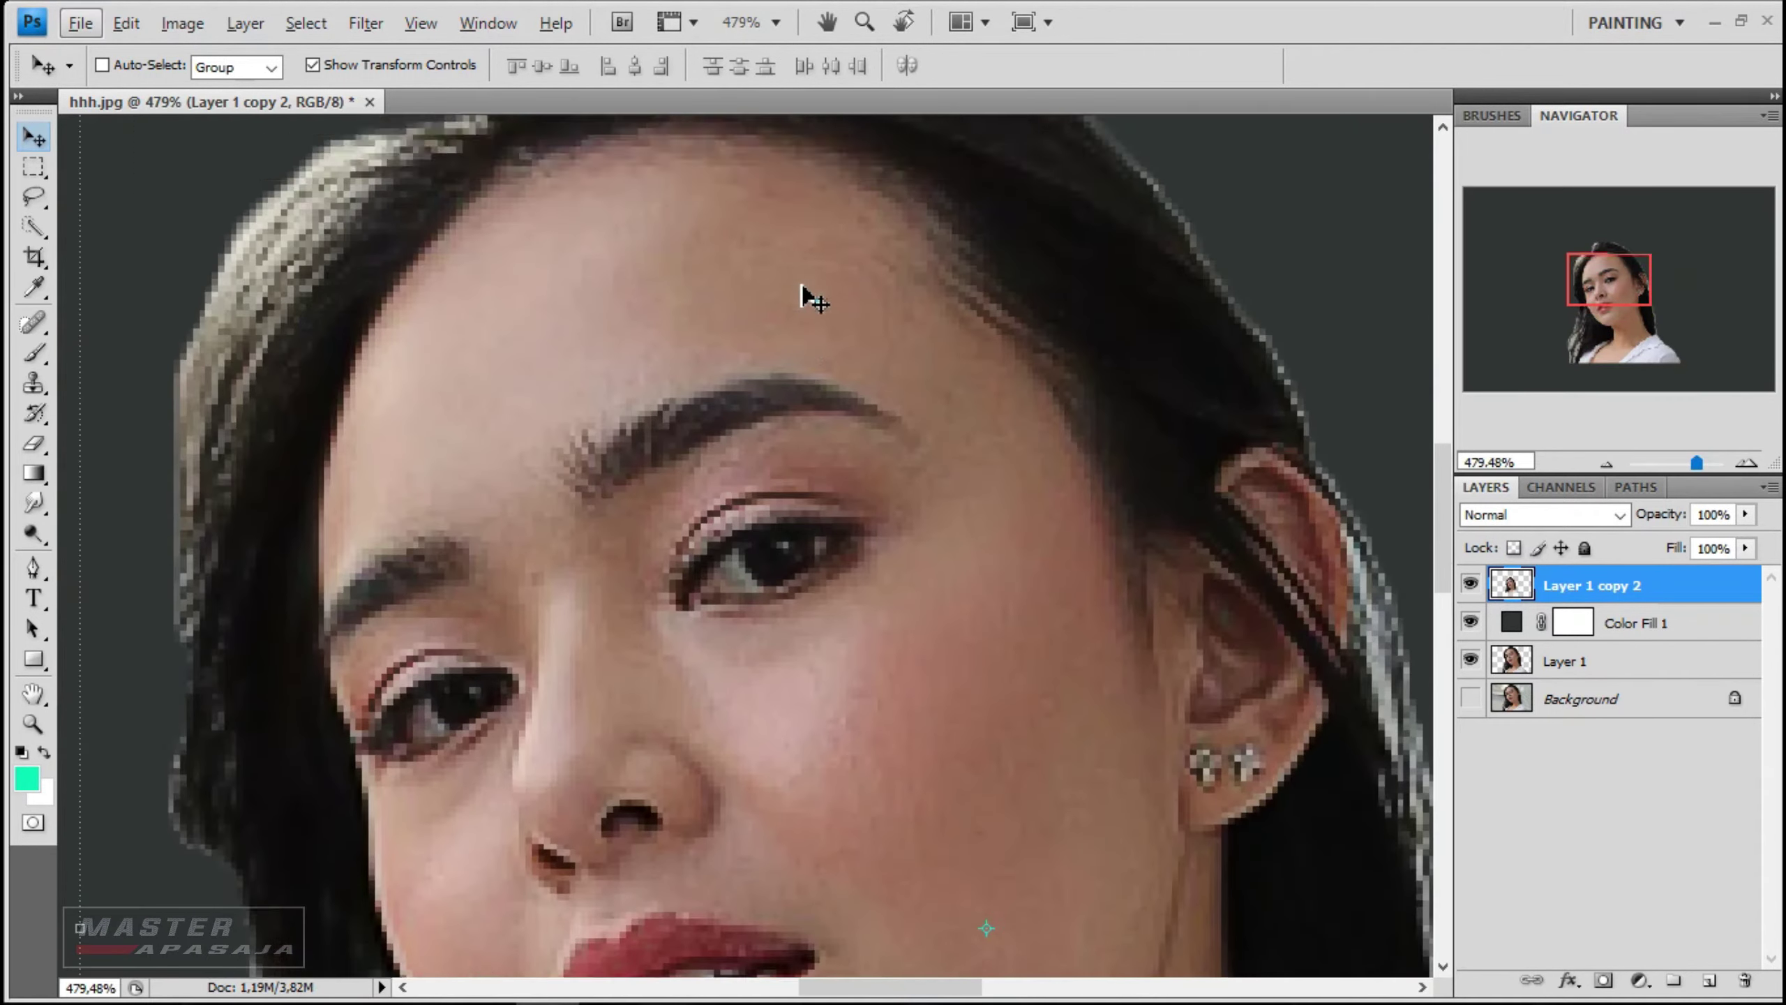
click(488, 22)
click(731, 327)
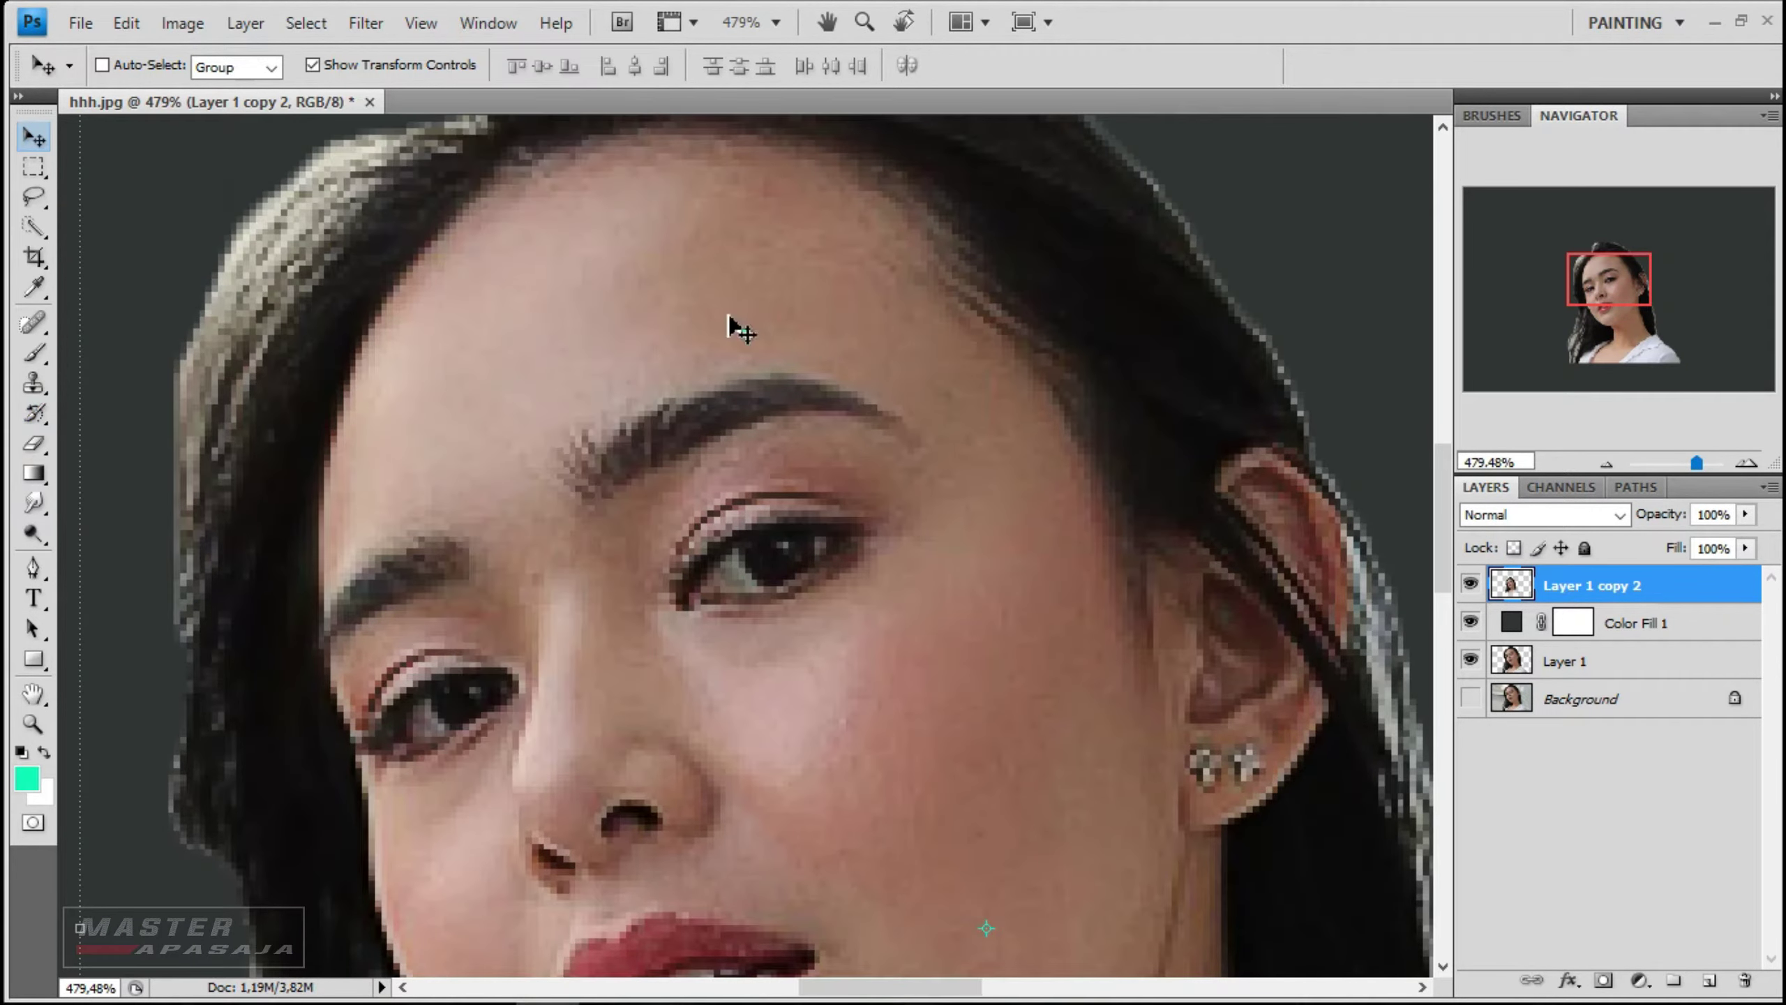
- Set up the Smudge tool with a textured brush, 24% strength and 13 px size
drag(33, 502, 118, 549)
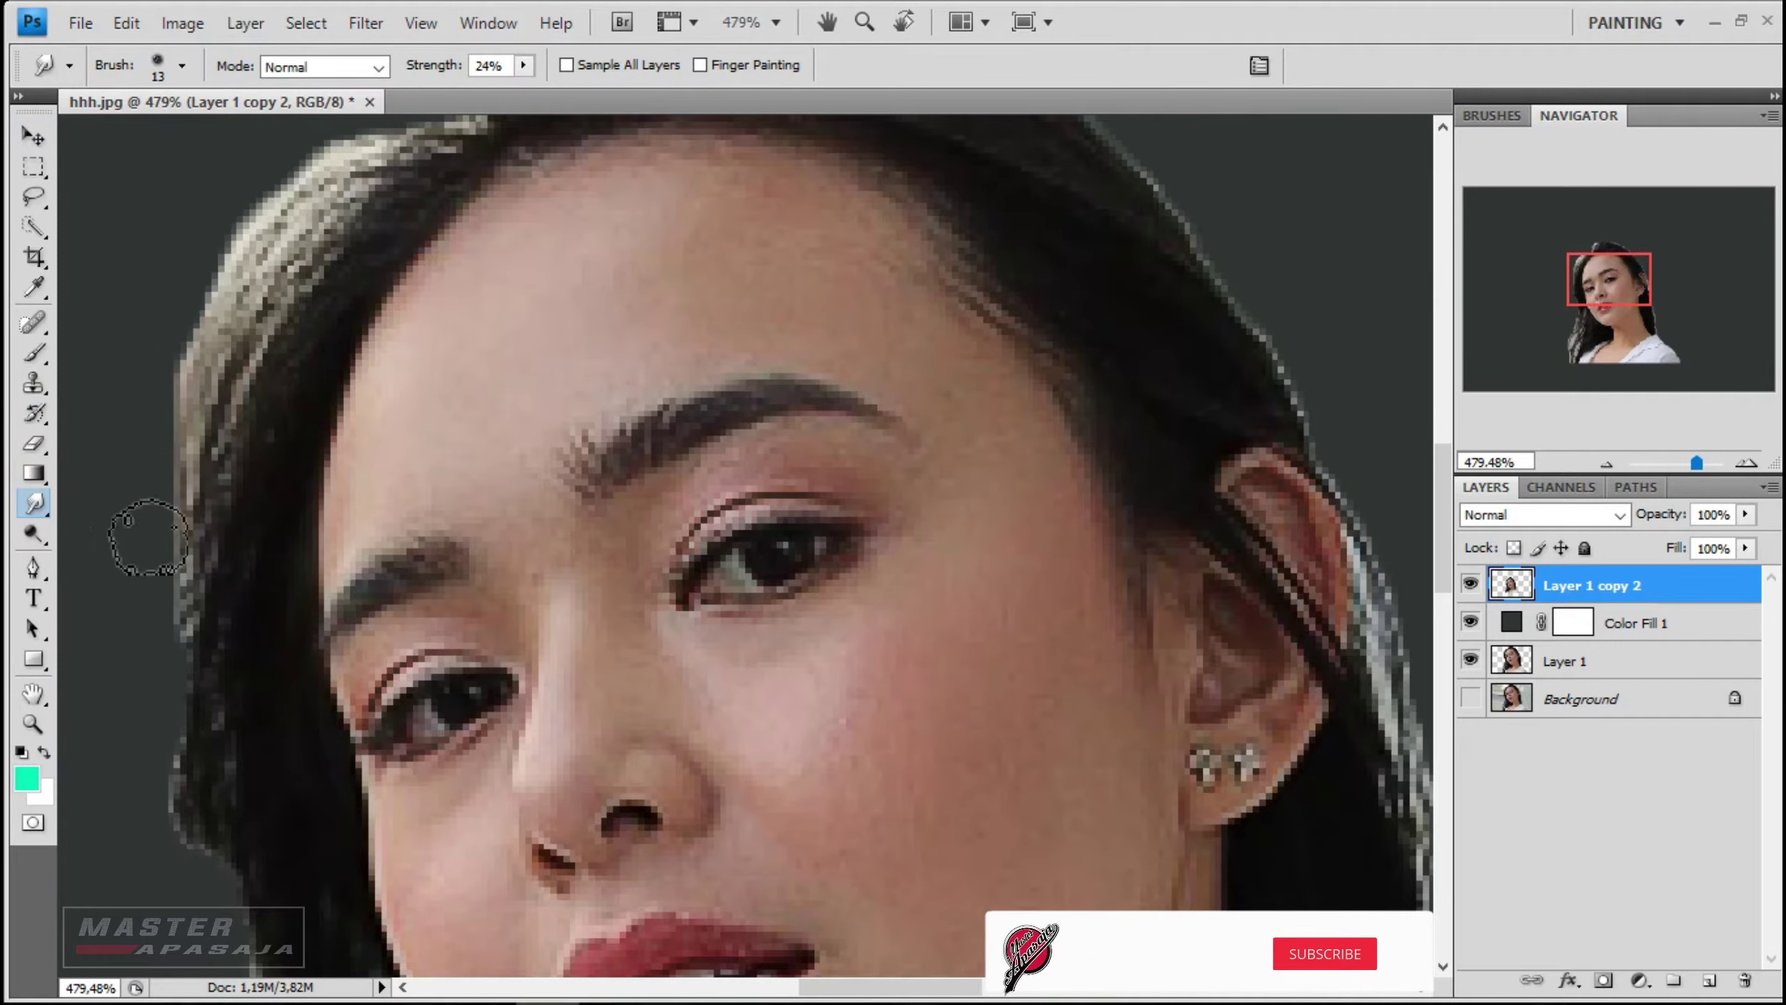
right_click(731, 398)
scroll(916, 698, down, 5)
scroll(984, 703, down, 5)
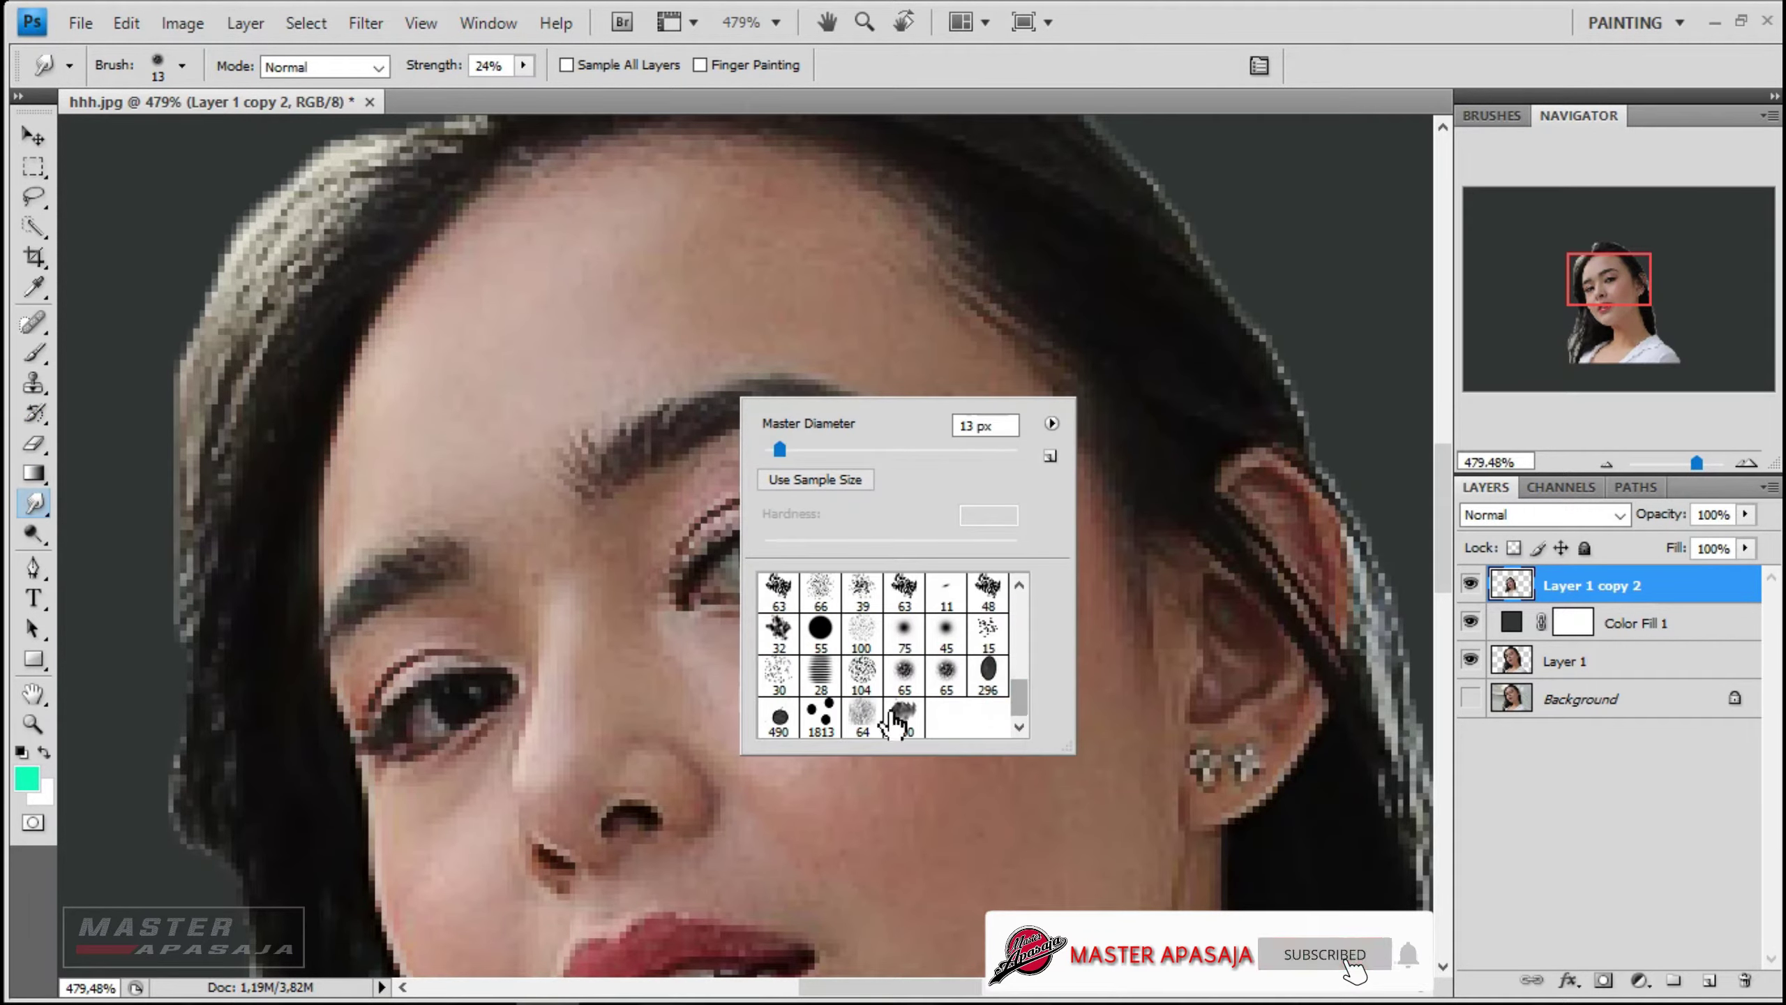
click(946, 672)
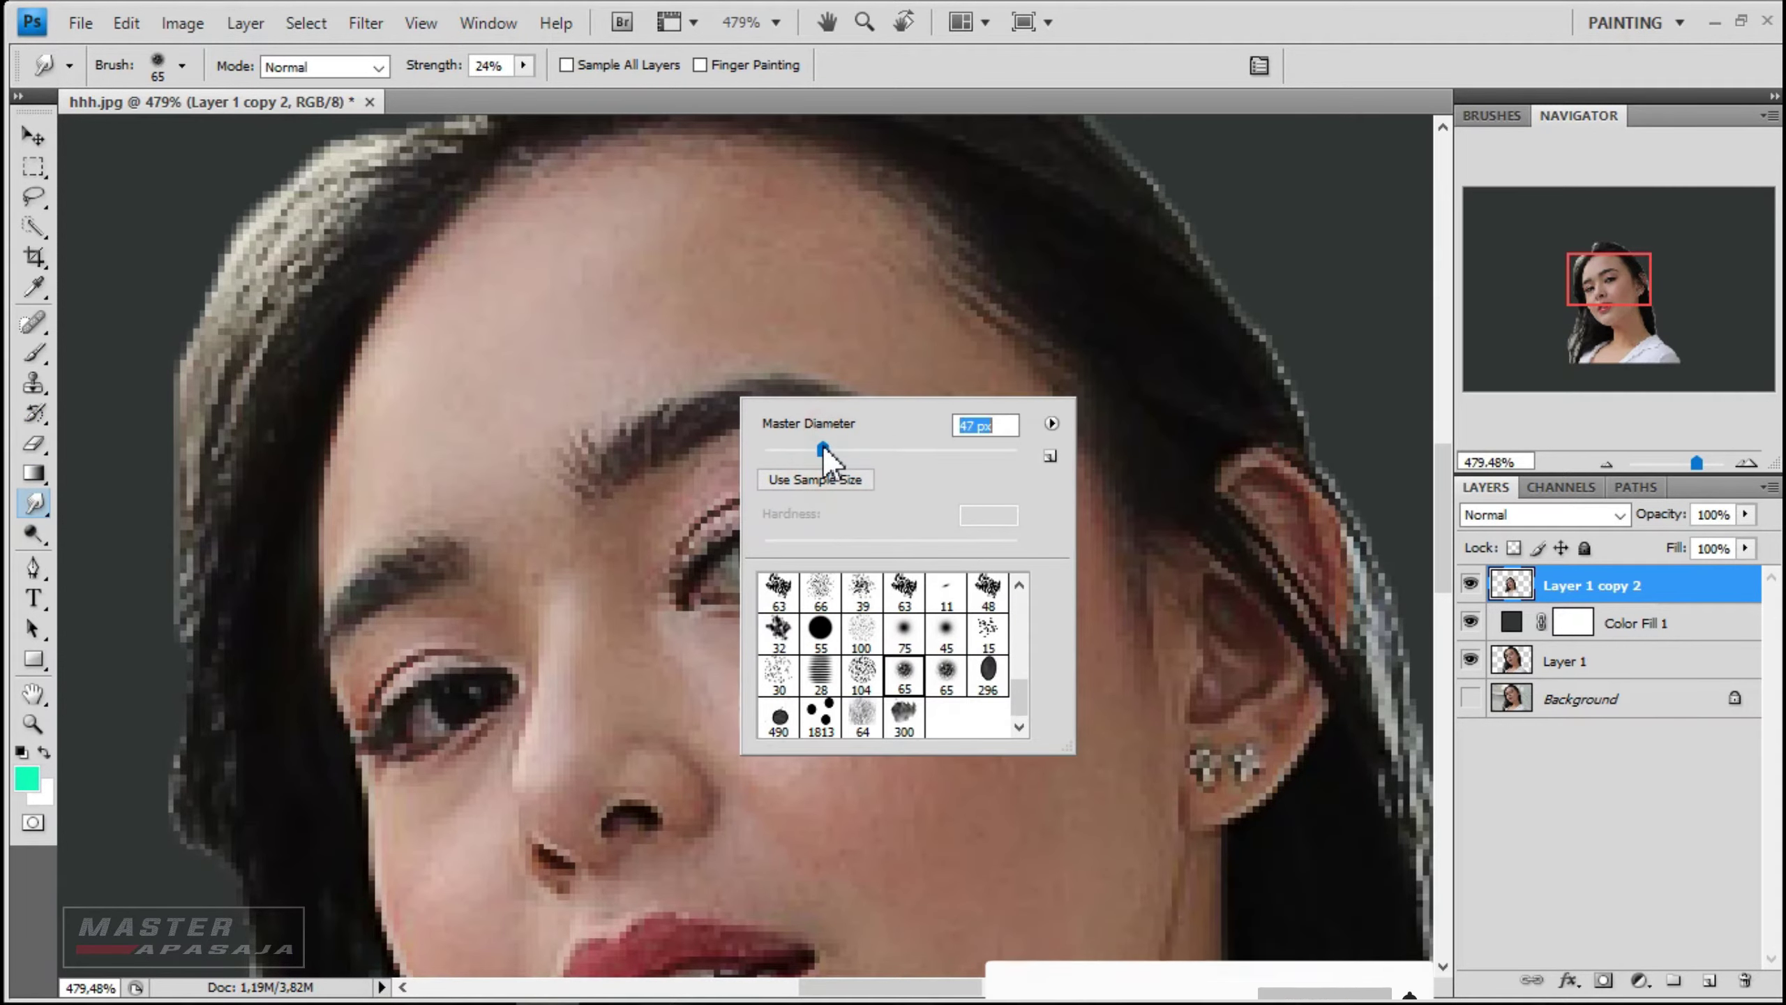
click(521, 67)
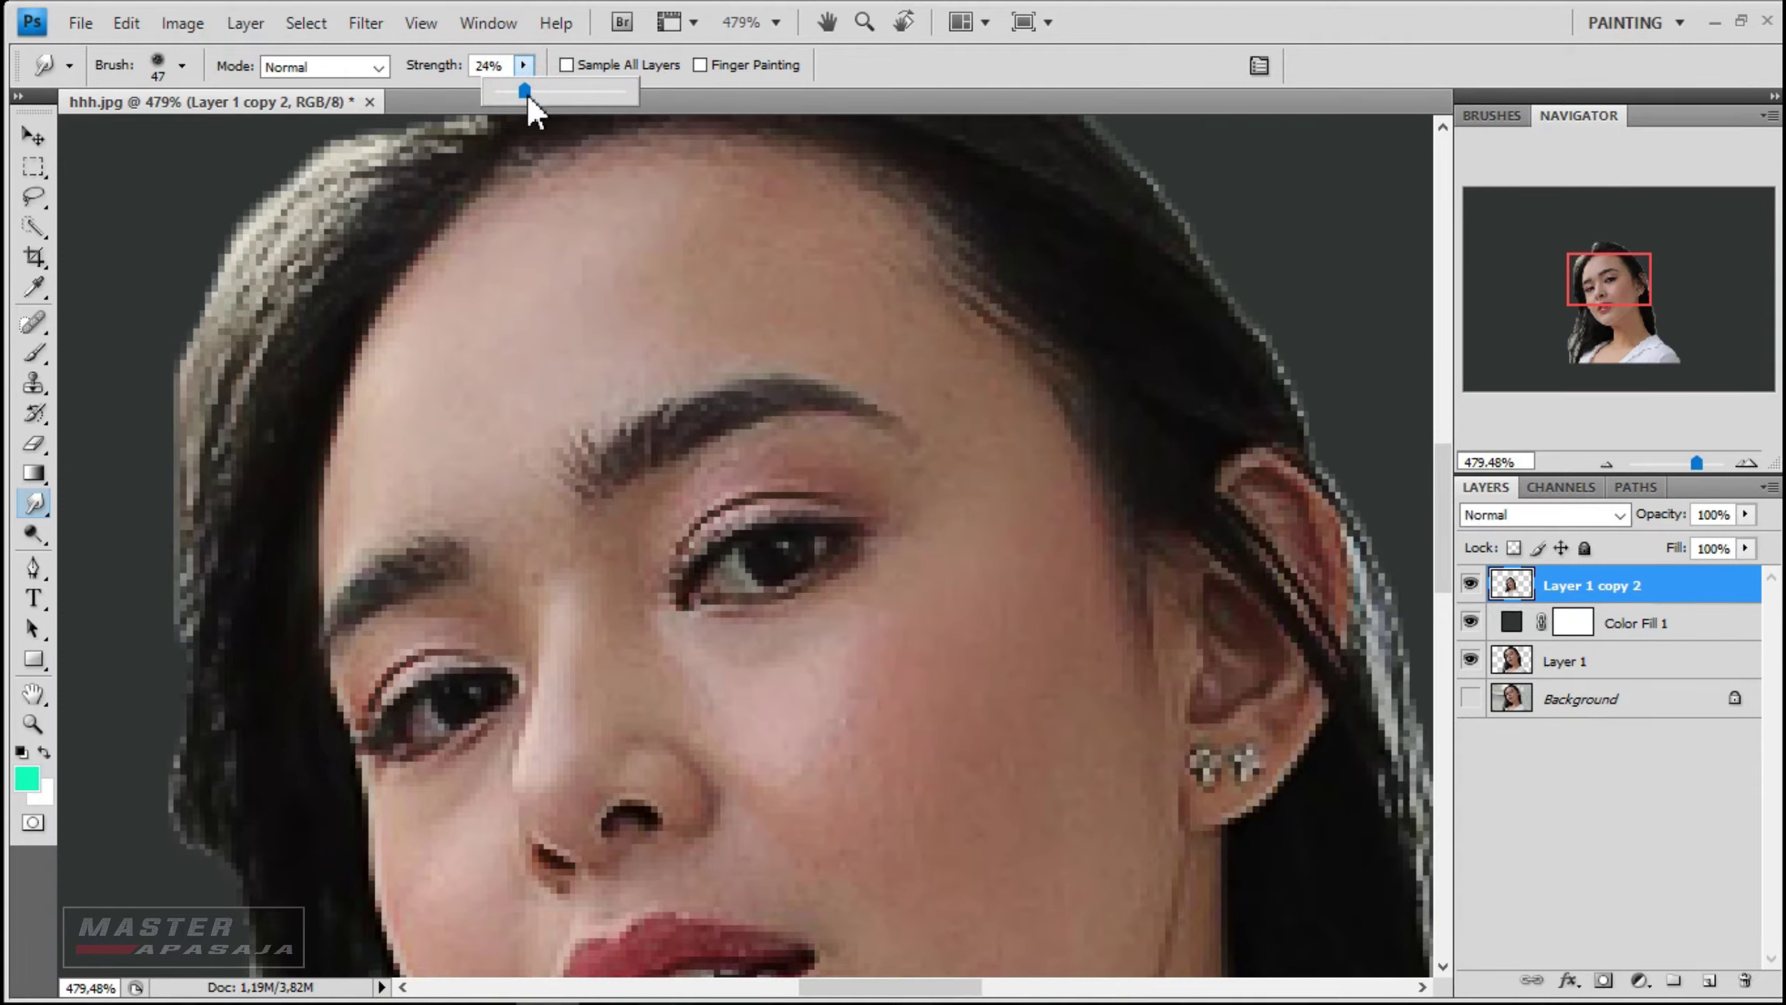
drag(522, 89, 526, 90)
right_click(532, 338)
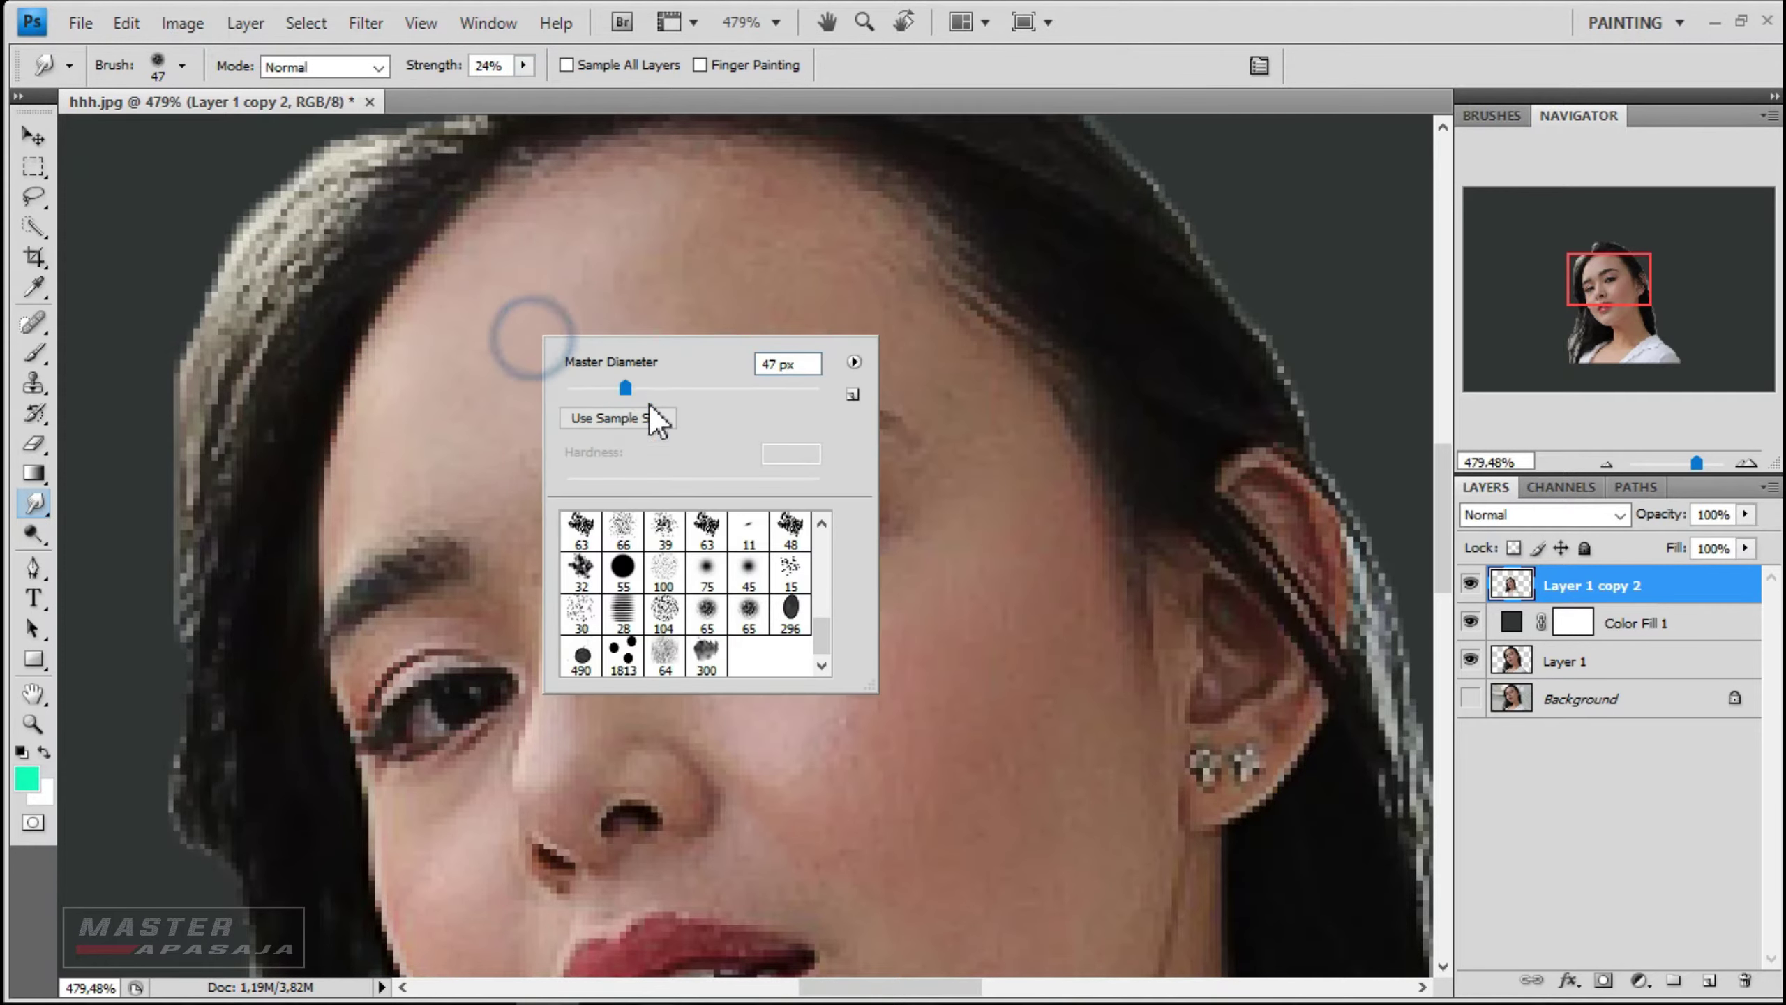
drag(621, 389, 578, 376)
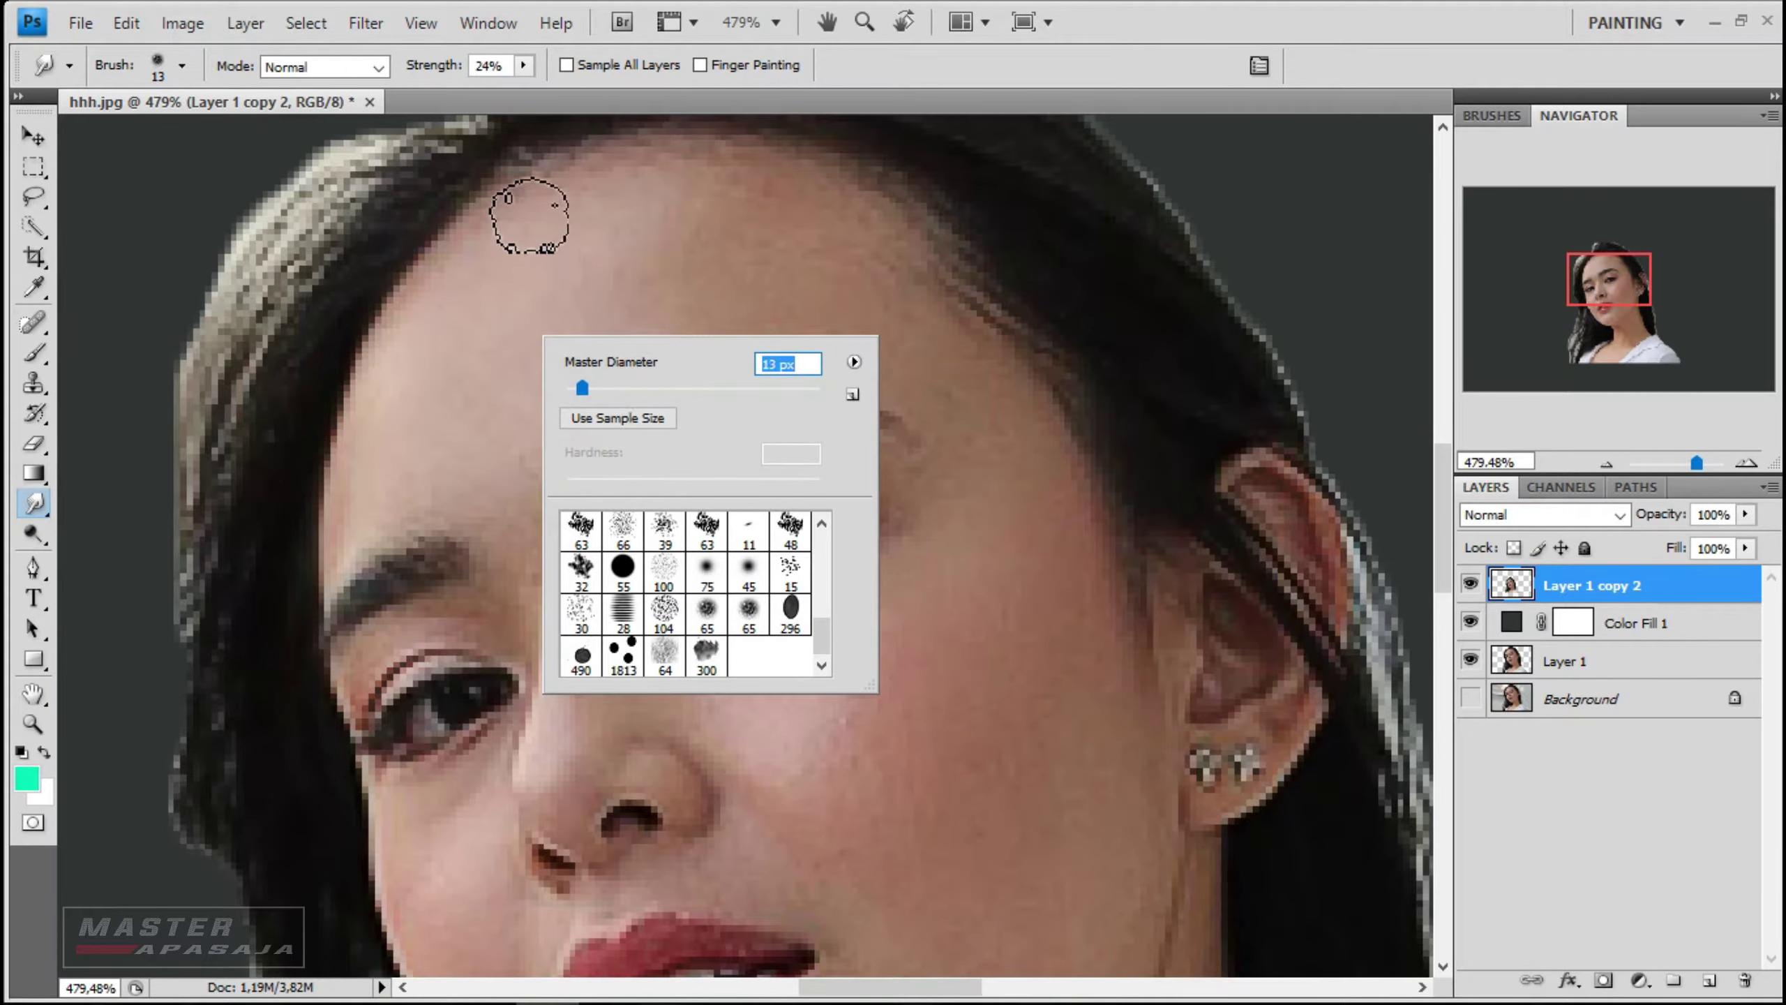
key(Return)
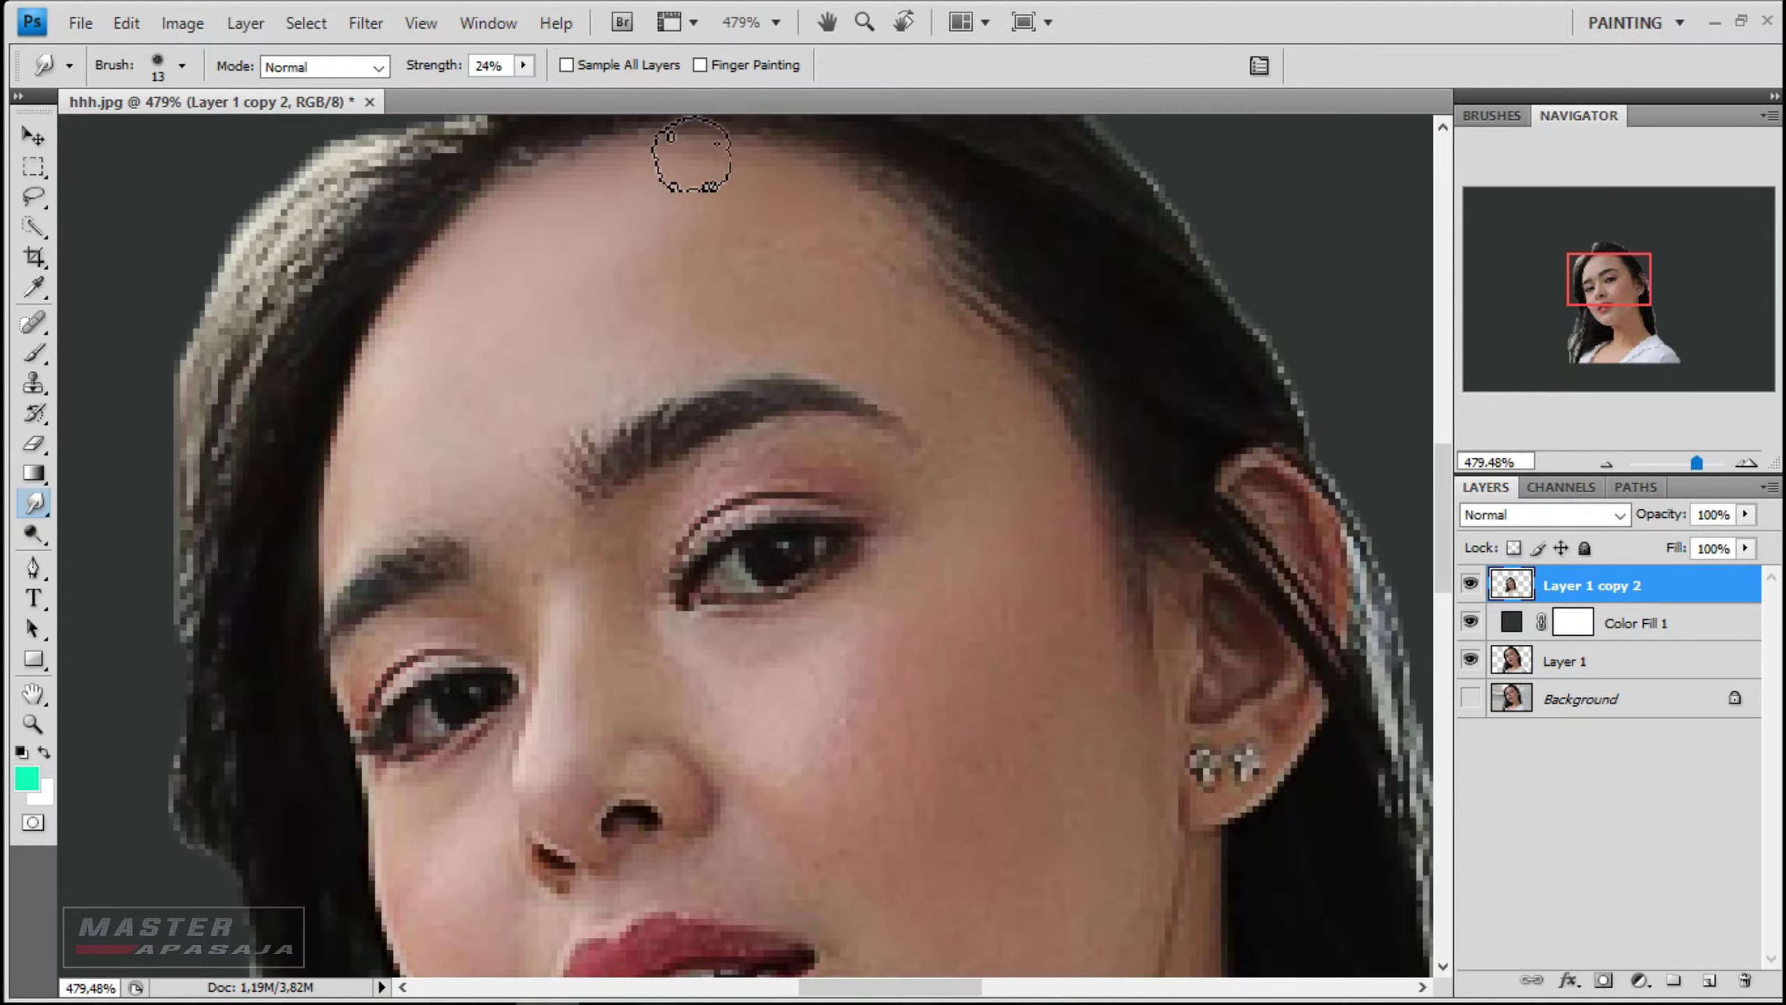
- Smudge the skin across the cheeks and face into smooth painted strokes
scroll(693, 155, up, 5)
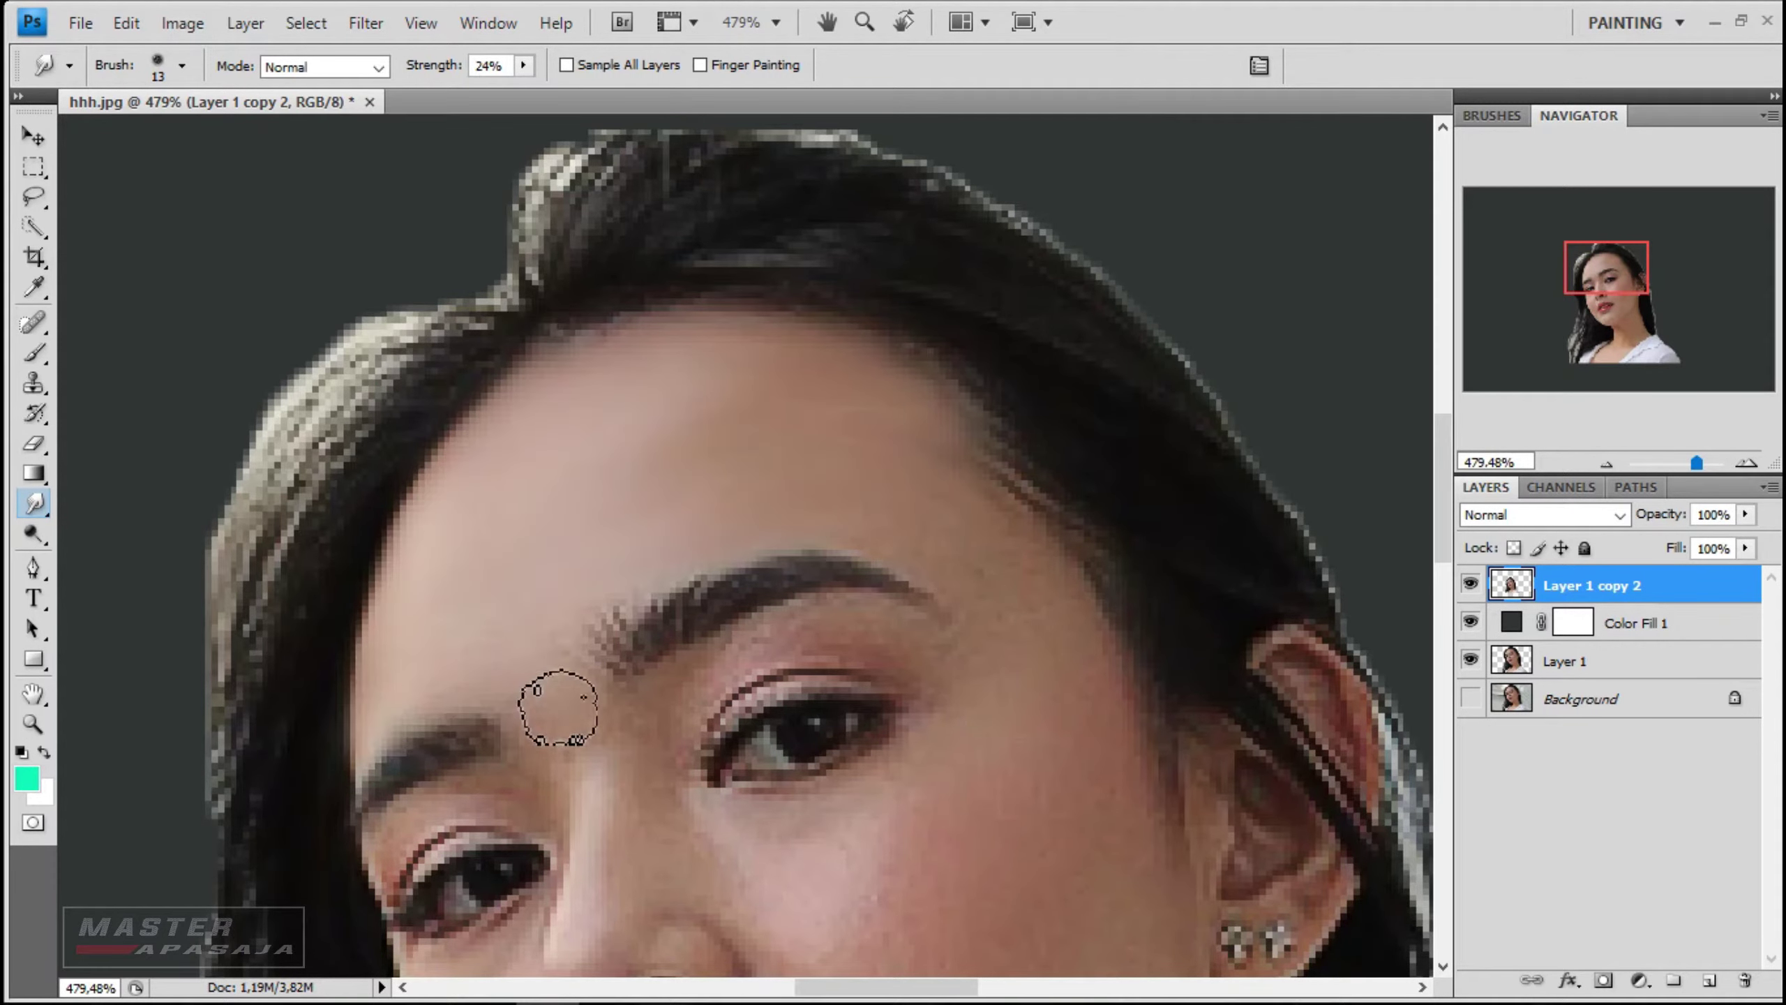
scroll(878, 660, down, 1)
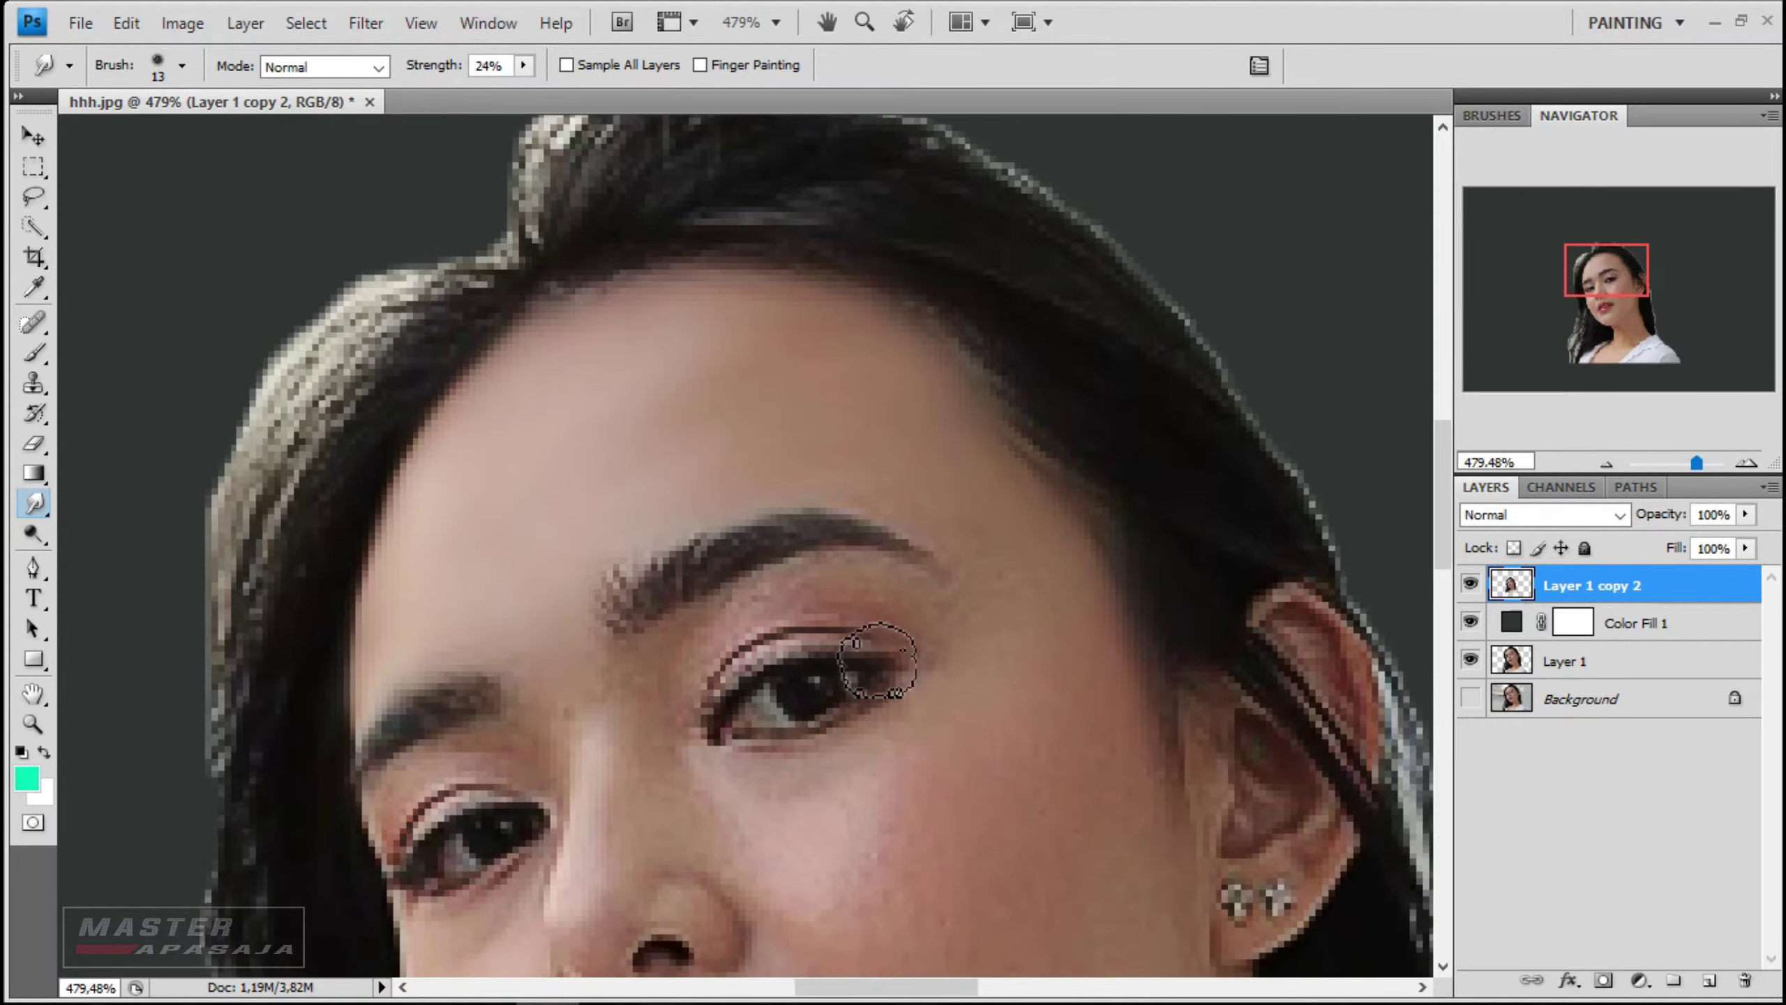
scroll(932, 478, down, 2)
scroll(850, 439, up, 2)
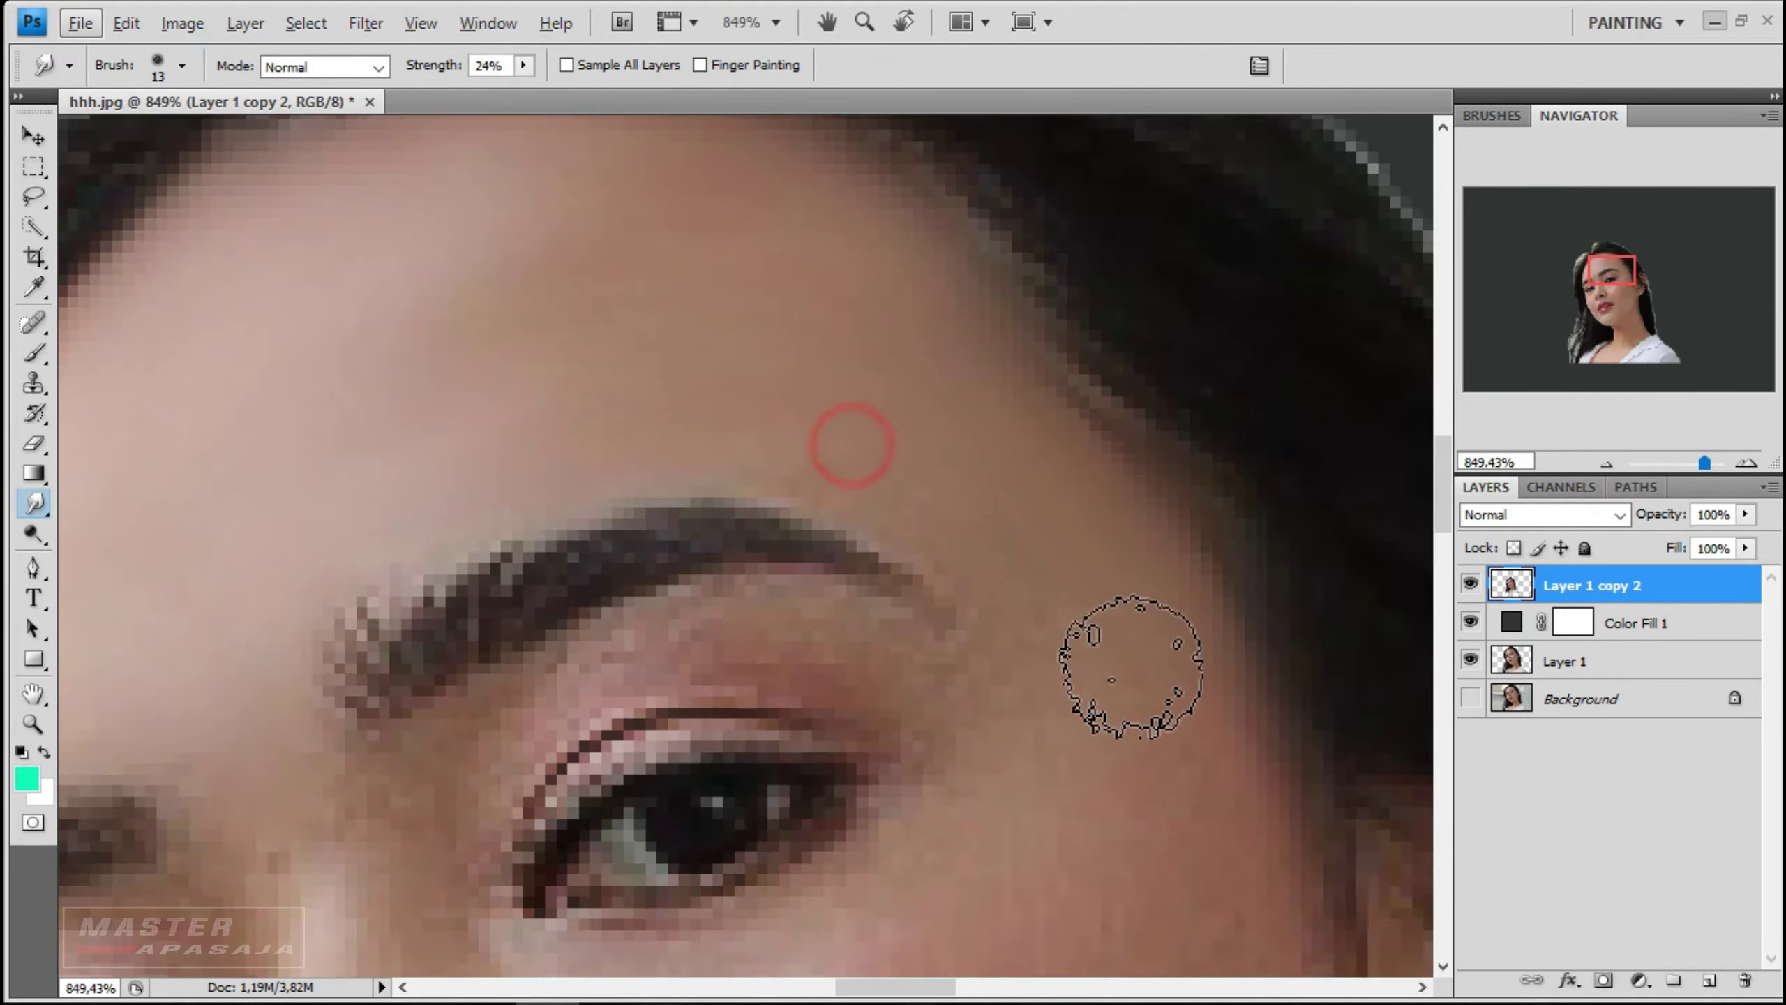
scroll(1099, 620, down, 1)
scroll(1099, 621, up, 3)
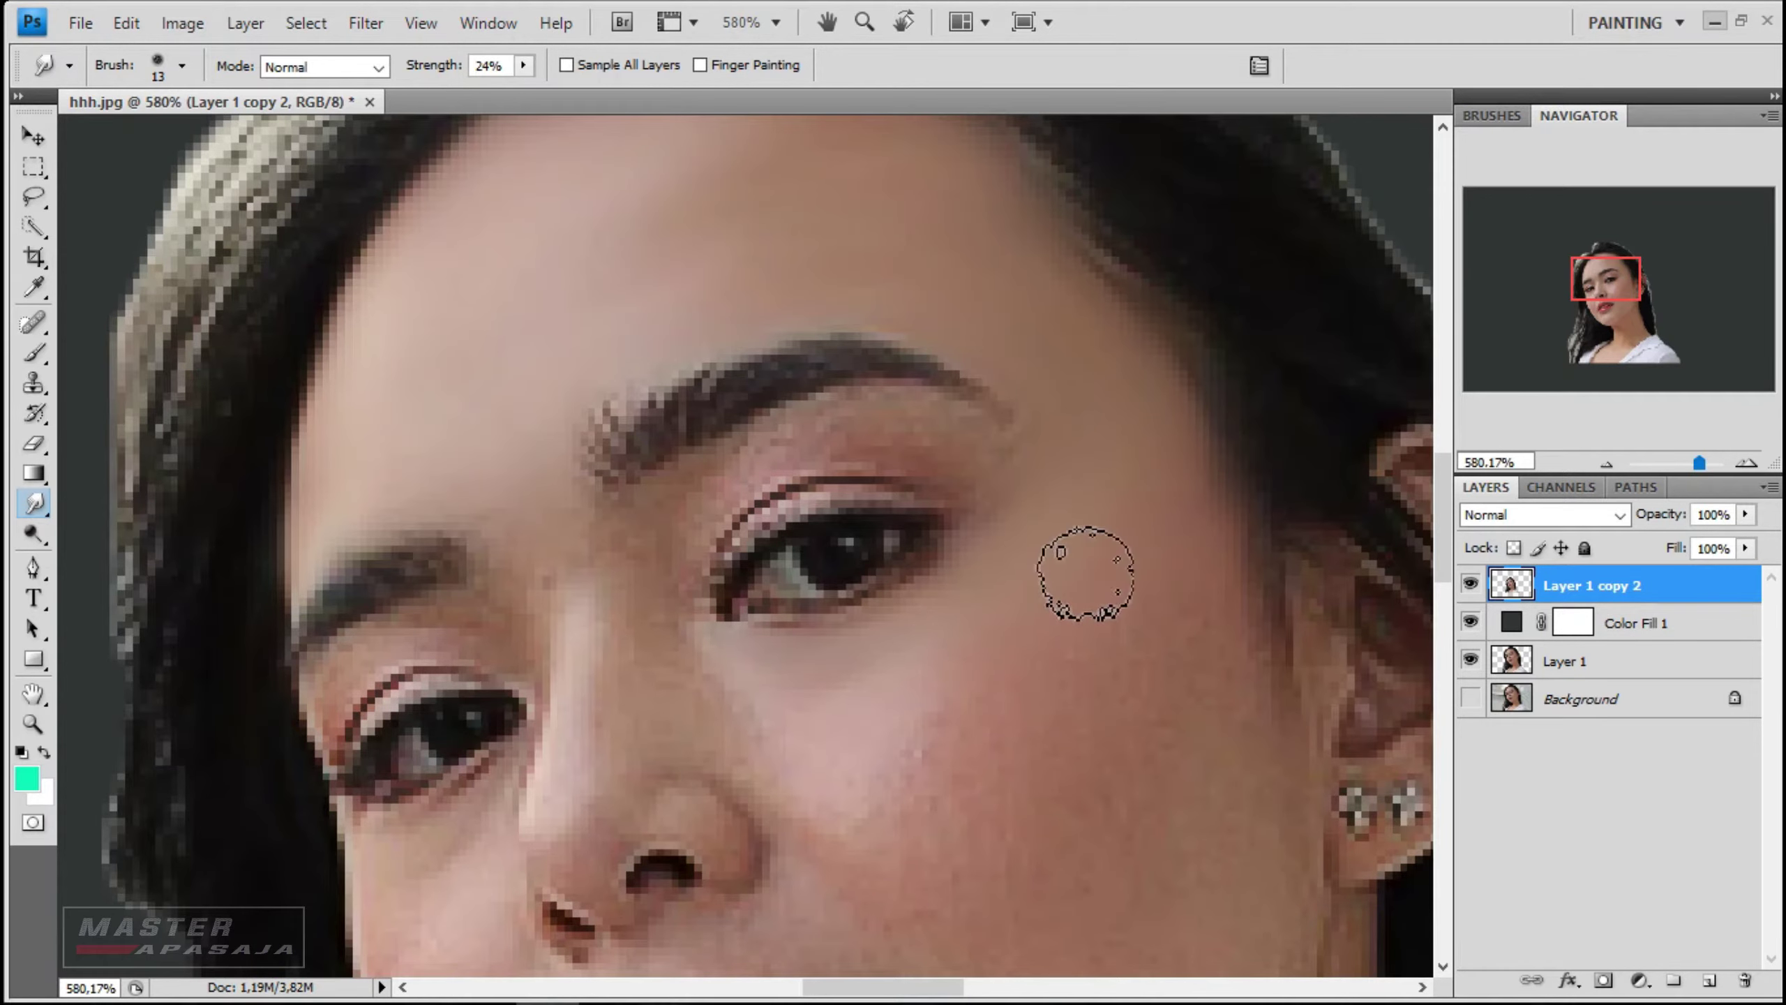
scroll(1146, 638, down, 7)
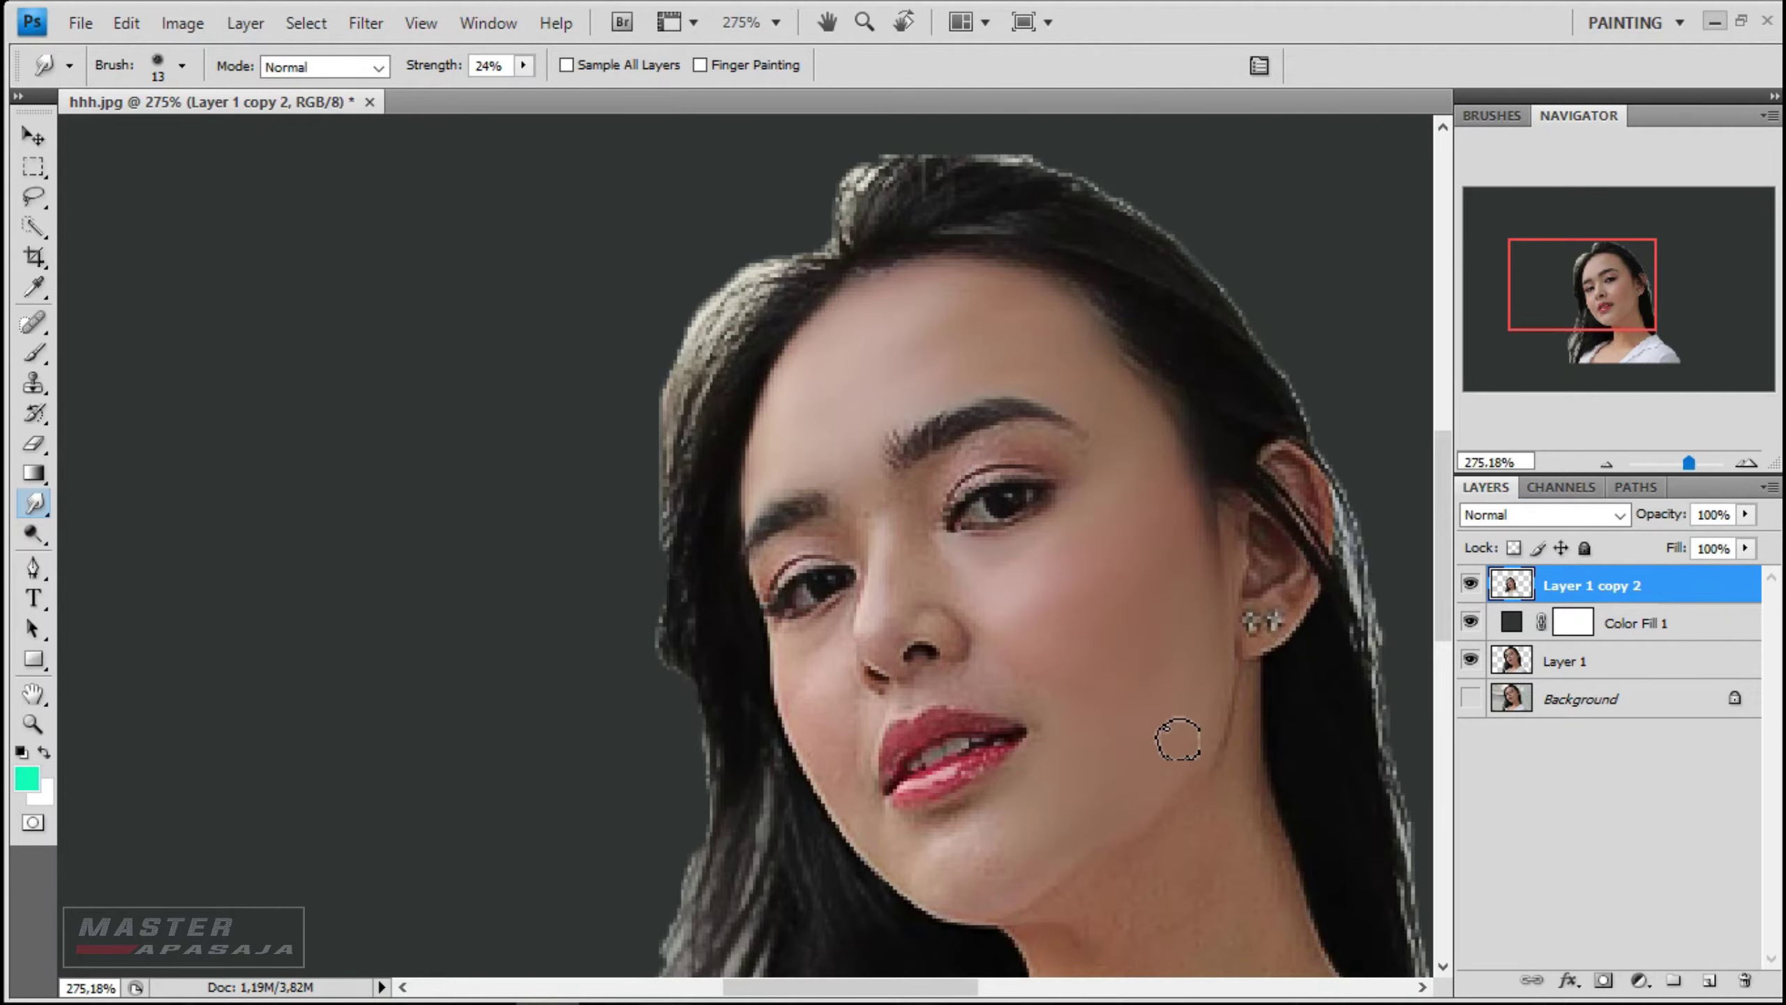
scroll(971, 613, down, 3)
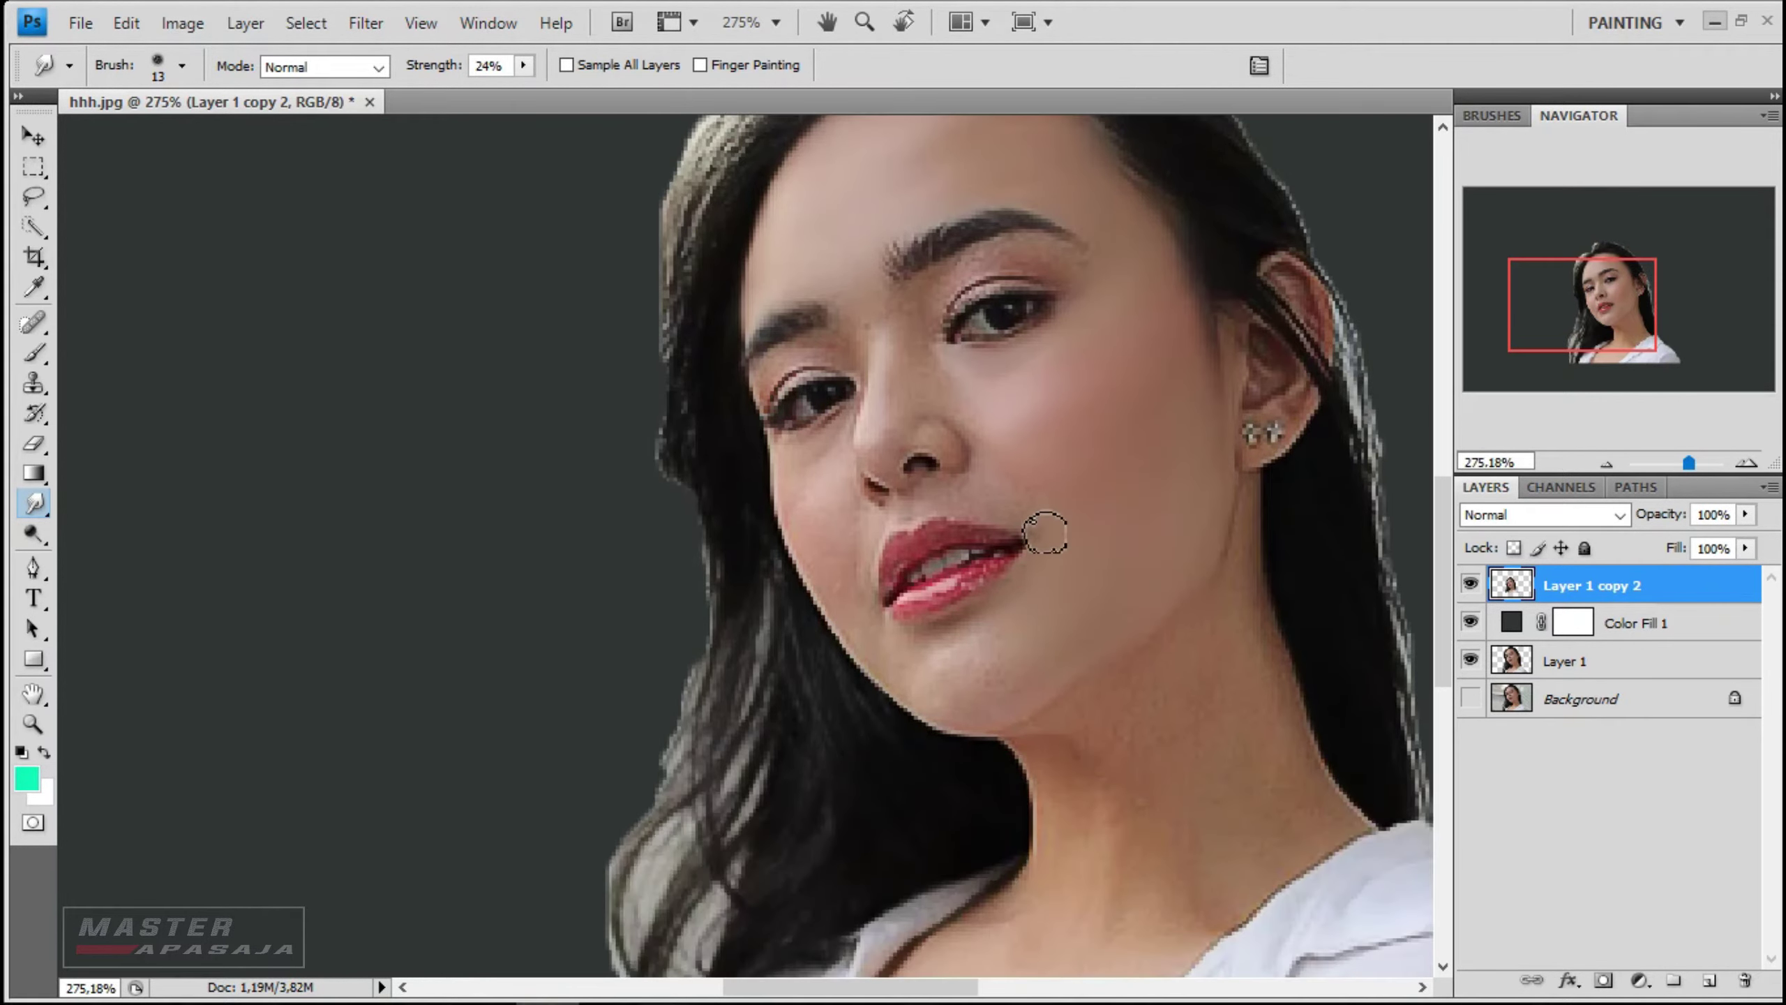
scroll(932, 356, up, 1)
scroll(914, 366, up, 1)
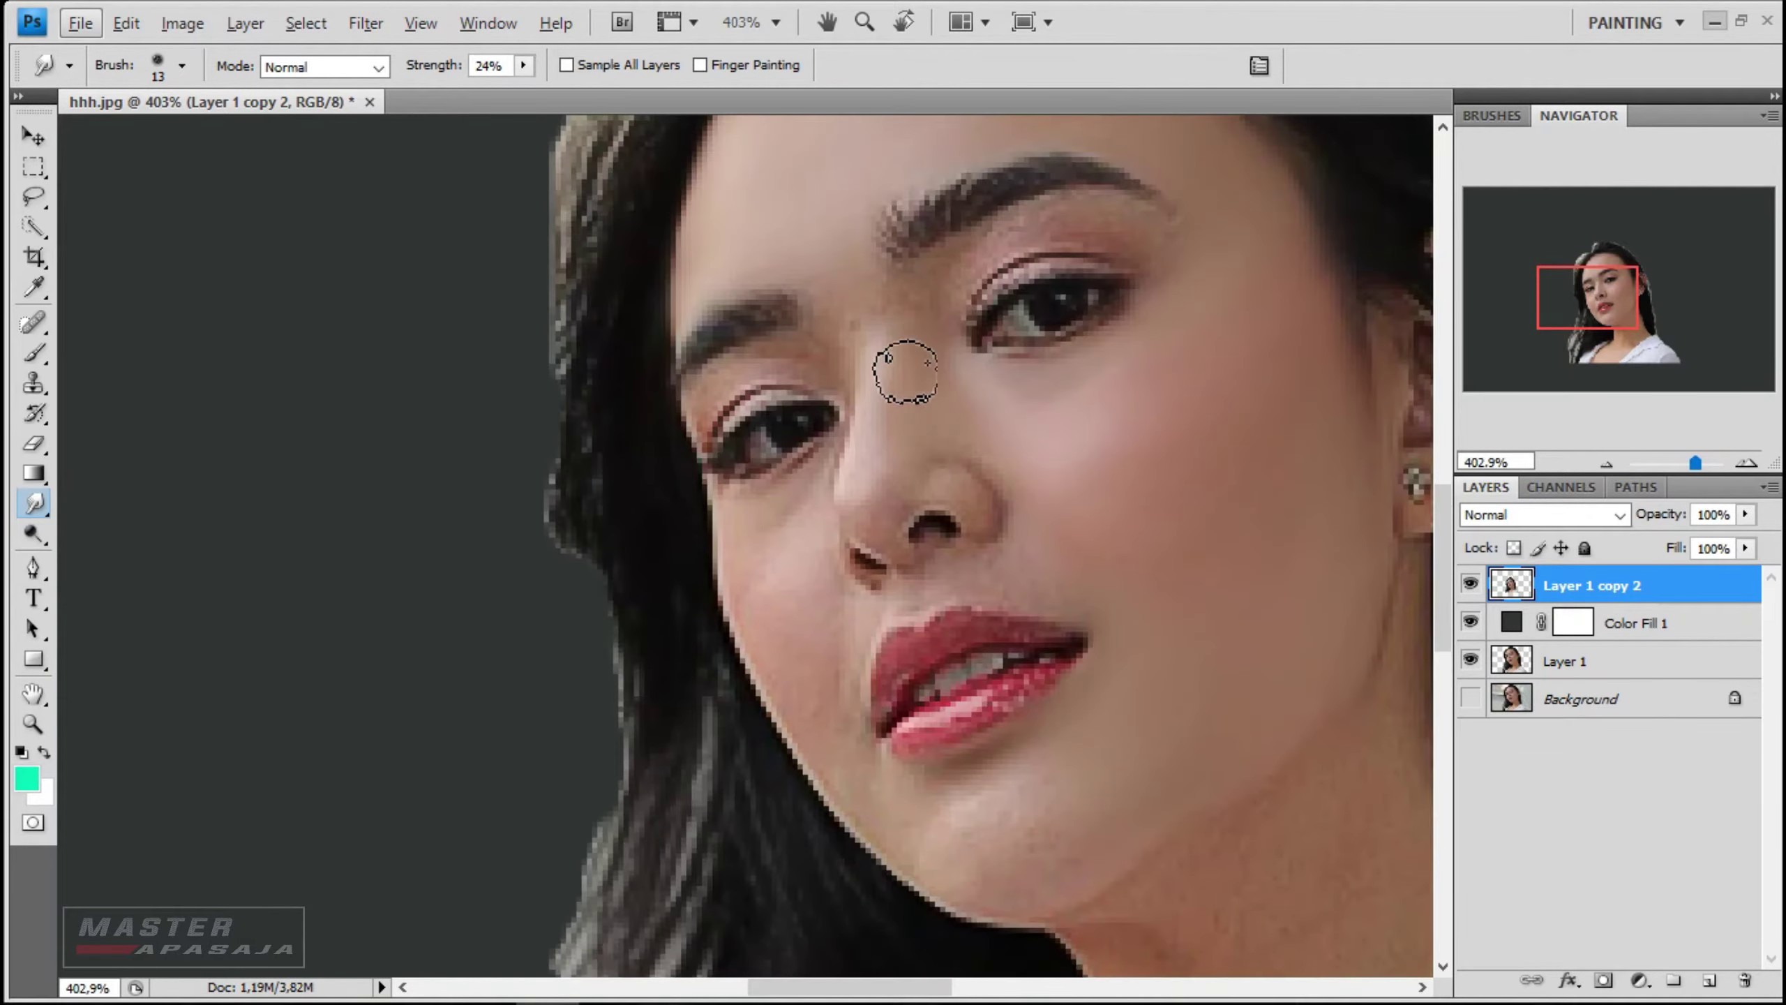
scroll(900, 388, up, 1)
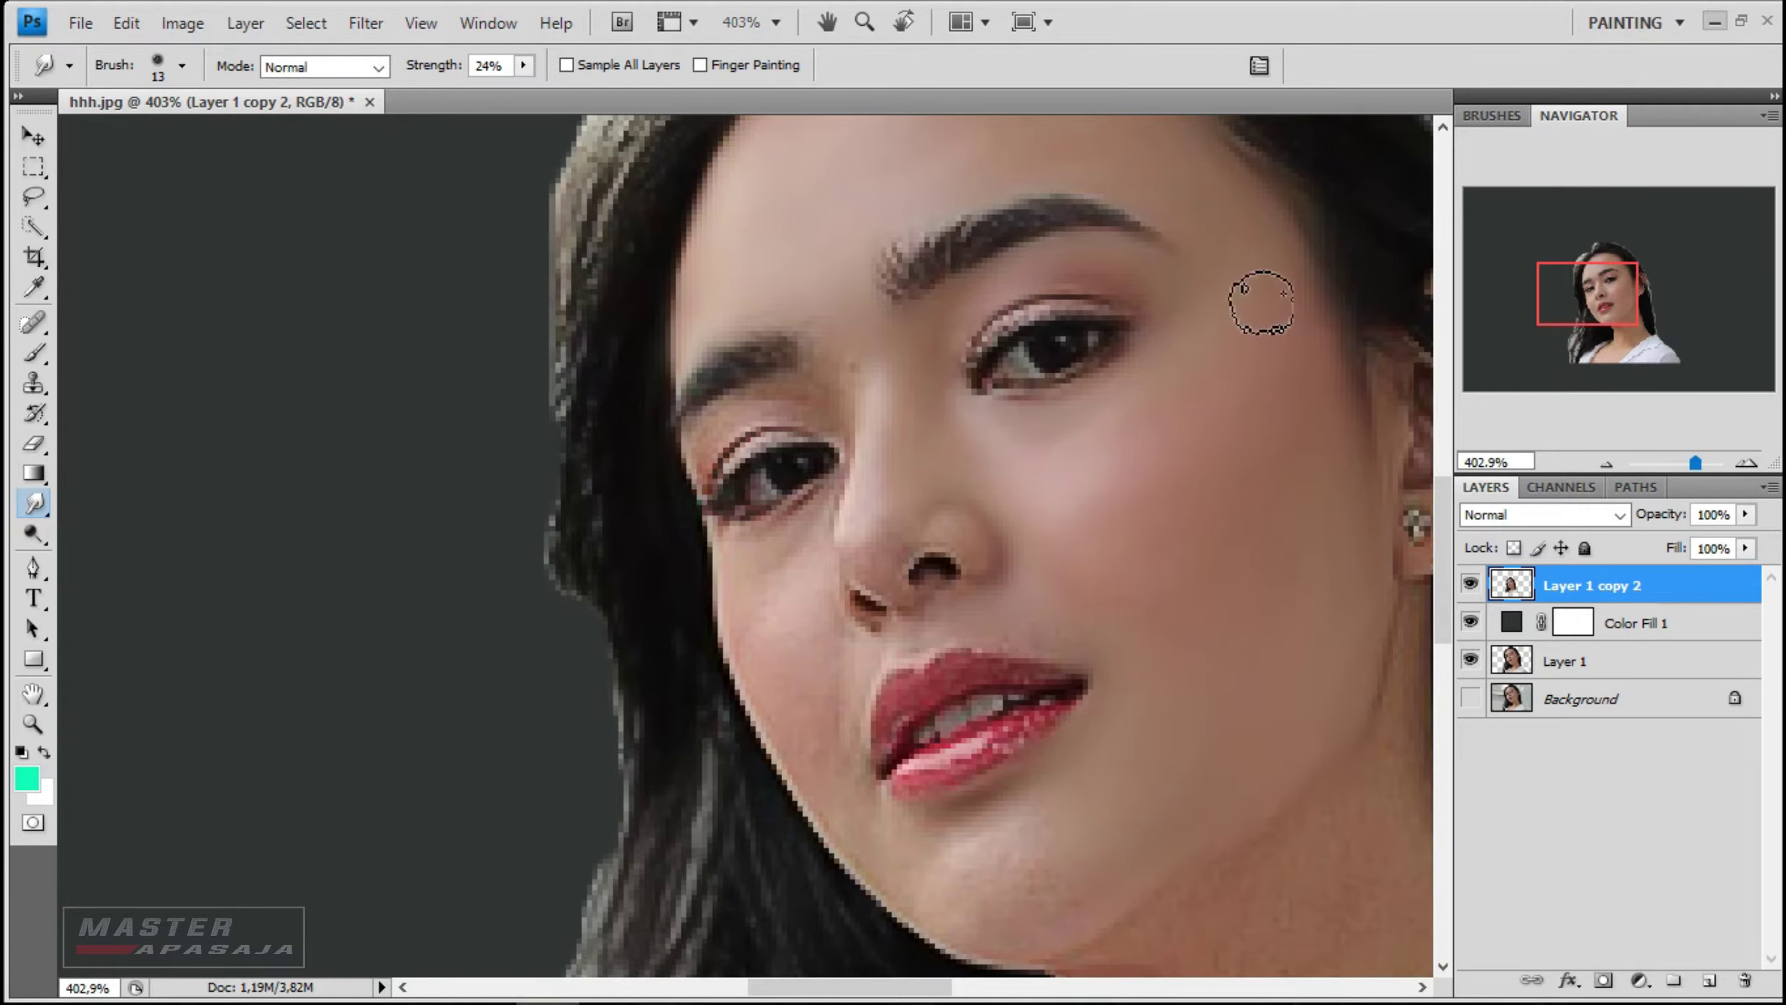
scroll(869, 387, up, 1)
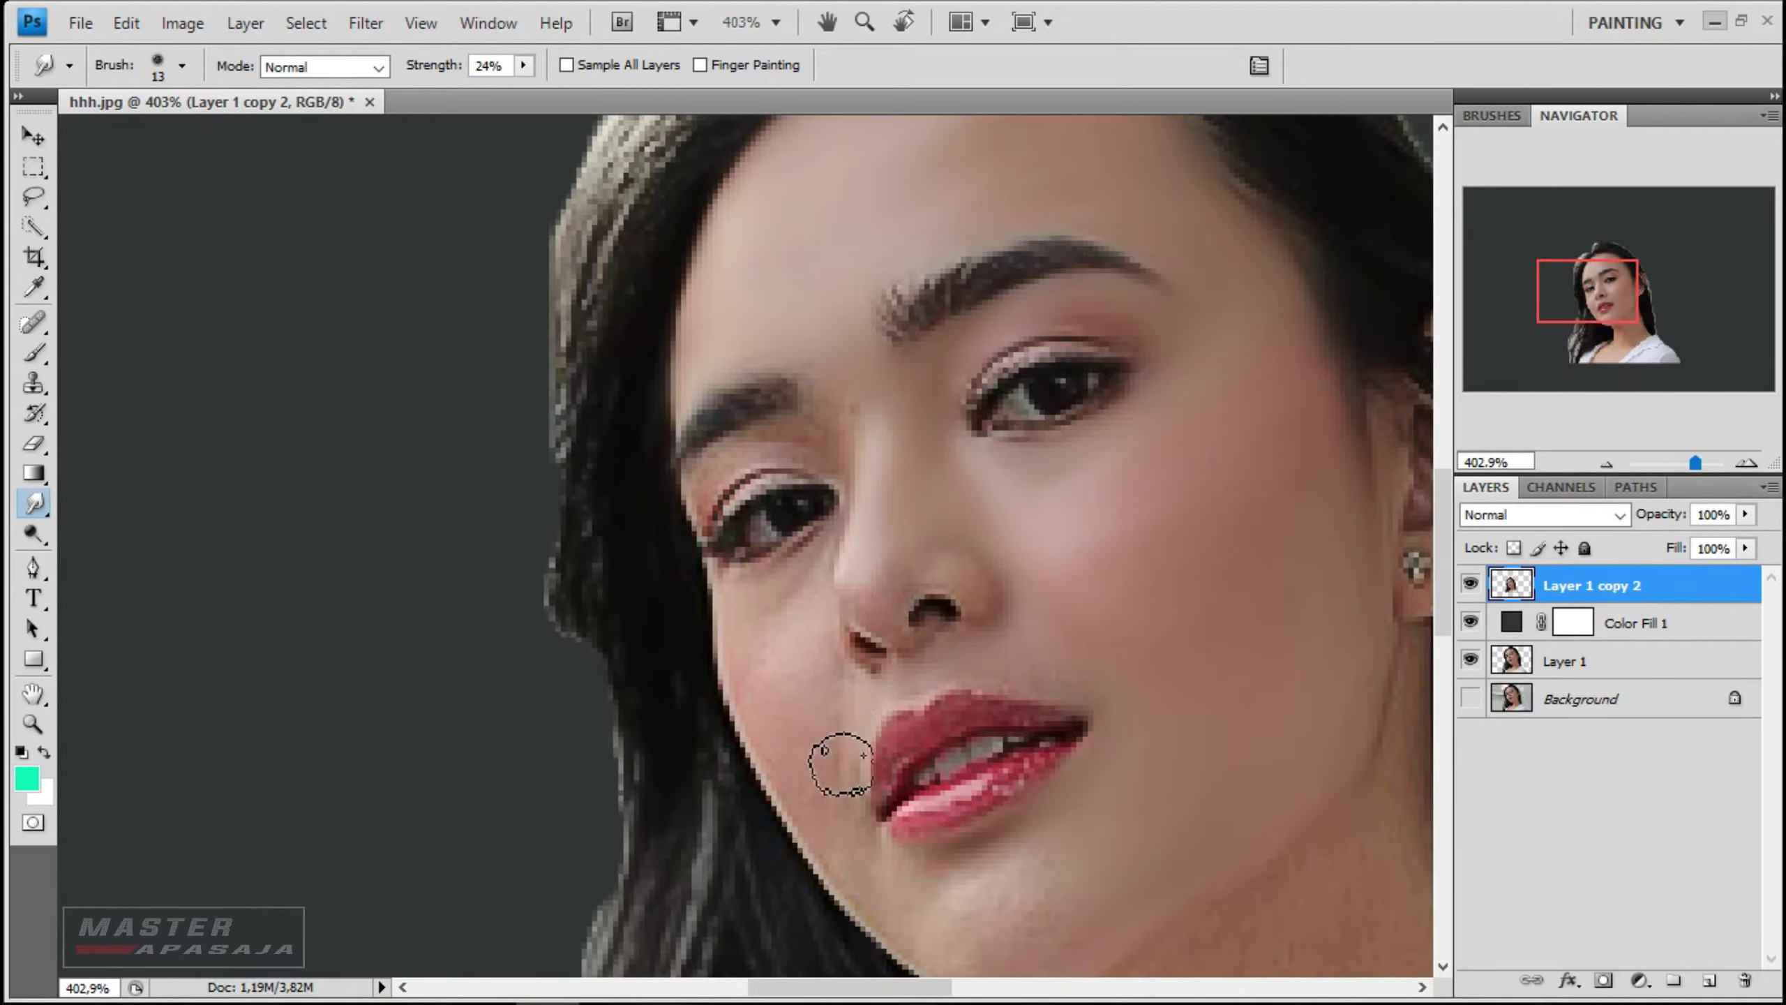
scroll(841, 764, down, 3)
scroll(781, 549, up, 1)
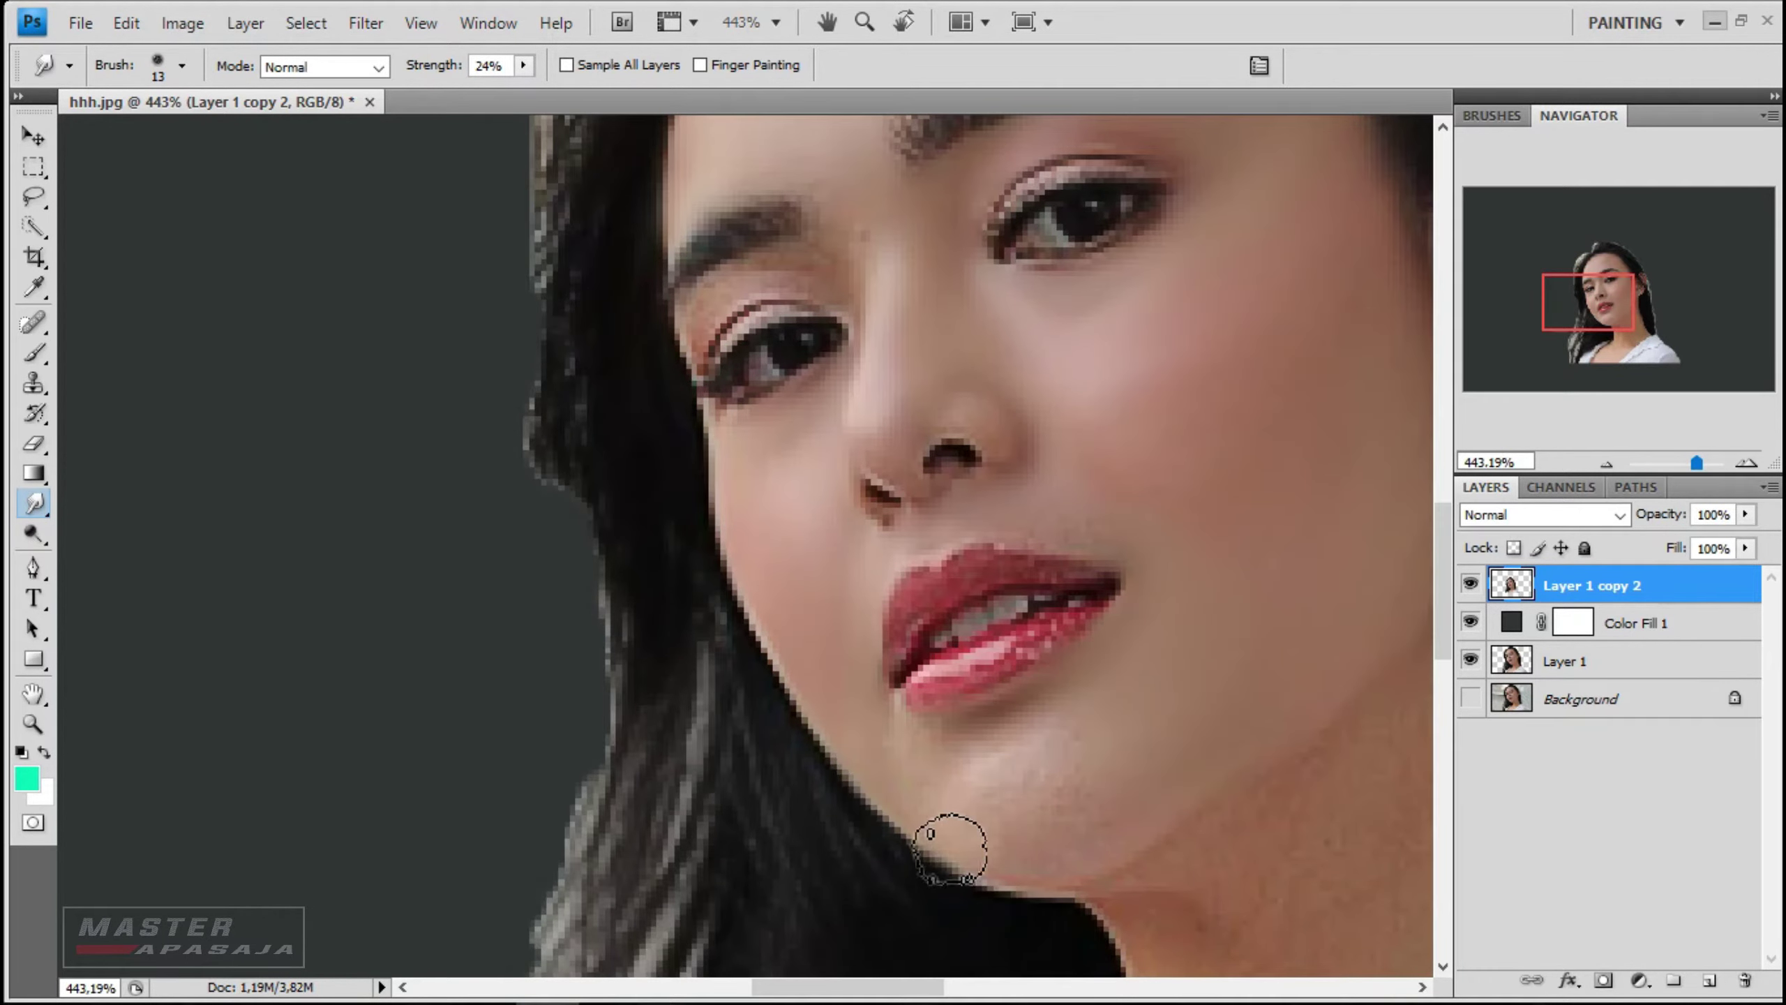
scroll(945, 846, down, 2)
scroll(1019, 527, up, 6)
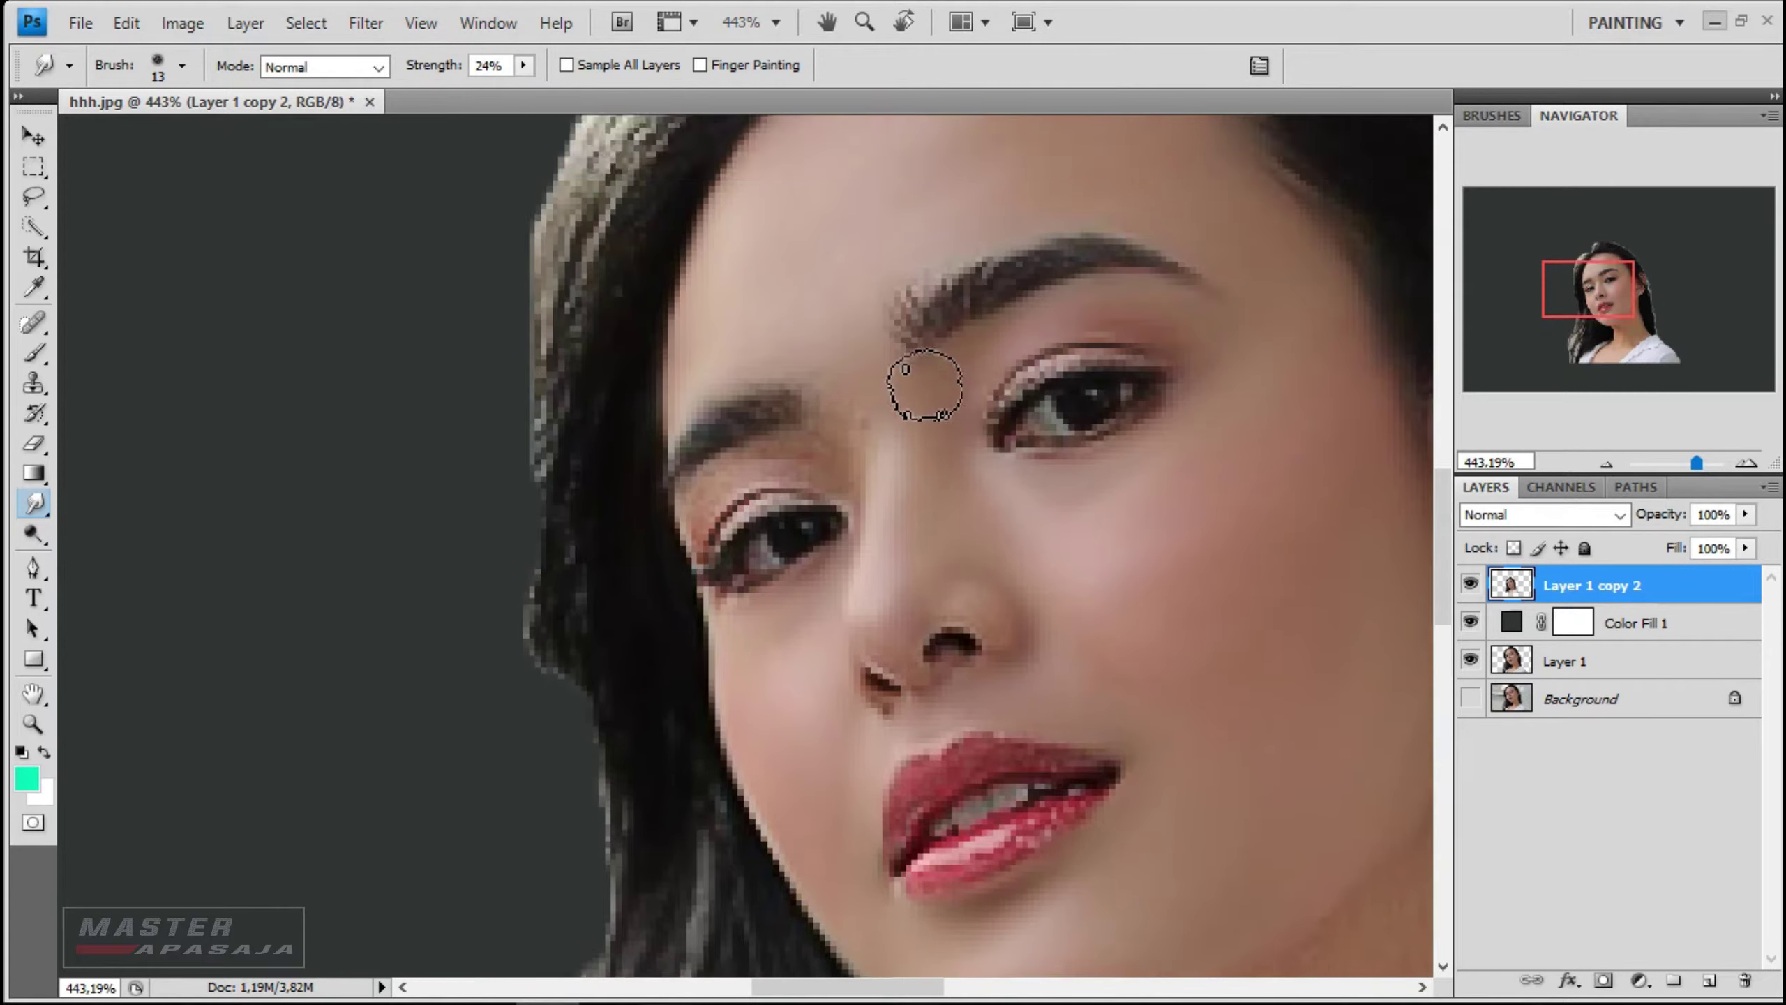
scroll(924, 378, down, 1)
- Smudge fine details with a smaller brush, then the neck and hairline with a larger one
key([)
scroll(880, 422, up, 2)
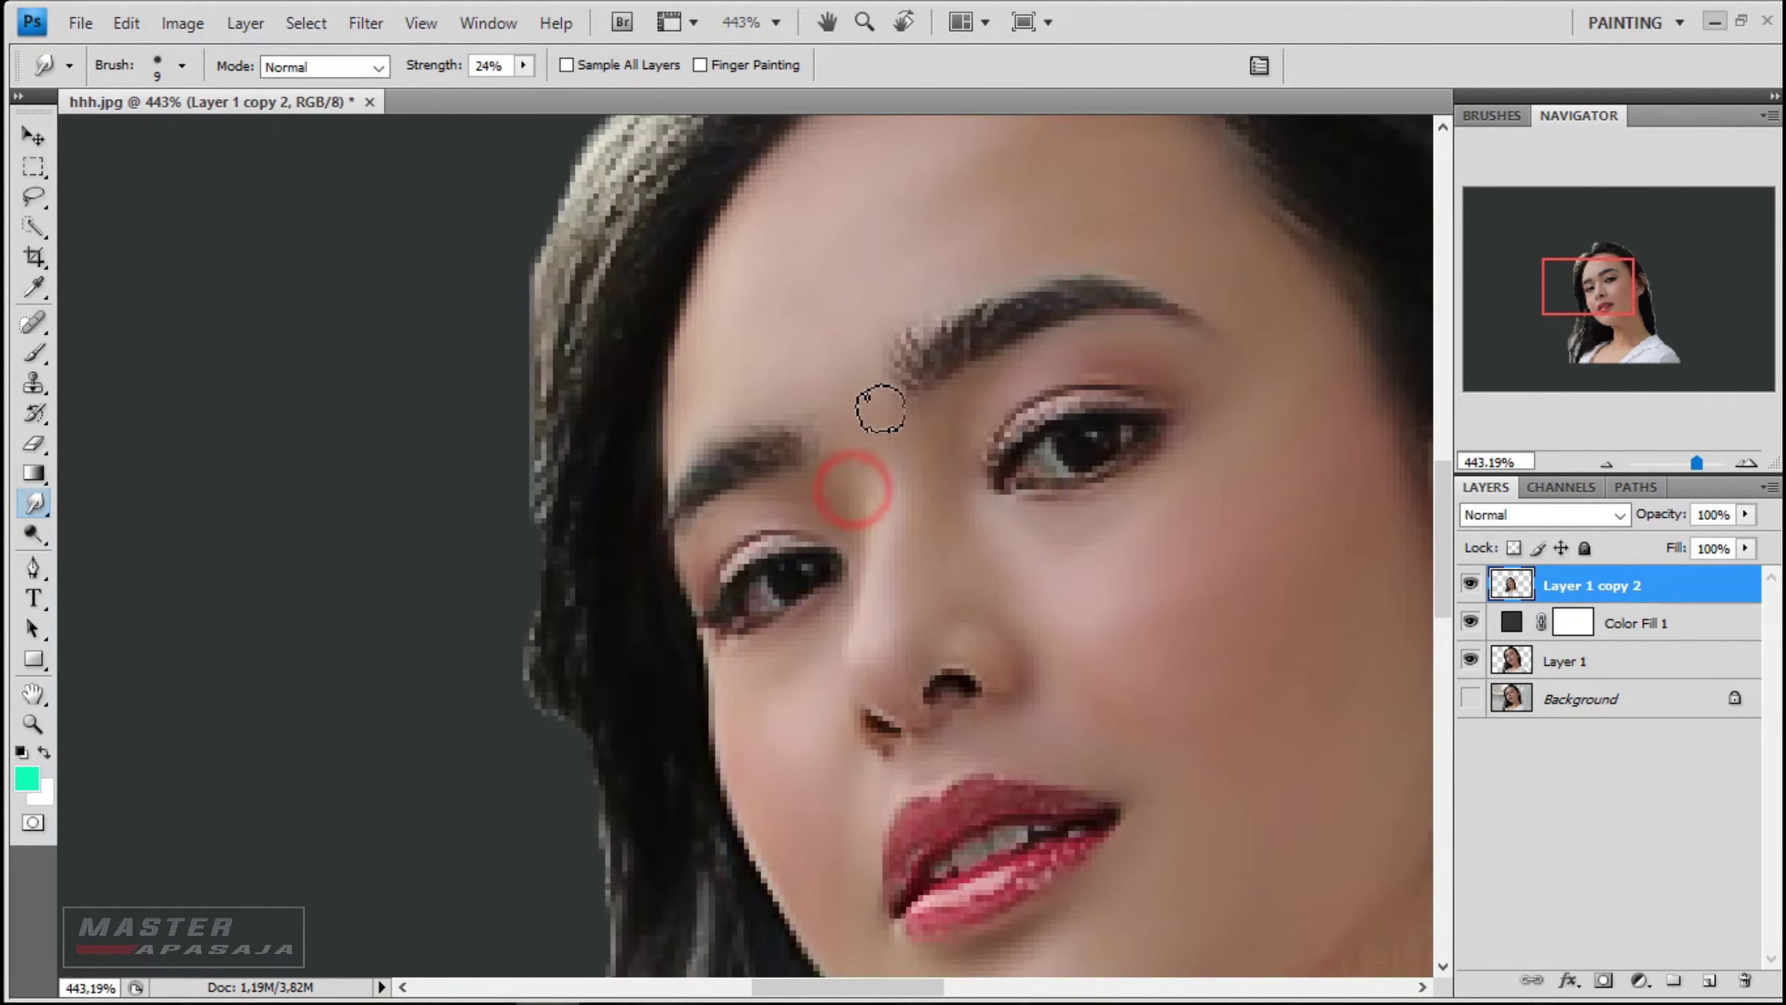
scroll(745, 370, up, 2)
scroll(914, 316, up, 1)
scroll(984, 295, right, 4)
scroll(1201, 453, down, 5)
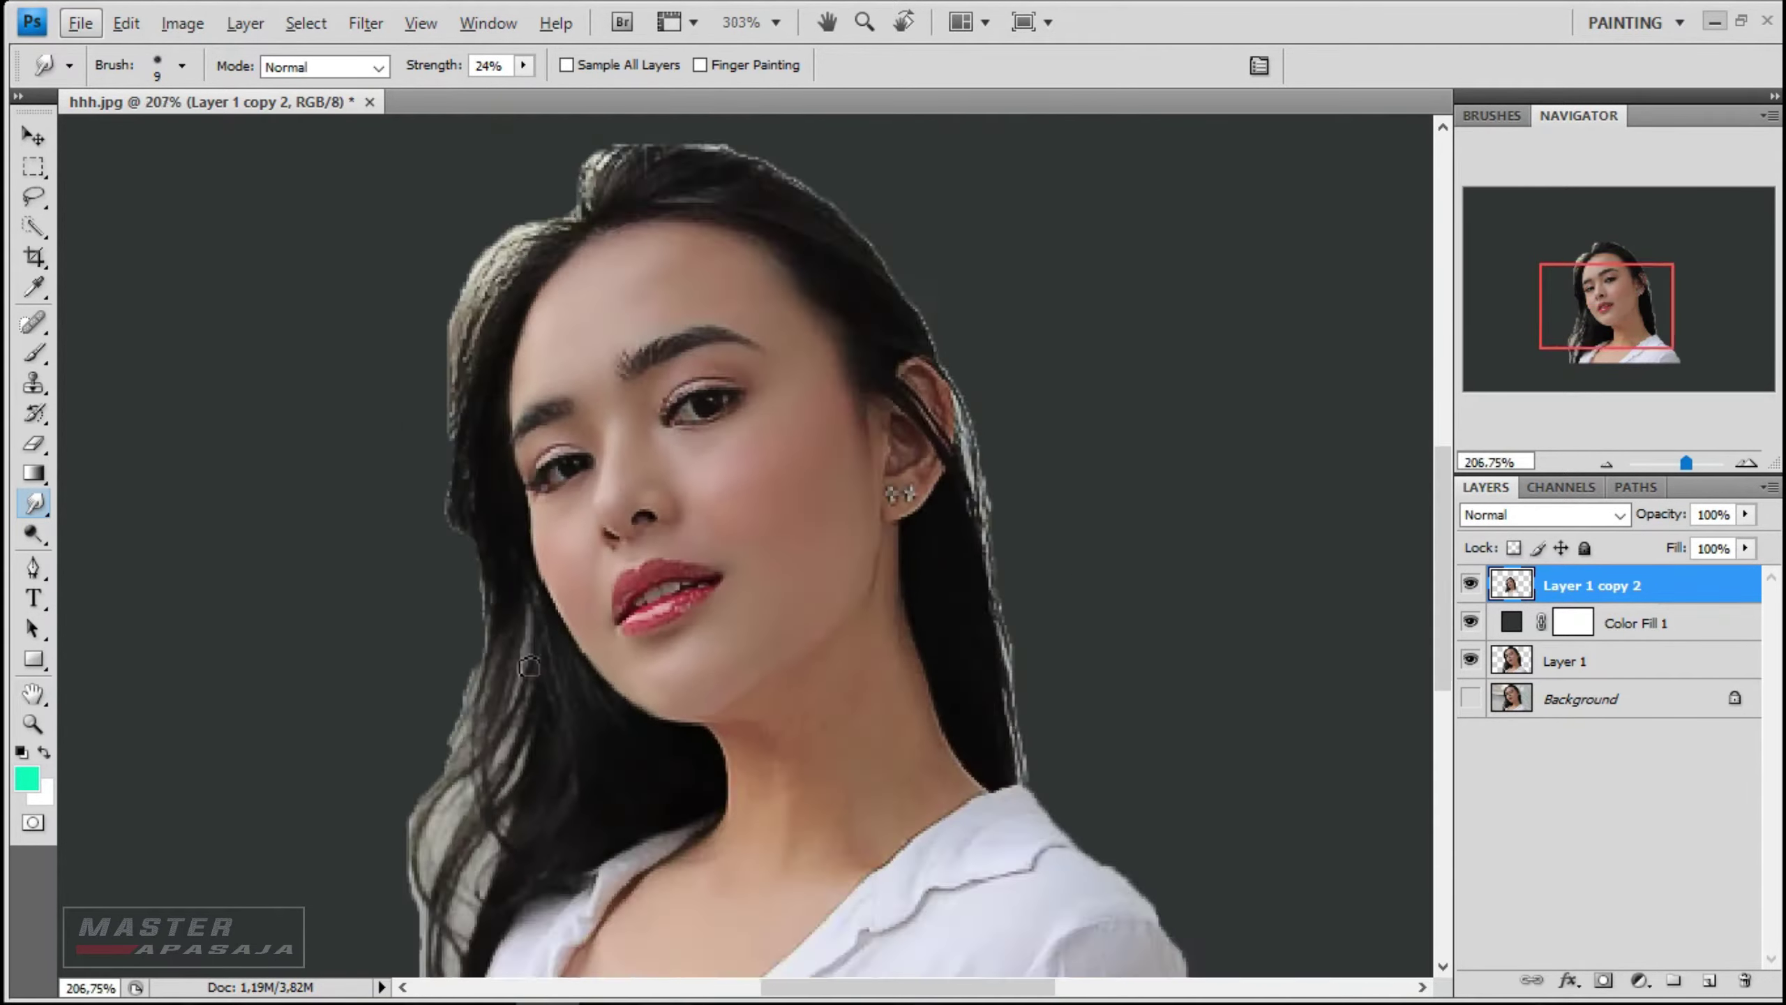
scroll(598, 619, up, 3)
scroll(773, 563, down, 3)
key(])
key(])
right_click(994, 498)
key(Escape)
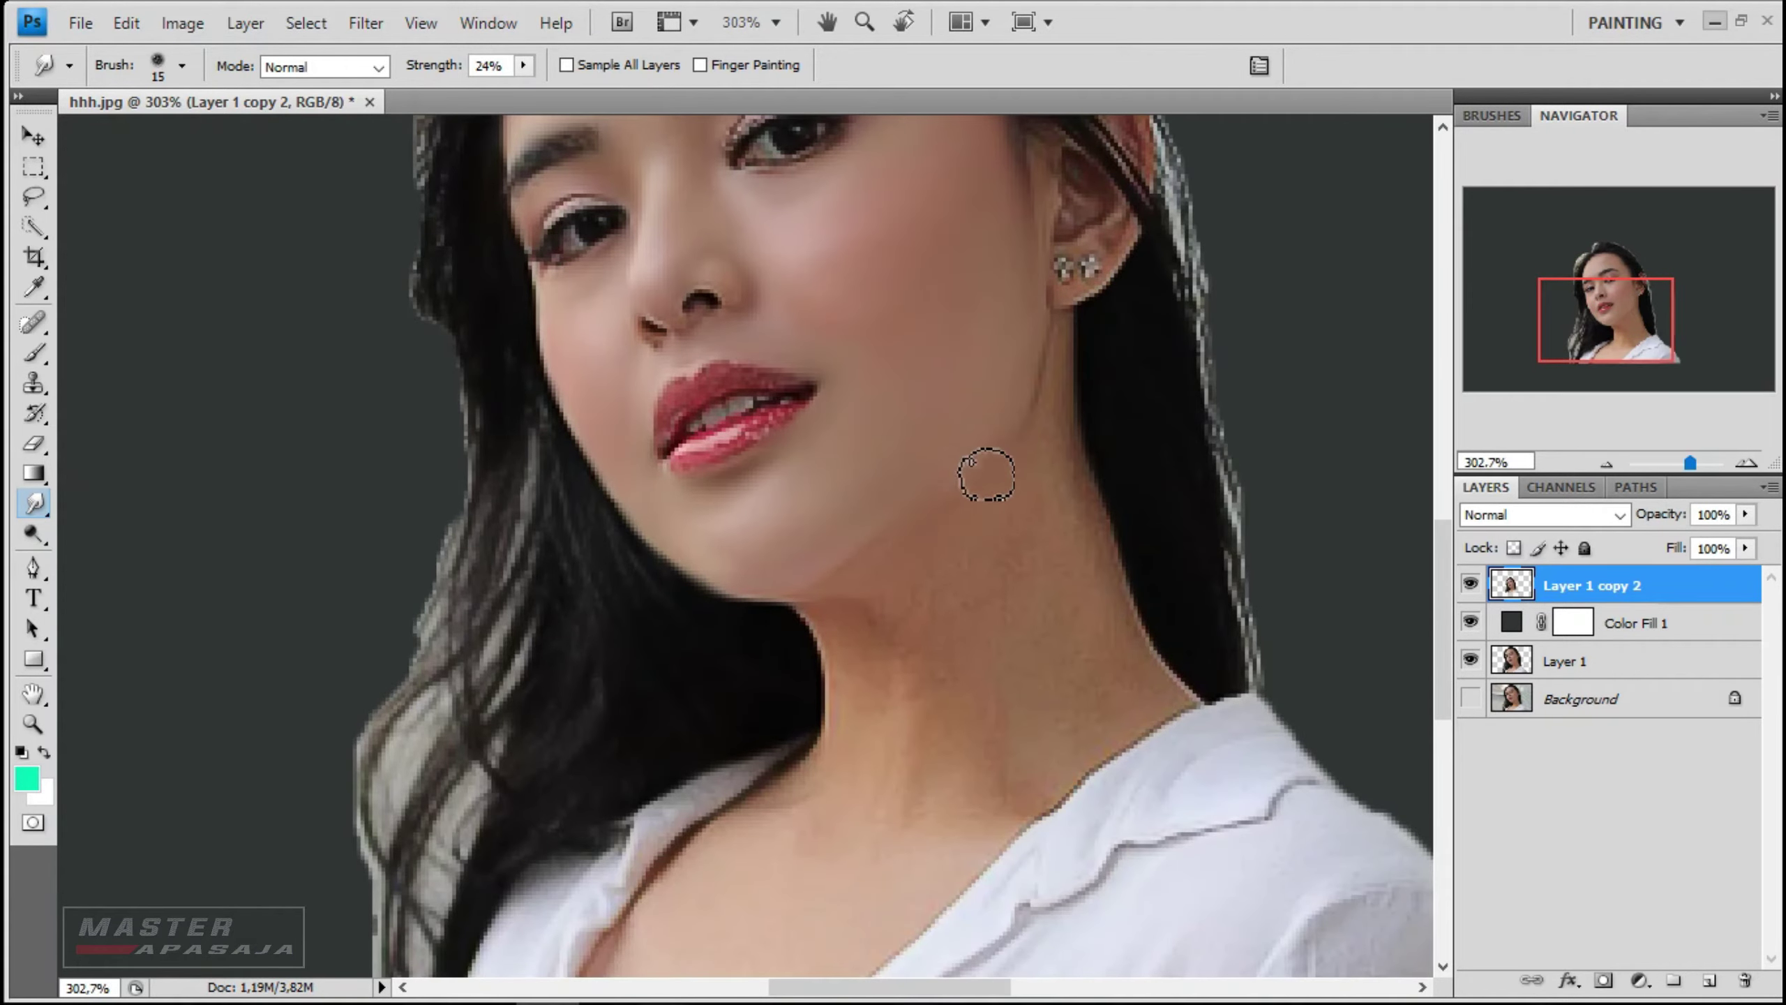
scroll(970, 410, down, 2)
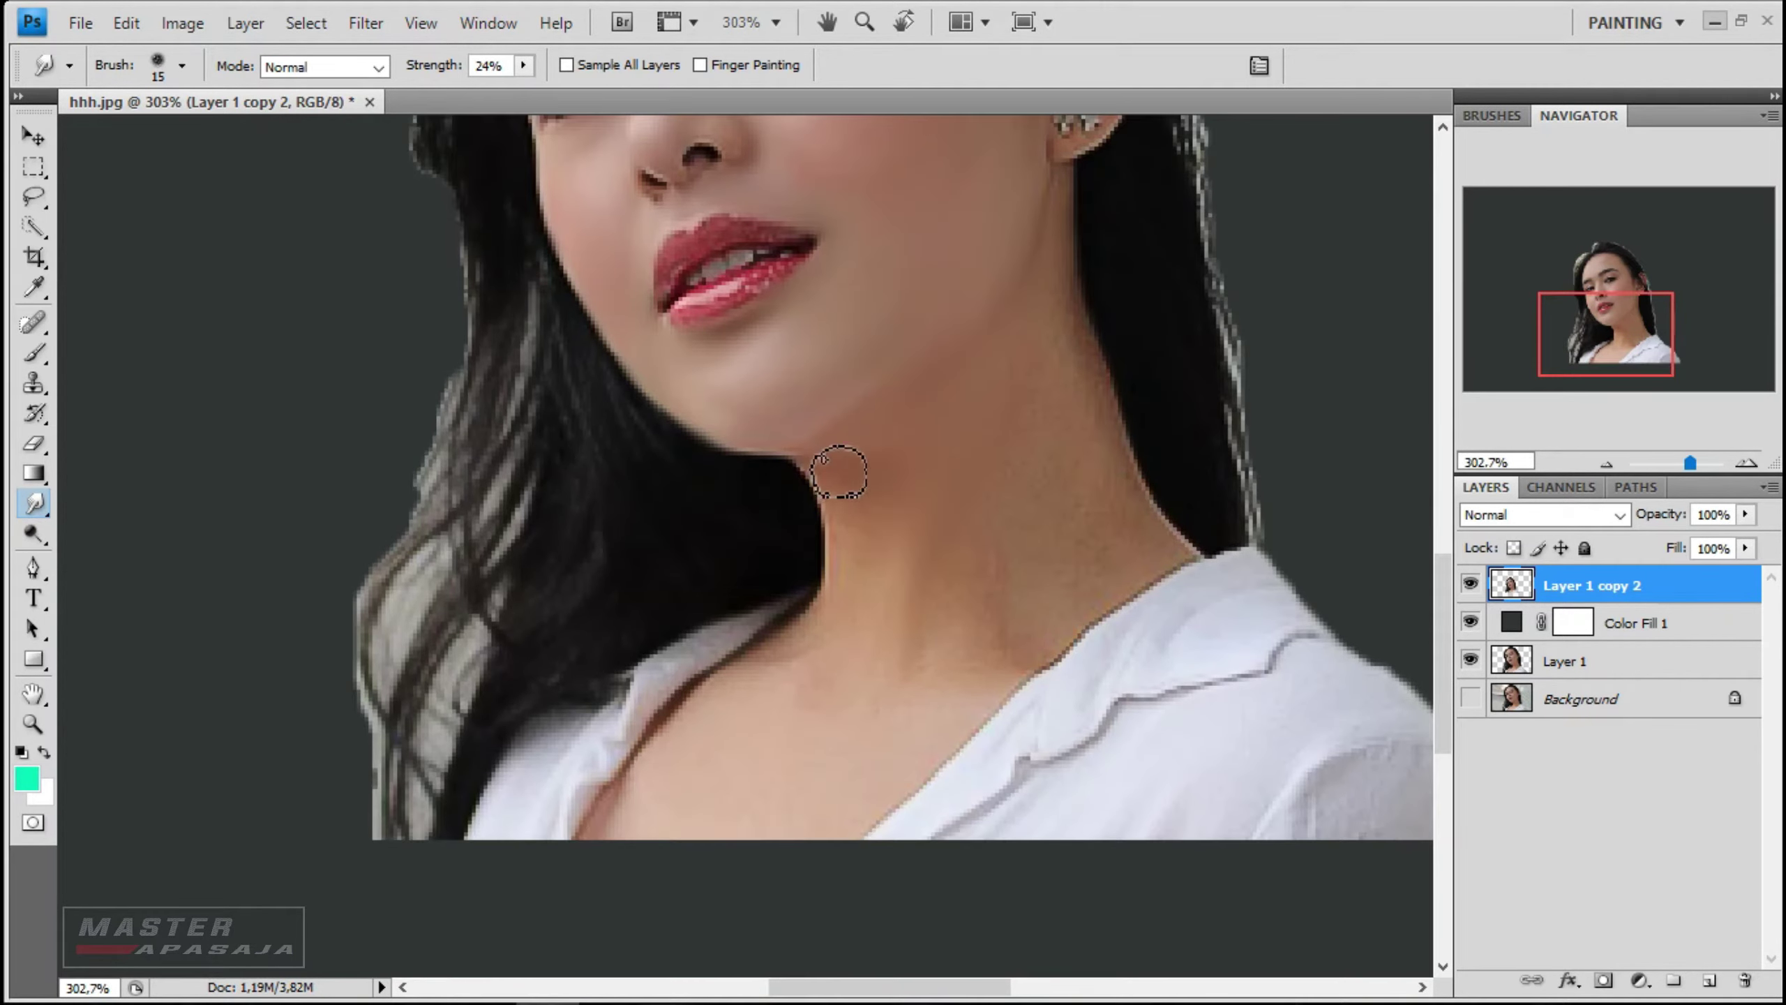
scroll(838, 472, down, 2)
scroll(605, 640, up, 2)
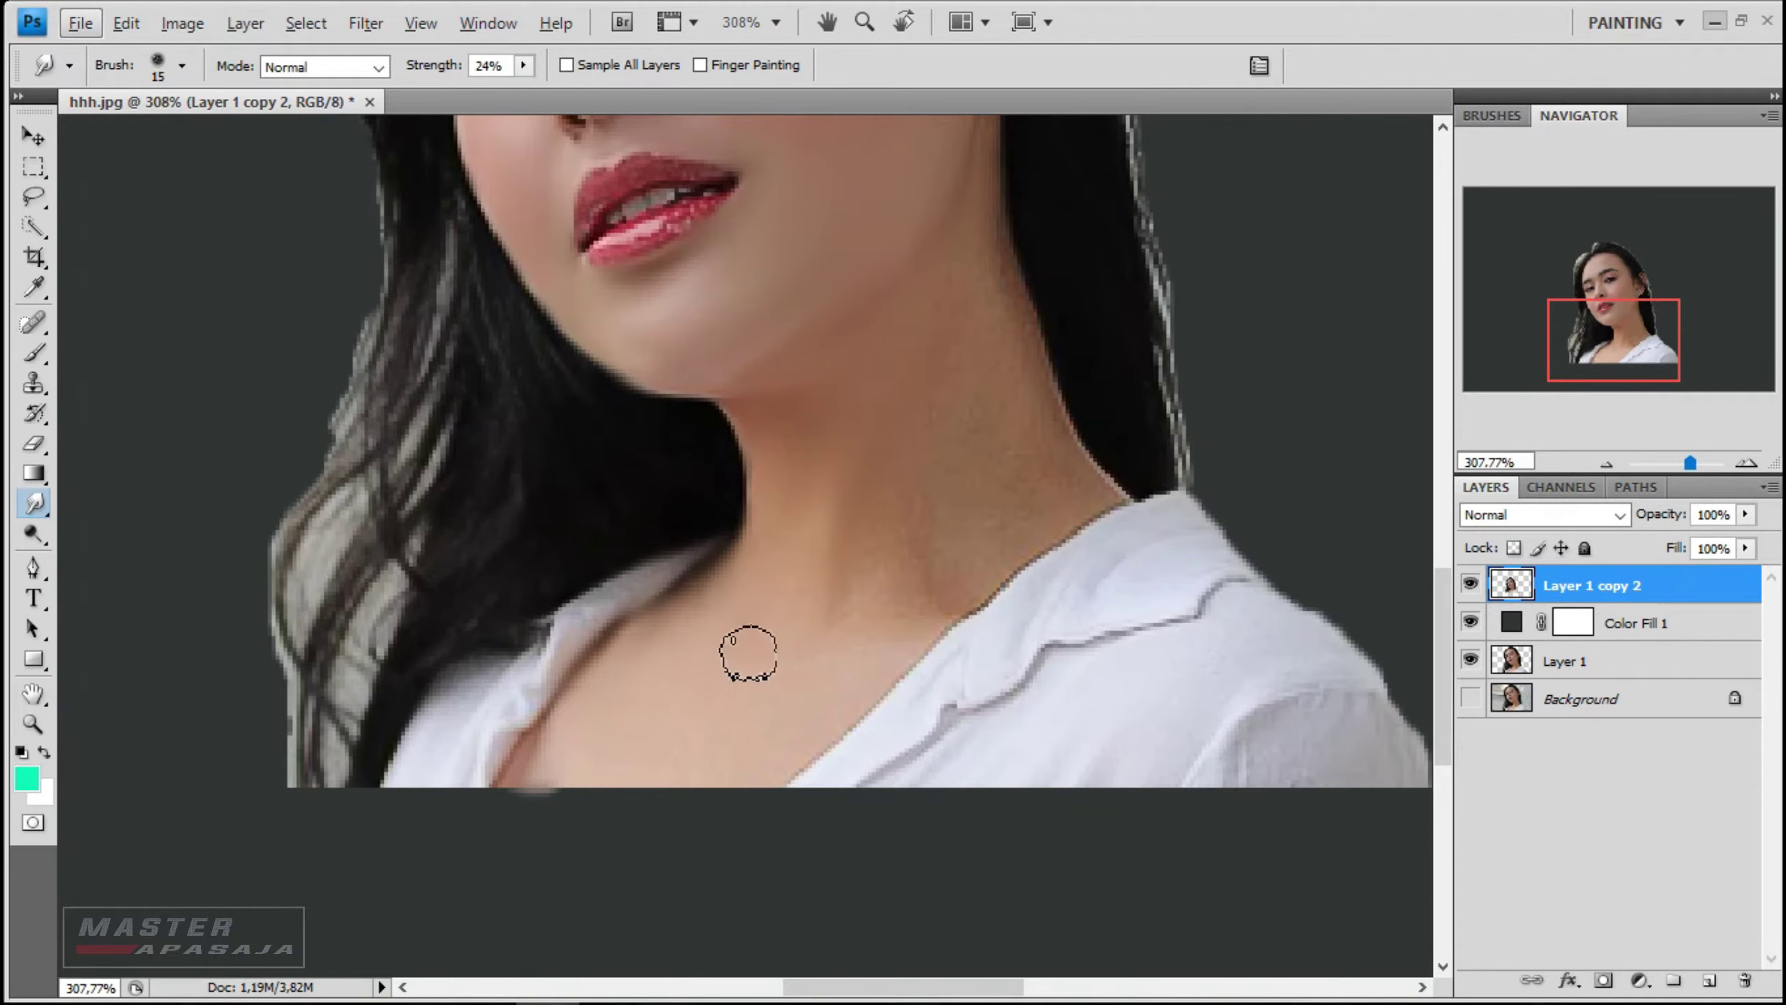
scroll(946, 457, down, 2)
scroll(972, 559, up, 2)
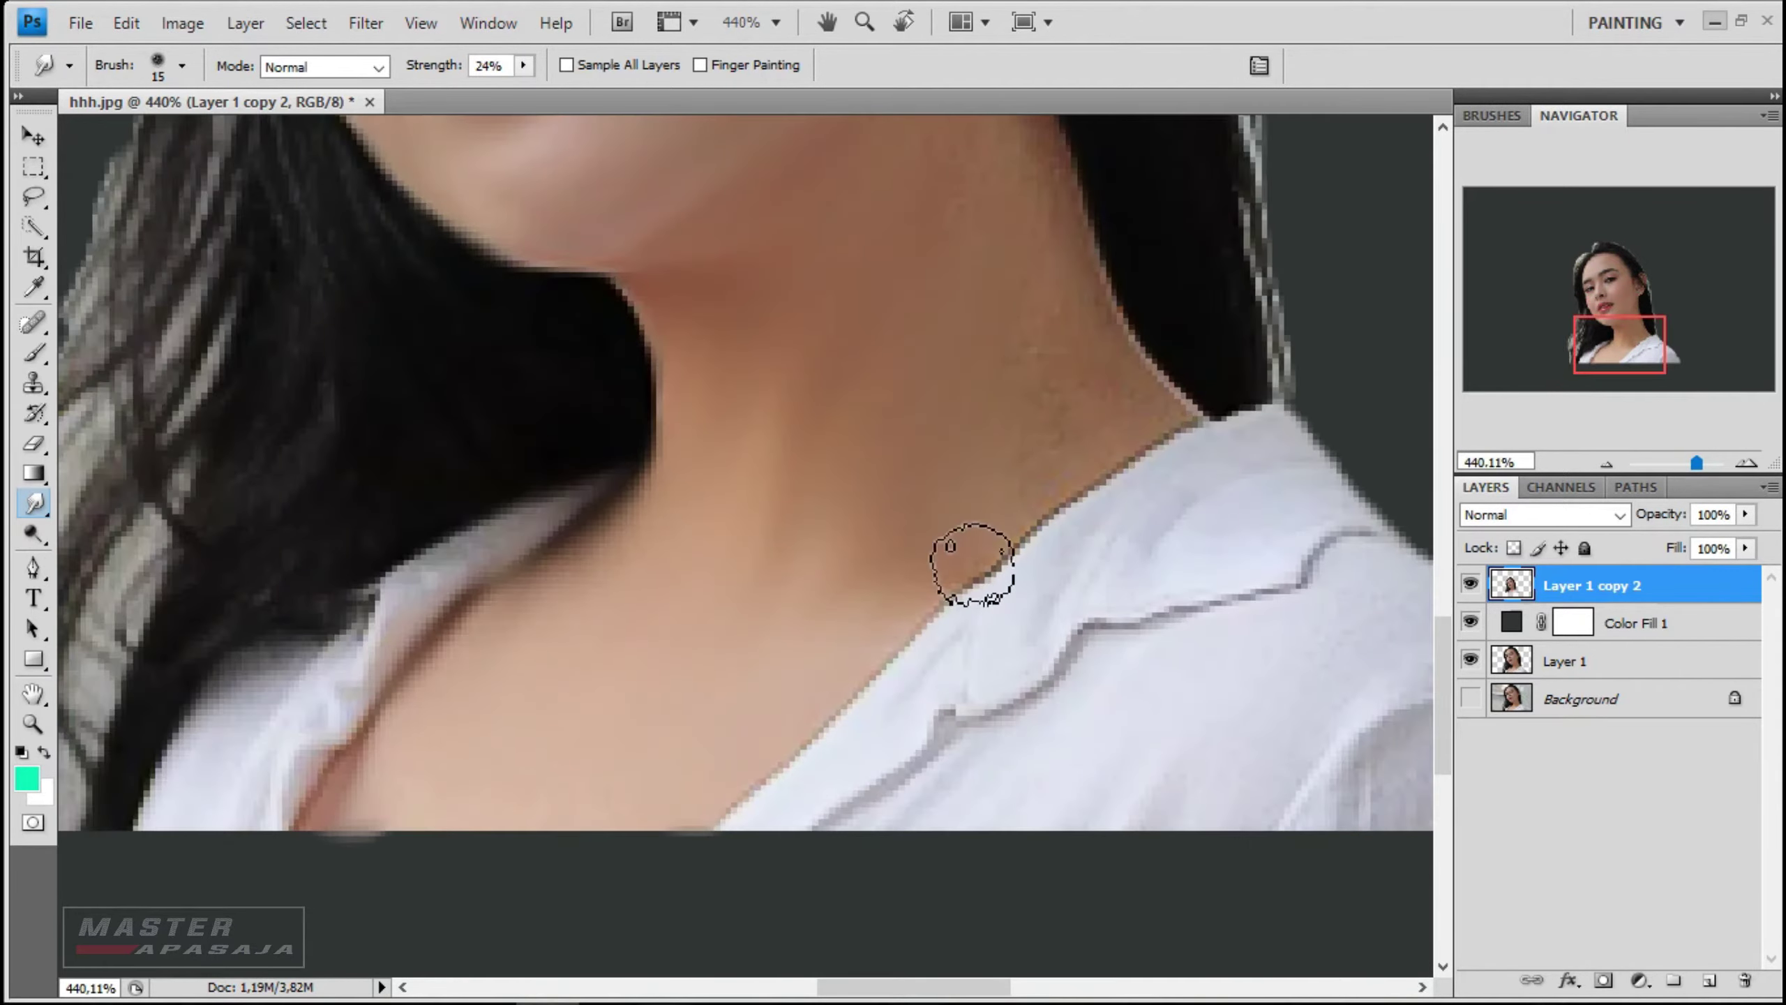
scroll(1154, 535, up, 2)
scroll(1029, 373, up, 3)
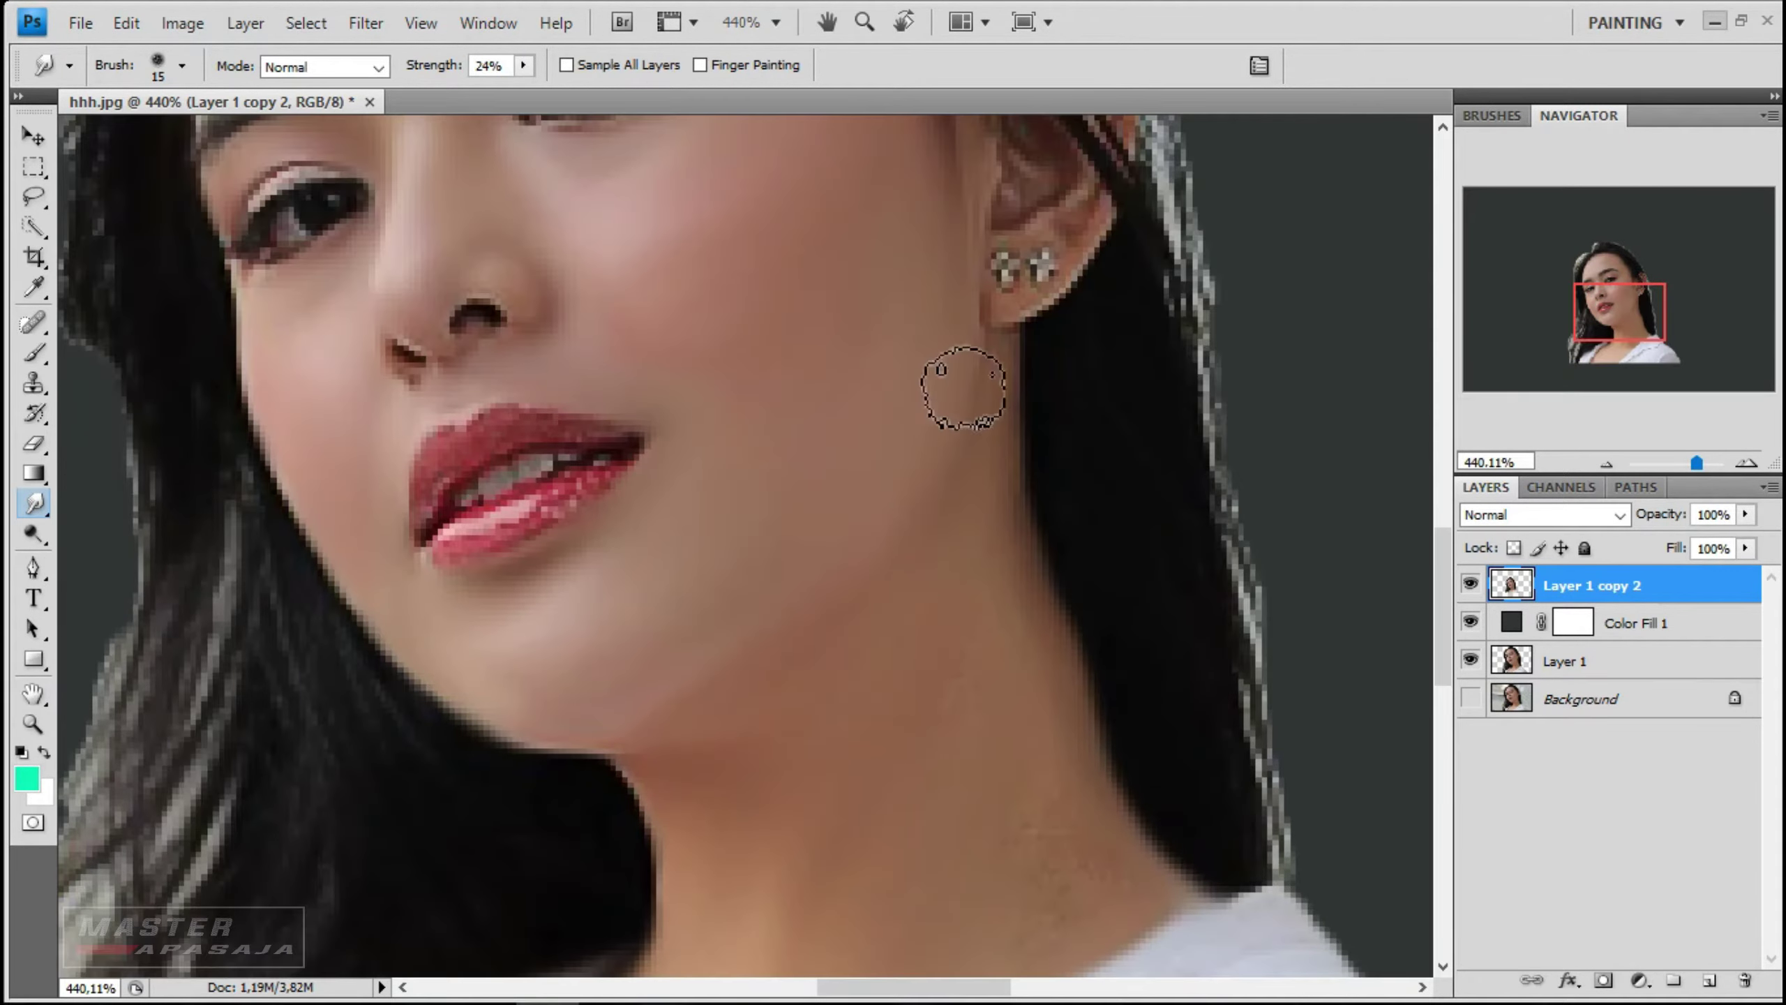
scroll(964, 387, down, 2)
scroll(984, 626, up, 2)
scroll(886, 506, up, 3)
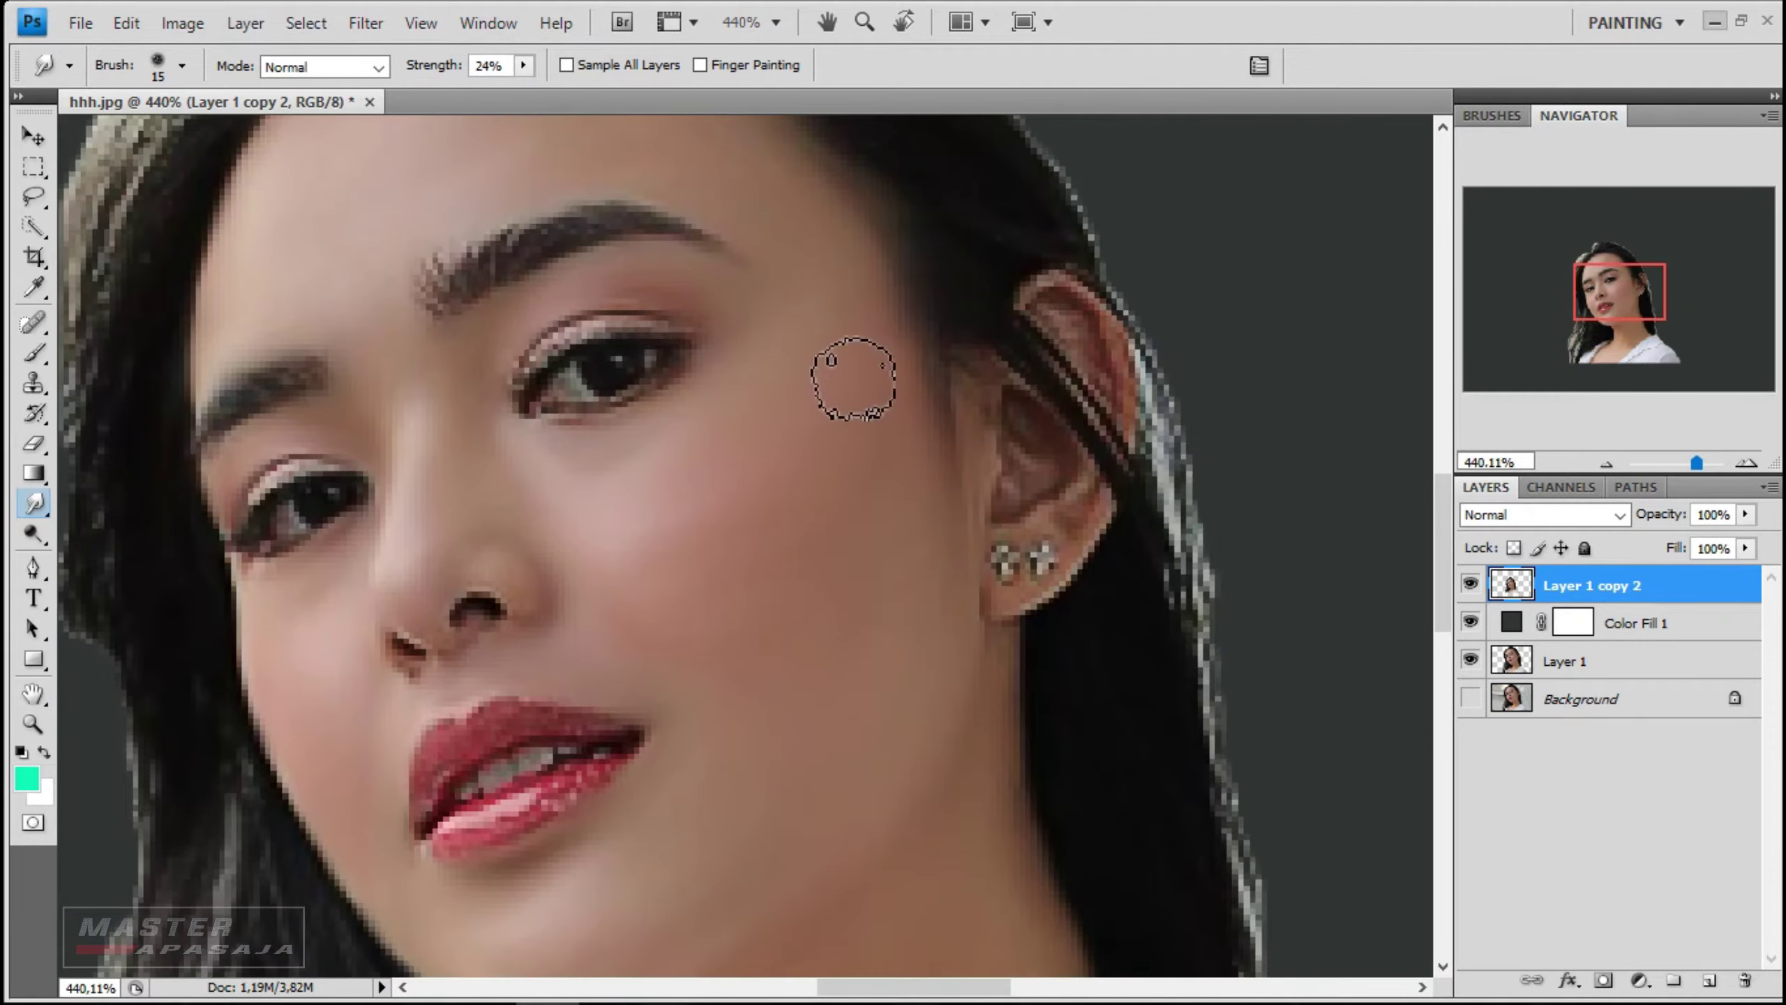
scroll(563, 387, up, 1)
scroll(352, 233, down, 3)
scroll(339, 179, up, 2)
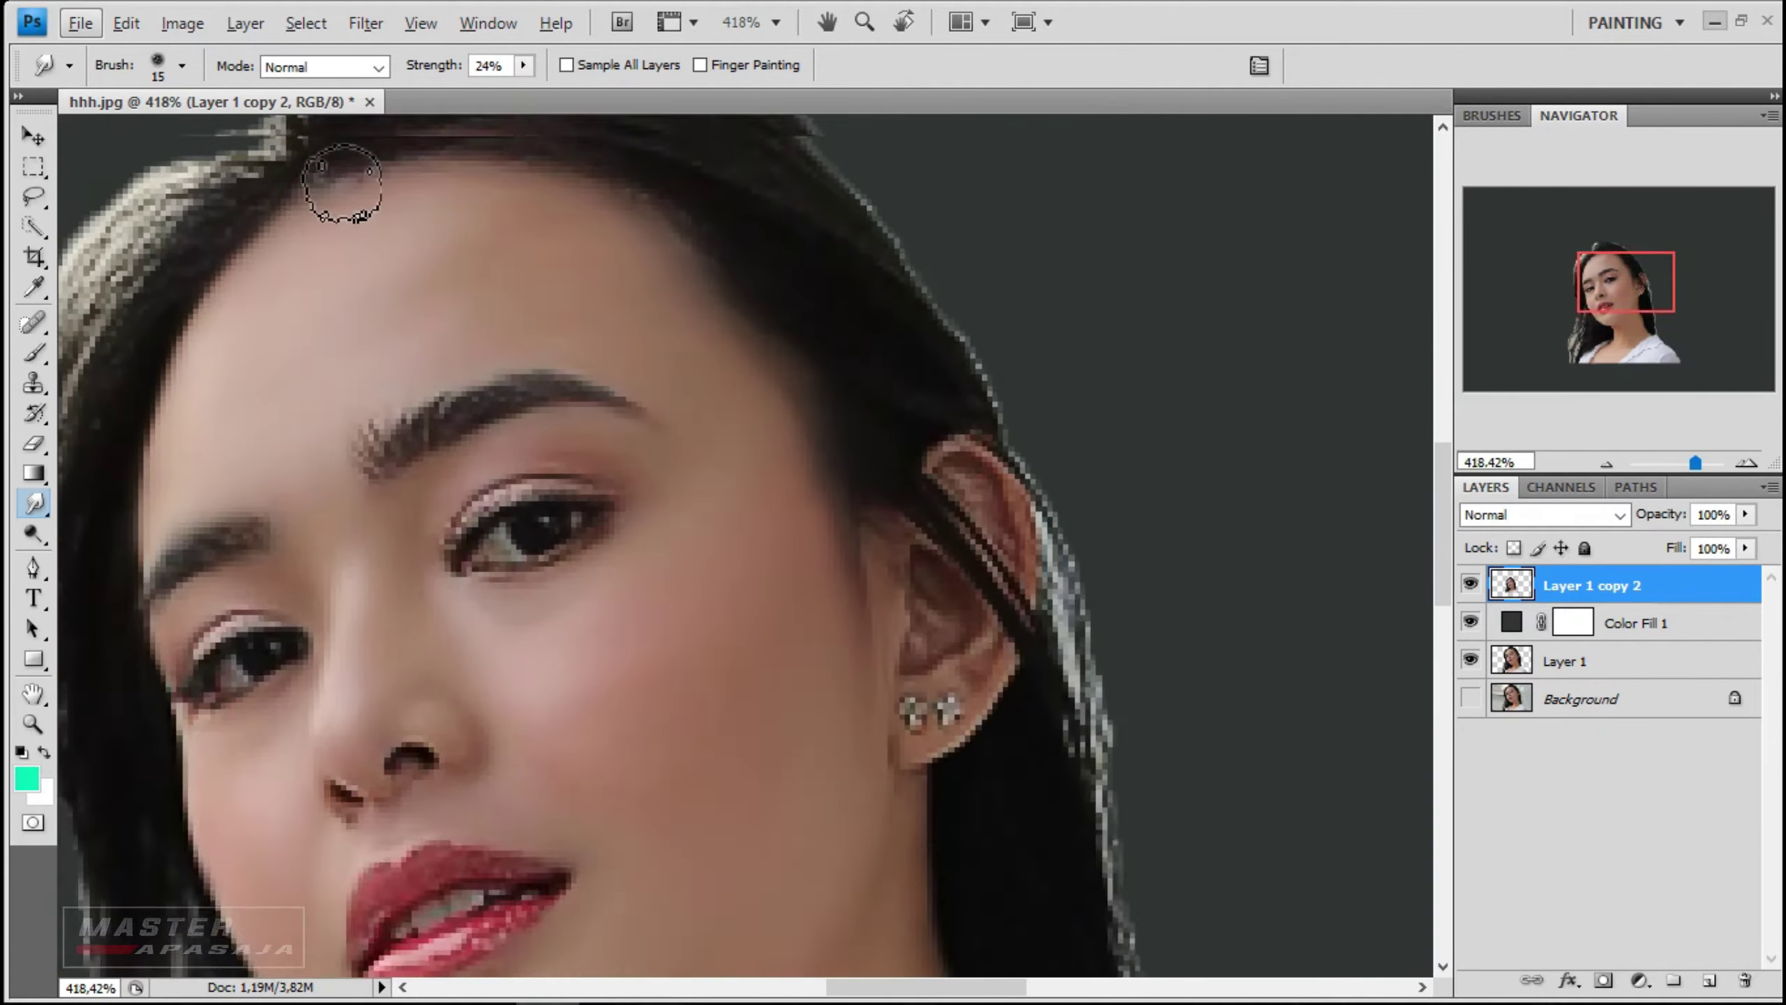
scroll(477, 299, up, 2)
- Smudge the hair tips into the dark background with the 15 px Smudge brush
scroll(422, 387, up, 1)
drag(369, 477, 296, 408)
scroll(563, 422, up, 1)
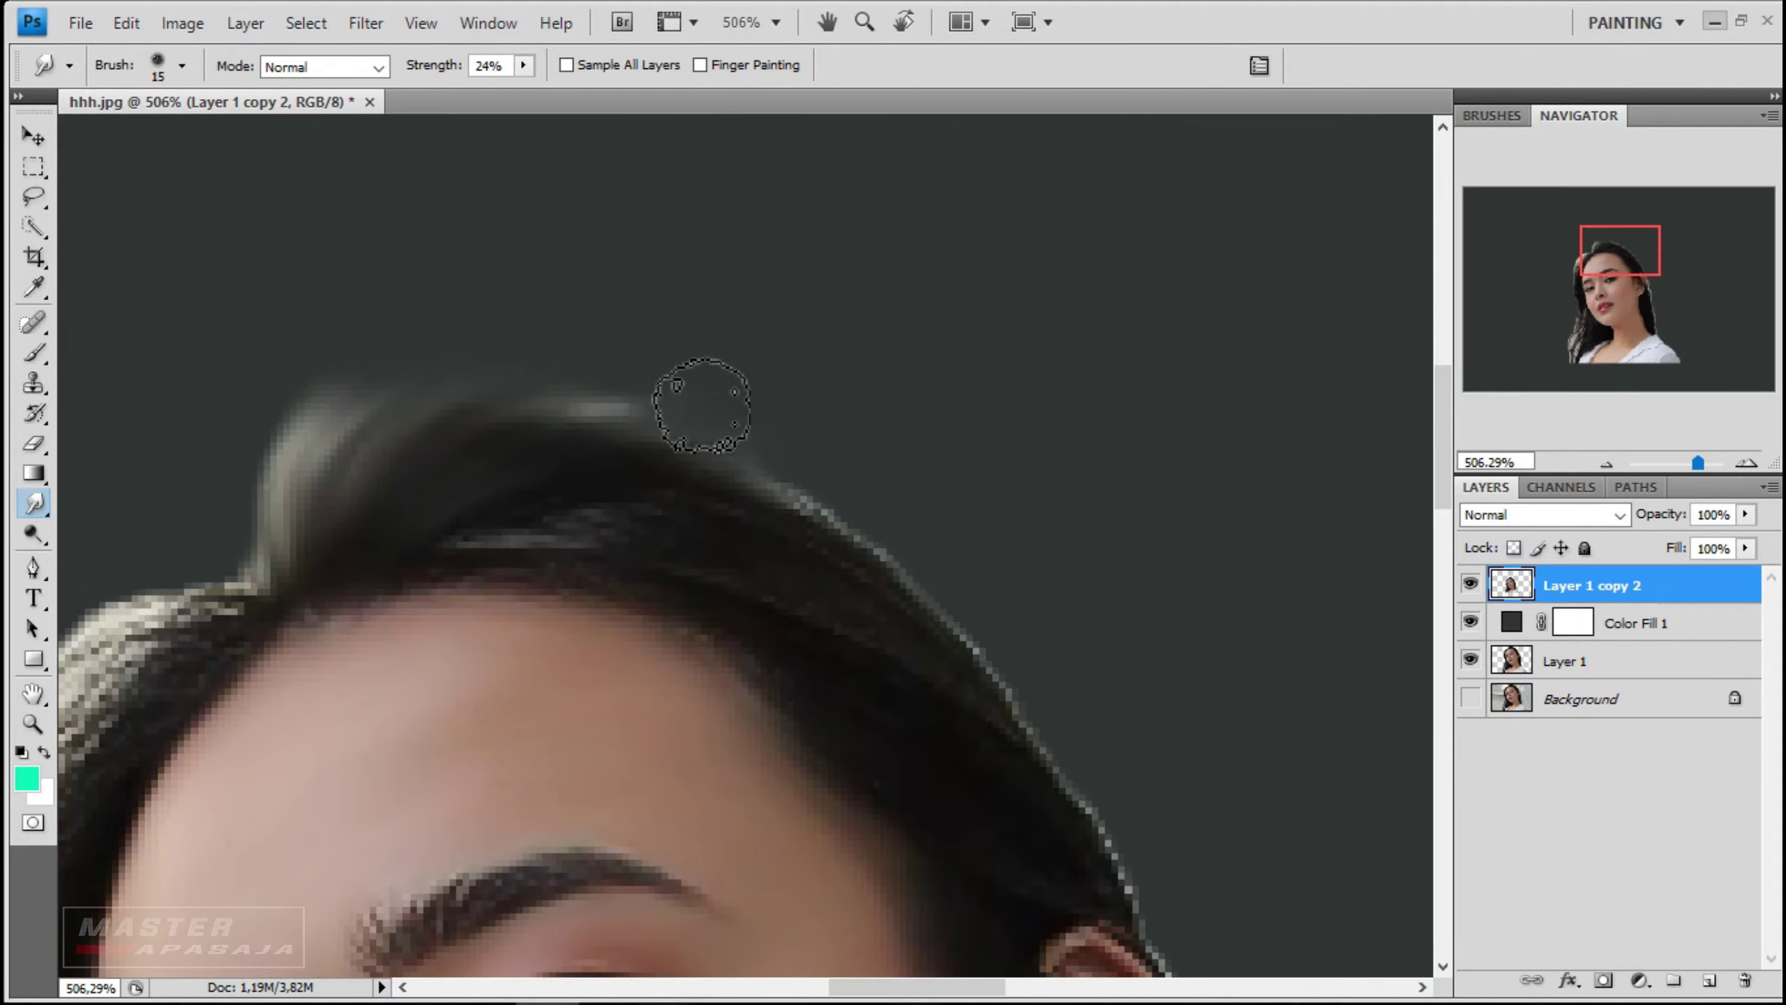
scroll(696, 401, down, 2)
scroll(808, 387, down, 2)
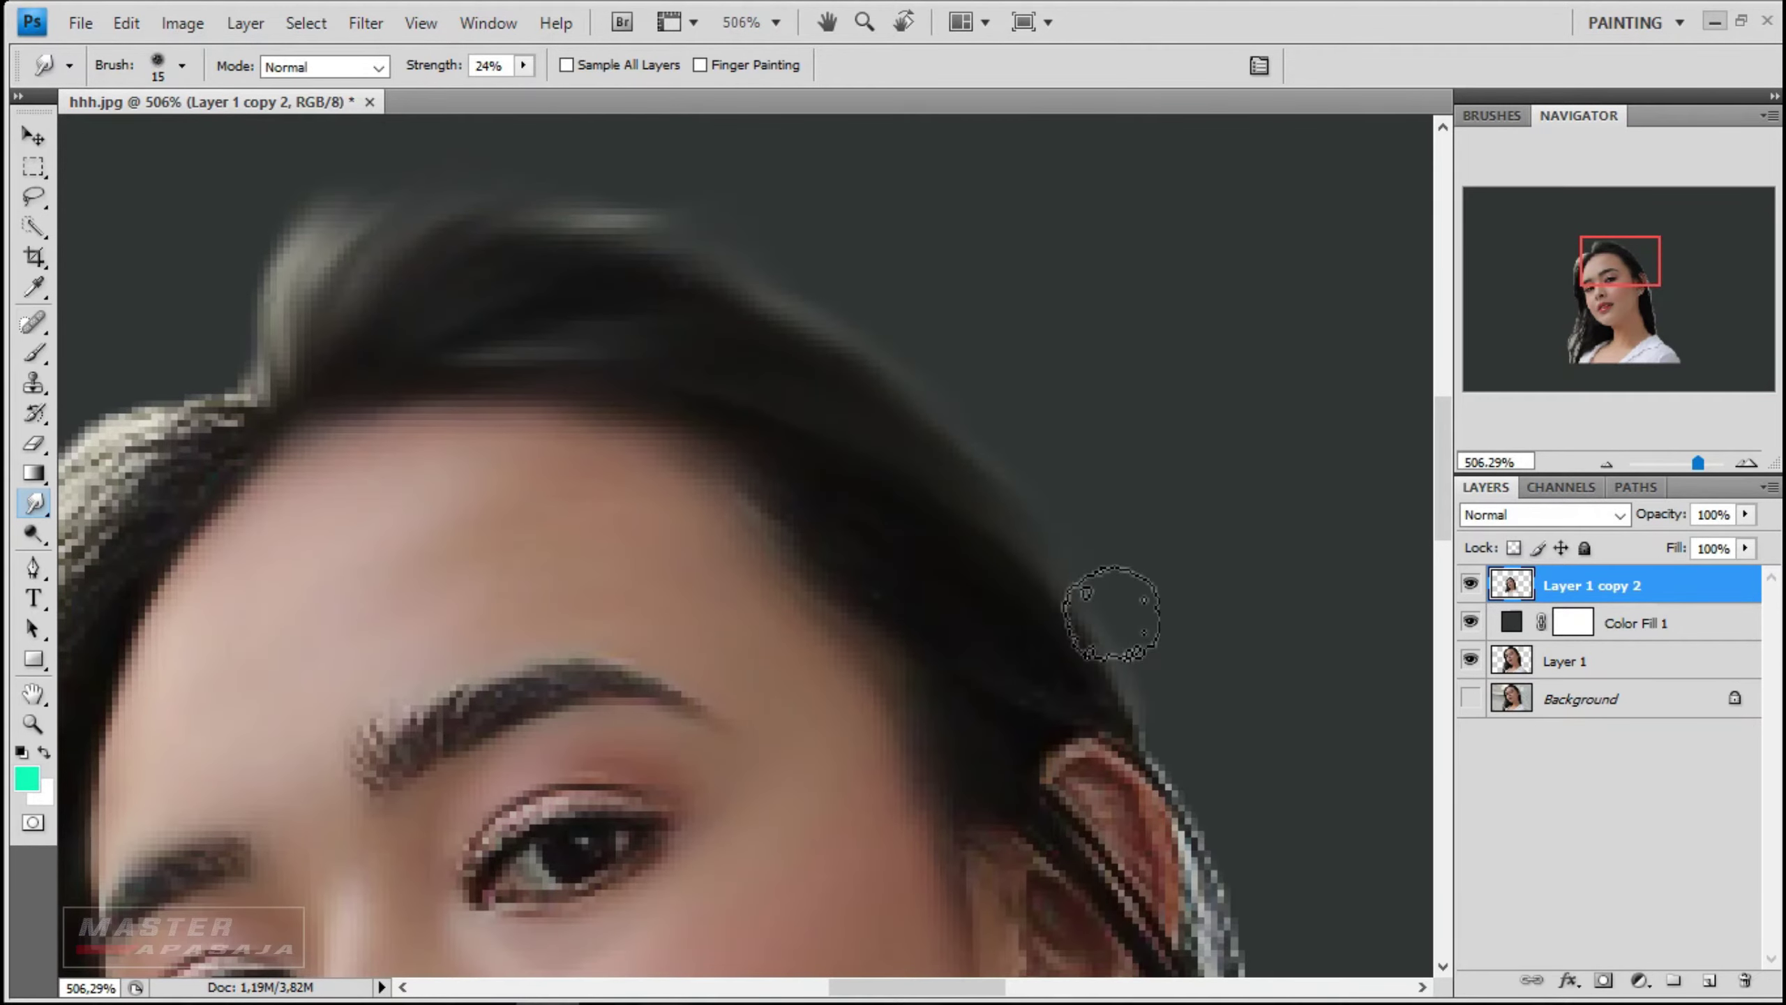
scroll(984, 584, down, 1)
scroll(1020, 634, down, 2)
scroll(1193, 696, up, 1)
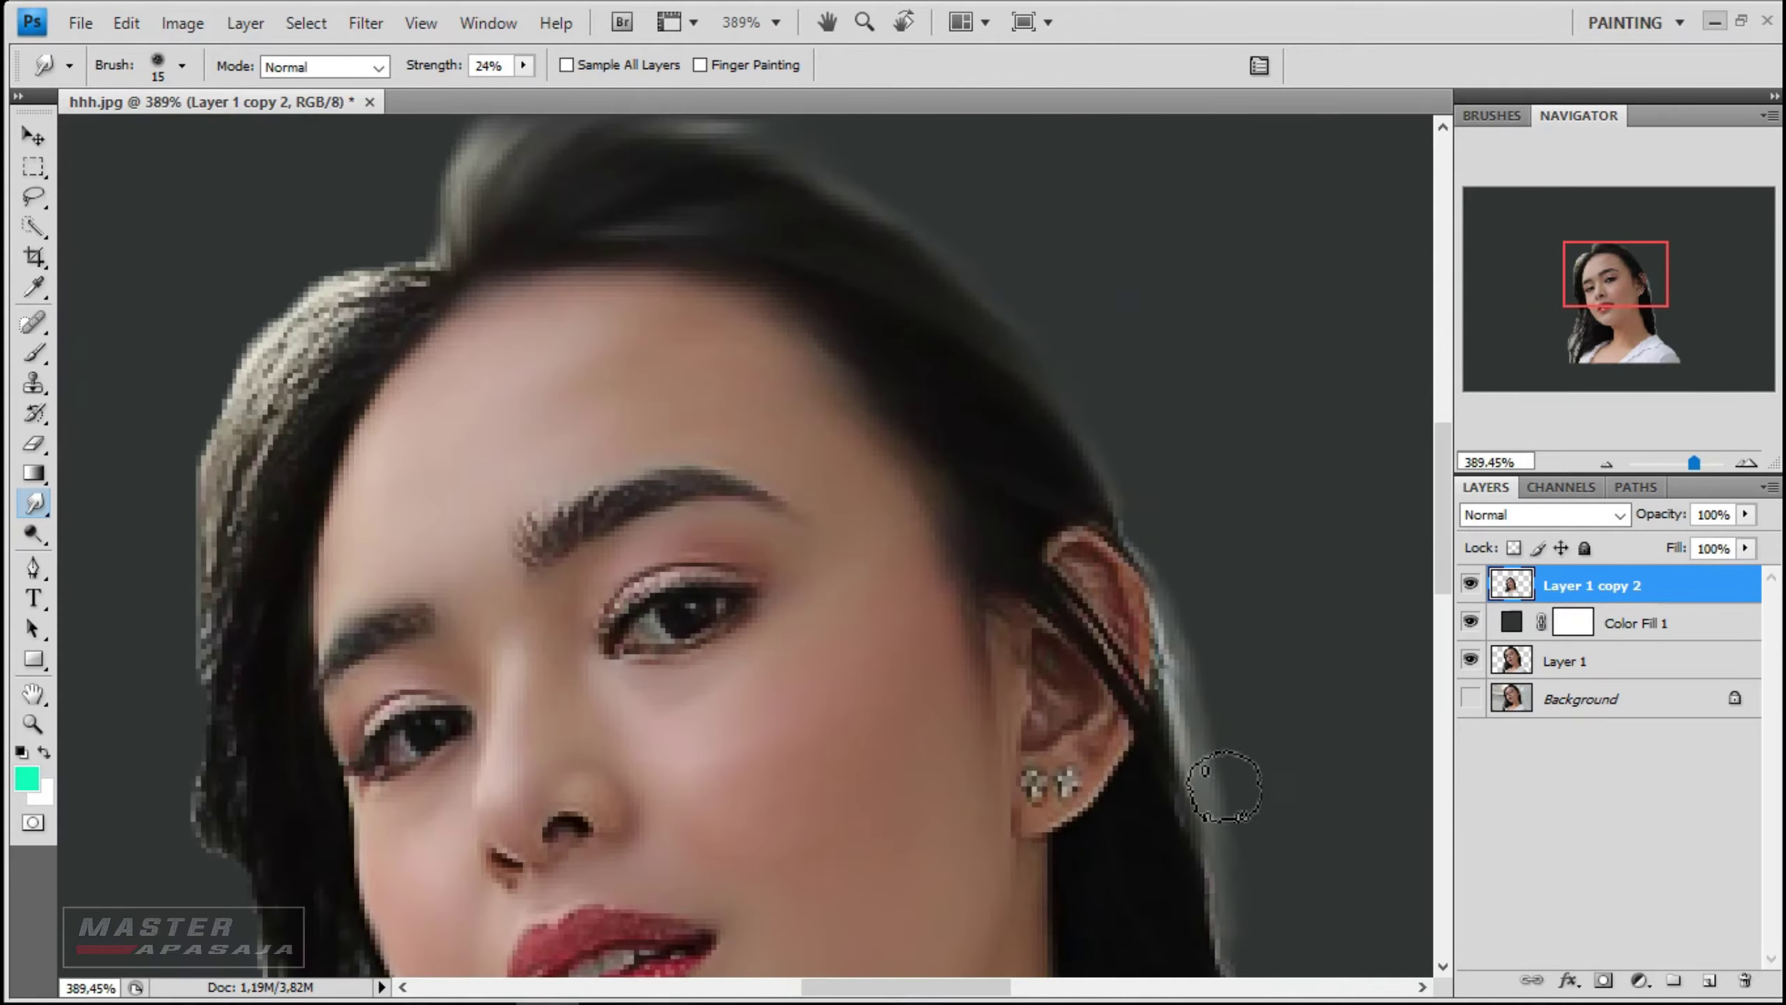
scroll(1213, 774, up, 1)
scroll(1196, 739, up, 2)
scroll(1195, 739, up, 1)
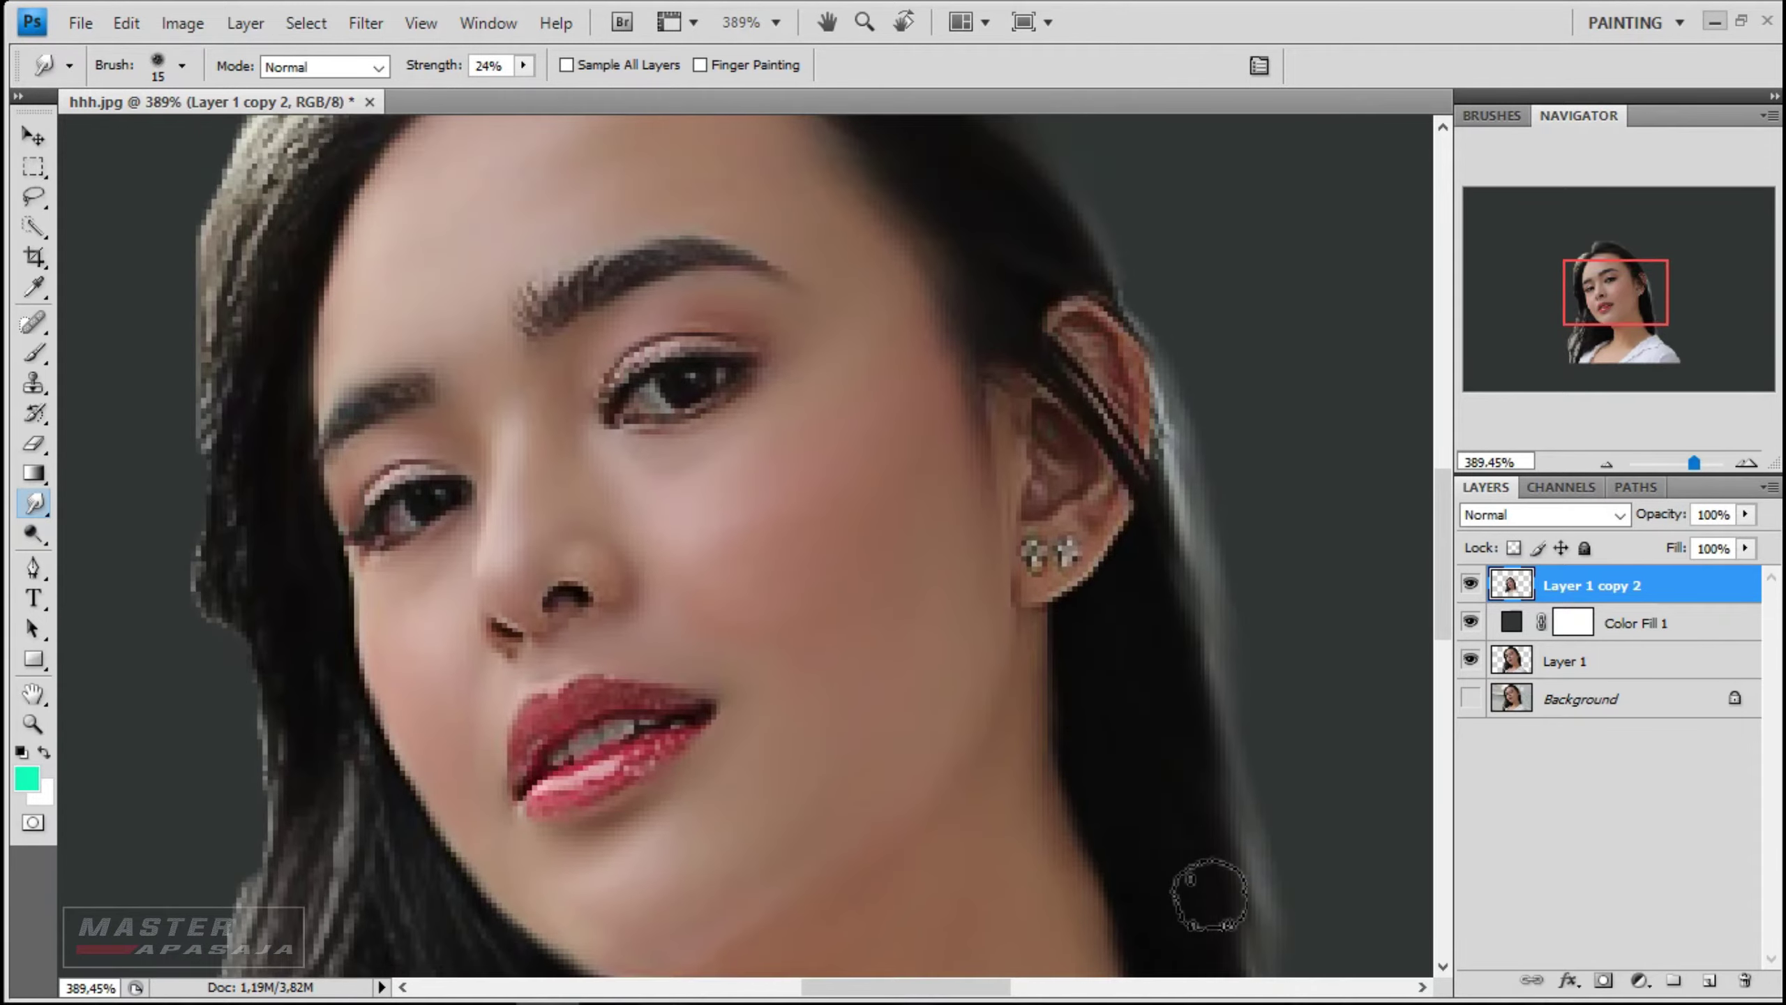
scroll(1188, 894, down, 1)
scroll(1146, 637, up, 1)
scroll(1153, 844, down, 1)
scroll(1076, 401, up, 1)
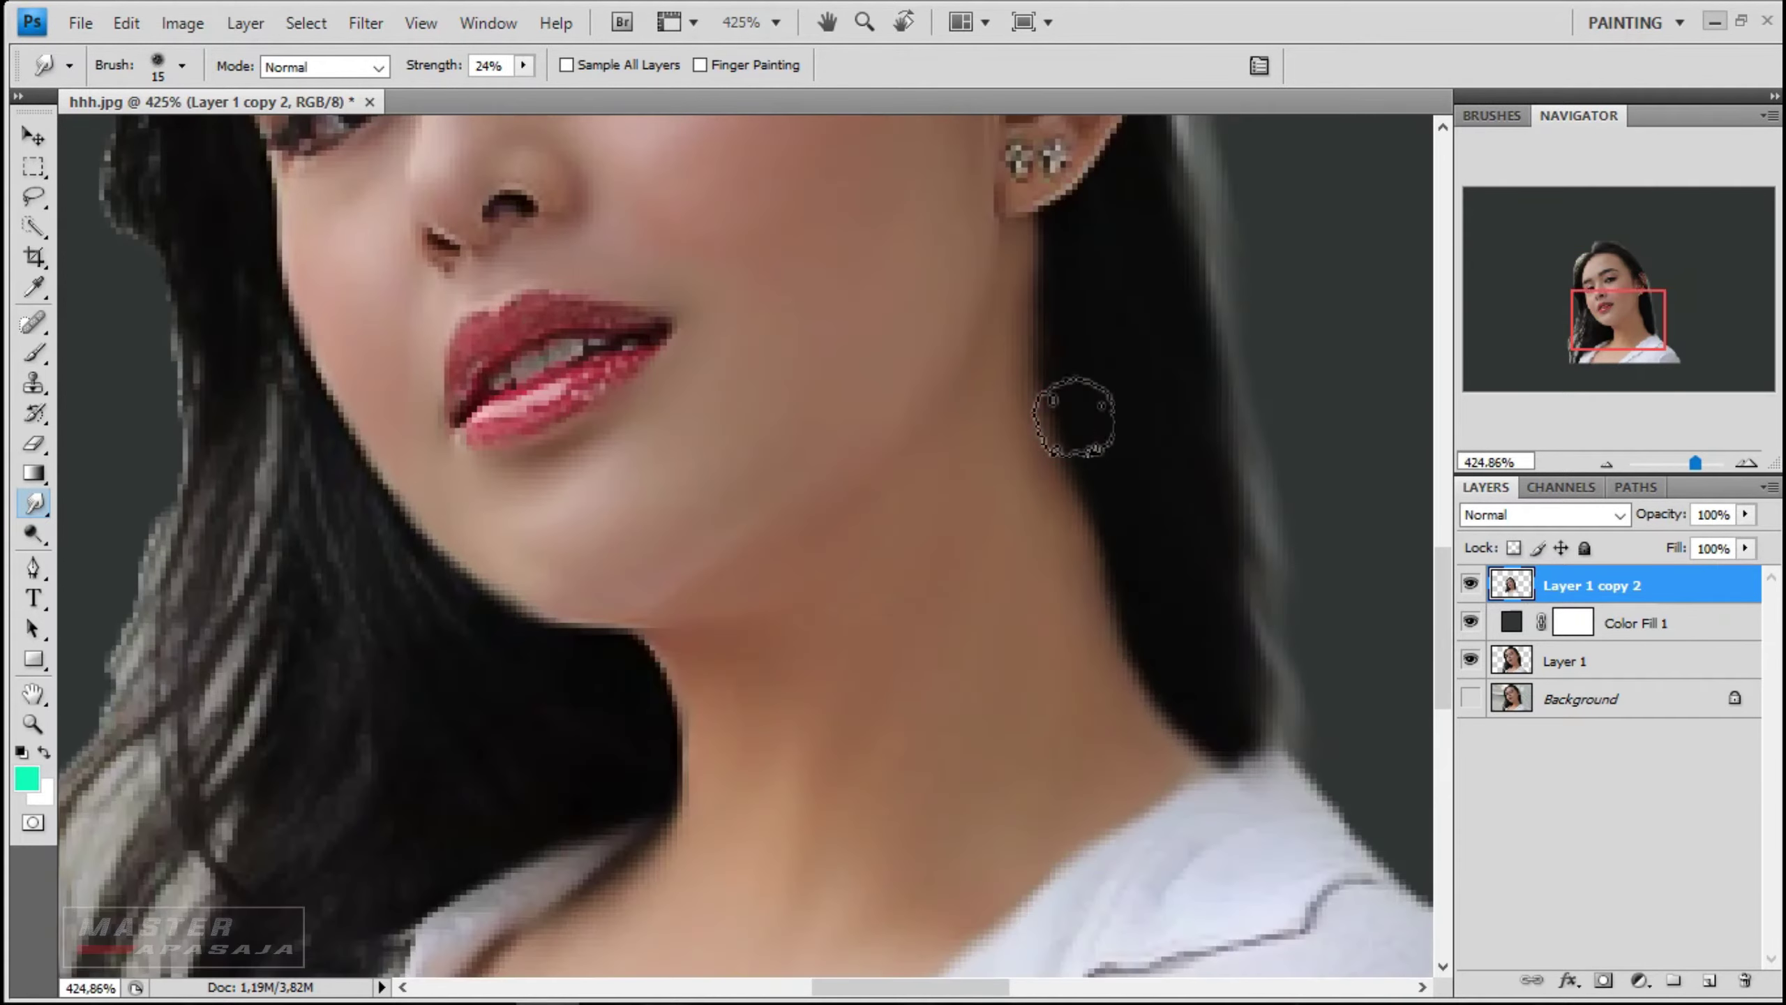
scroll(1195, 732, down, 2)
scroll(645, 280, up, 1)
- Smooth the pixelated strands along the upper-left hairline
mouse_move(646, 279)
mouse_down()
mouse_move(521, 351)
mouse_move(566, 366)
mouse_up()
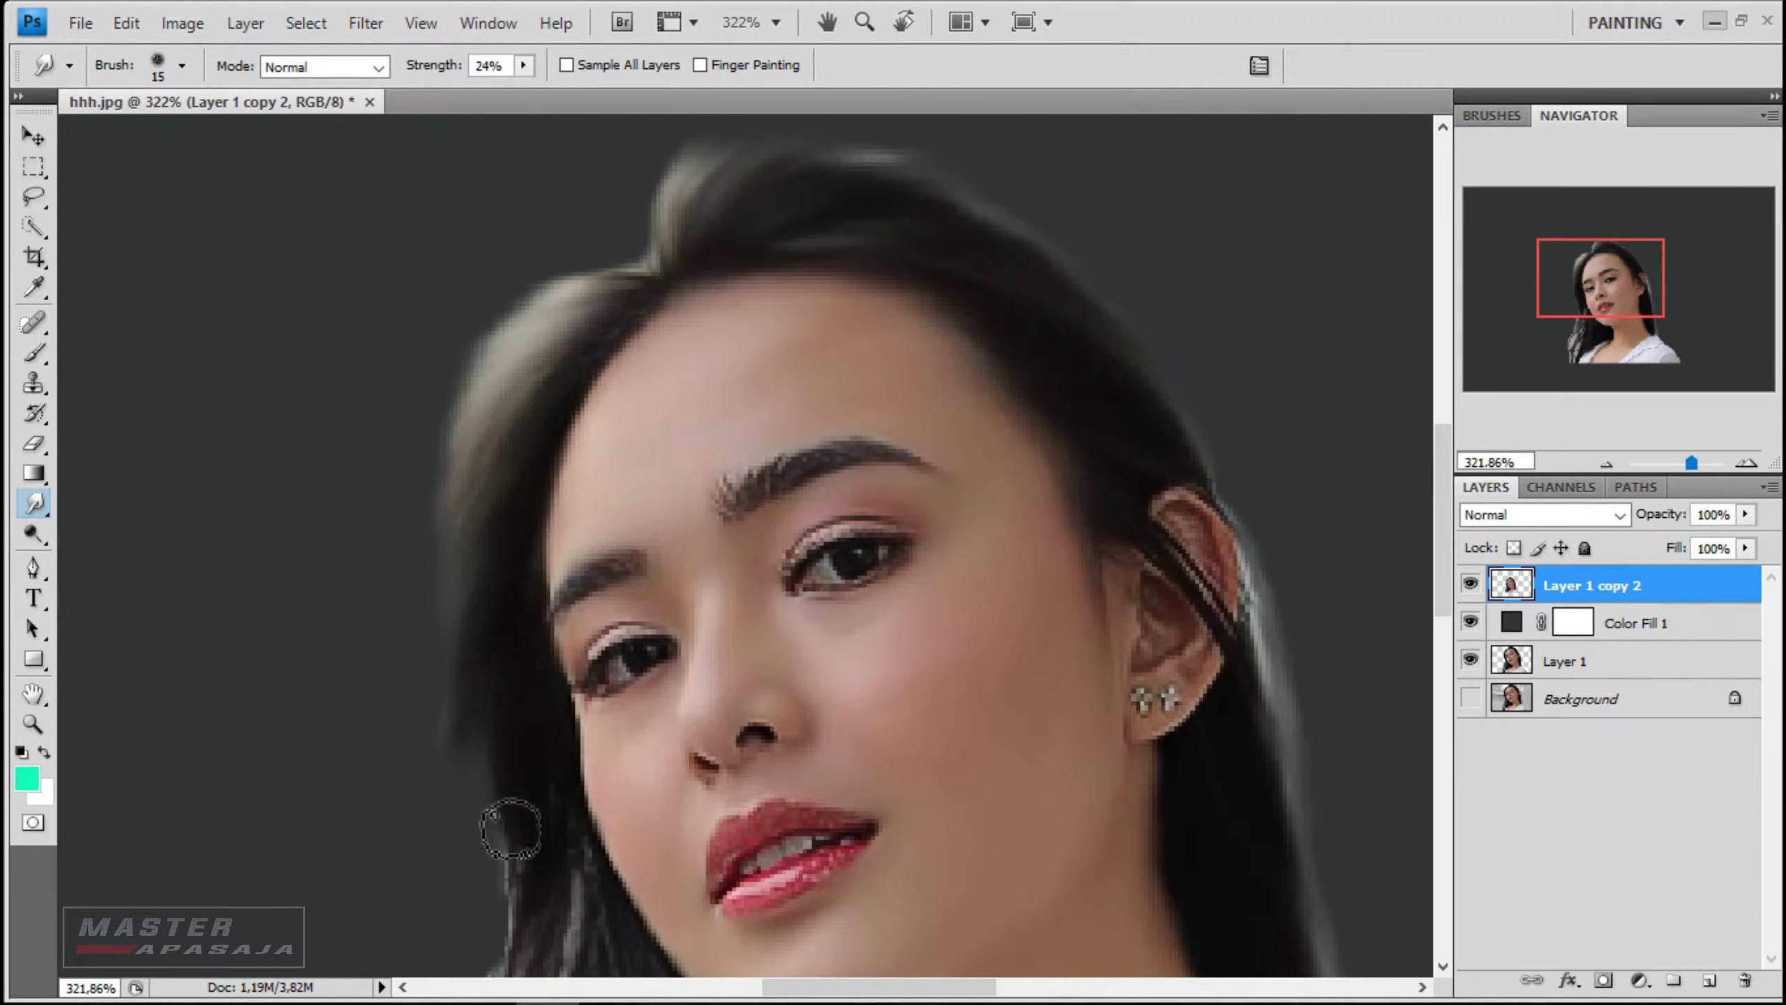
scroll(511, 829, down, 2)
scroll(578, 424, up, 2)
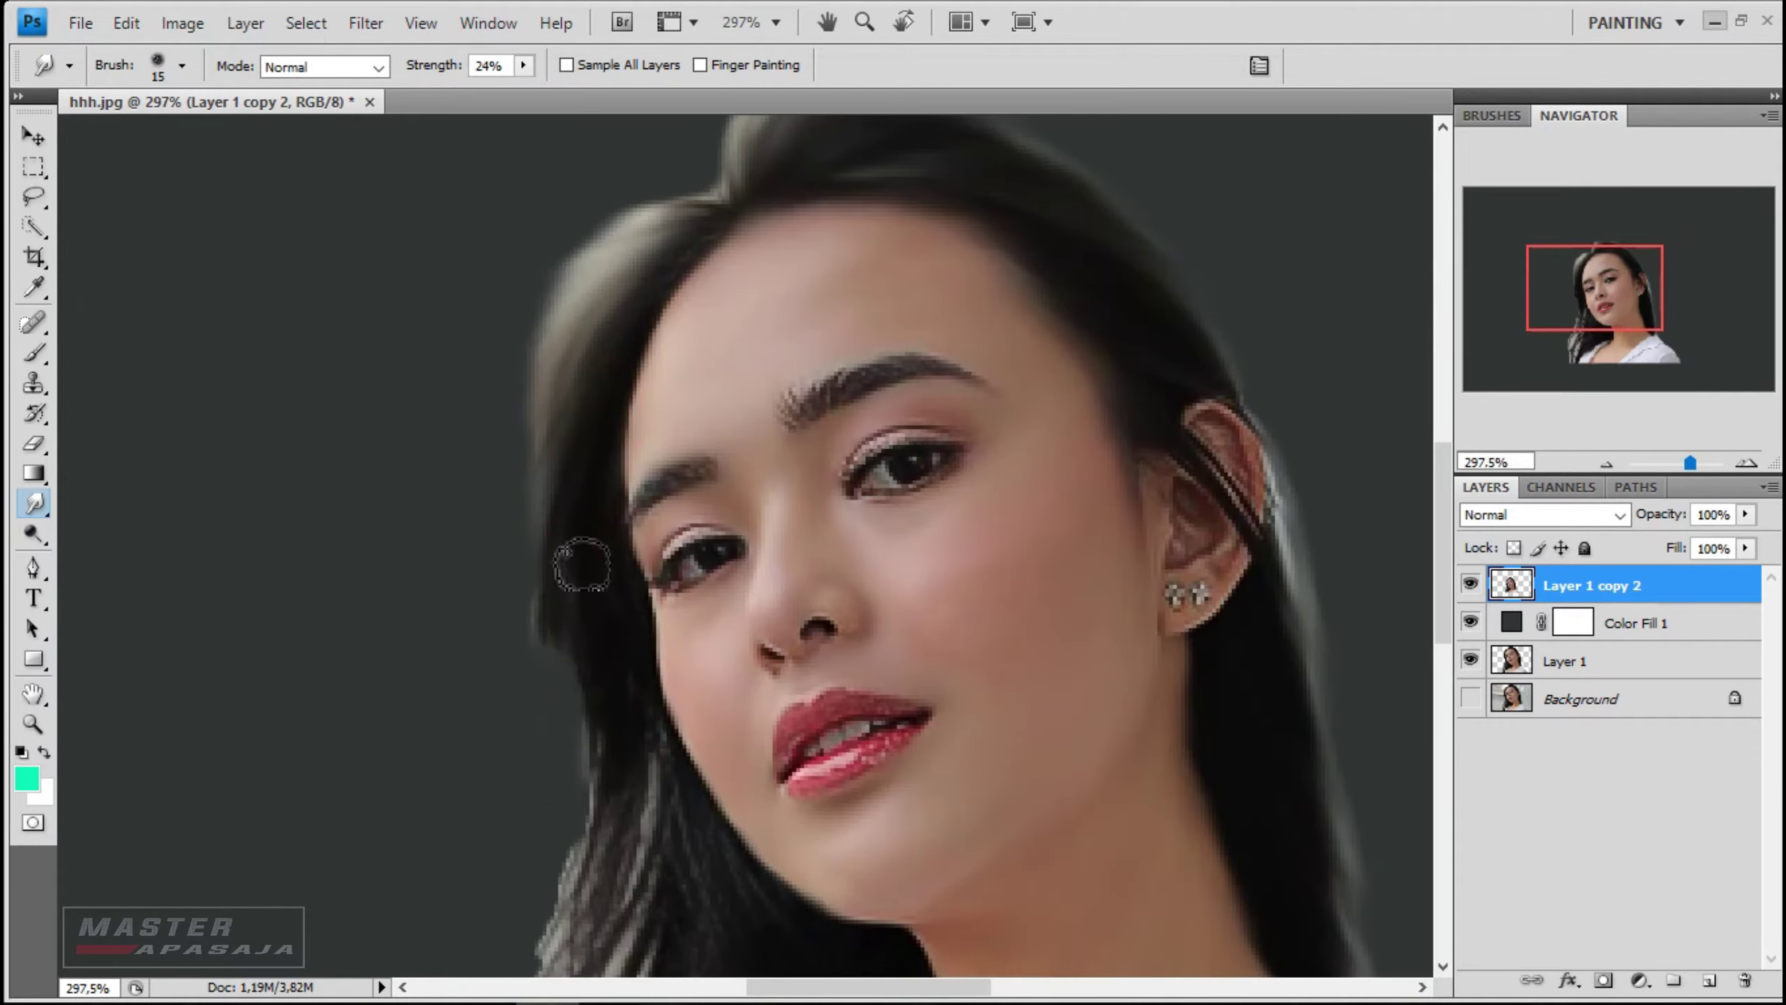
scroll(587, 746, down, 2)
scroll(633, 394, down, 2)
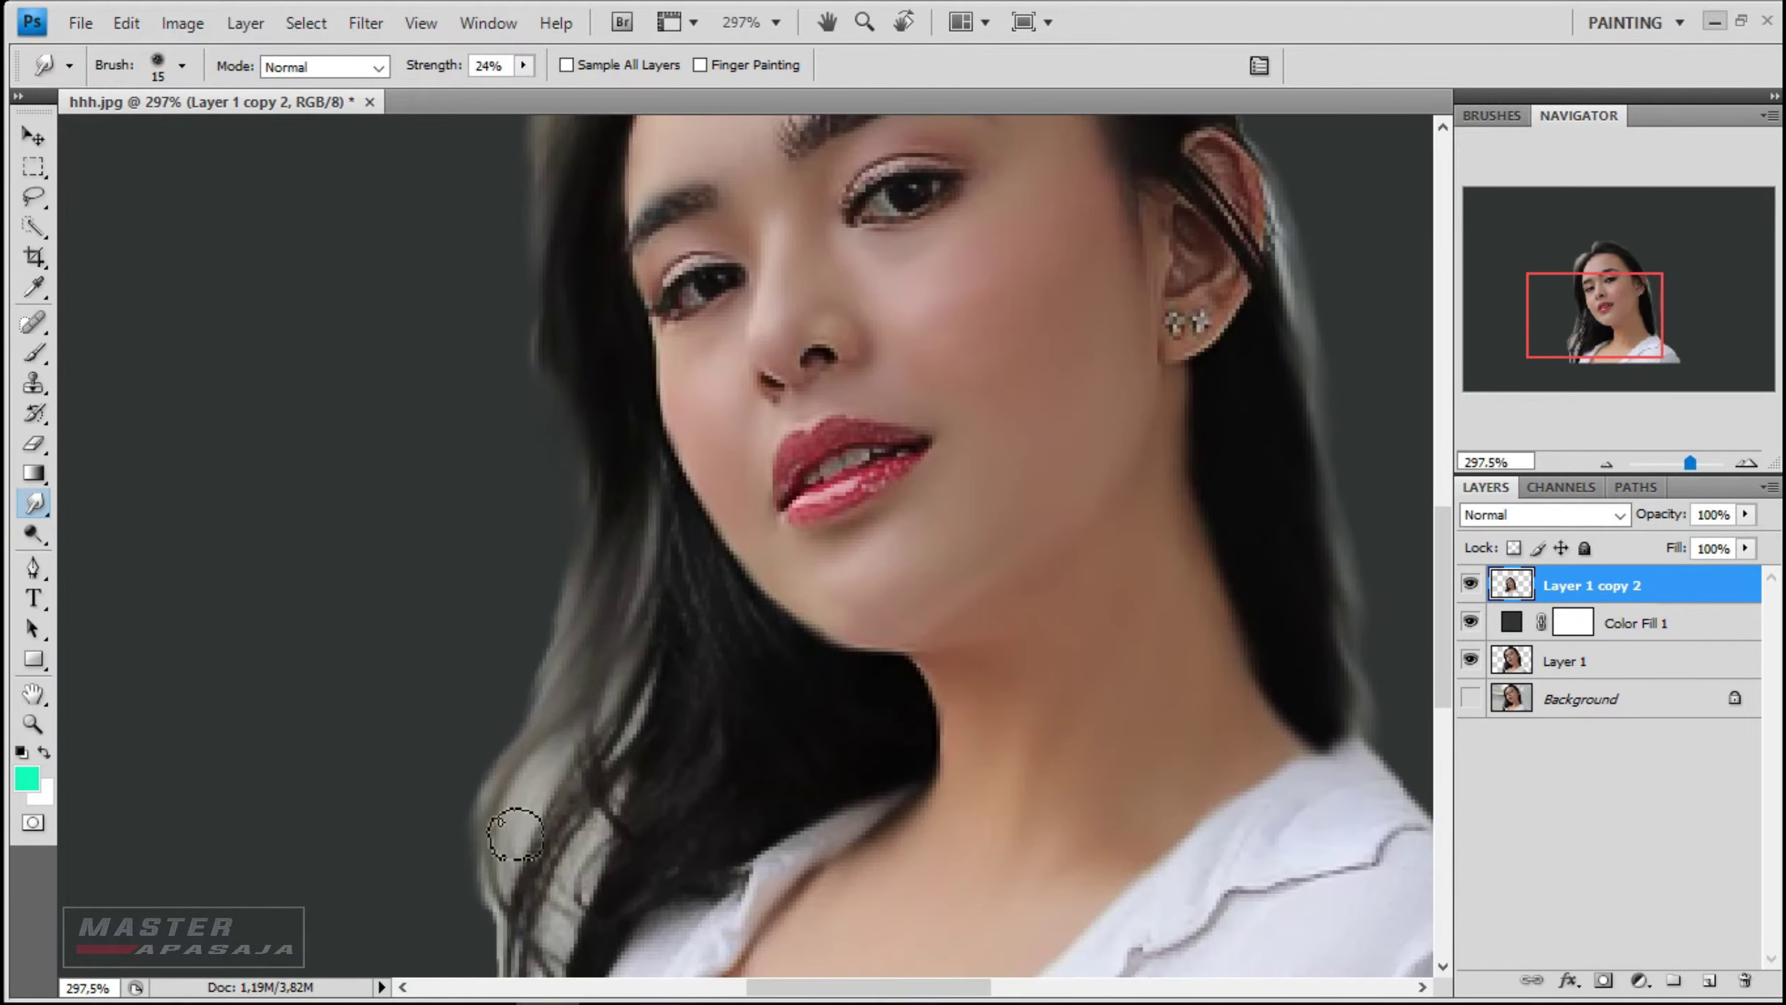
scroll(598, 841, up, 2)
scroll(672, 849, down, 2)
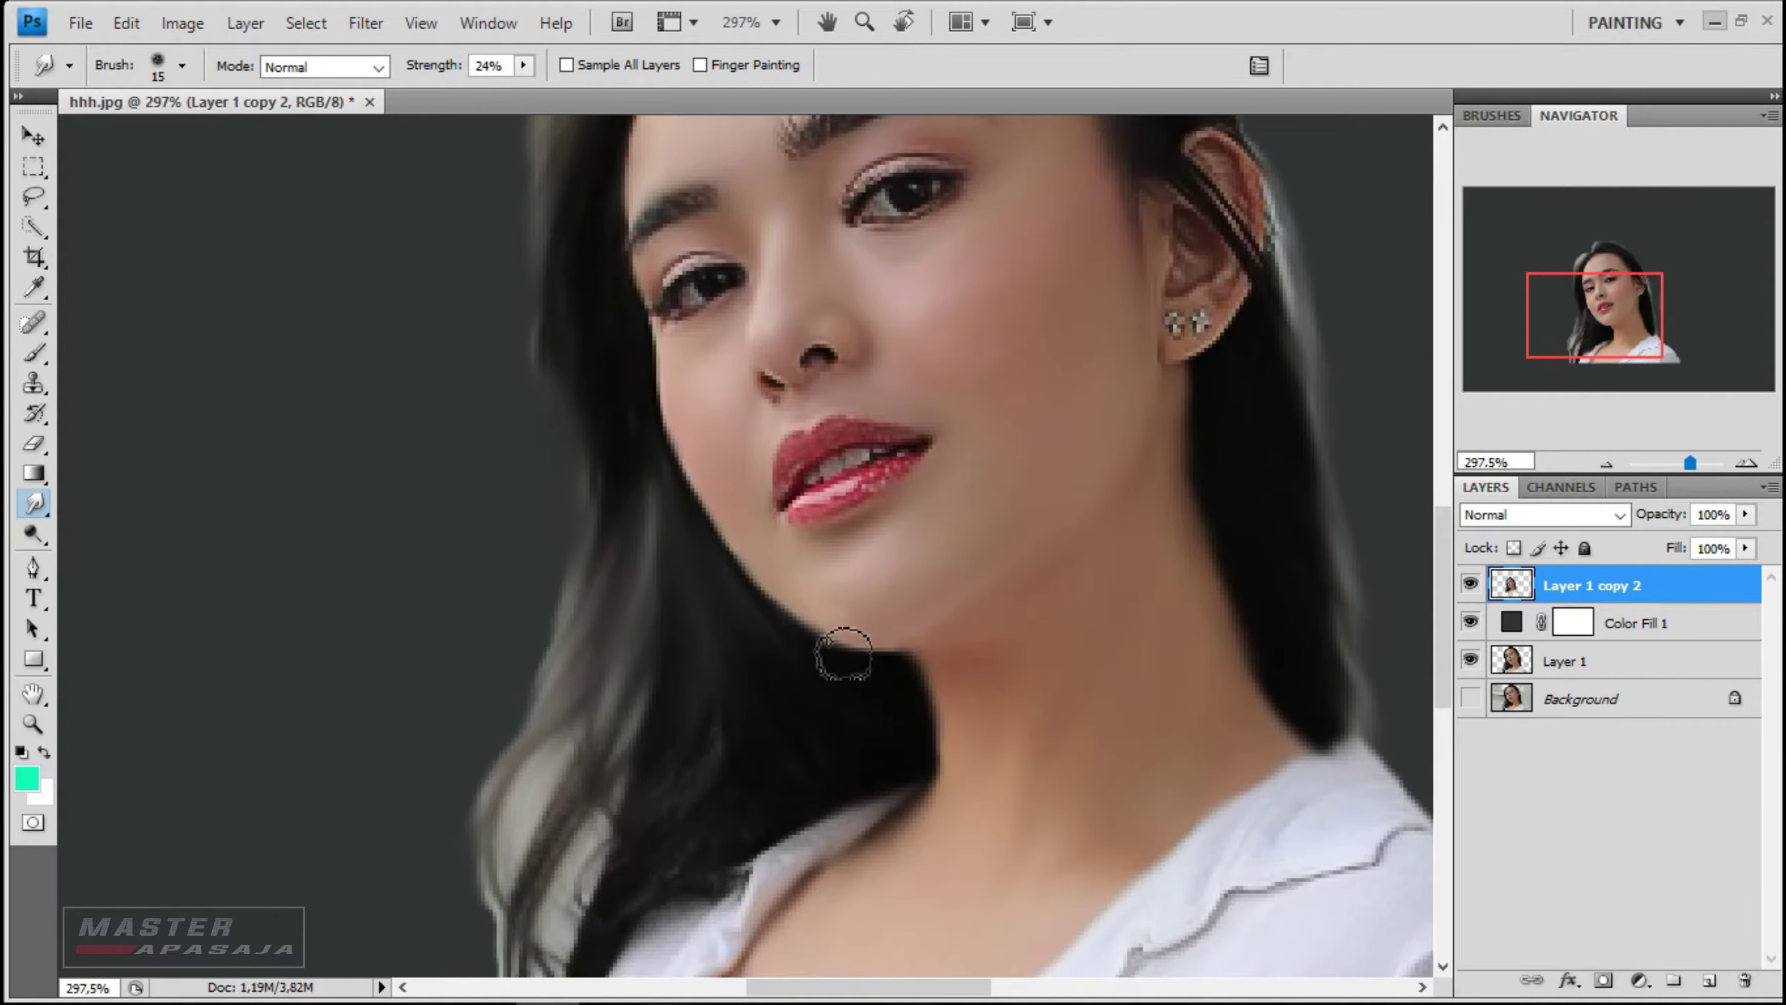
scroll(563, 879, down, 1)
scroll(879, 563, down, 2)
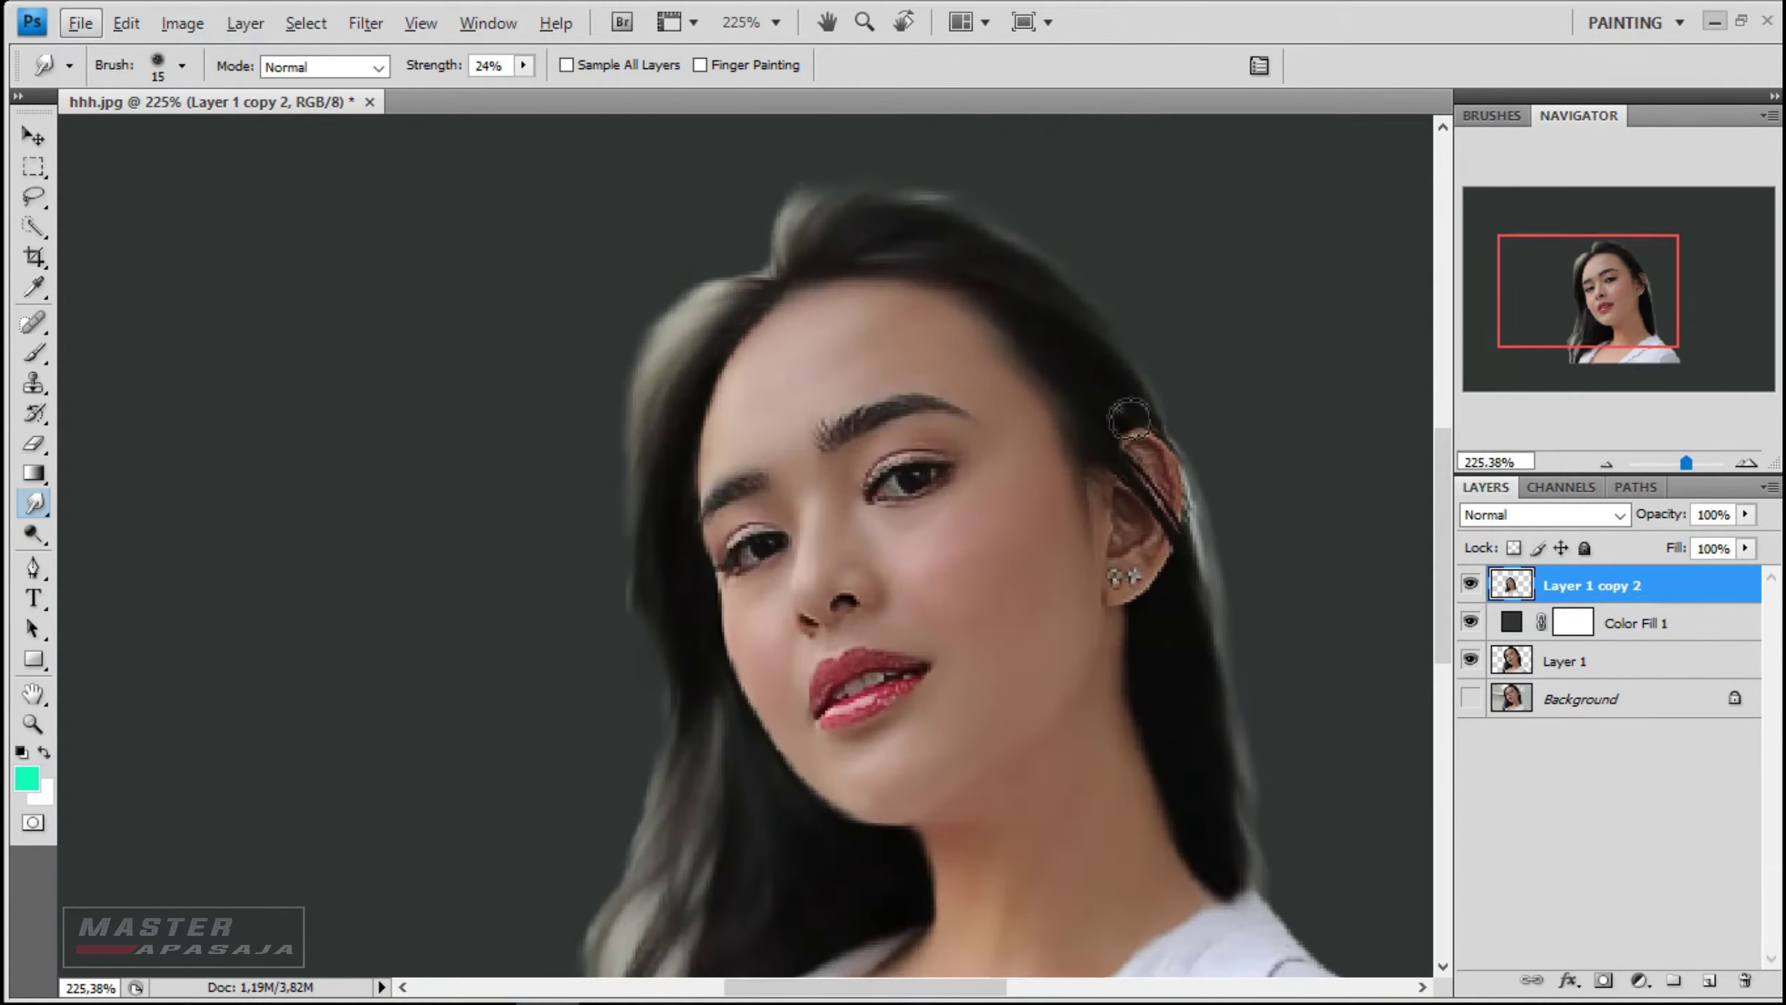
scroll(865, 327, up, 2)
scroll(865, 327, down, 2)
scroll(657, 411, down, 3)
- Enlarge the Smudge brush to 26 px and smudge the lower hair ends and shirt's right edge
right_click(518, 638)
key(Return)
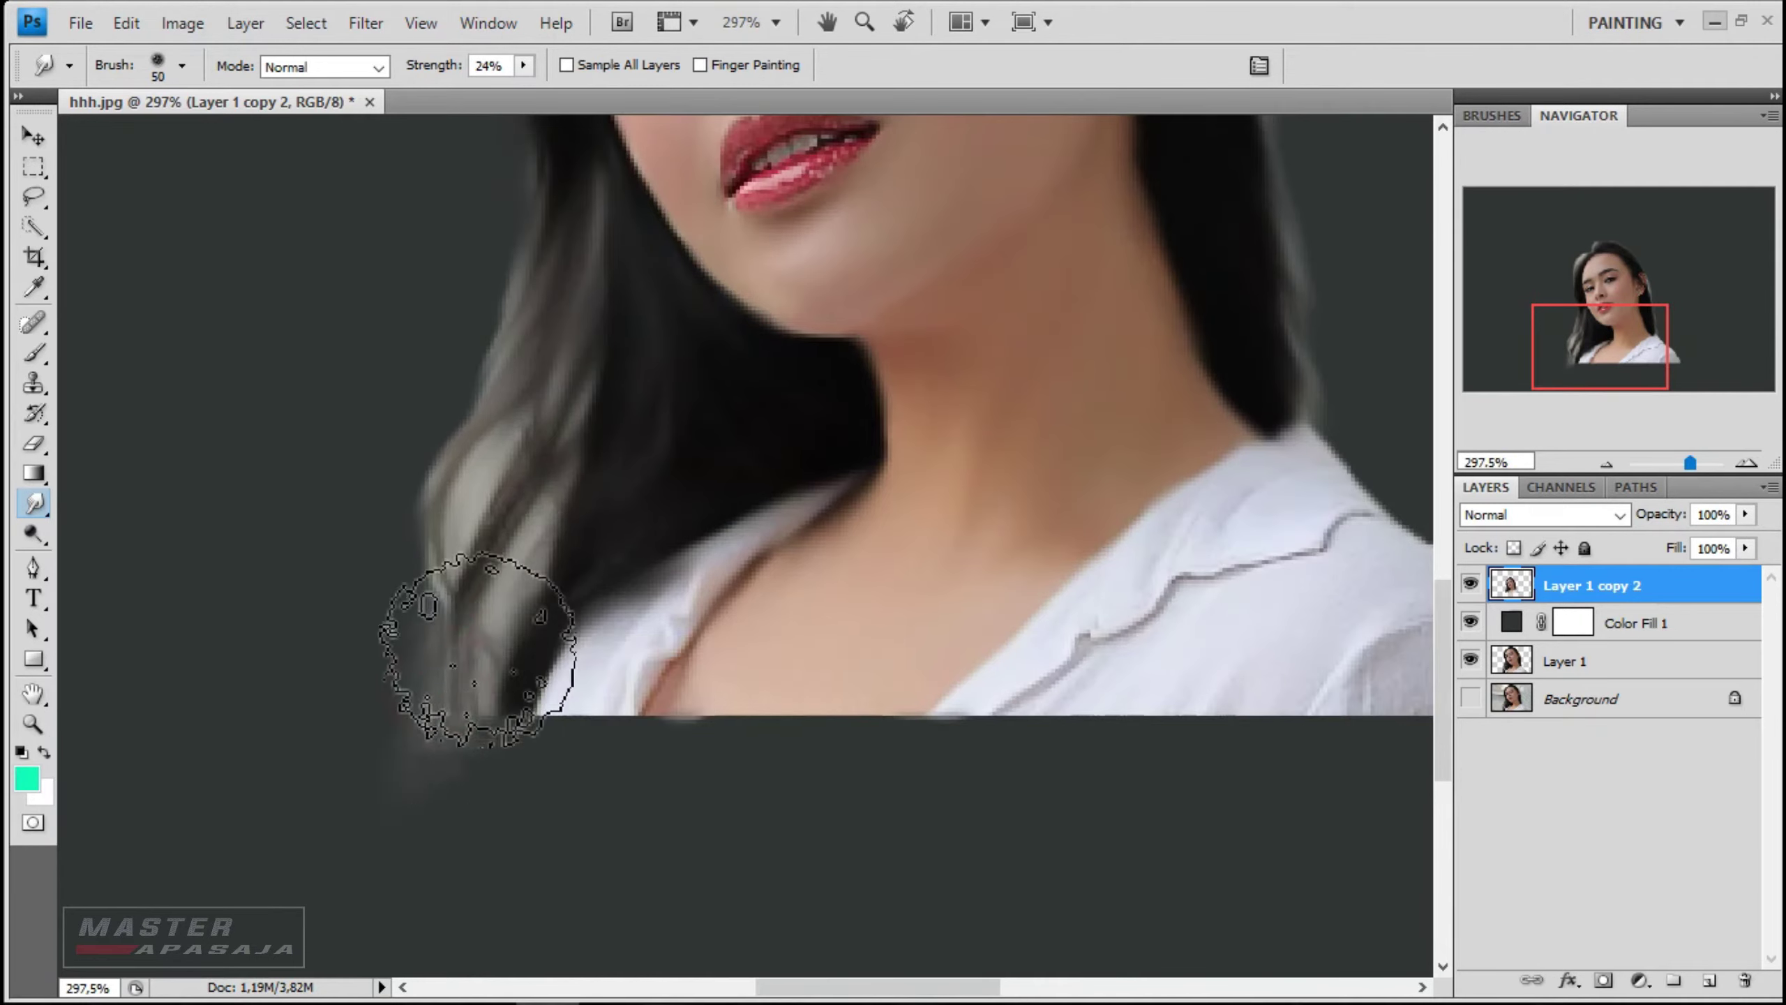
mouse_move(494, 617)
mouse_down()
mouse_move(477, 656)
mouse_move(1032, 813)
mouse_move(1248, 778)
mouse_up()
scroll(1136, 798, up, 2)
drag(1137, 798, 1208, 838)
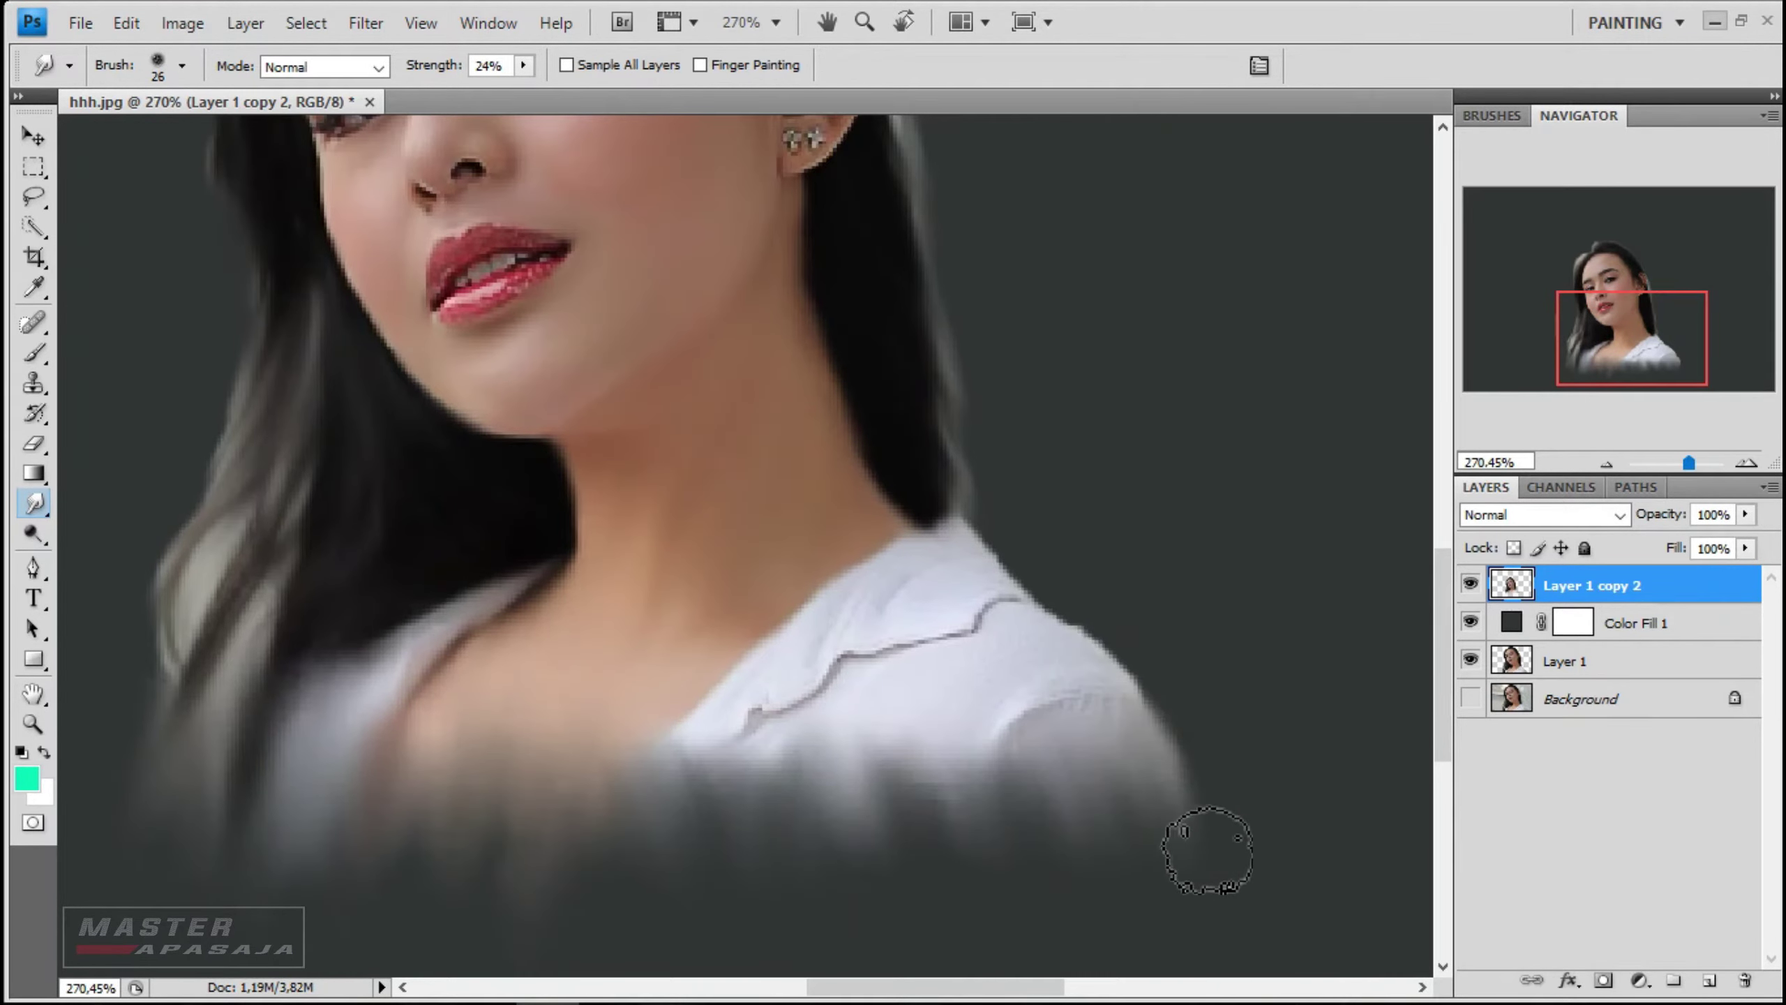
scroll(255, 621, down, 3)
- Fade the bottom of the neck and shirt and blend the shoulder area
scroll(255, 621, left, 3)
drag(850, 523, 902, 650)
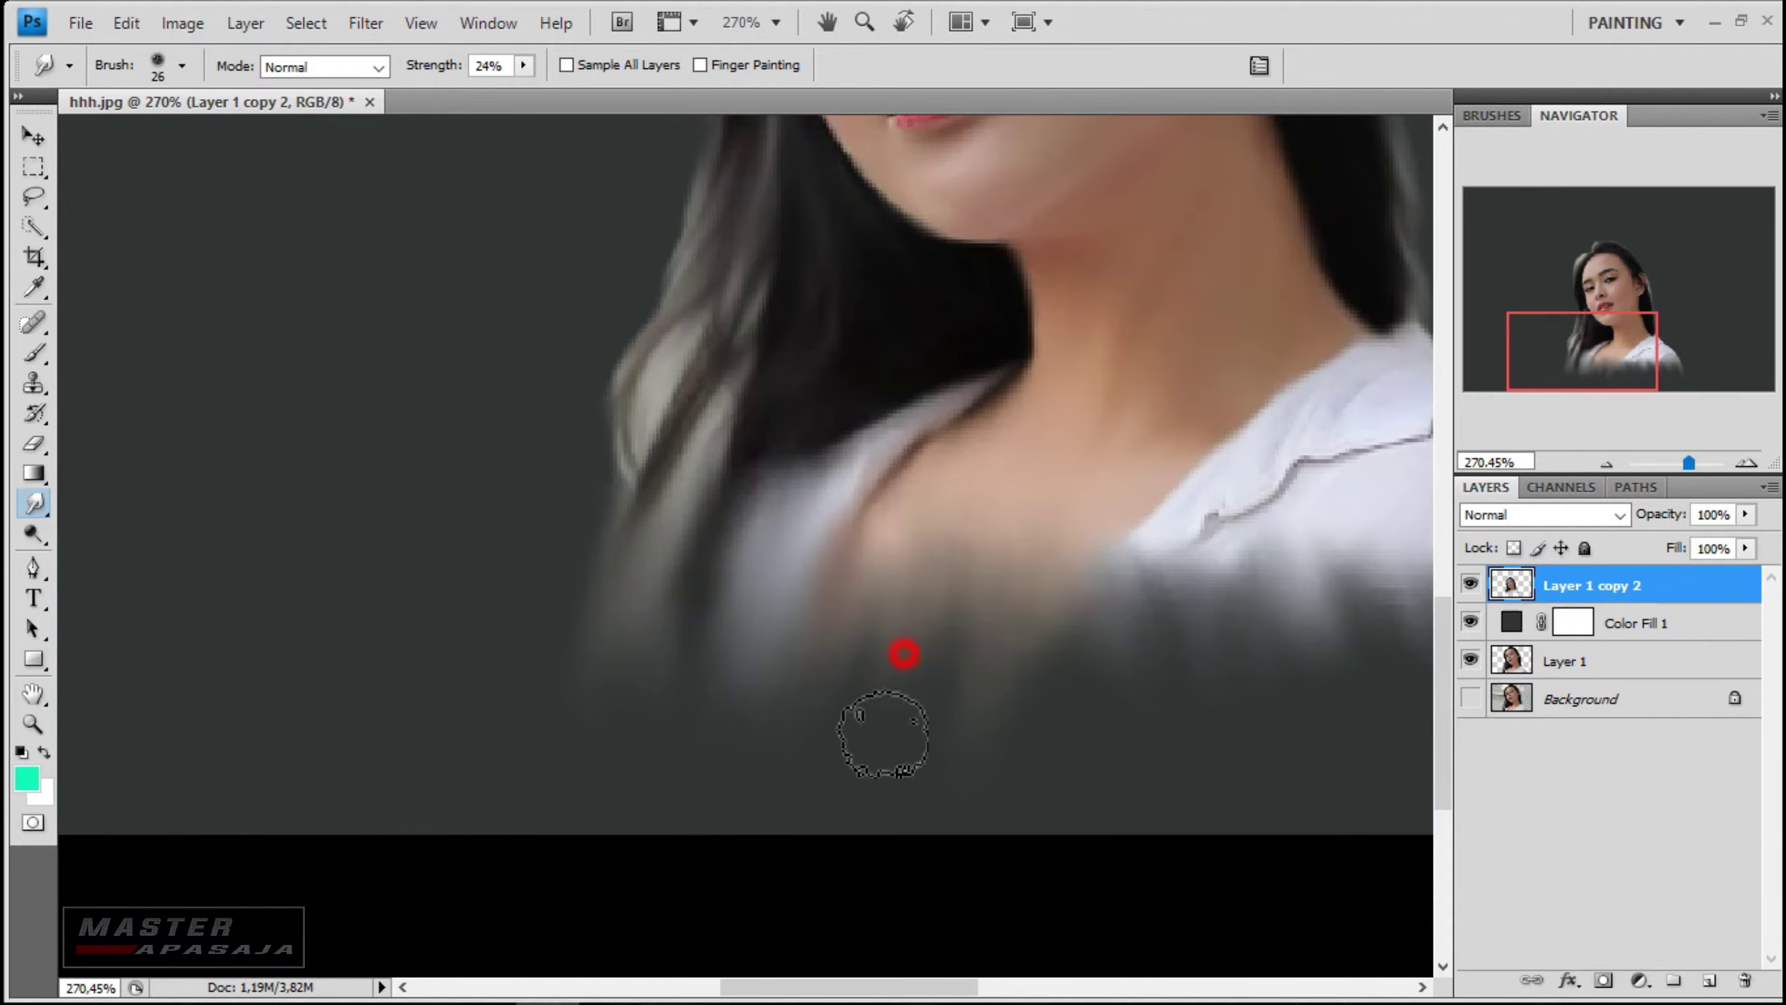
scroll(1266, 482, down, 3)
scroll(1267, 482, up, 2)
click(920, 633)
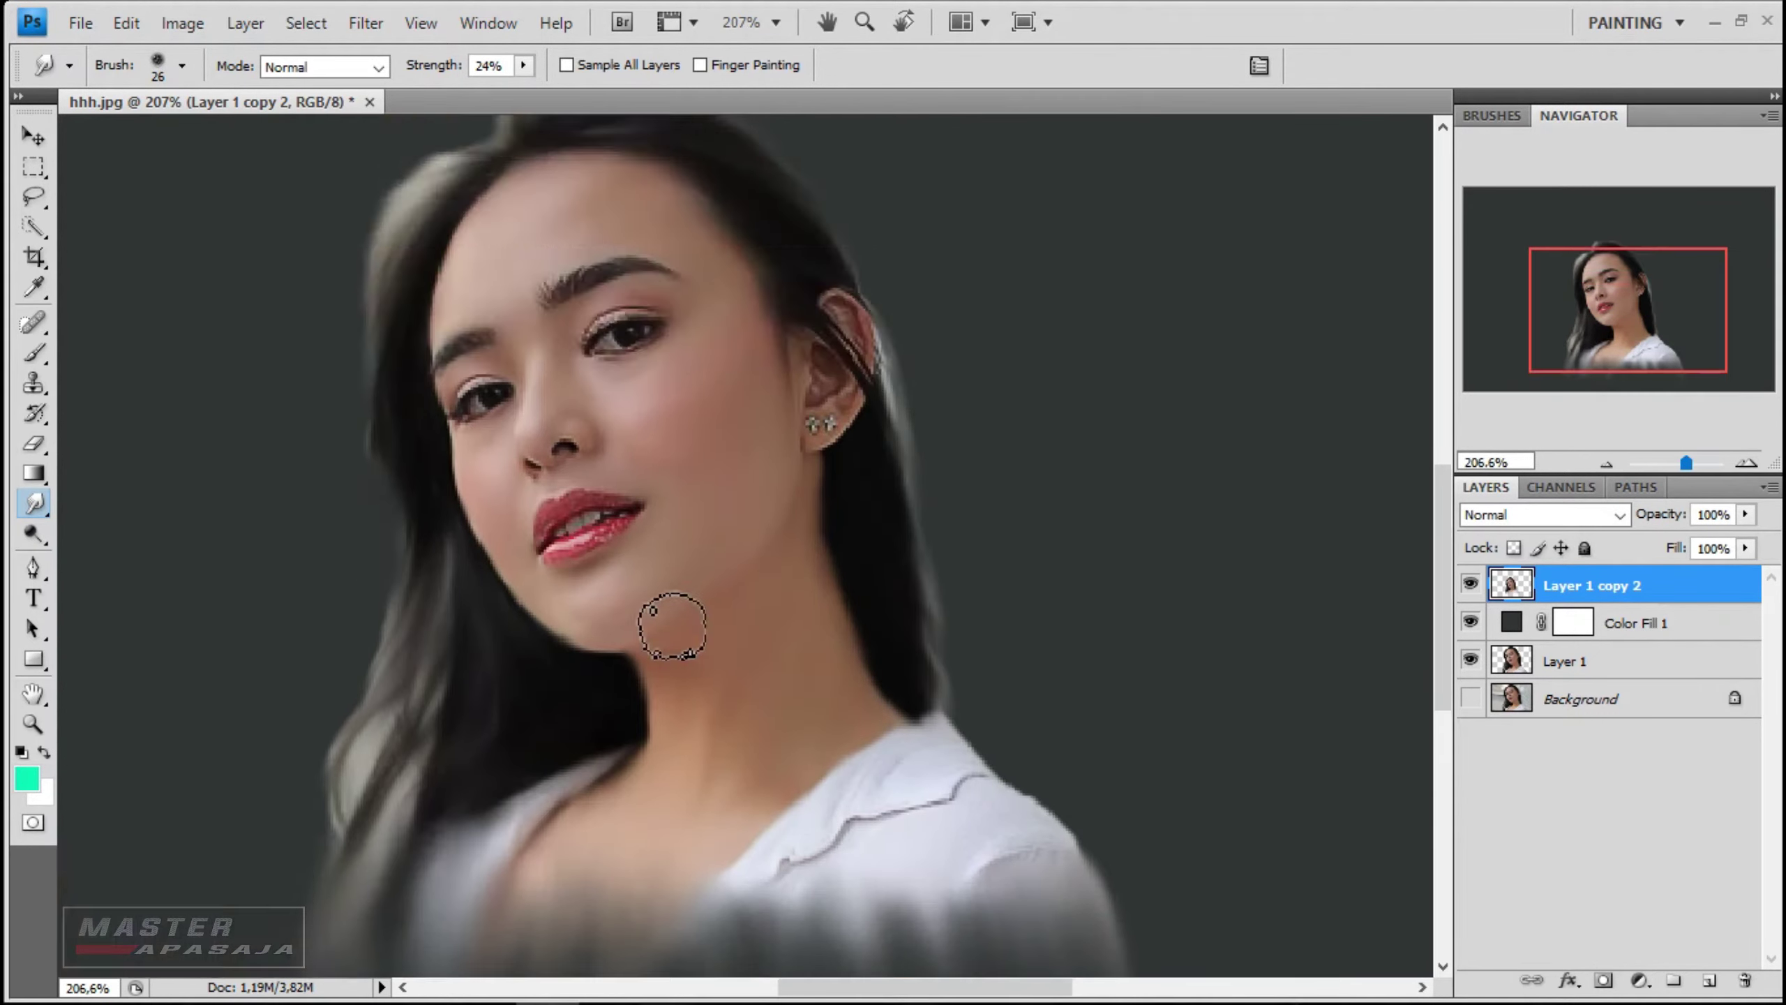
scroll(669, 617, up, 3)
right_click(591, 579)
- Set the Smudge brush to 7 px and soften the left eyebrow
key(Return)
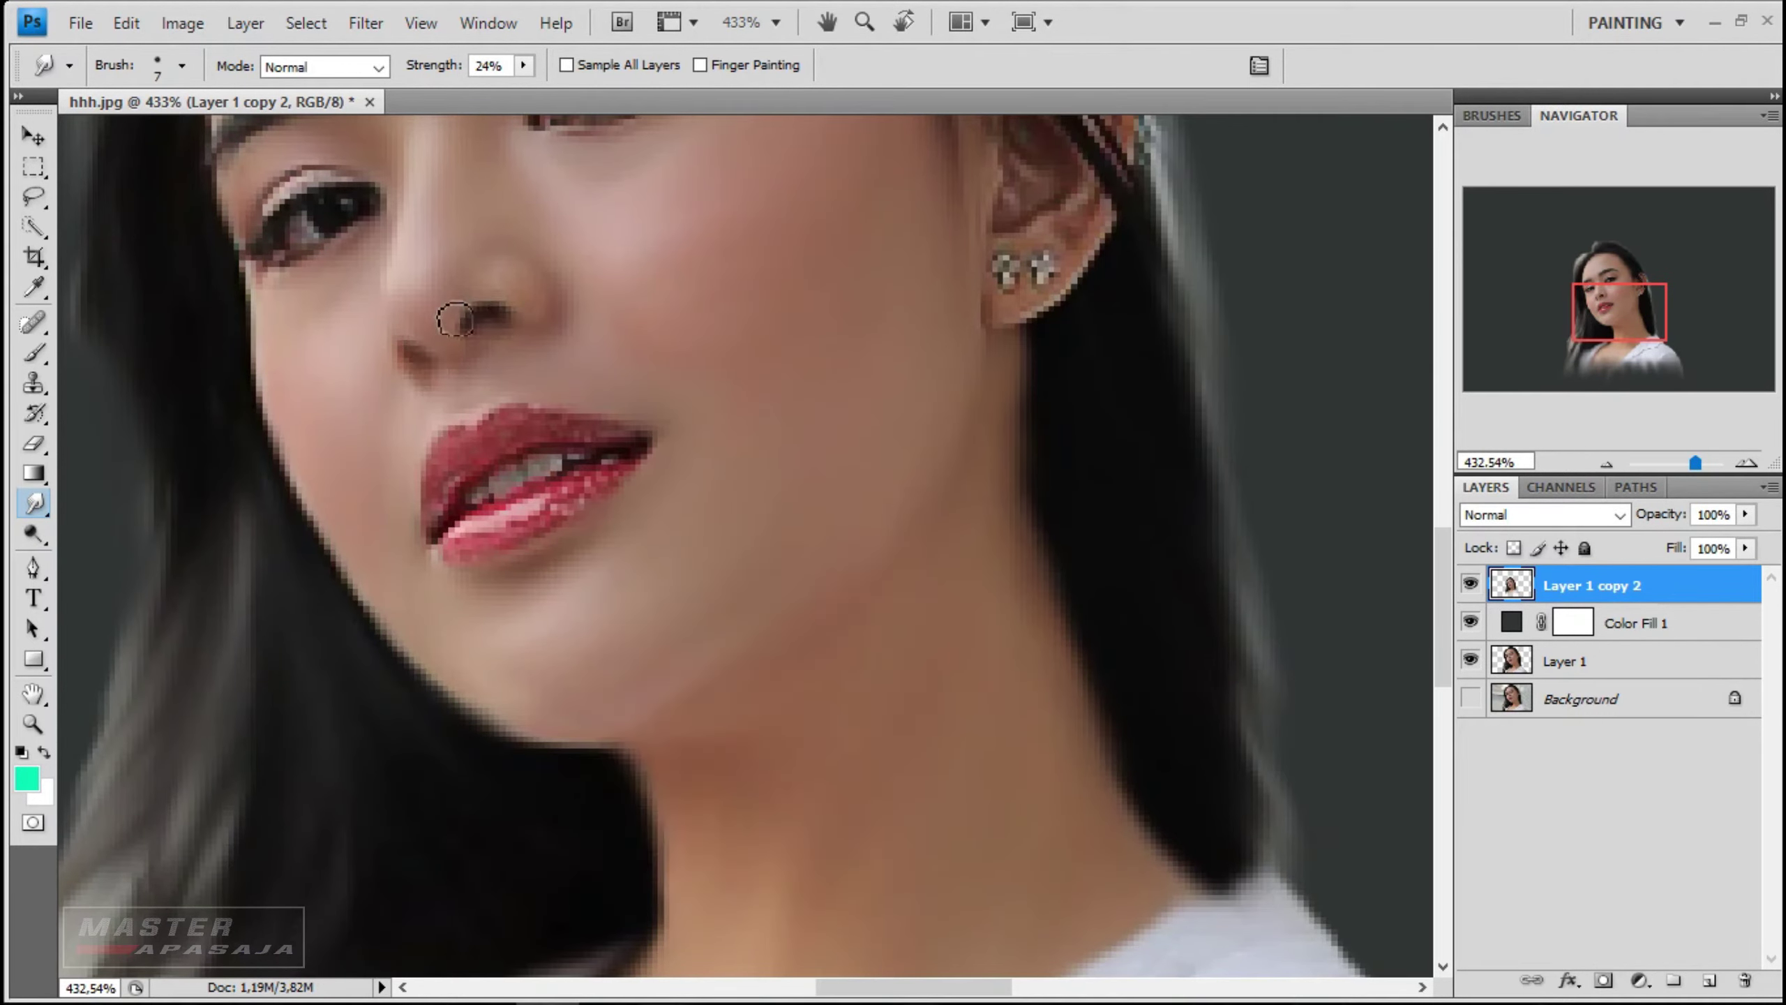
scroll(395, 242, down, 2)
scroll(623, 469, up, 2)
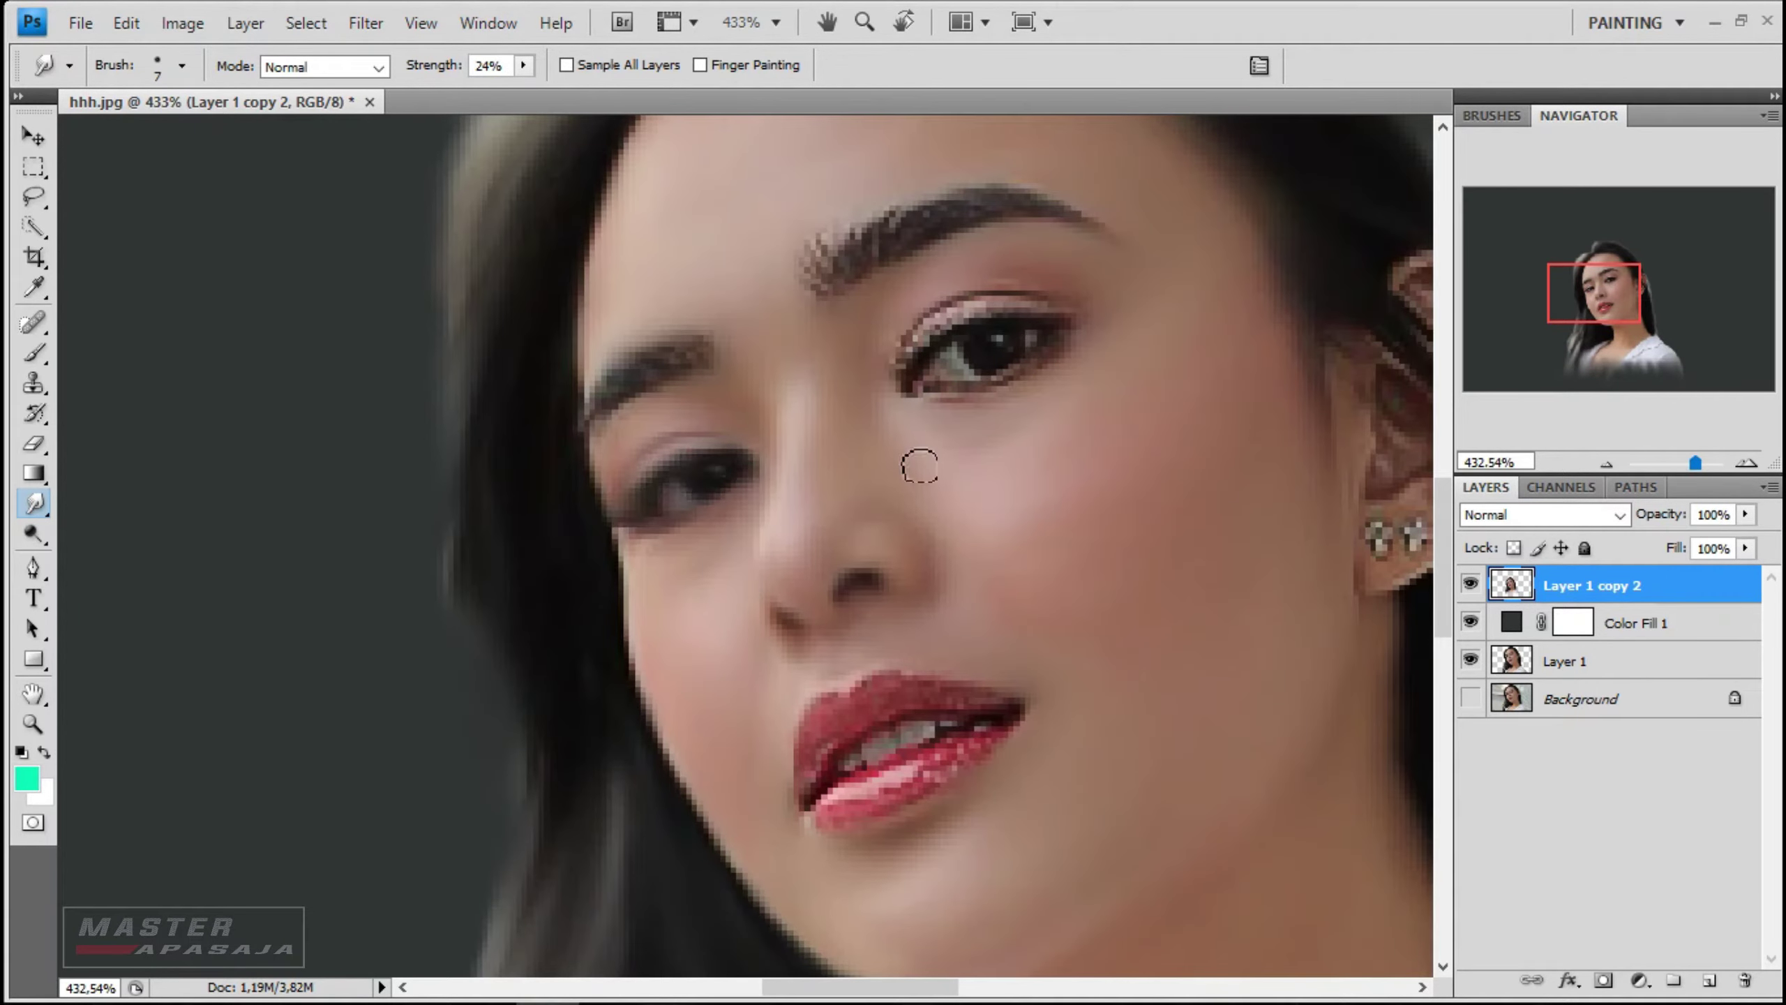
scroll(904, 386, down, 2)
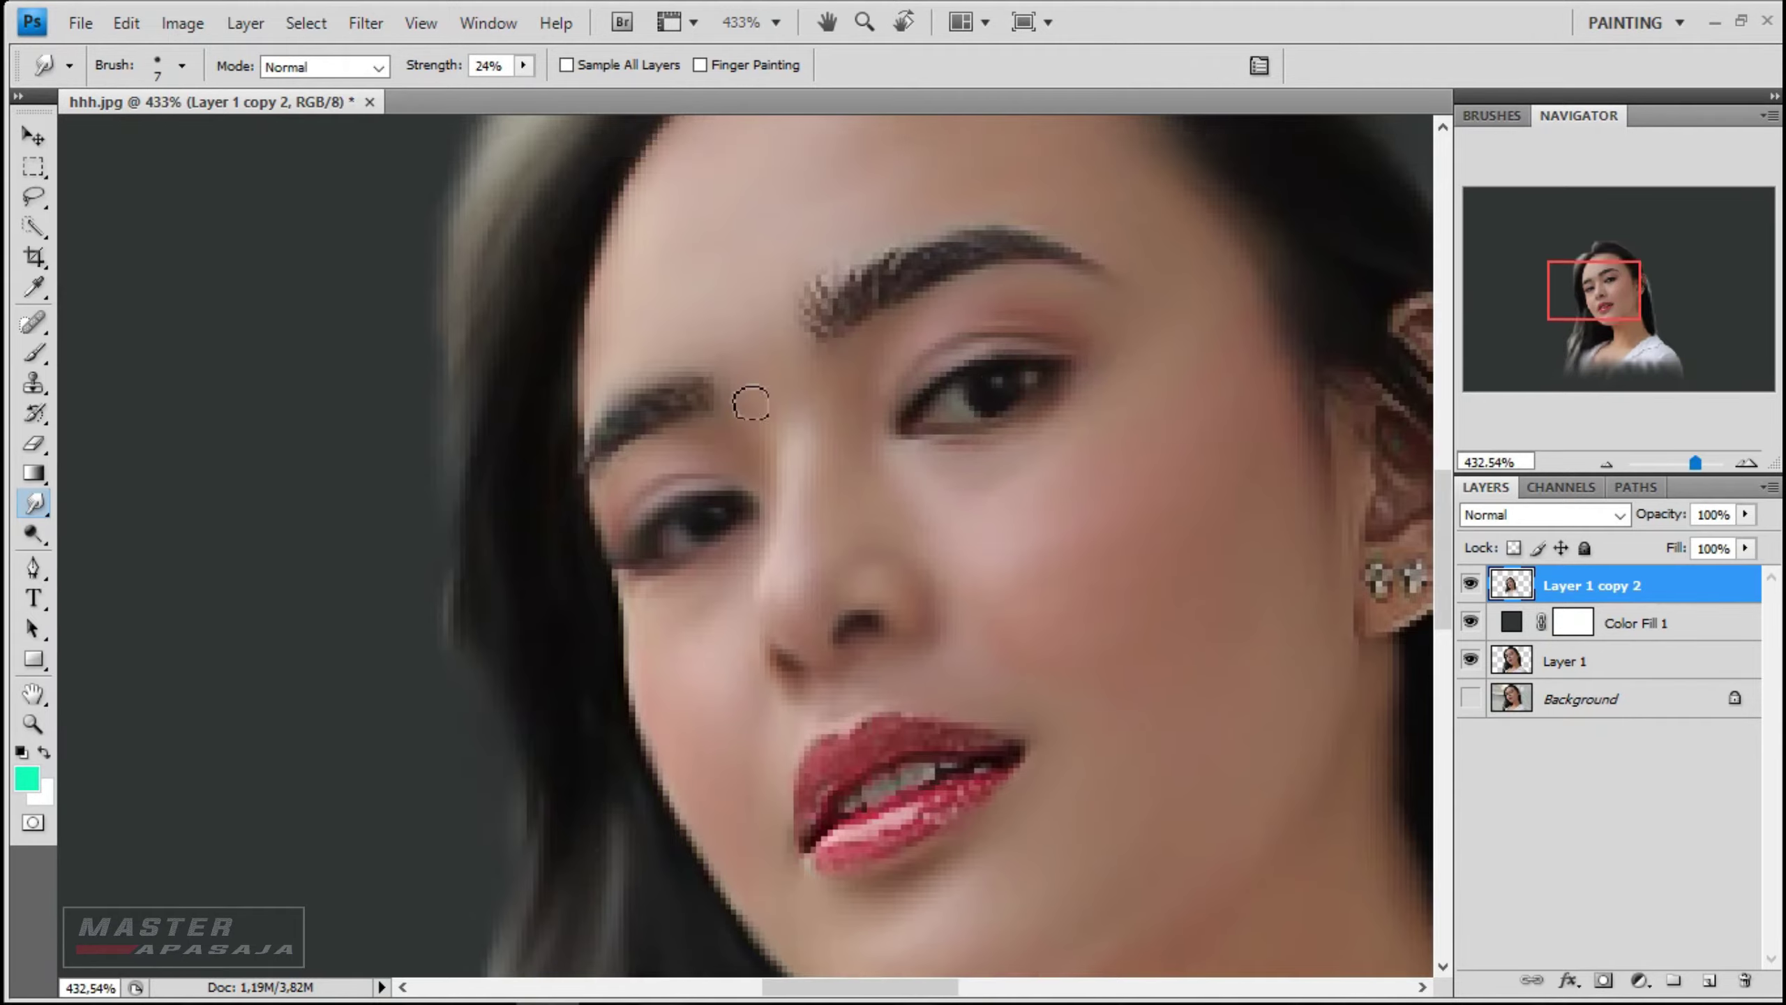
scroll(941, 565, up, 2)
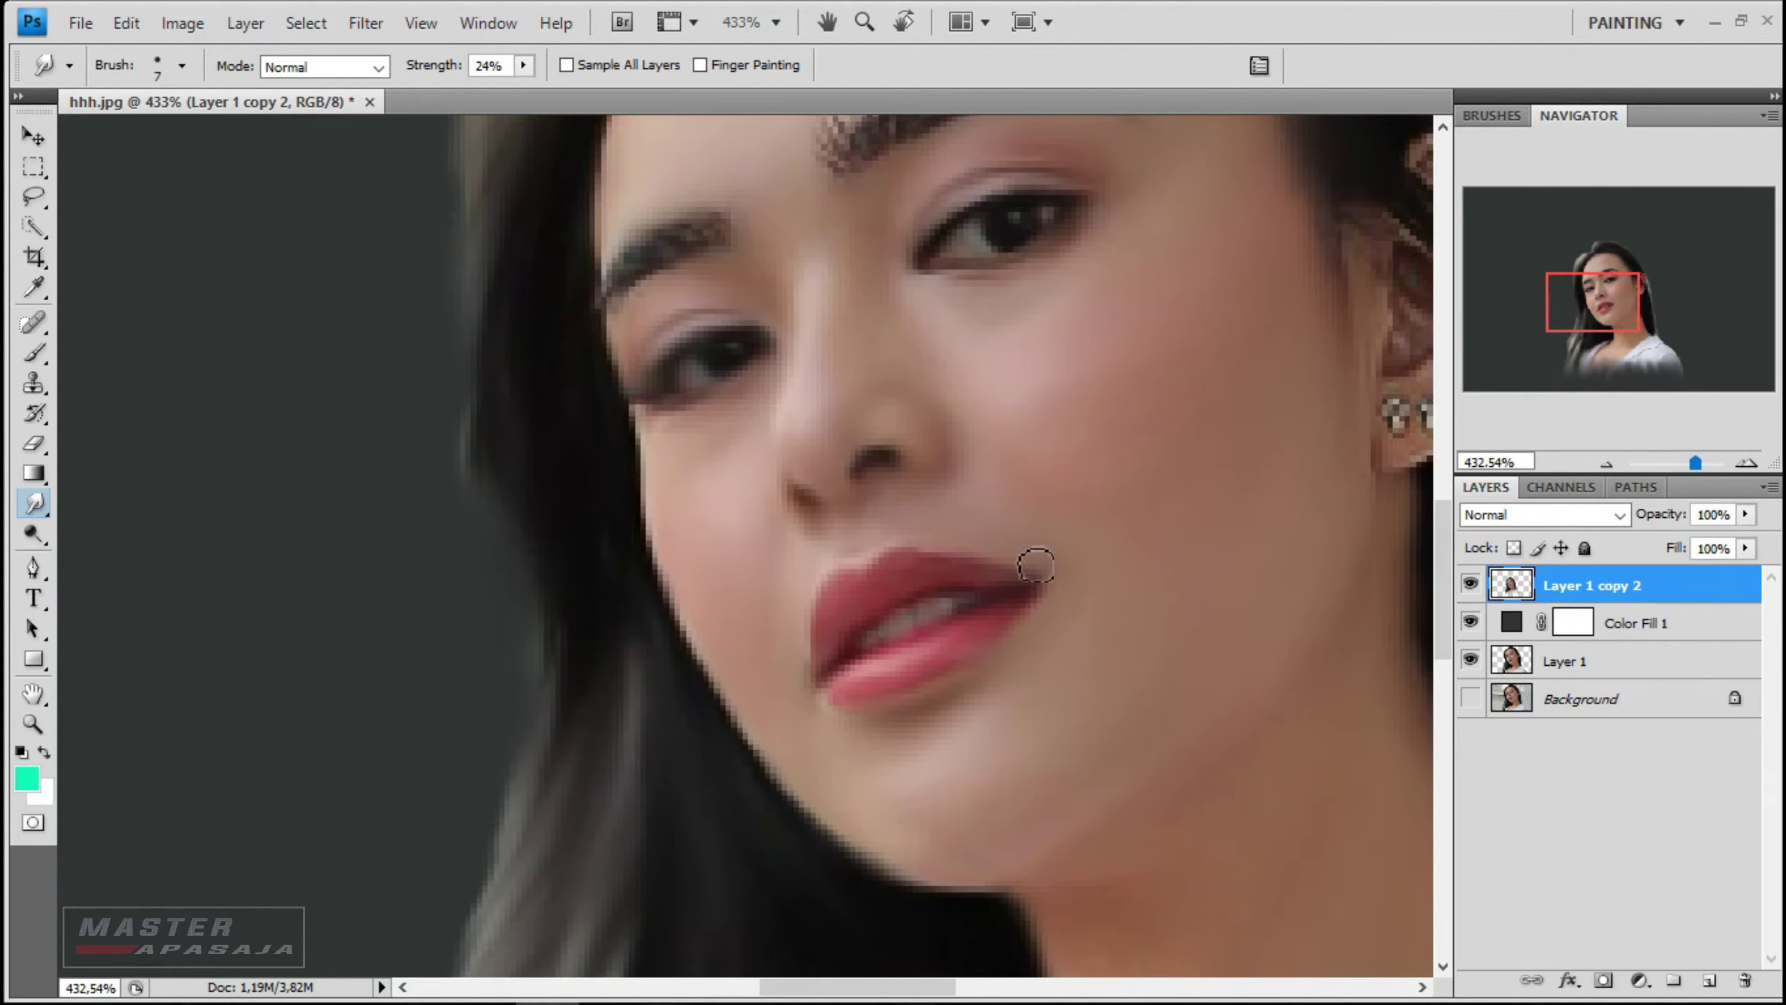
scroll(1036, 565, down, 2)
scroll(729, 441, up, 2)
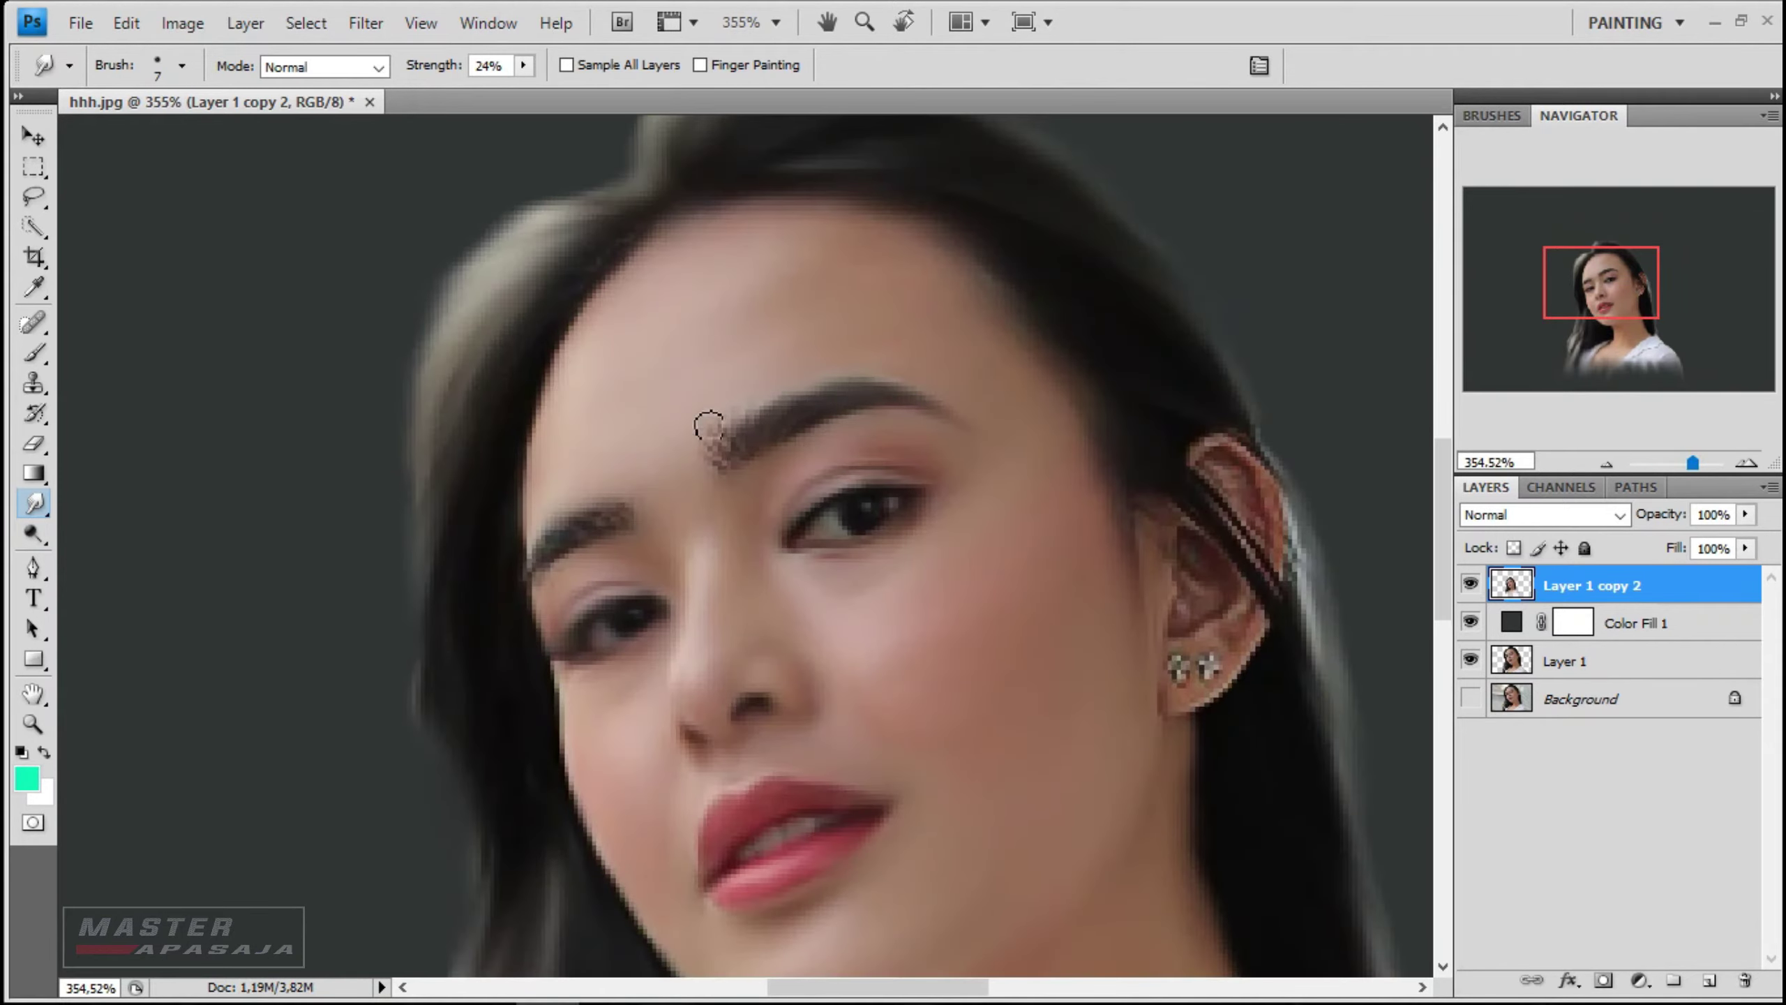
scroll(758, 443, down, 2)
click(581, 433)
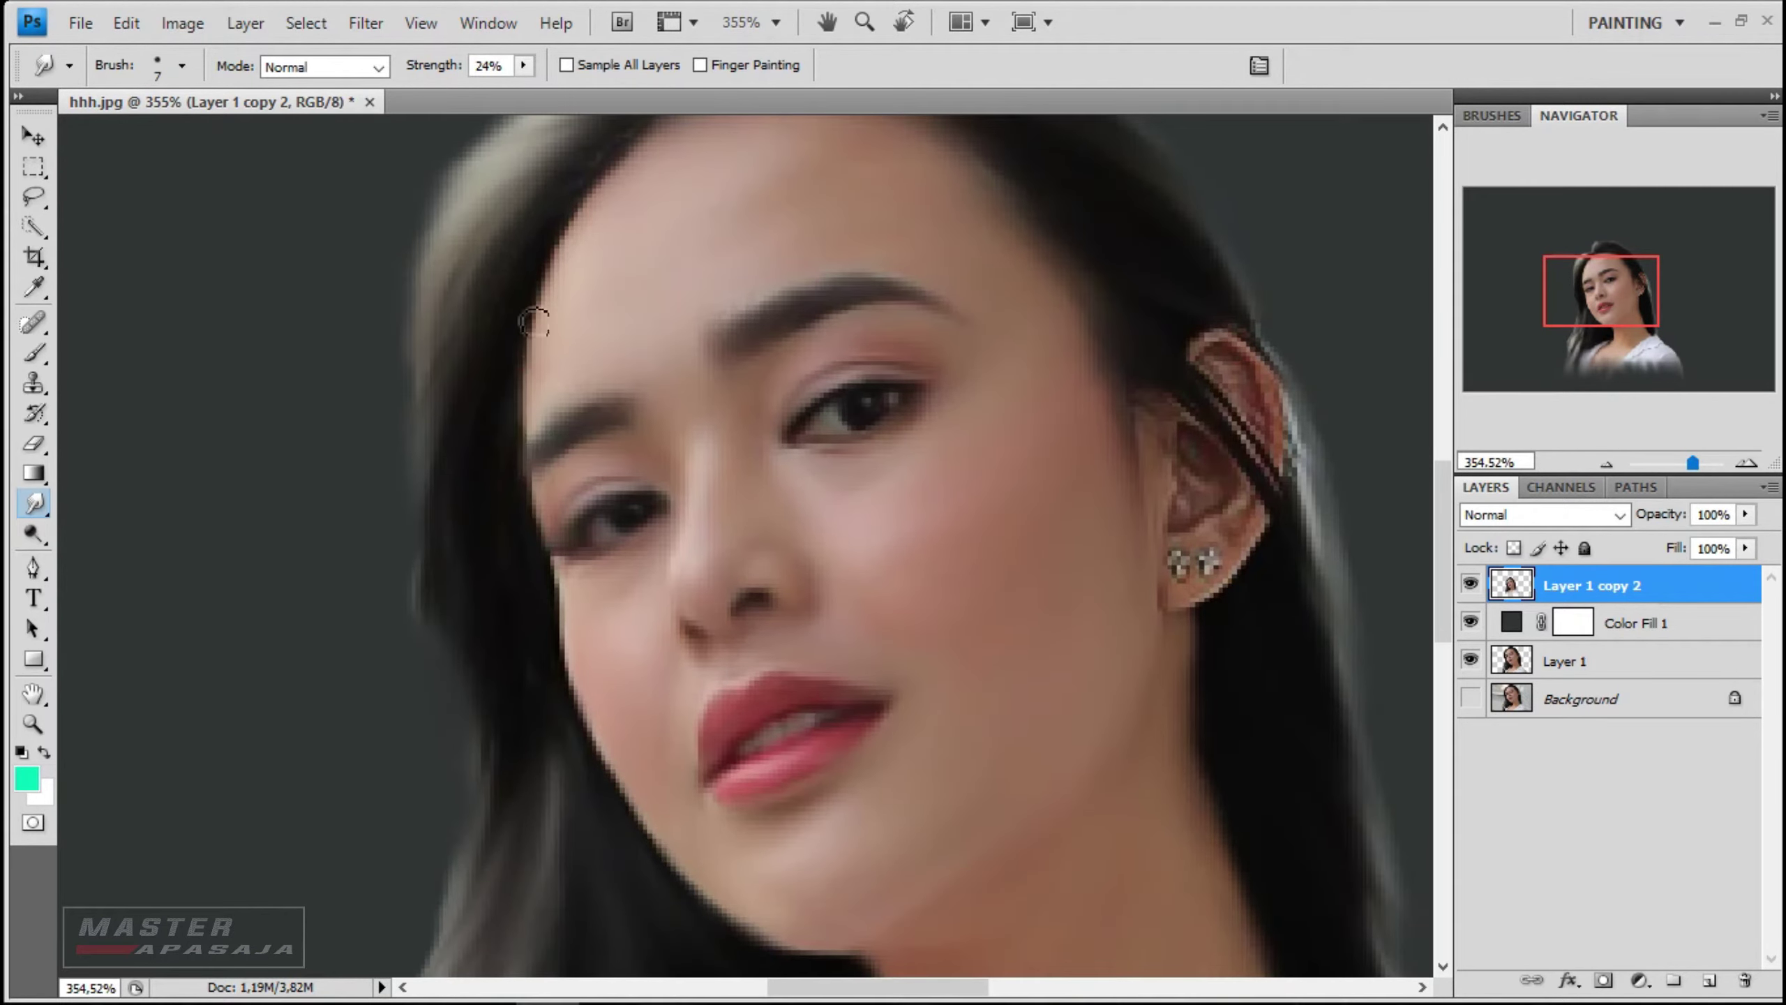
- Smudge the earring away and blend the skin around the upper ear
scroll(535, 322, down, 1)
scroll(633, 422, down, 1)
scroll(808, 528, up, 1)
scroll(851, 550, up, 1)
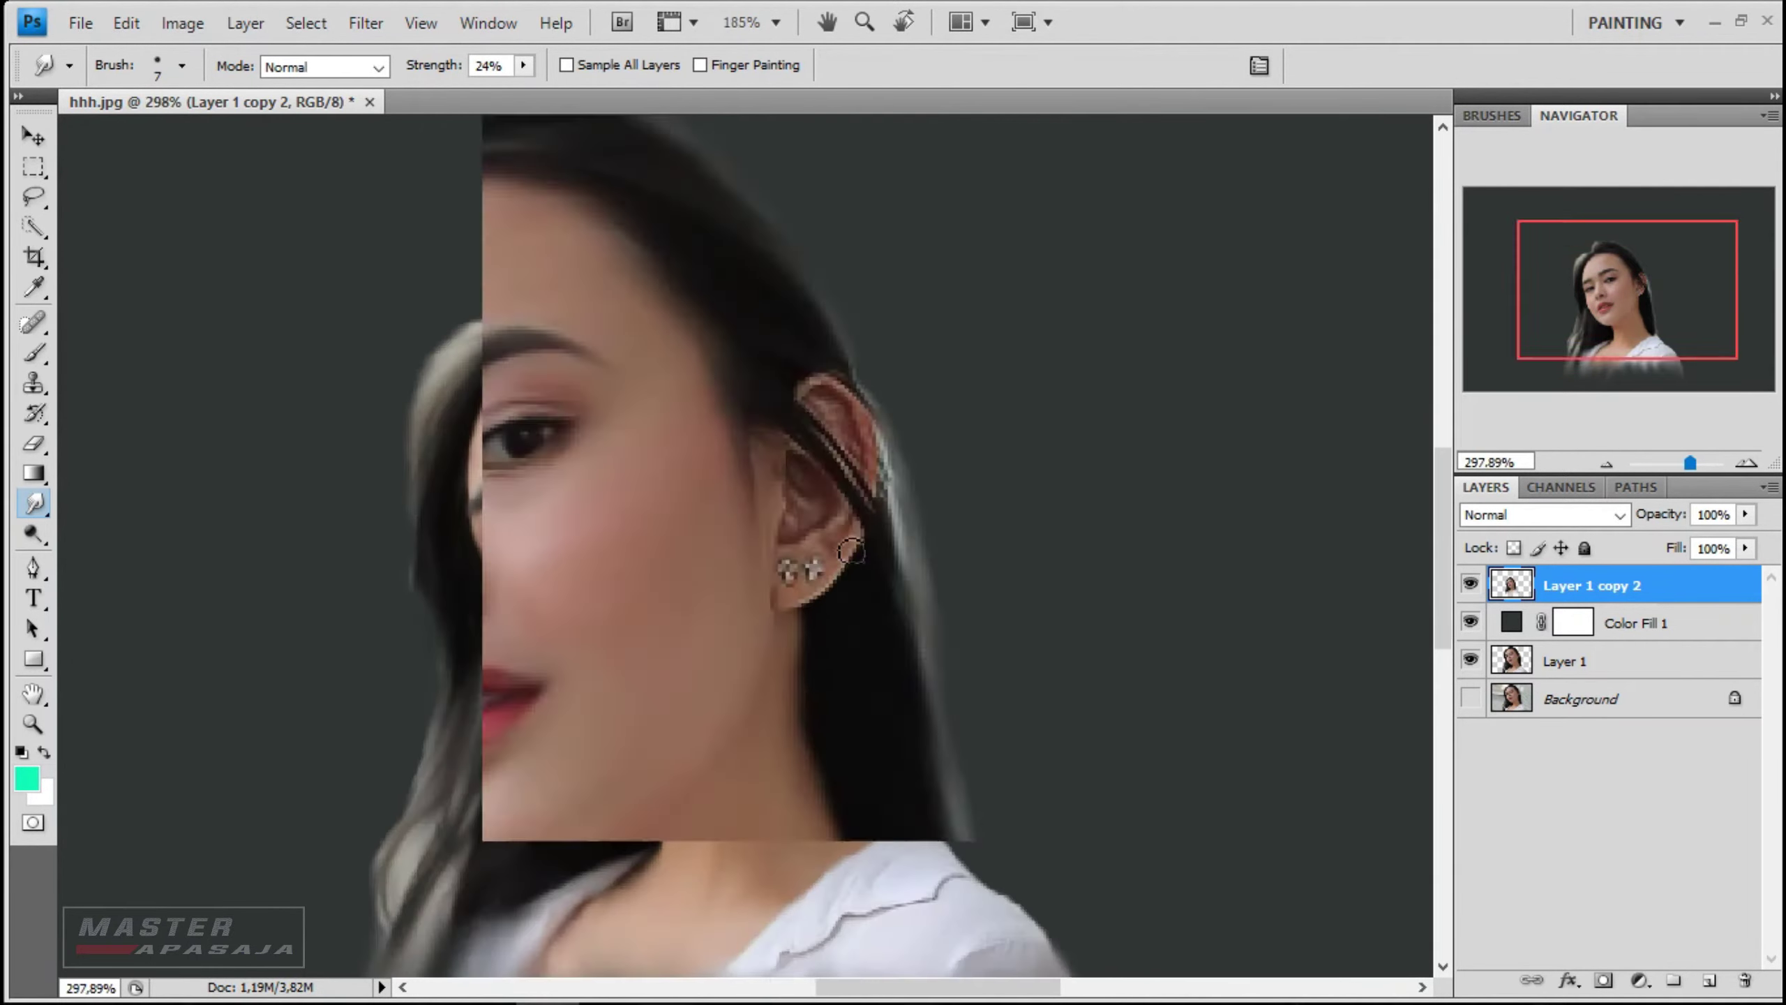
scroll(851, 550, up, 2)
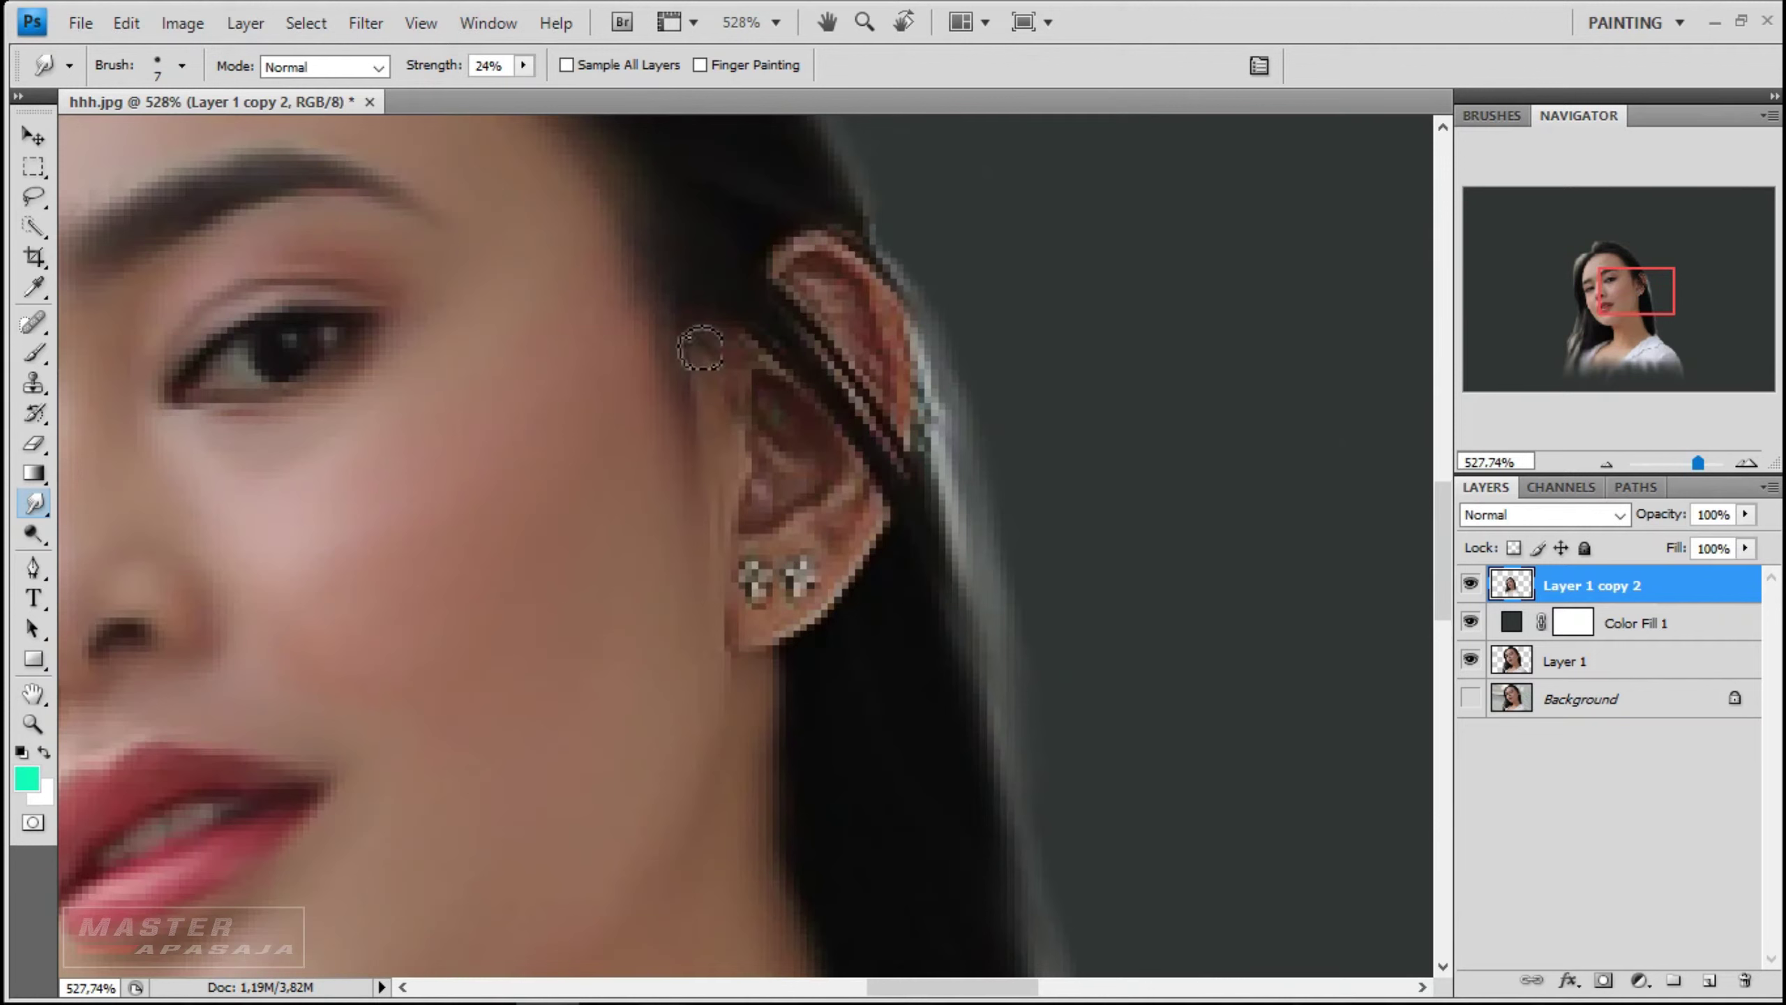
scroll(747, 567, down, 1)
click(745, 549)
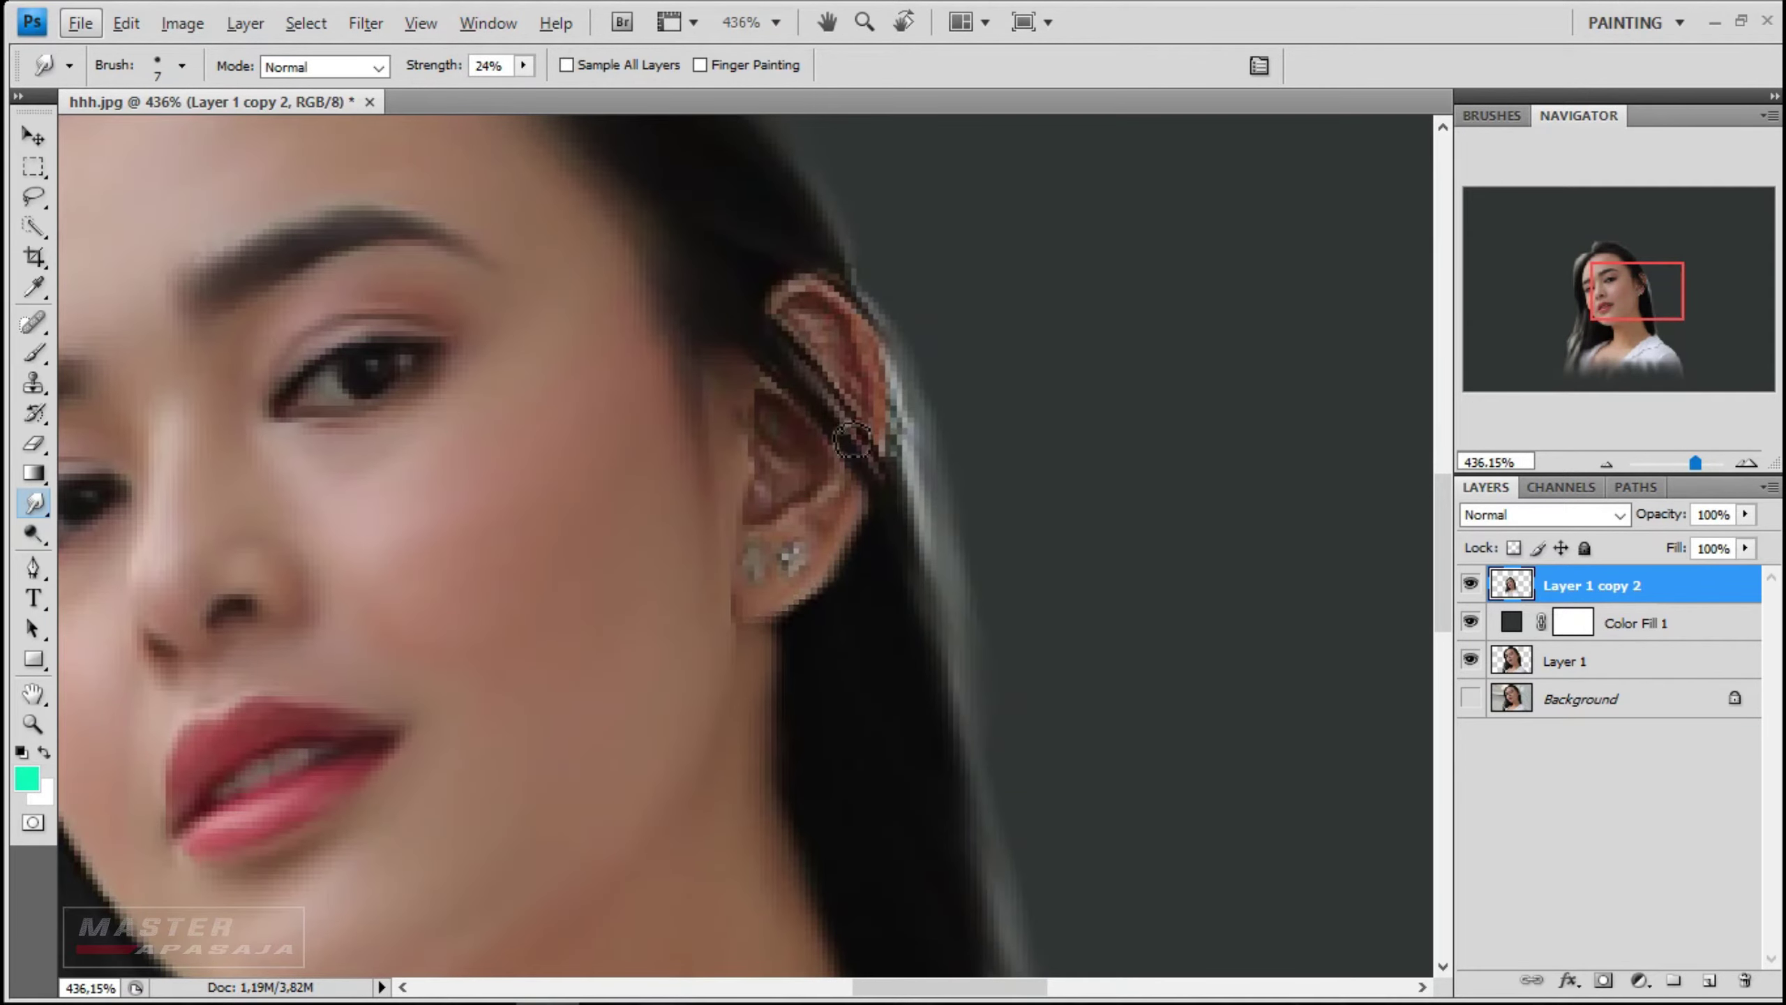
scroll(910, 415, up, 3)
click(782, 448)
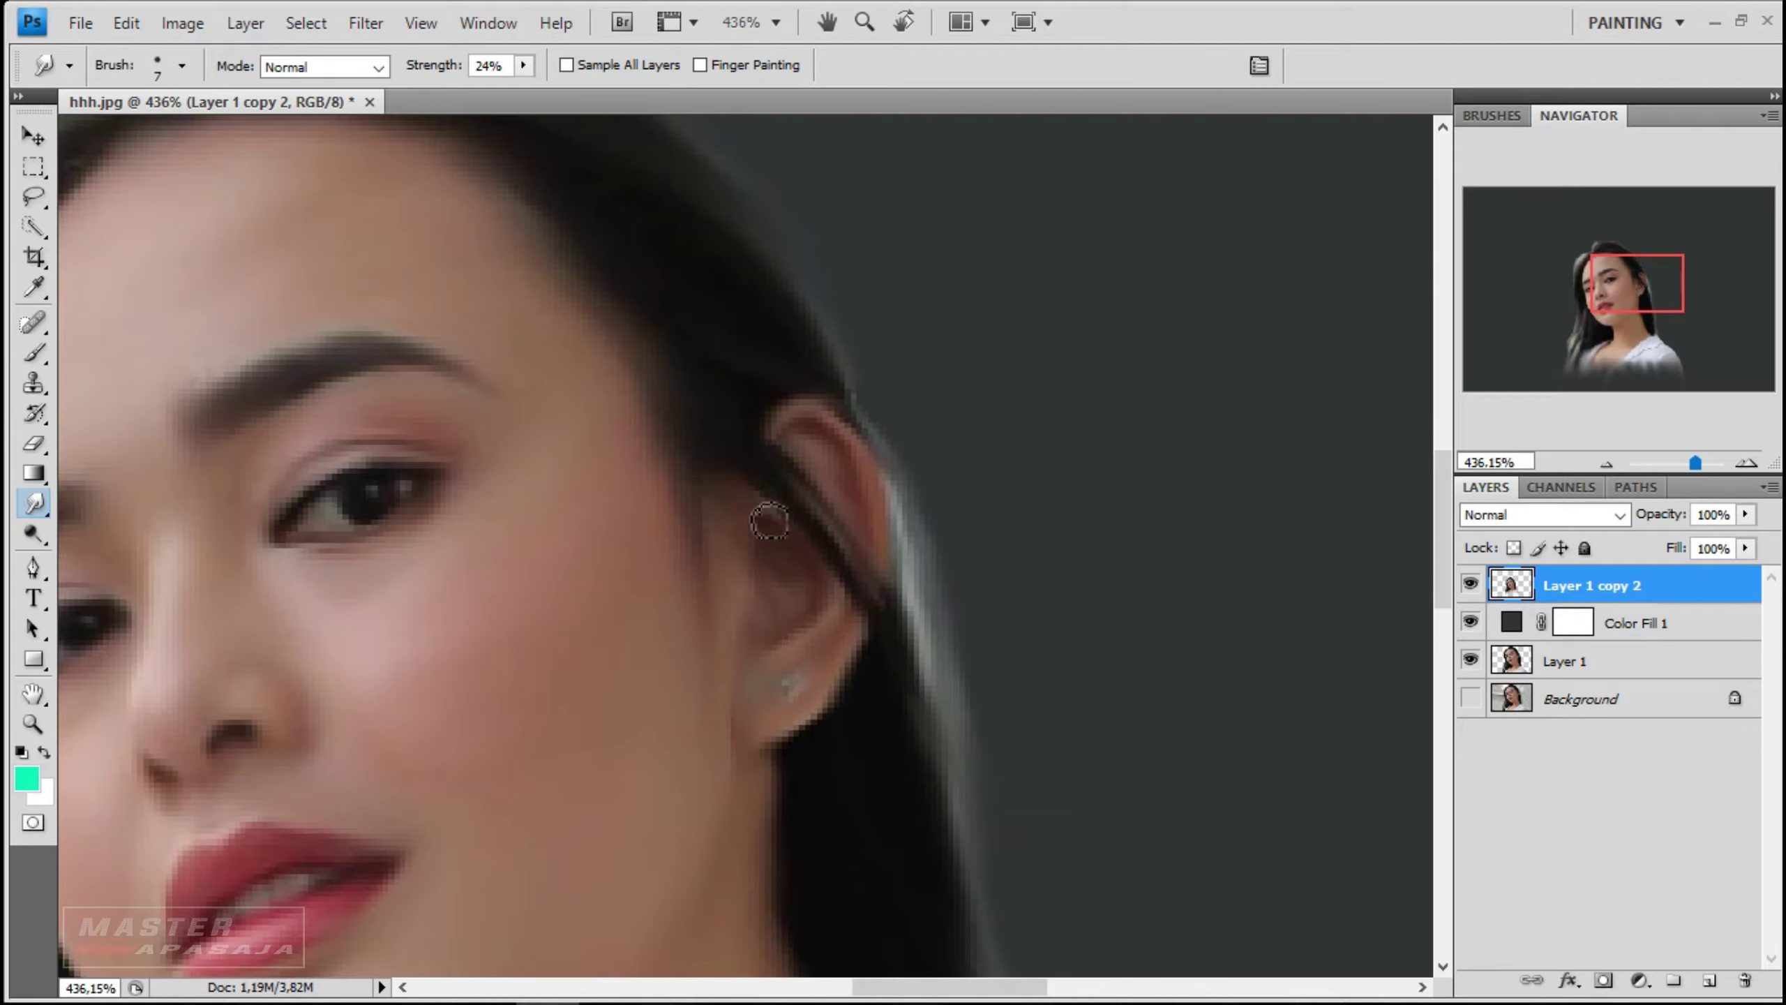
key(ctrl+0)
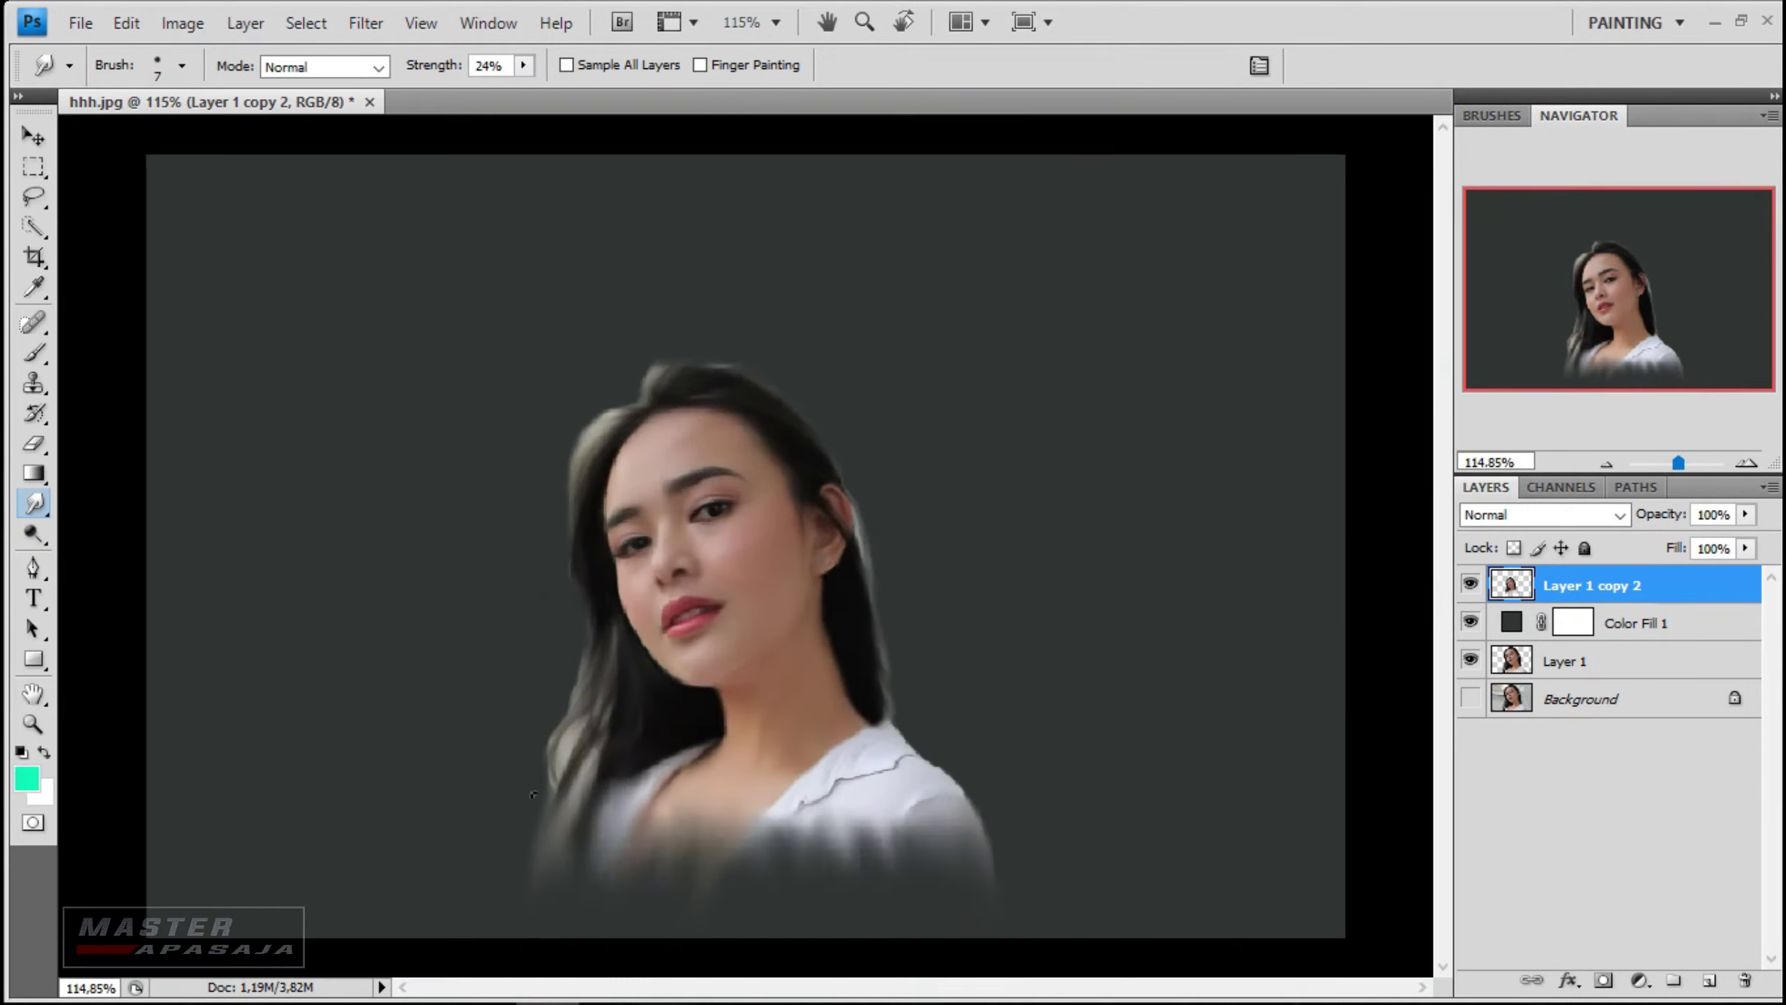
key(v)
click(1607, 462)
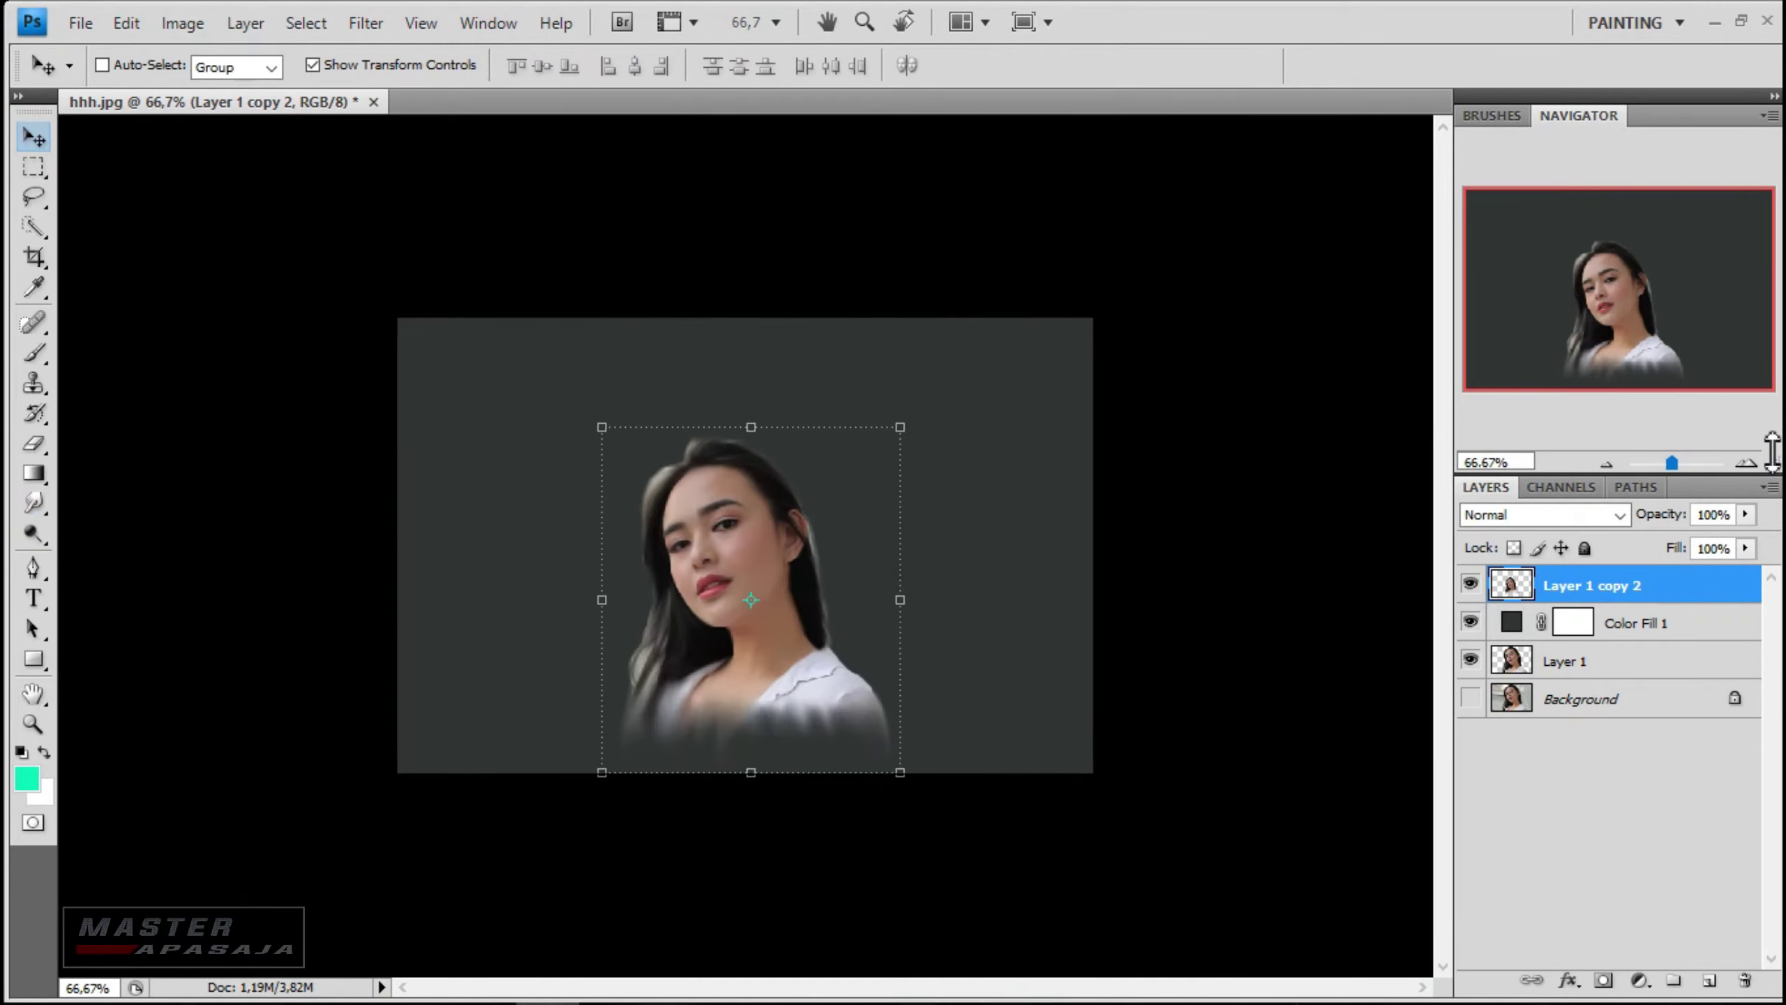
click(1744, 458)
key(ctrl+minus)
drag(976, 629, 989, 629)
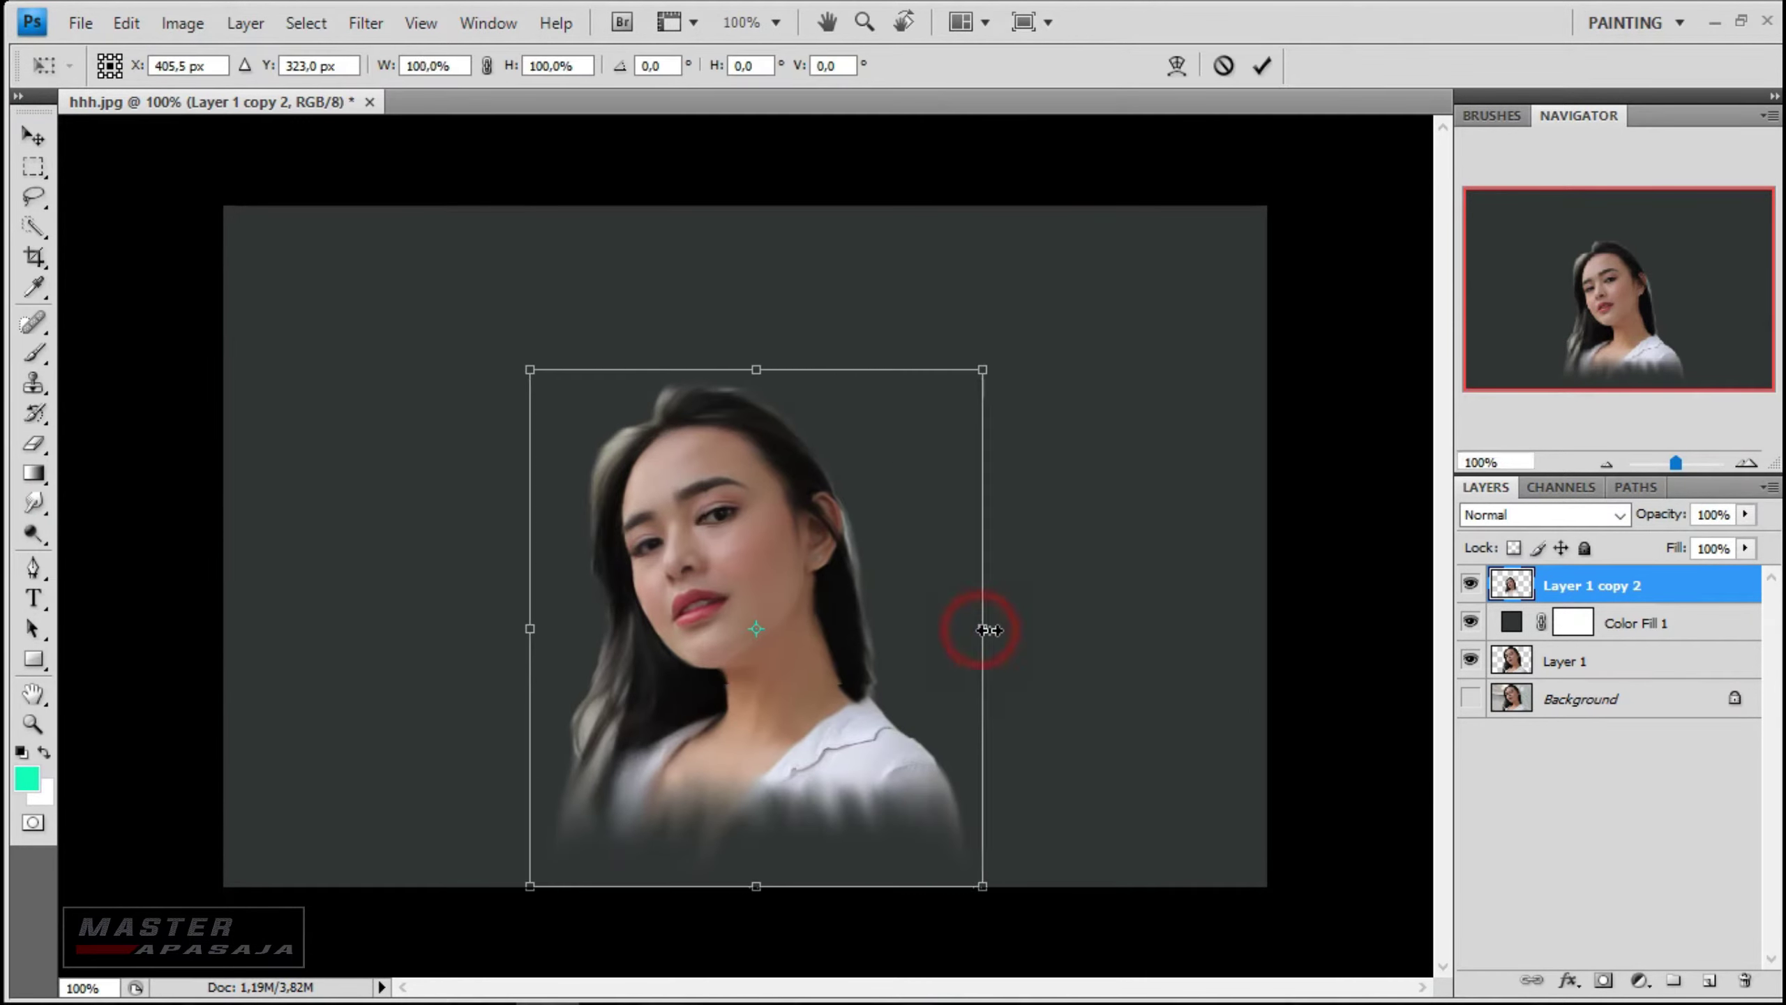
drag(935, 485, 934, 444)
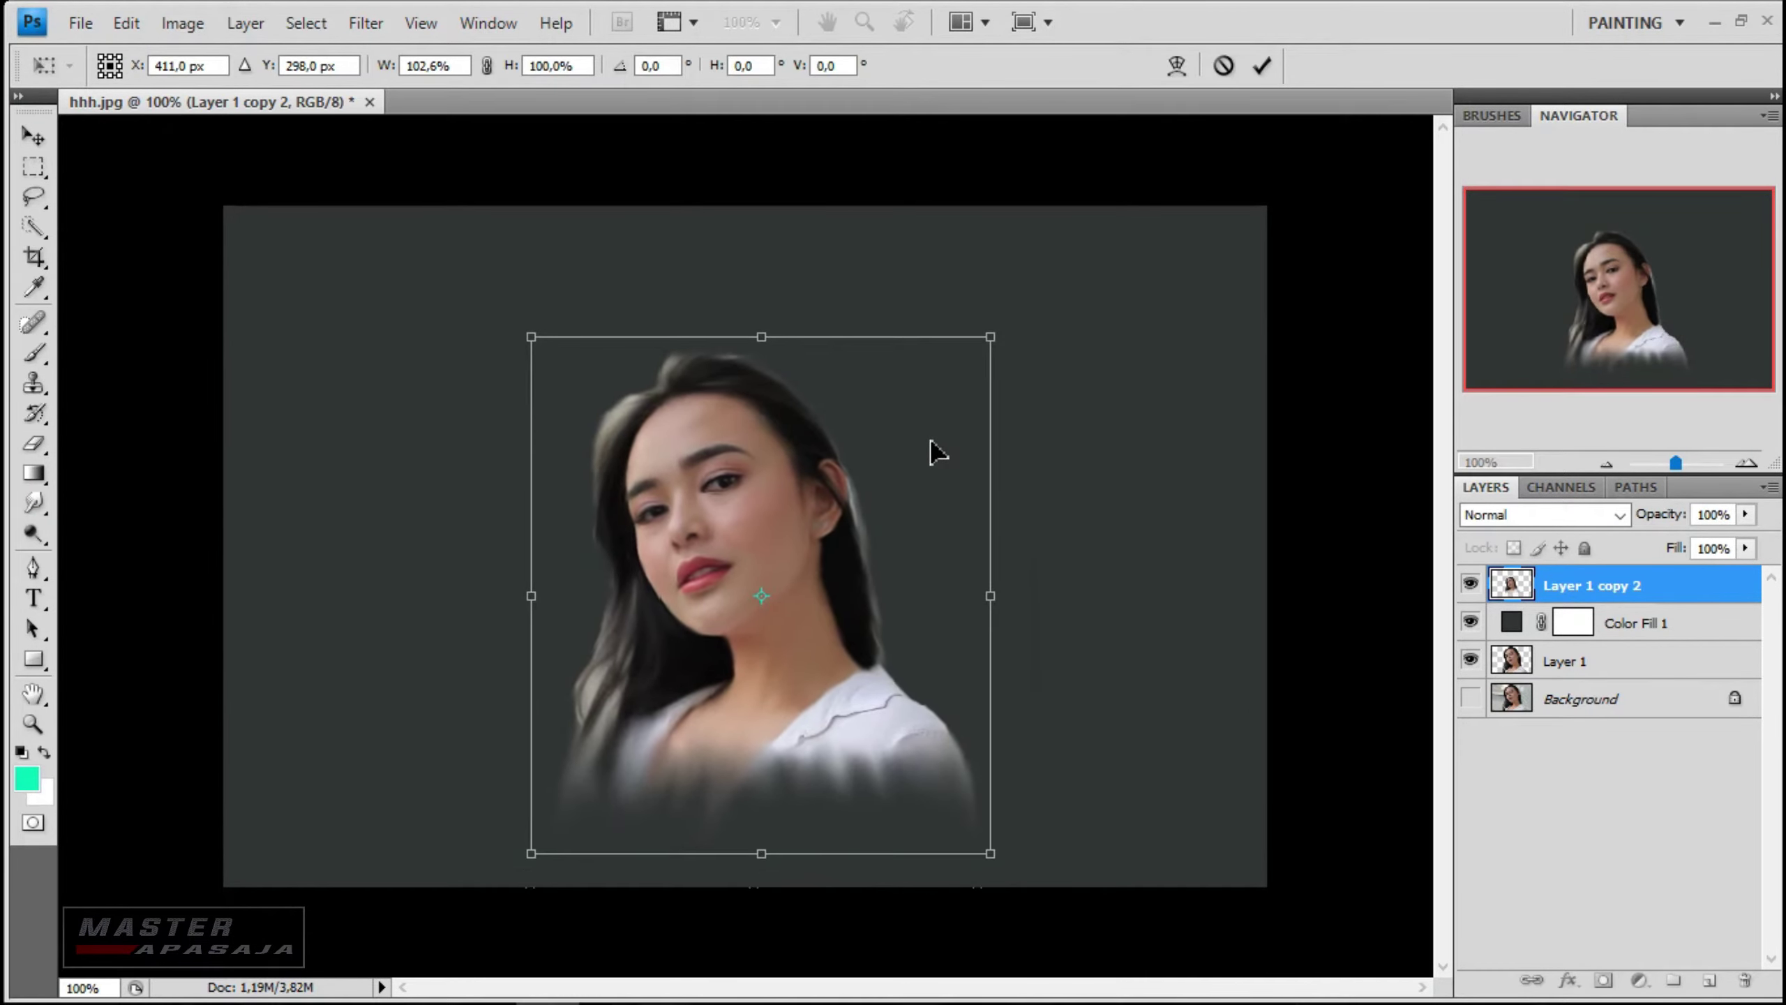
click(1262, 65)
key(ctrl+z)
key(ctrl+t)
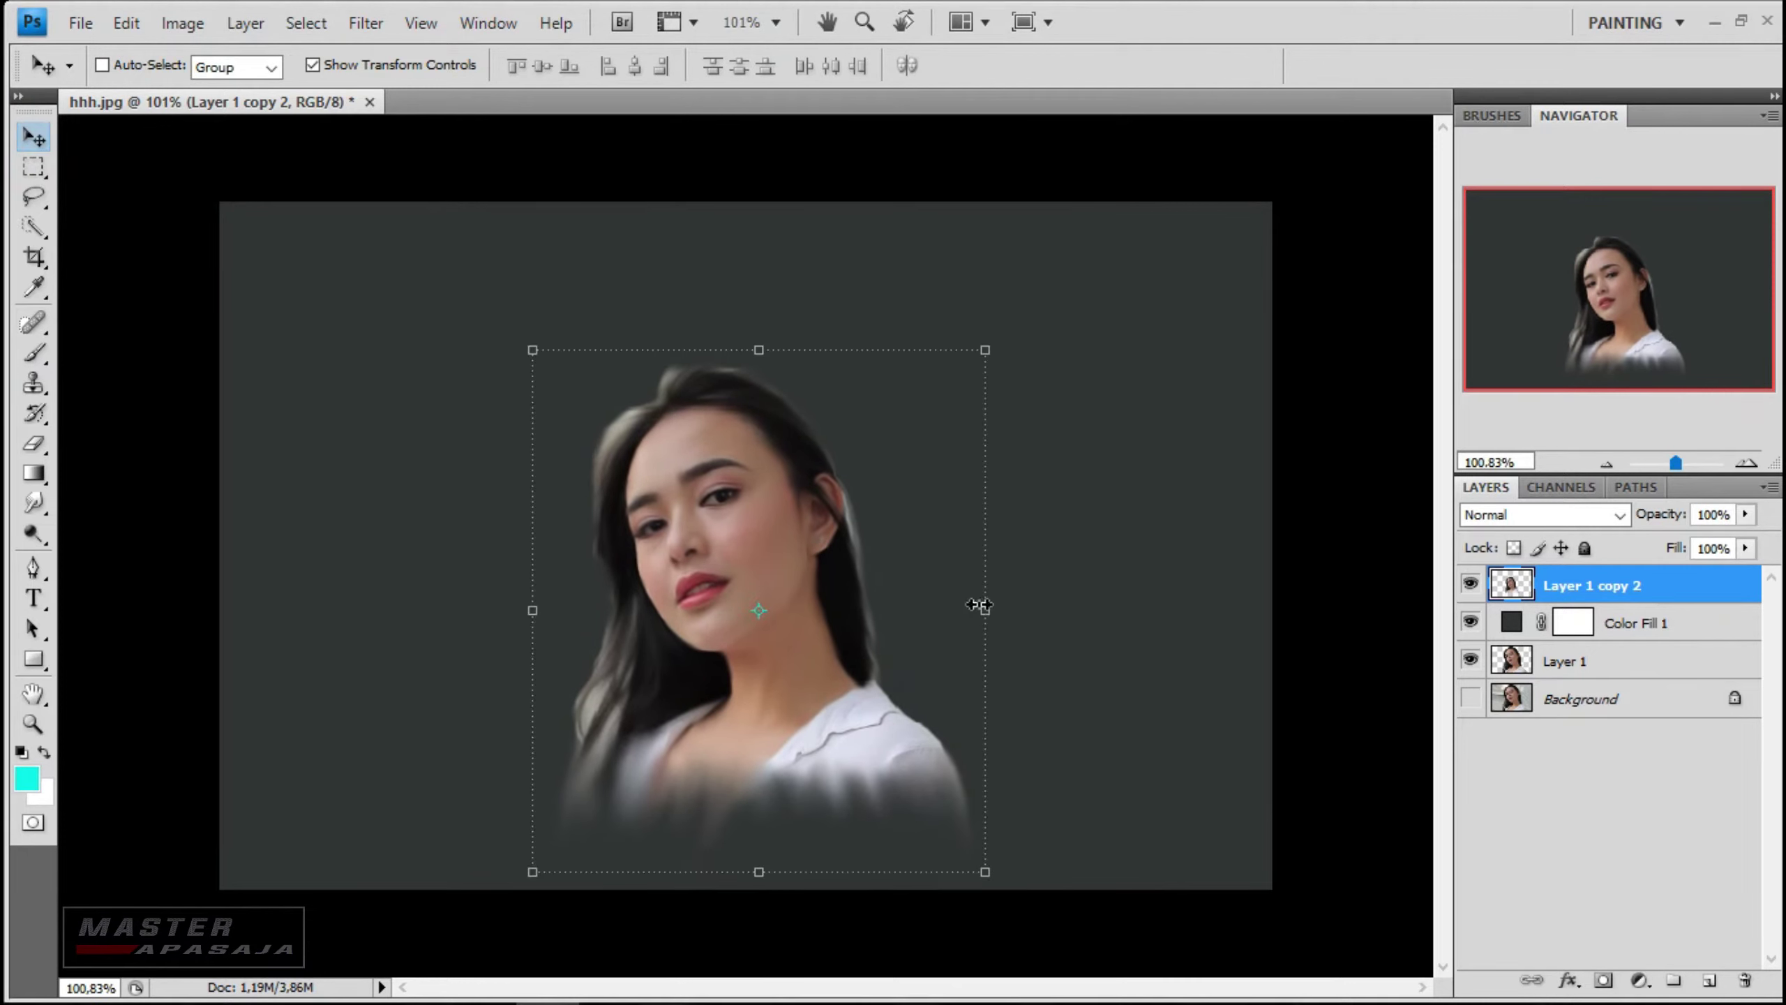
click(1262, 65)
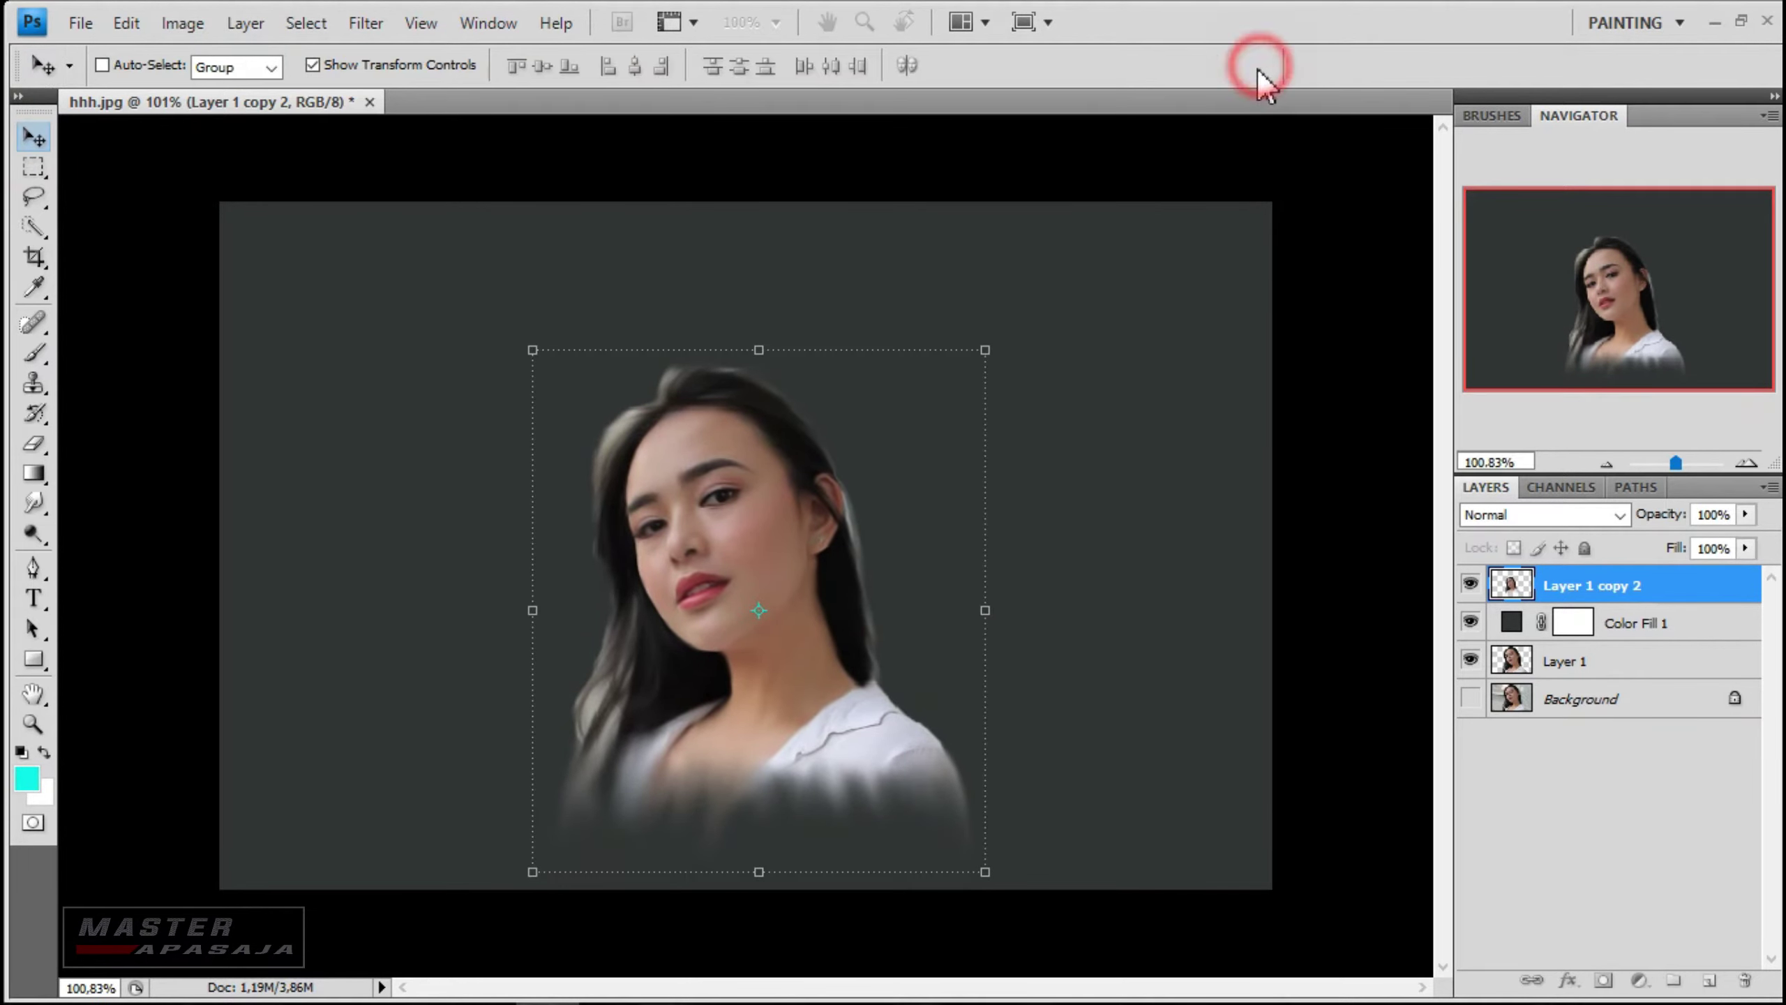
- Add a new layer above Color Fill 1 and load the large cloud brush
click(1648, 624)
click(1709, 981)
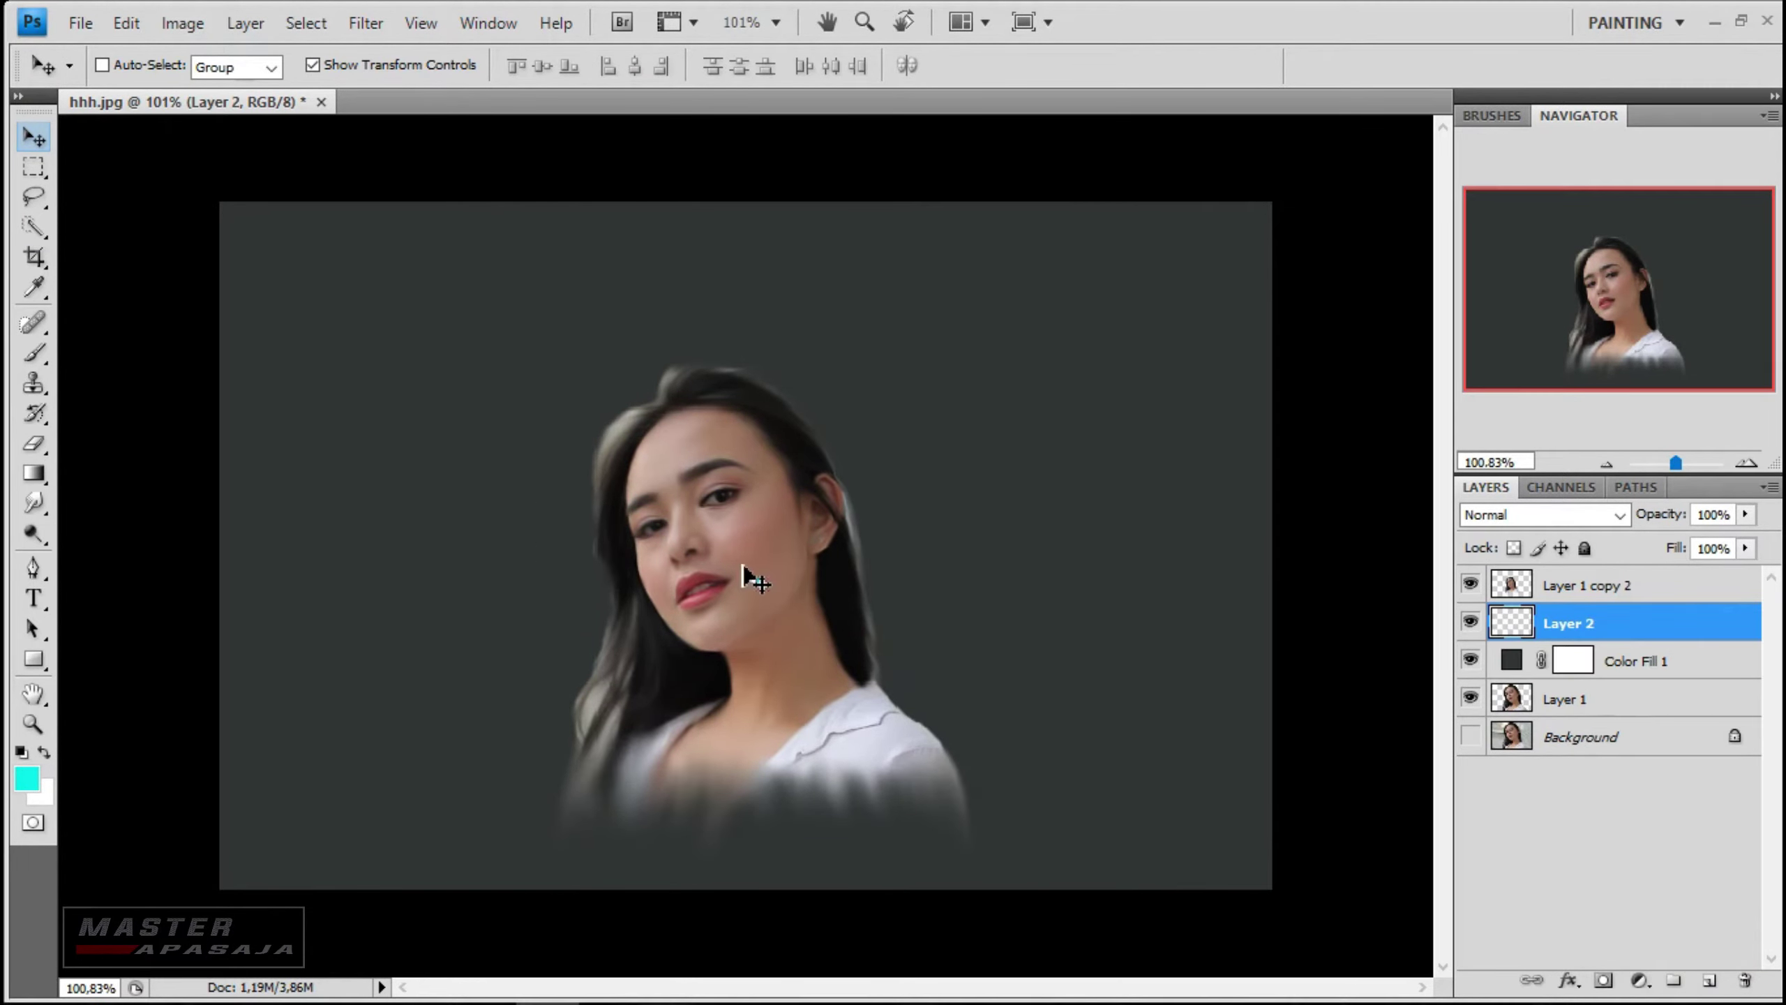
click(33, 351)
click(26, 777)
click(1707, 199)
right_click(771, 457)
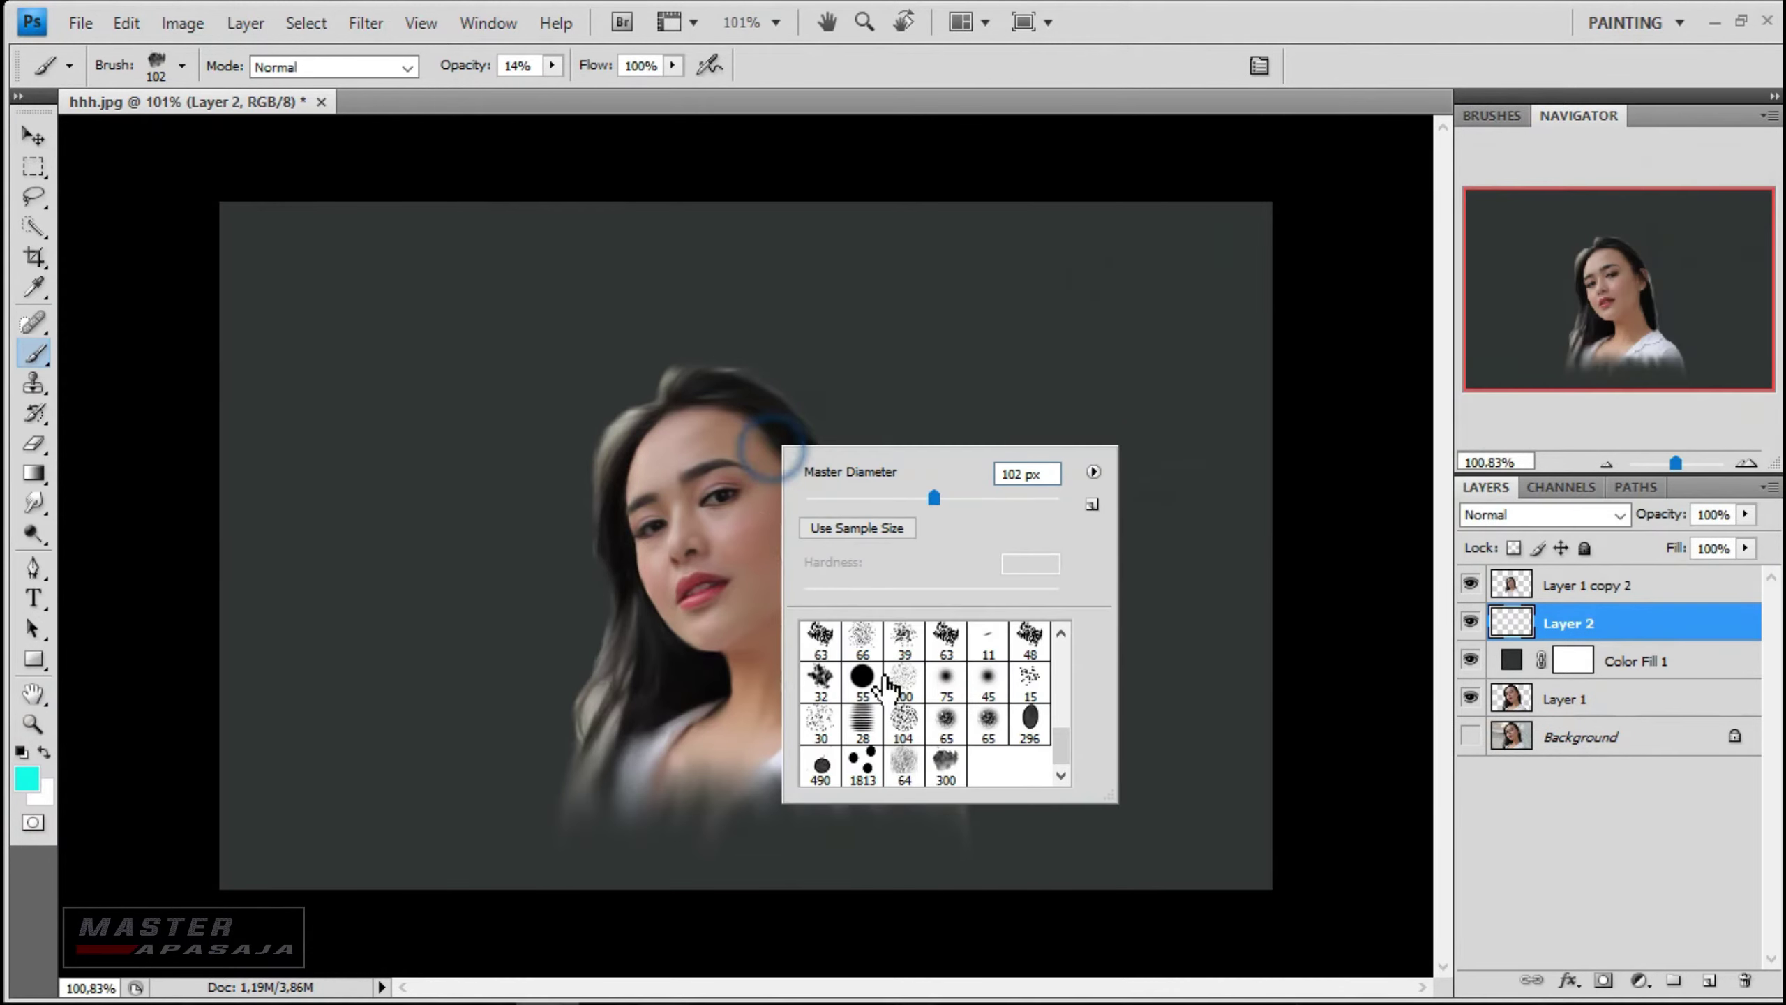
right_click(745, 486)
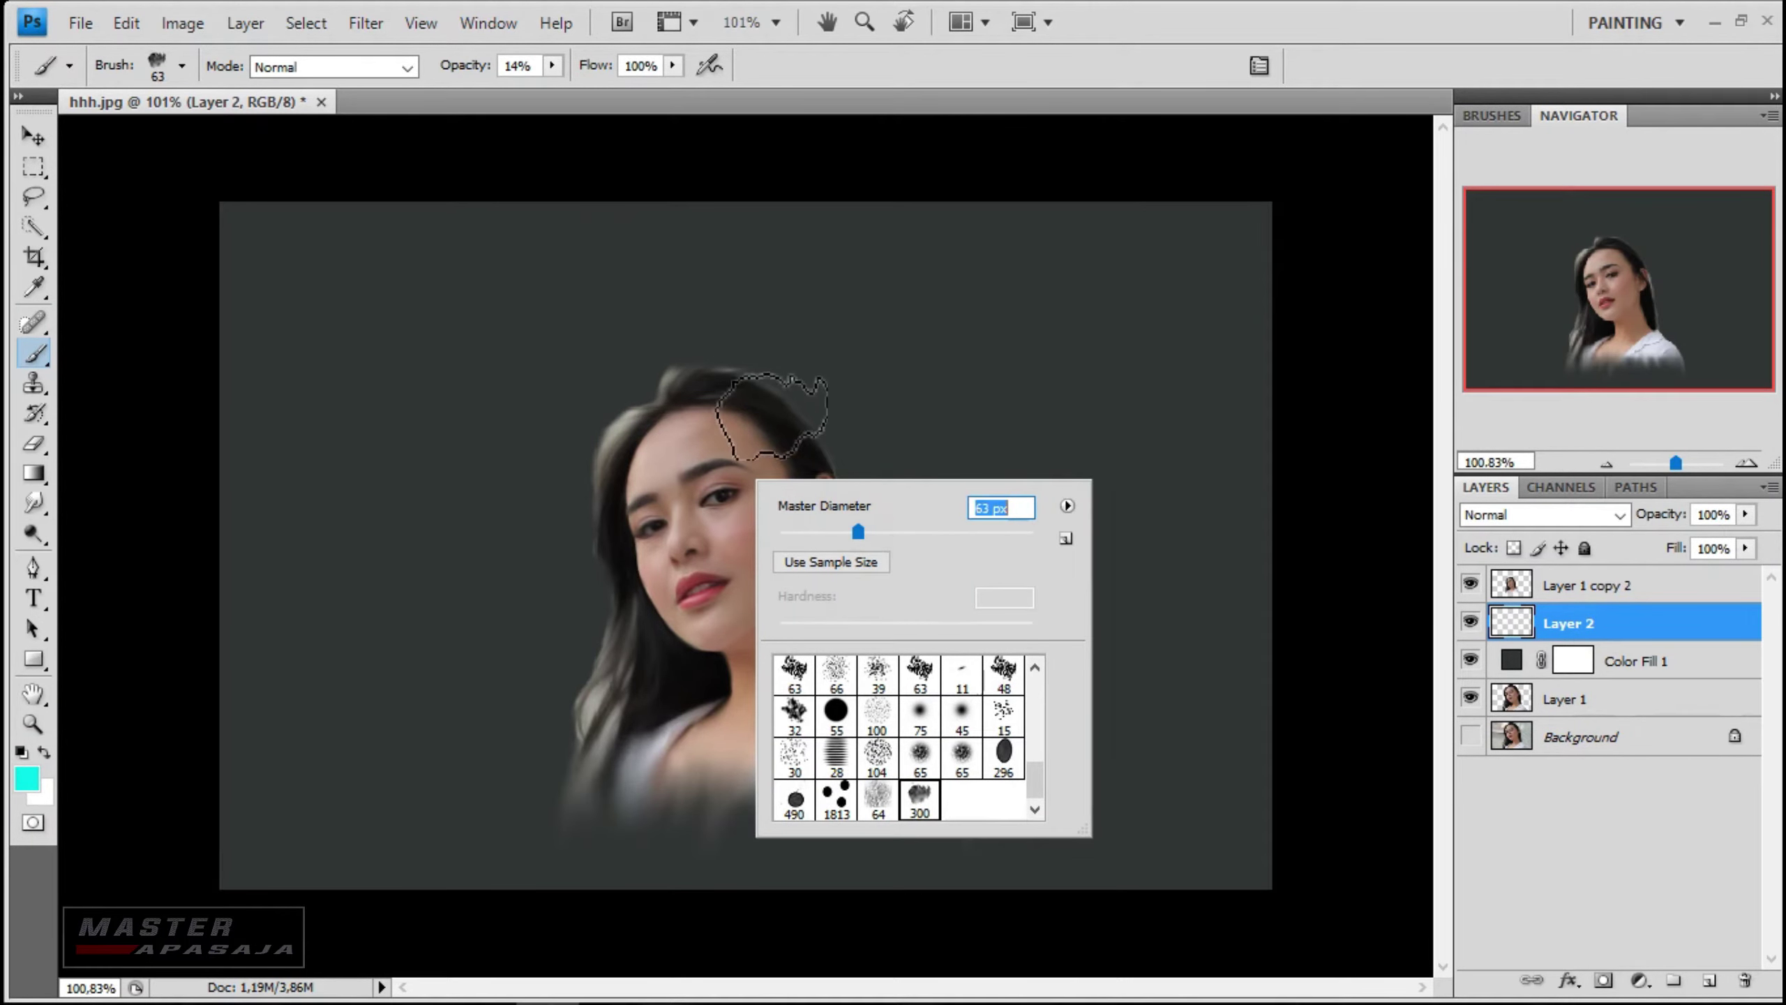
click(737, 388)
- Paint teal clouds beside the hair and shoulder, then grey smoke around them
mouse_move(737, 387)
mouse_down()
mouse_move(836, 423)
mouse_move(916, 598)
mouse_move(745, 506)
mouse_move(809, 394)
mouse_move(668, 373)
mouse_move(865, 492)
mouse_up()
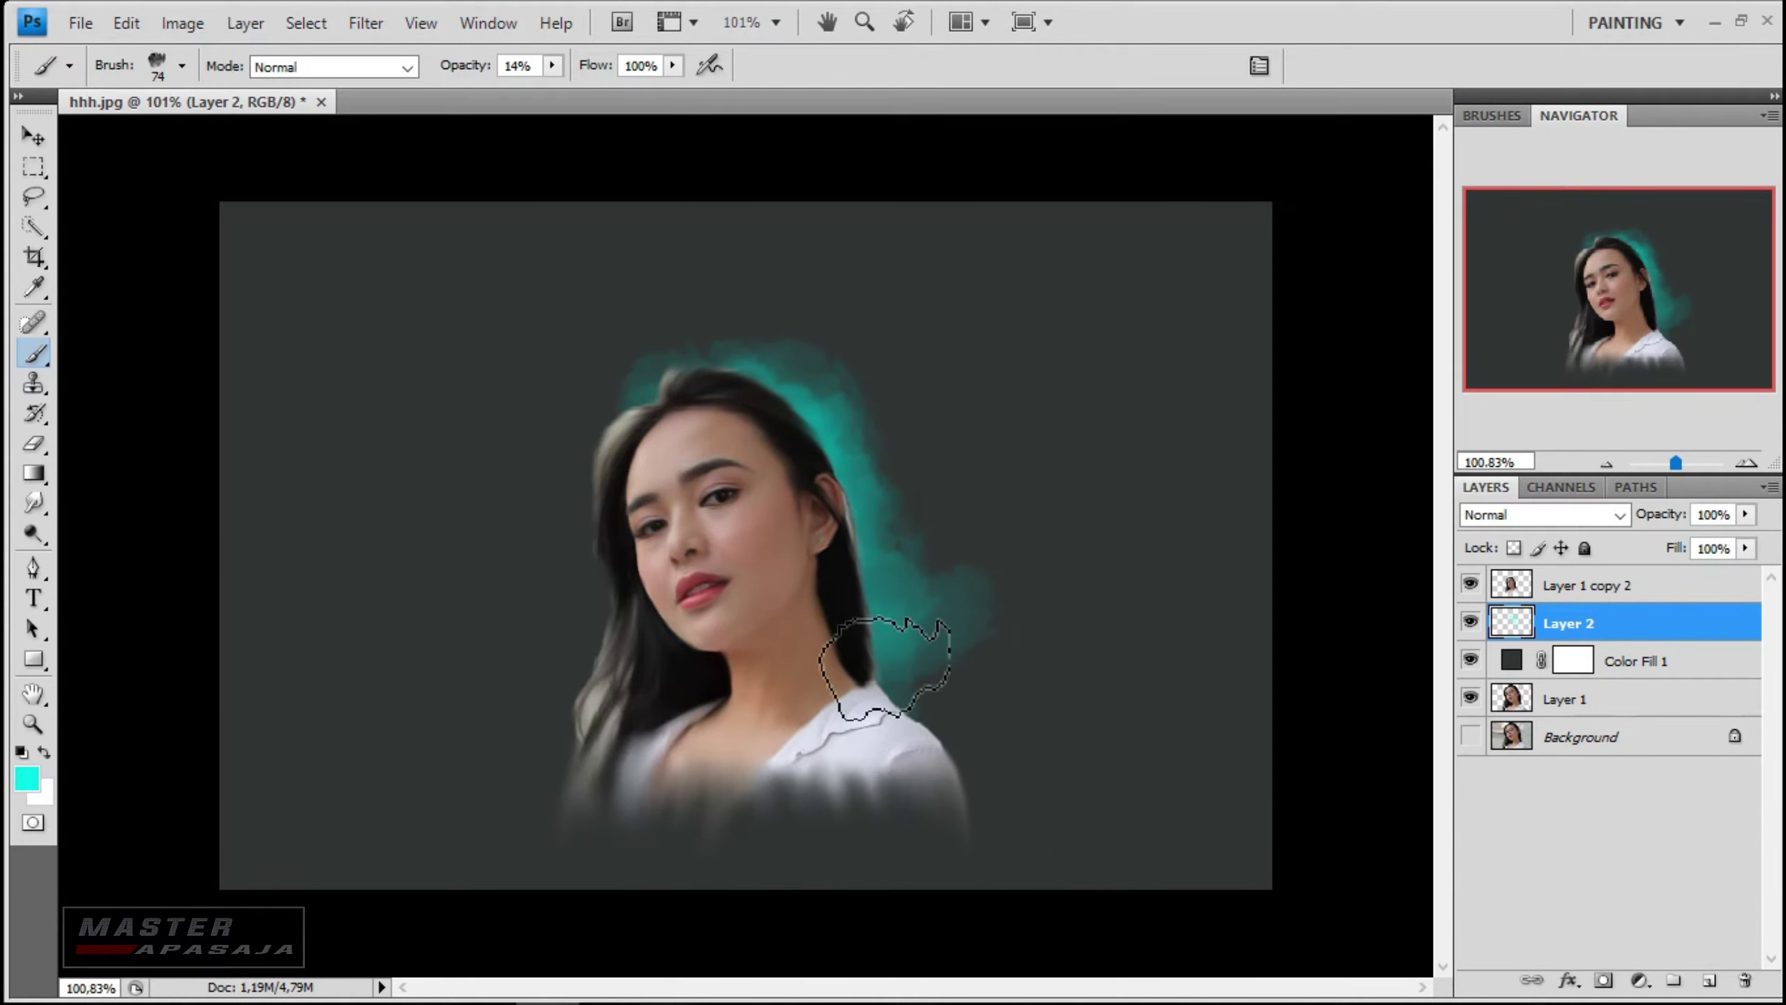
mouse_move(884, 668)
mouse_down()
mouse_move(957, 300)
mouse_move(697, 338)
mouse_up()
mouse_move(914, 549)
mouse_down()
mouse_move(971, 770)
mouse_move(1026, 570)
mouse_up()
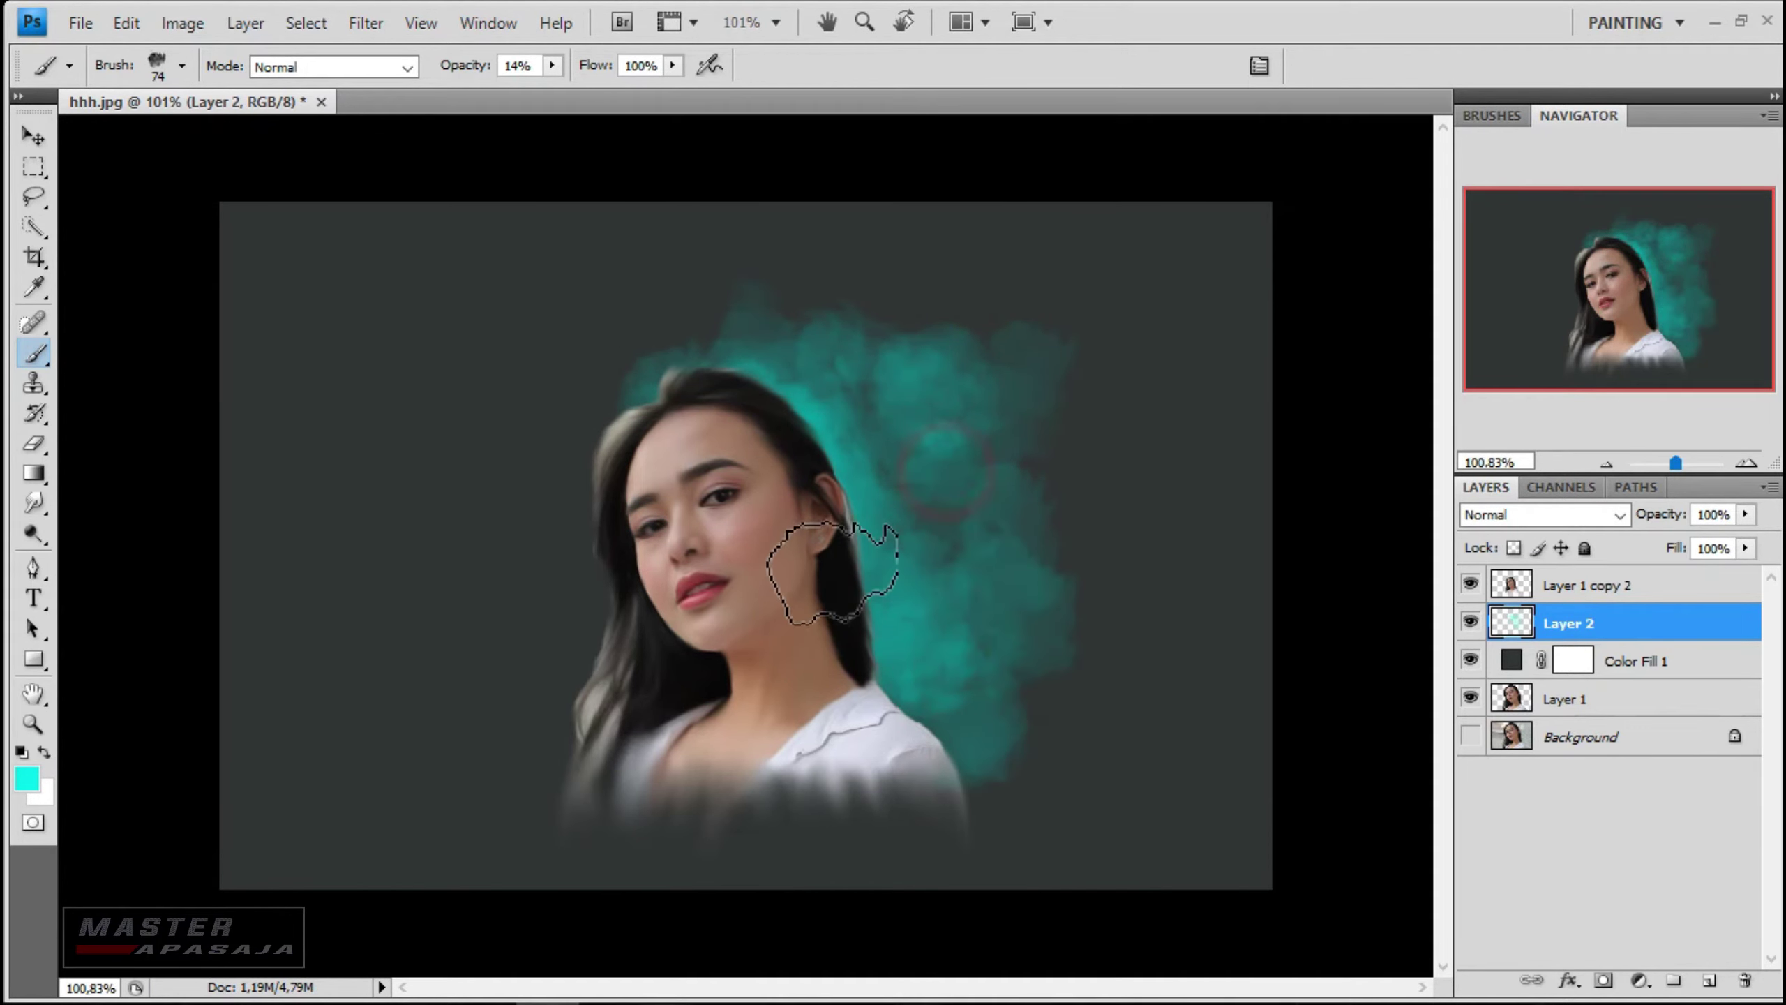
alt+click(872, 732)
mouse_move(872, 732)
mouse_down()
mouse_move(998, 401)
mouse_move(958, 679)
mouse_move(519, 598)
mouse_move(496, 808)
mouse_move(1034, 809)
mouse_up()
- Paint black smoke along the bottom of the image and around the clouds
click(27, 777)
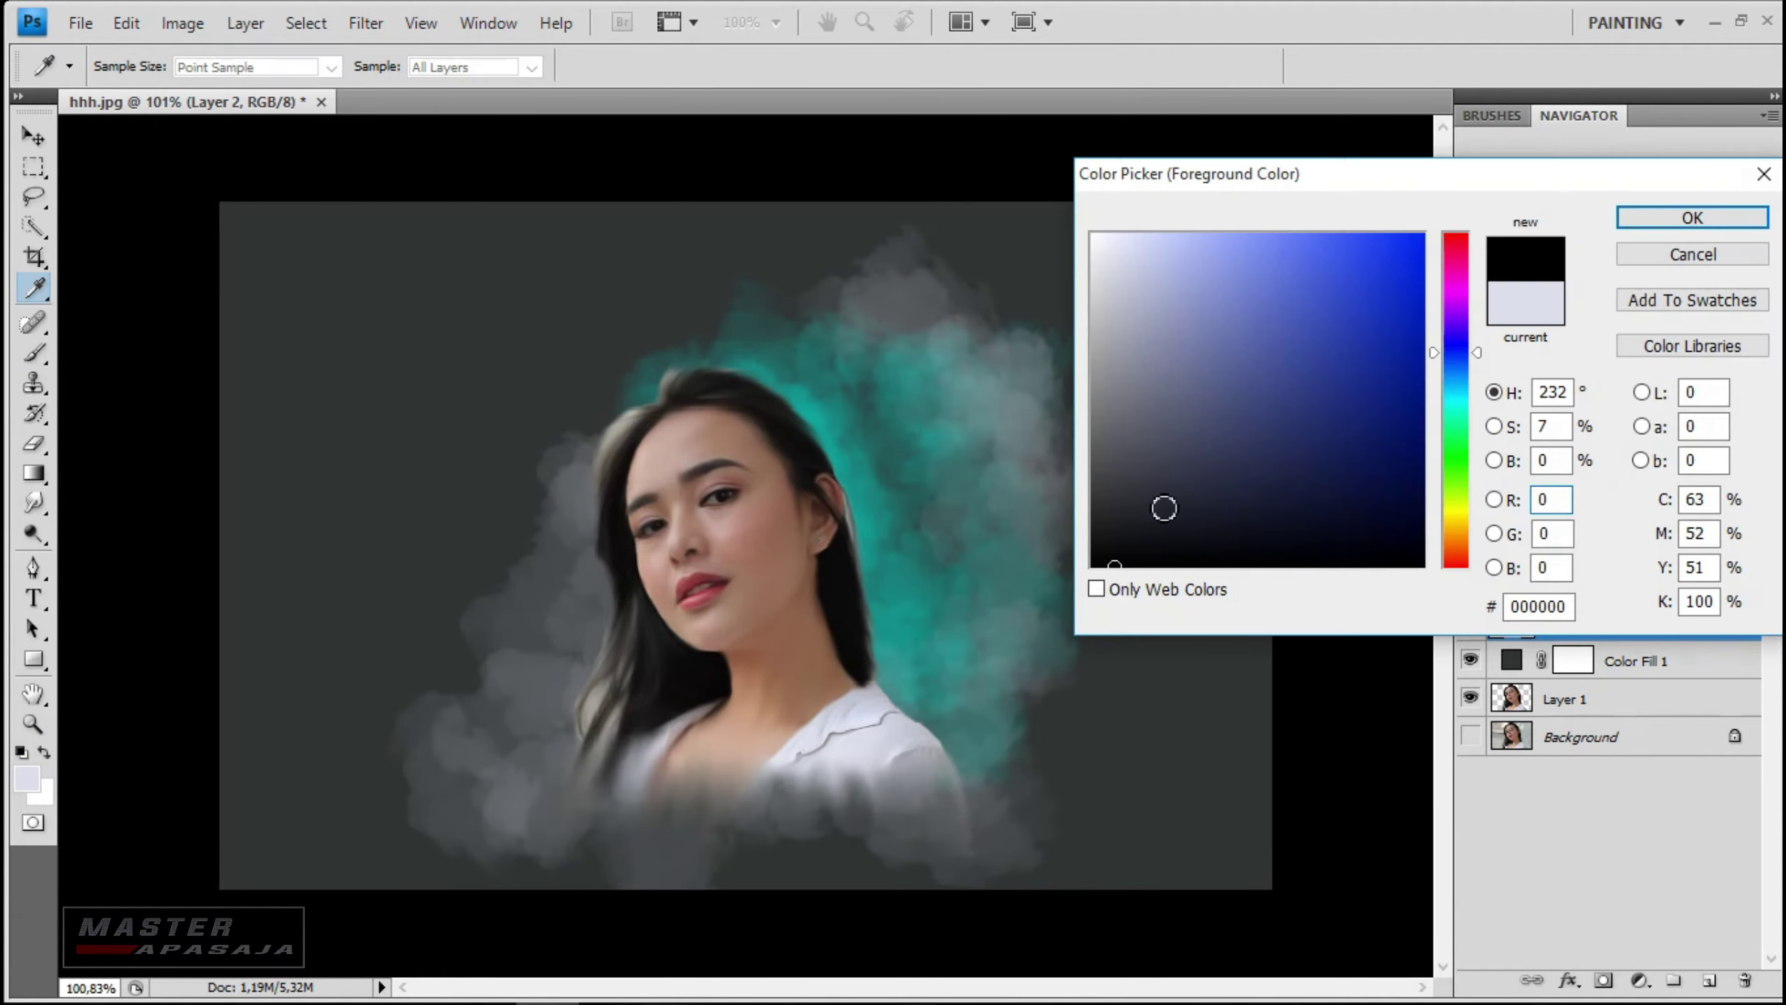
key(Return)
mouse_move(401, 773)
mouse_down()
mouse_move(450, 745)
mouse_move(558, 798)
mouse_move(935, 759)
mouse_move(1100, 791)
mouse_up()
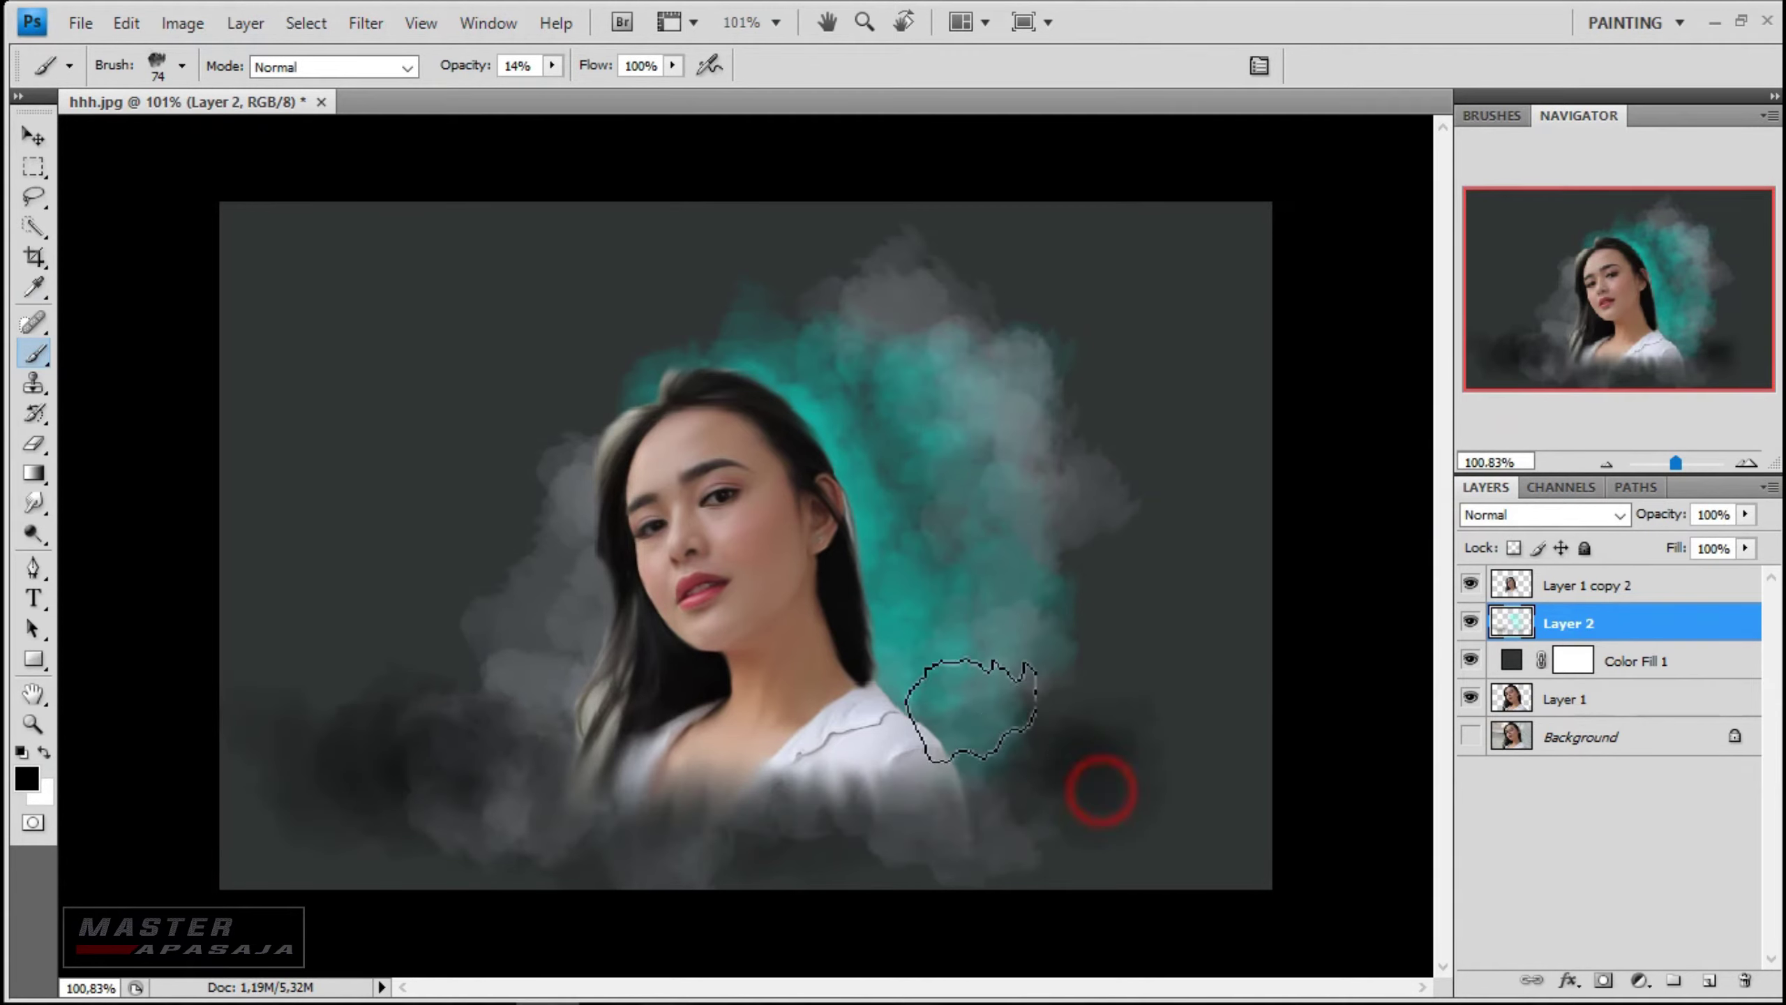
mouse_move(970, 710)
mouse_down()
mouse_move(837, 299)
mouse_move(538, 350)
mouse_move(439, 697)
mouse_move(837, 830)
mouse_move(914, 724)
mouse_move(281, 739)
mouse_move(1034, 752)
mouse_up()
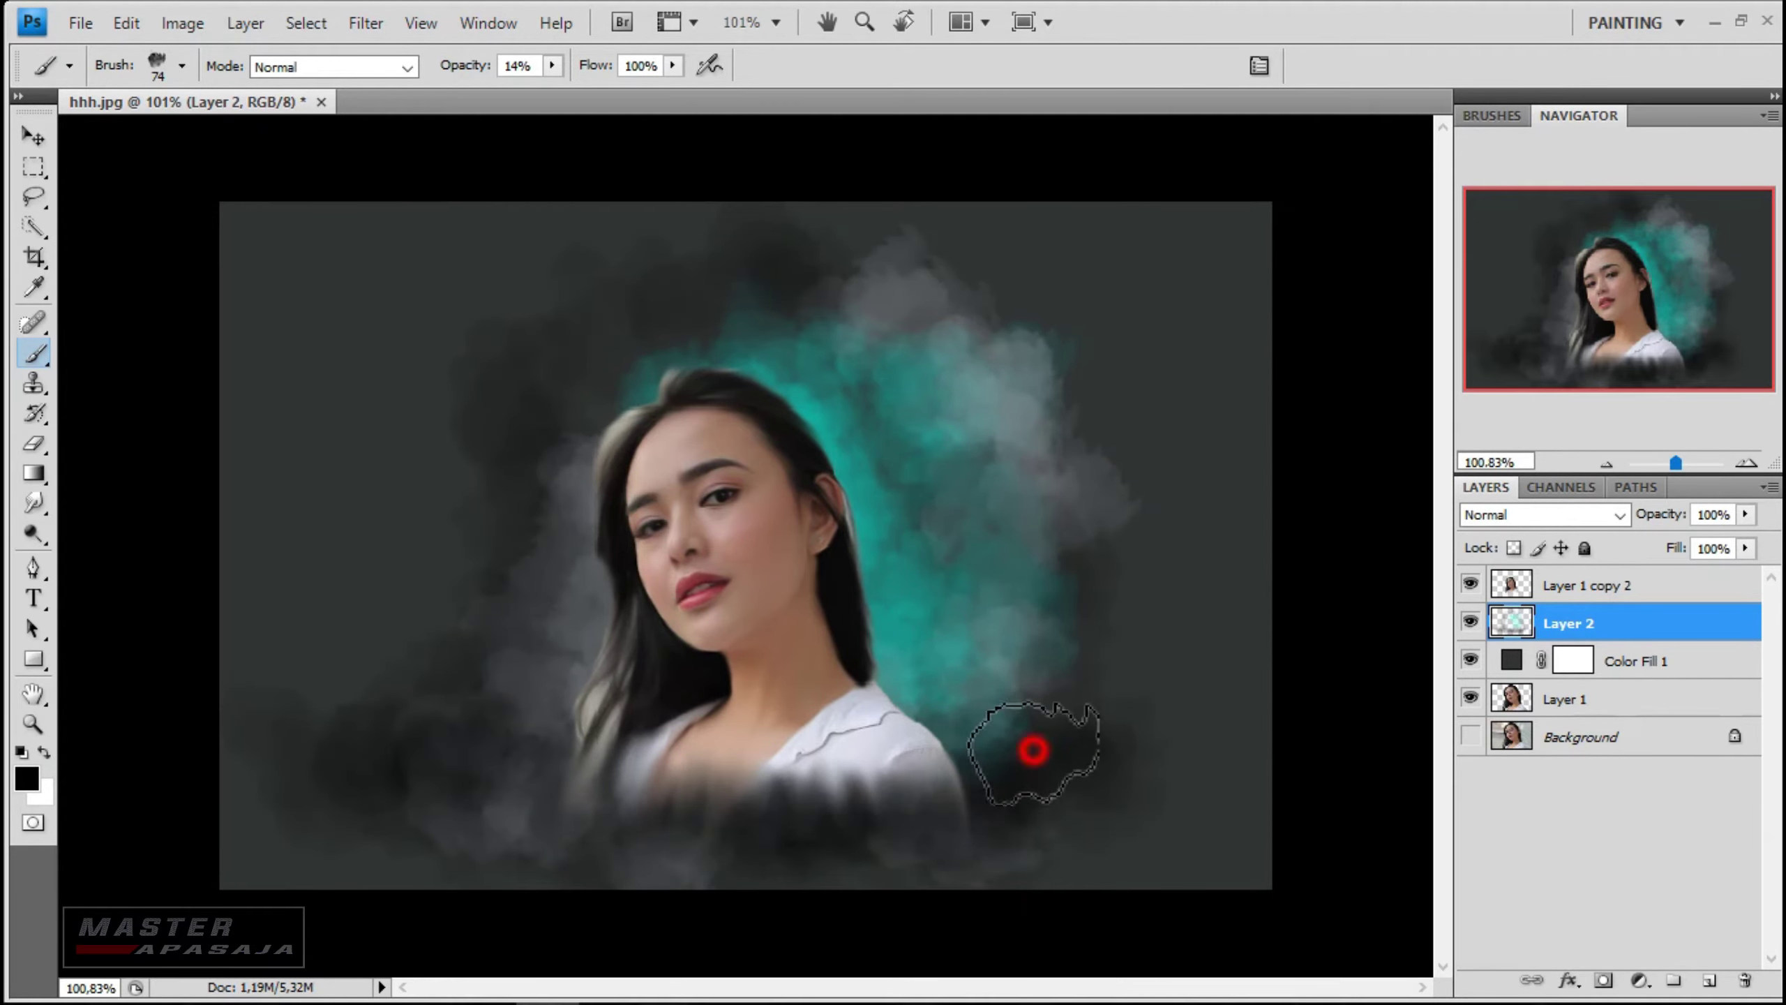
- Paint red smoke to the right of the shirt and head
click(27, 774)
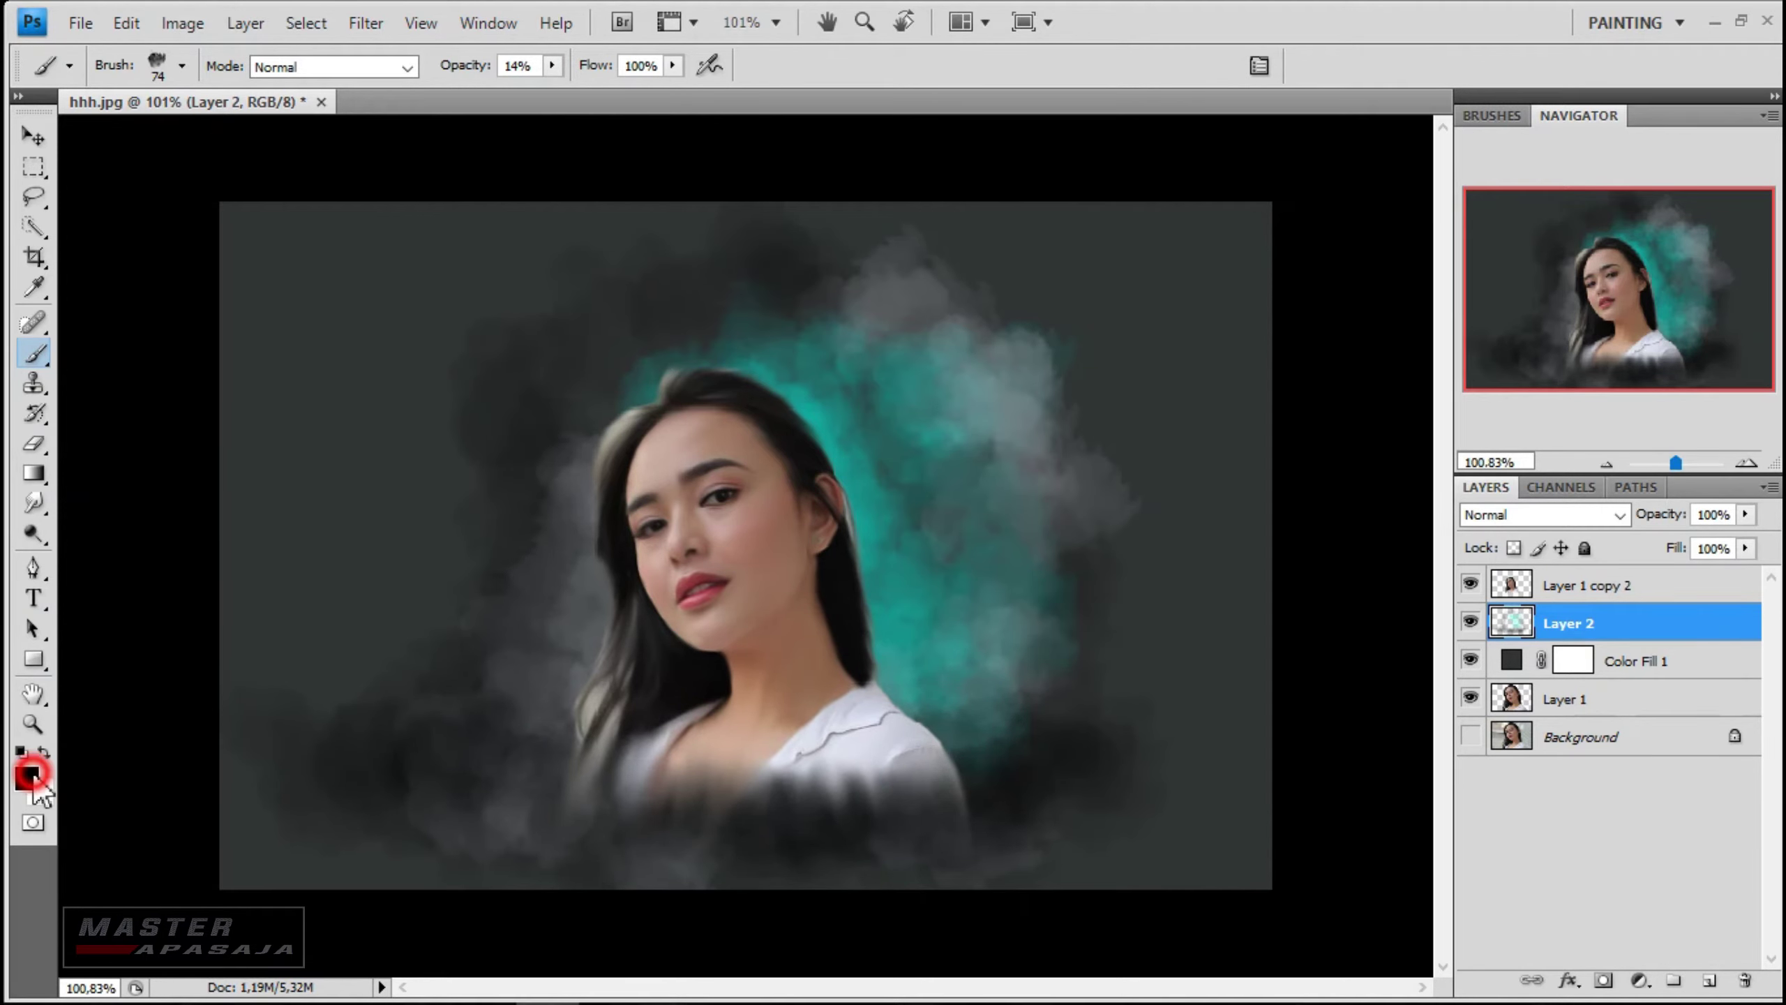
drag(1458, 359, 1459, 482)
click(1691, 215)
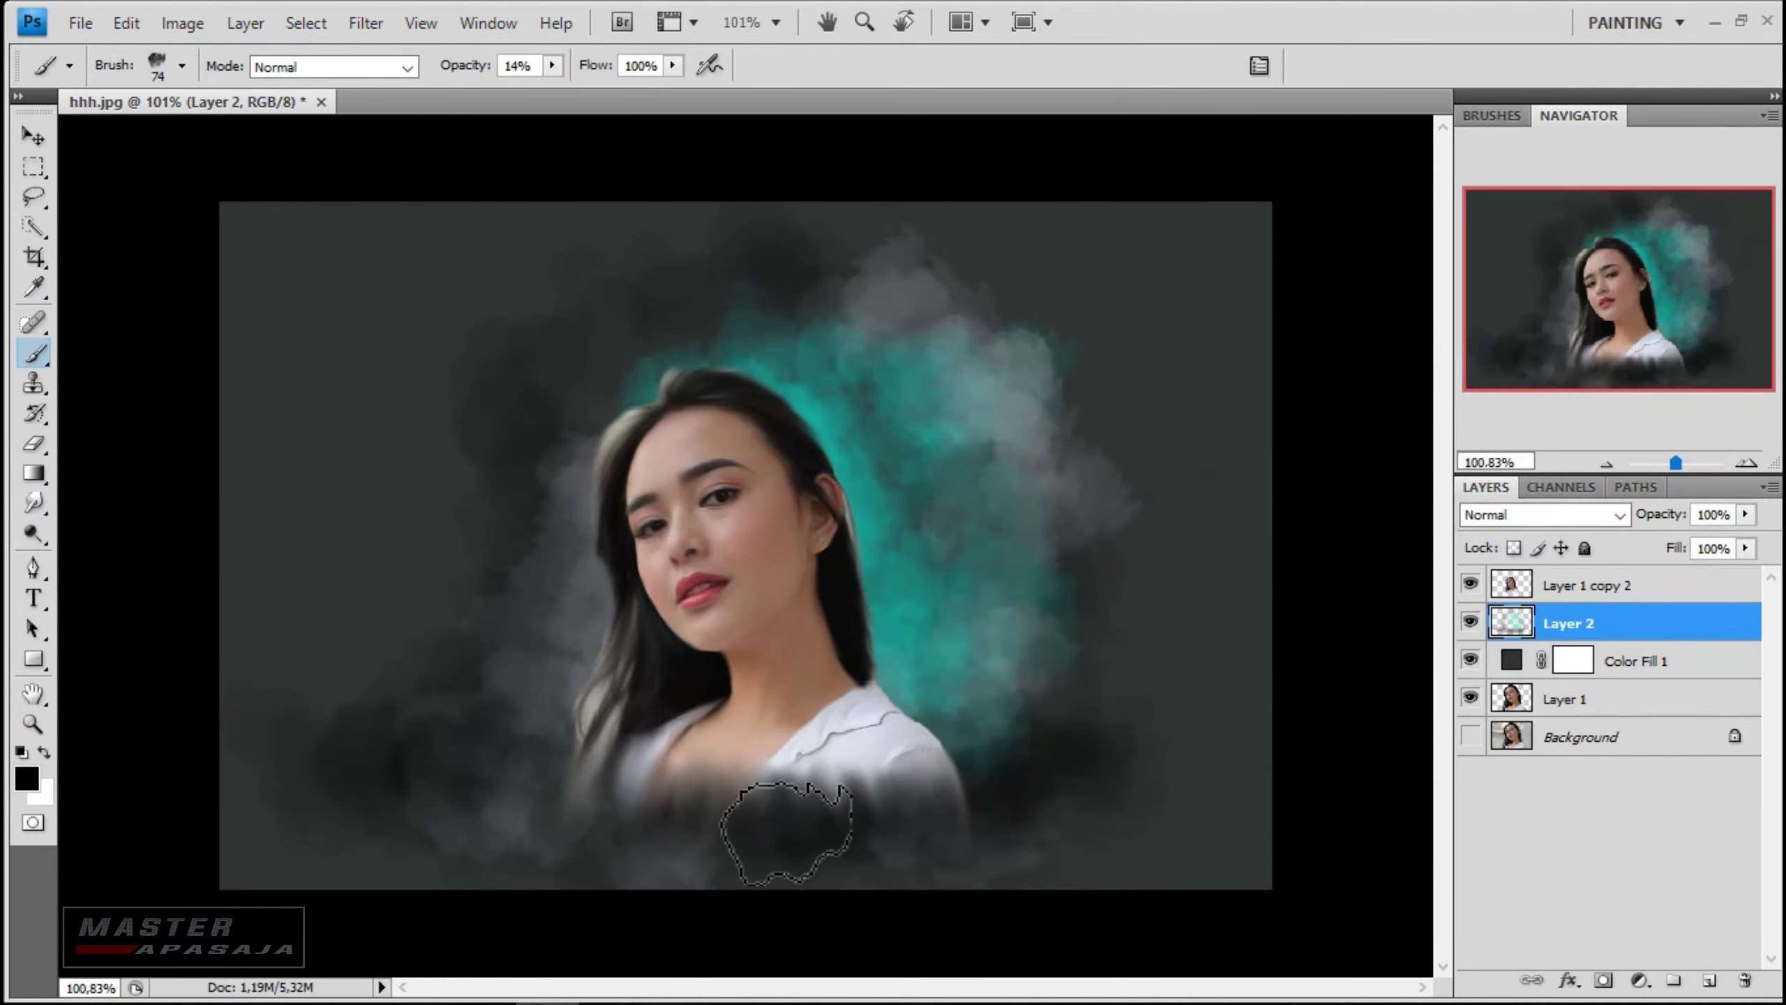
click(28, 773)
click(1420, 196)
click(1691, 215)
mouse_move(907, 706)
mouse_down()
mouse_move(1048, 580)
mouse_move(1029, 686)
mouse_move(618, 738)
mouse_move(446, 730)
mouse_up()
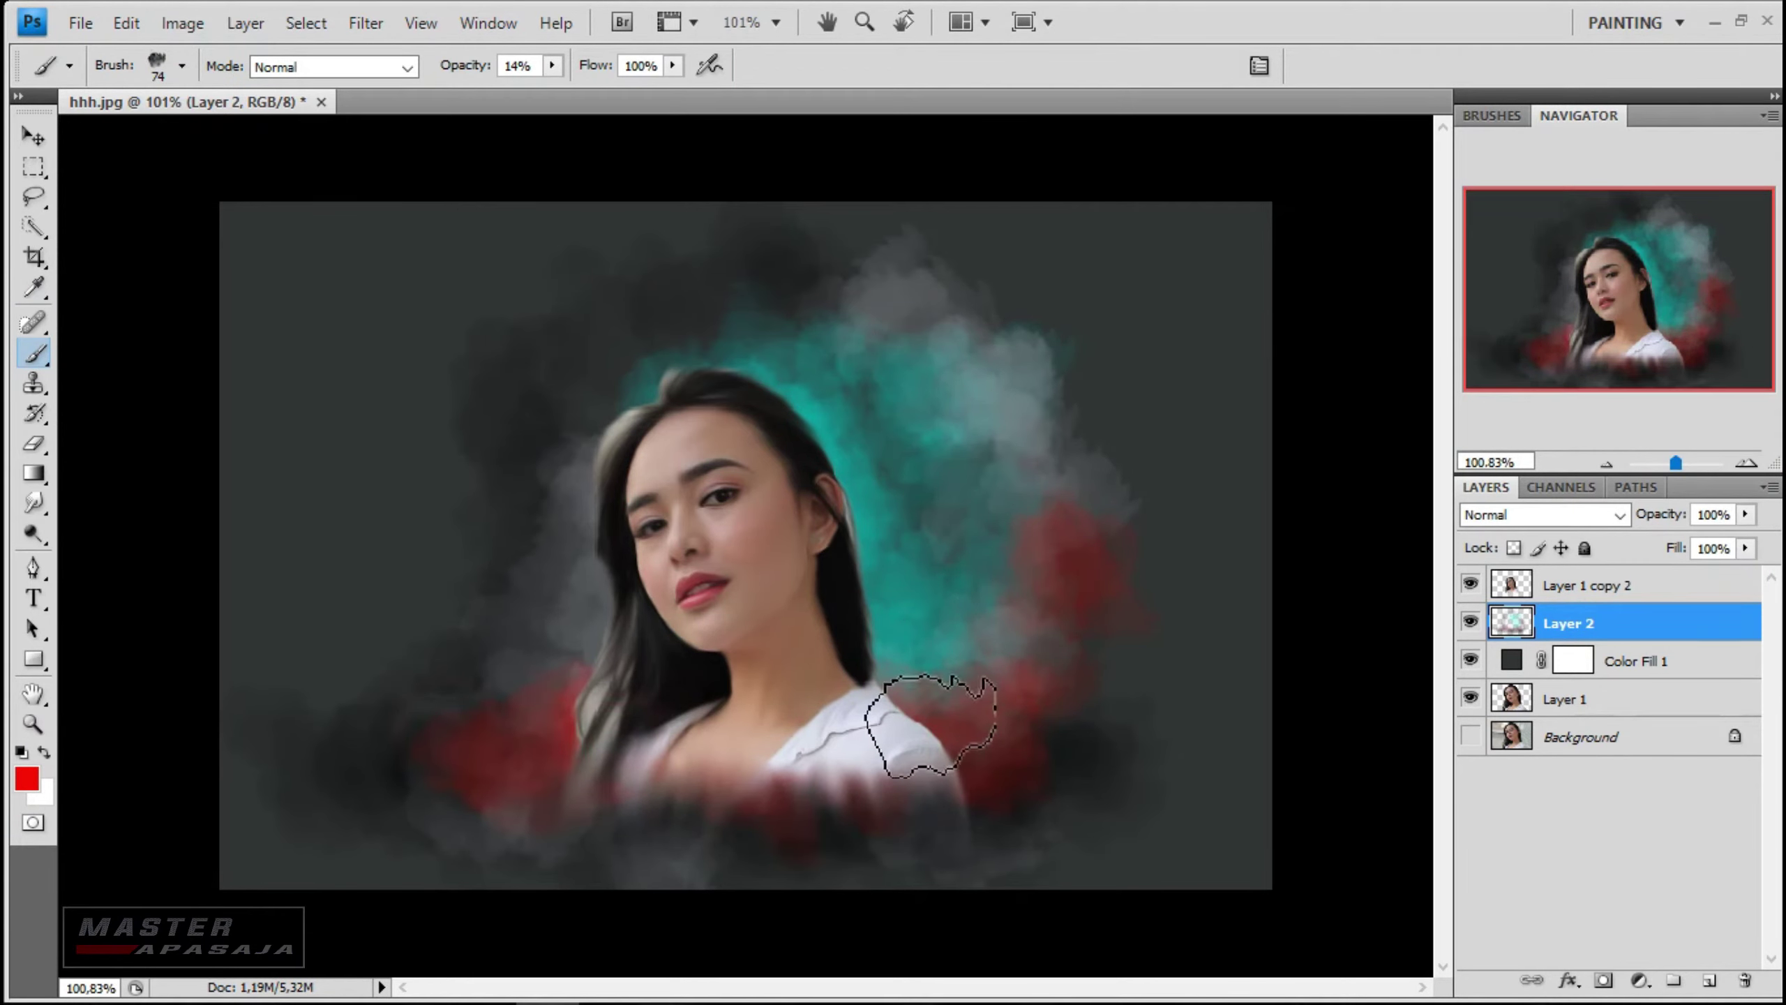
mouse_move(930, 726)
mouse_down()
mouse_move(881, 236)
mouse_move(1061, 470)
mouse_up()
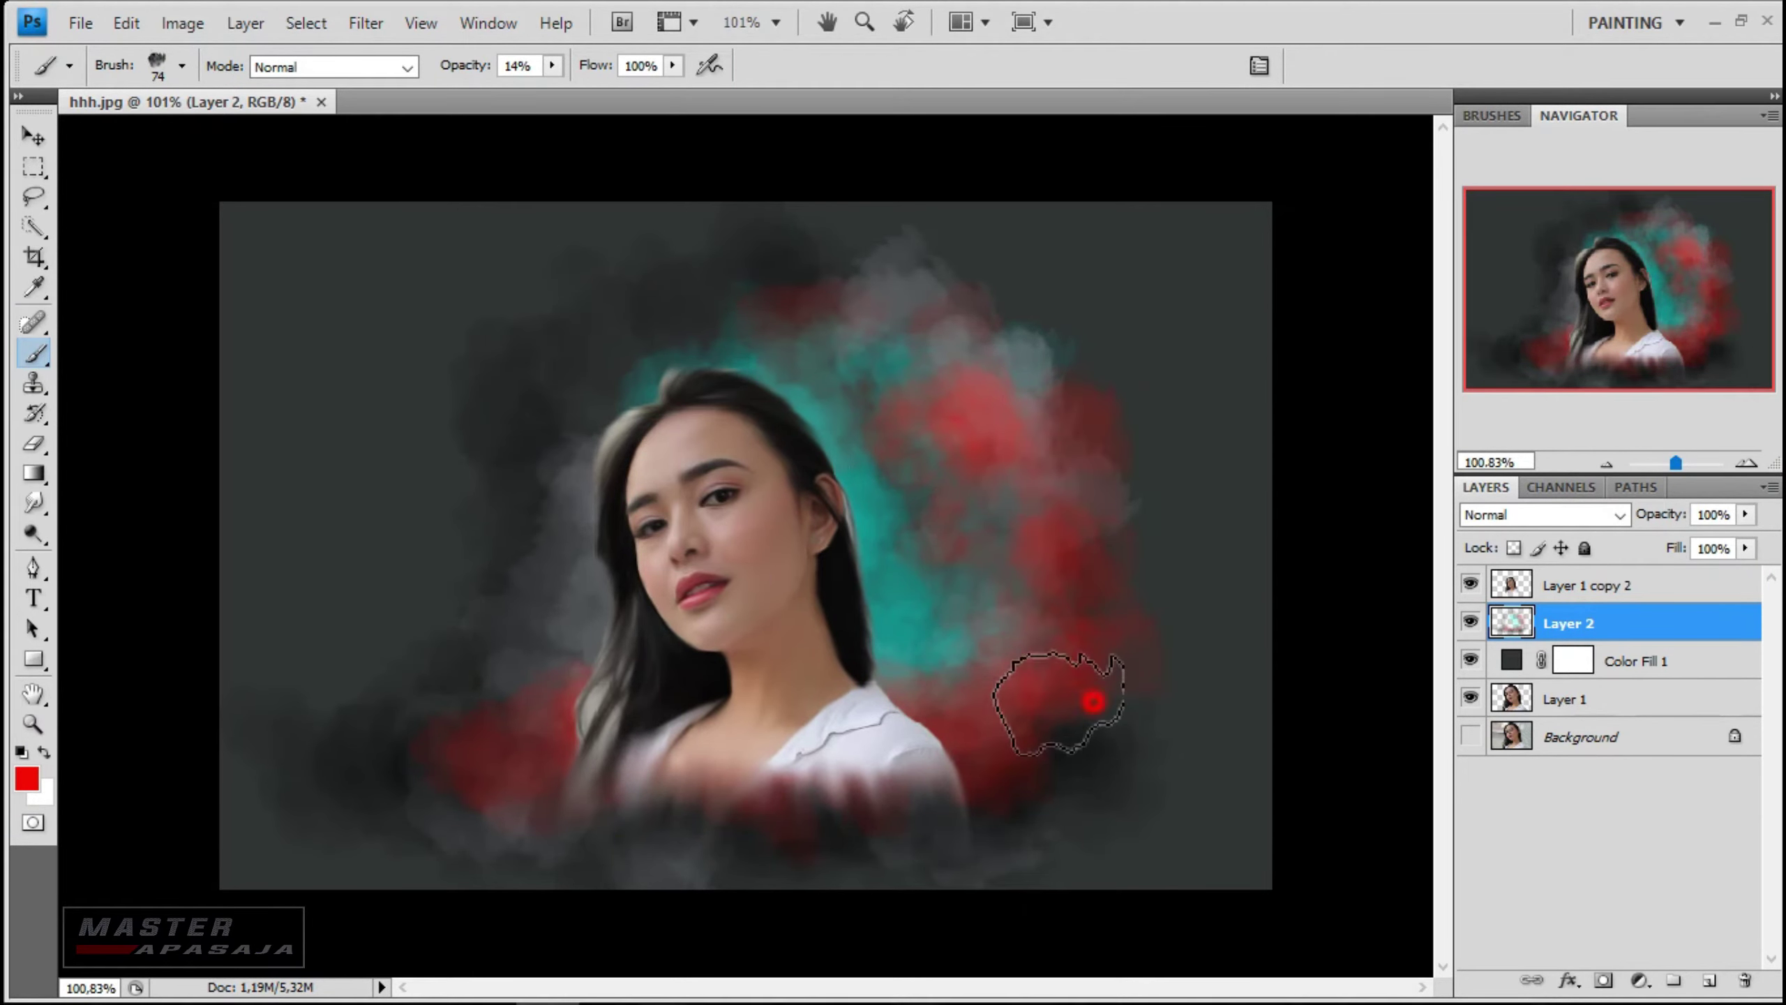
- Sample teal from the smoke and blend it over the red below the shoulders
alt+click(903, 584)
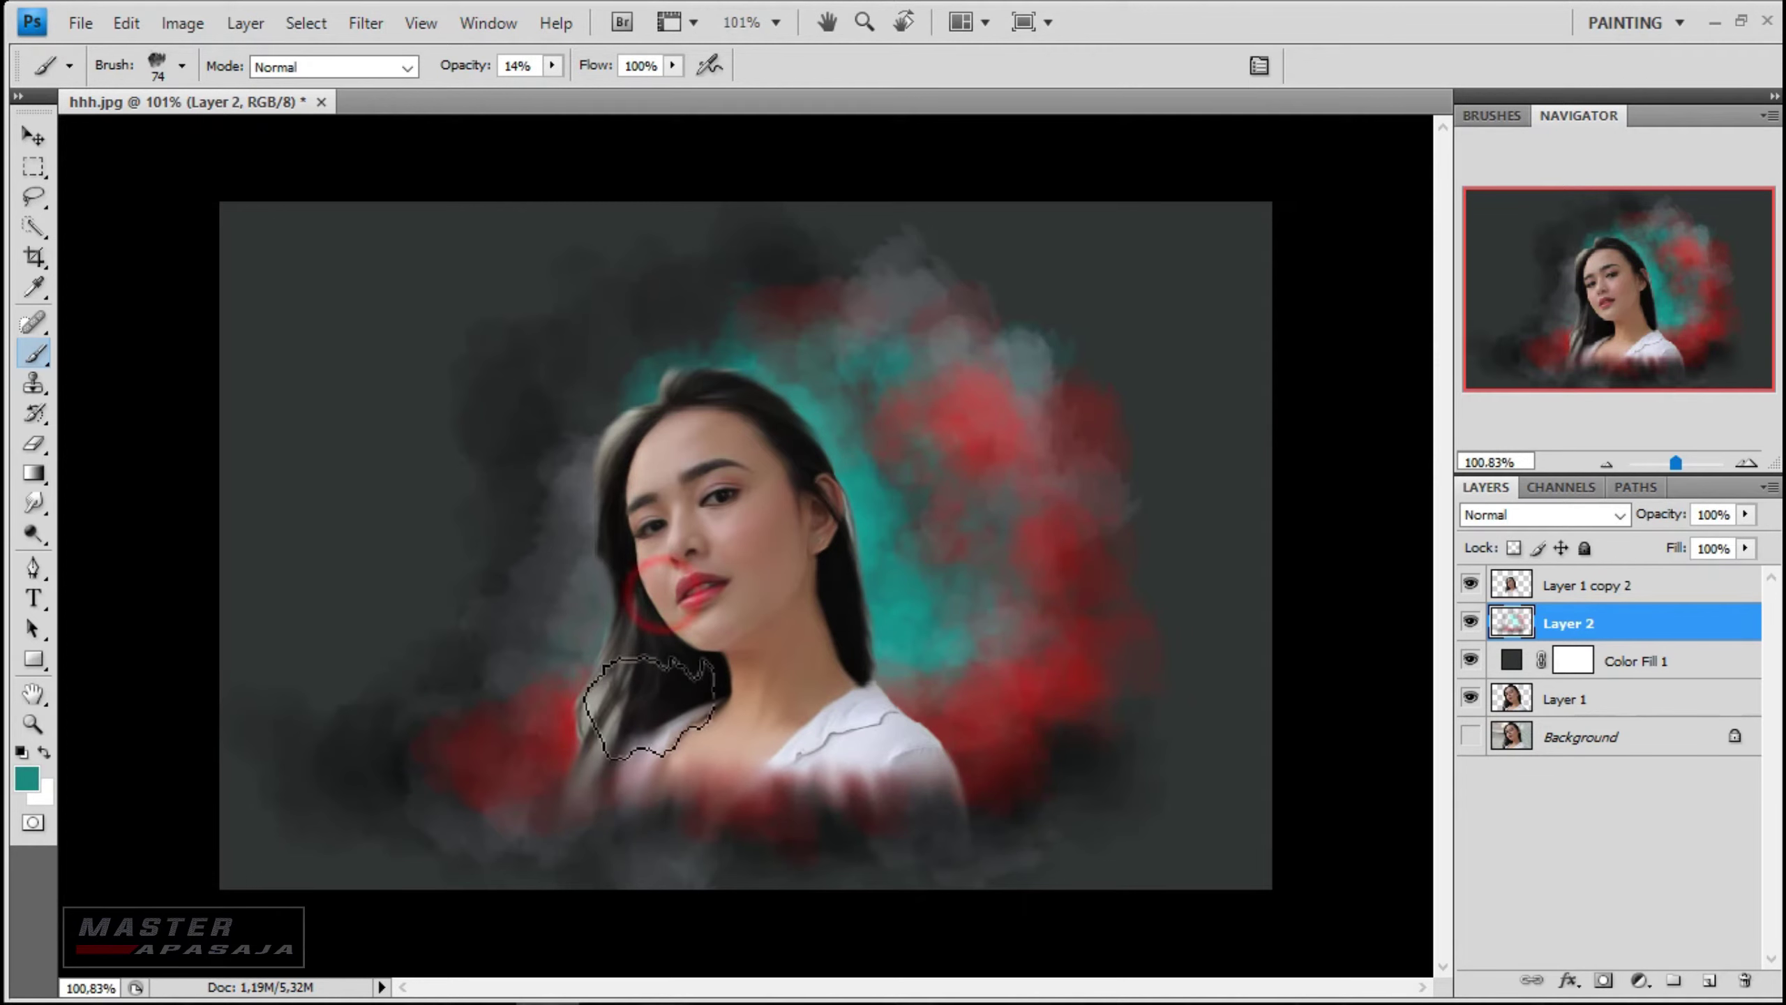
mouse_move(648, 707)
mouse_down()
mouse_move(1026, 732)
mouse_move(1006, 422)
mouse_move(576, 362)
mouse_move(1130, 417)
mouse_up()
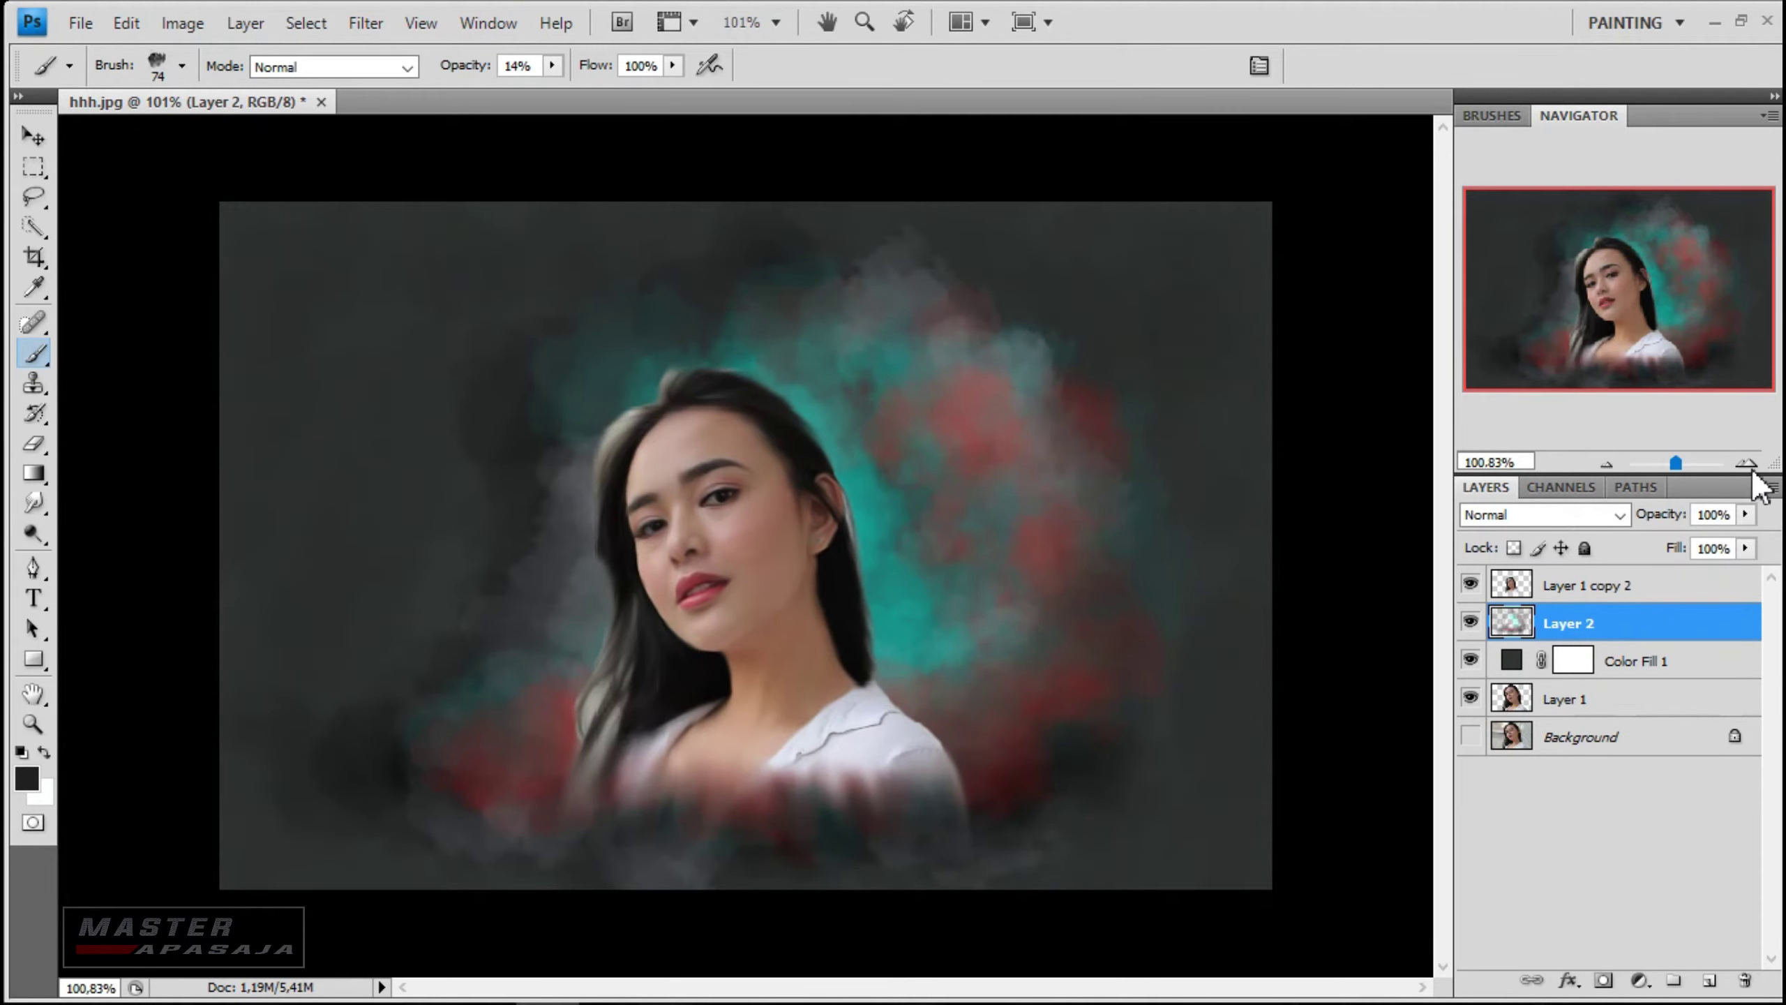
alt+click(1007, 577)
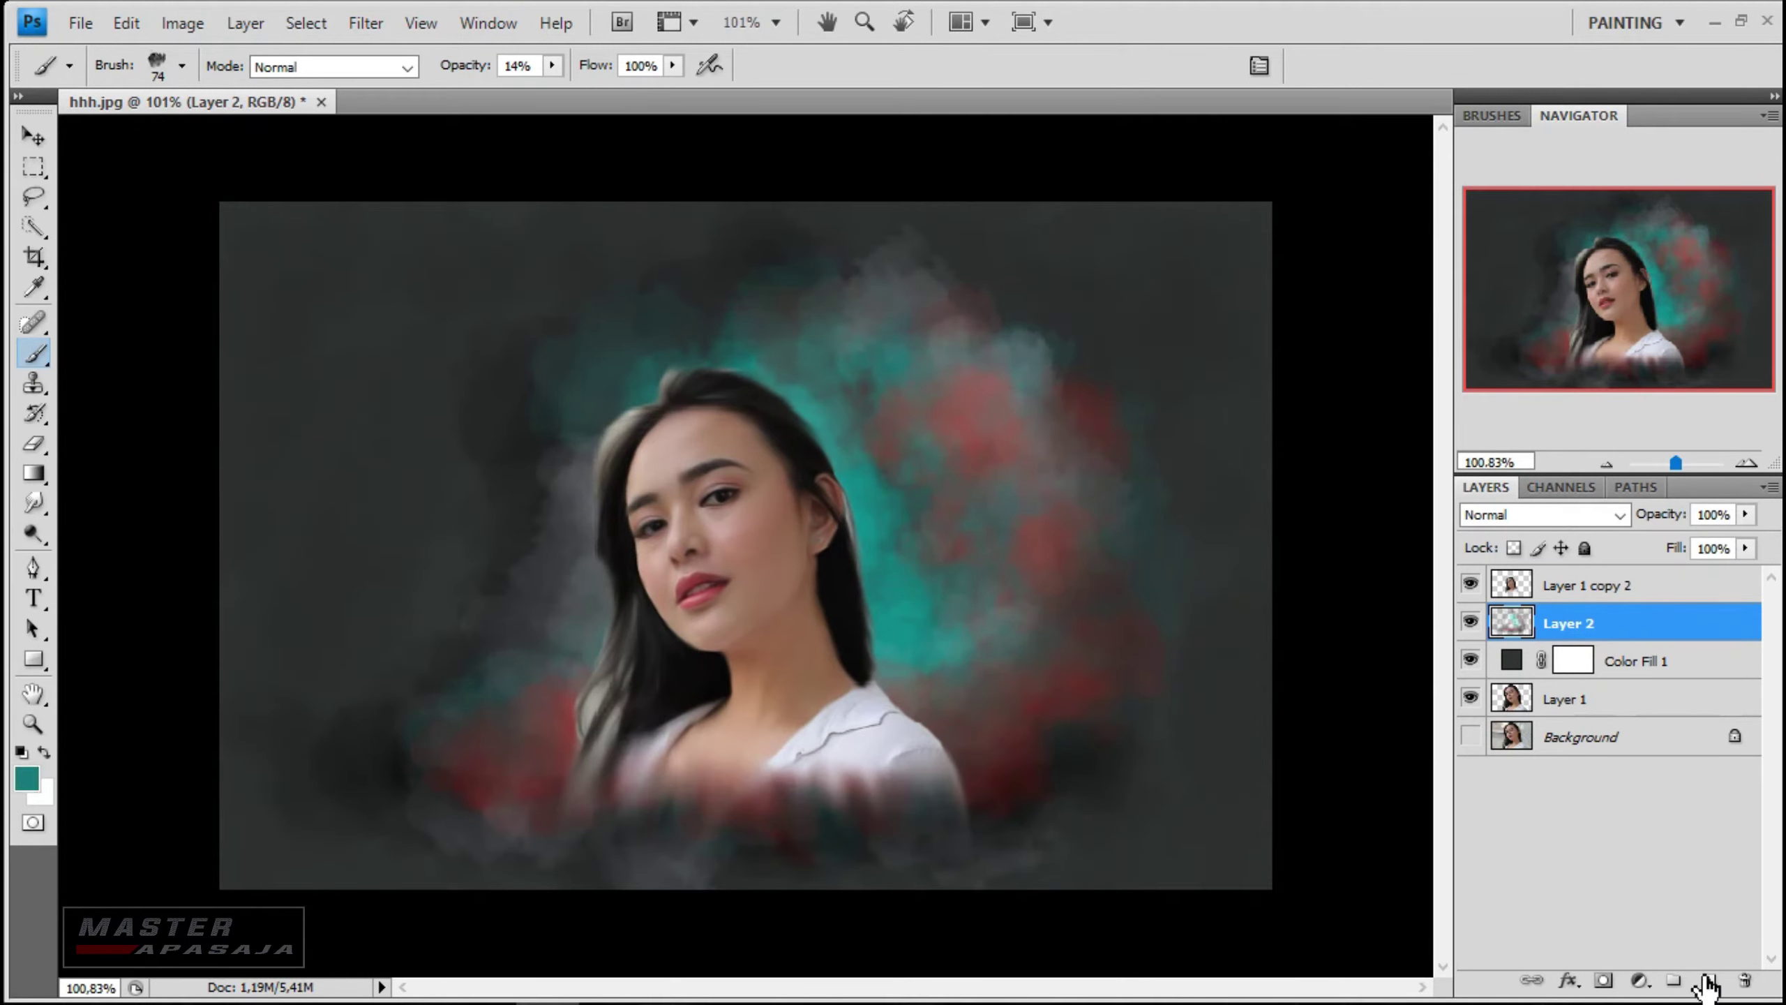
- Add a new empty Layer 3 on top of the portrait layer with the Brush tool
click(1590, 584)
click(1709, 980)
right_click(33, 353)
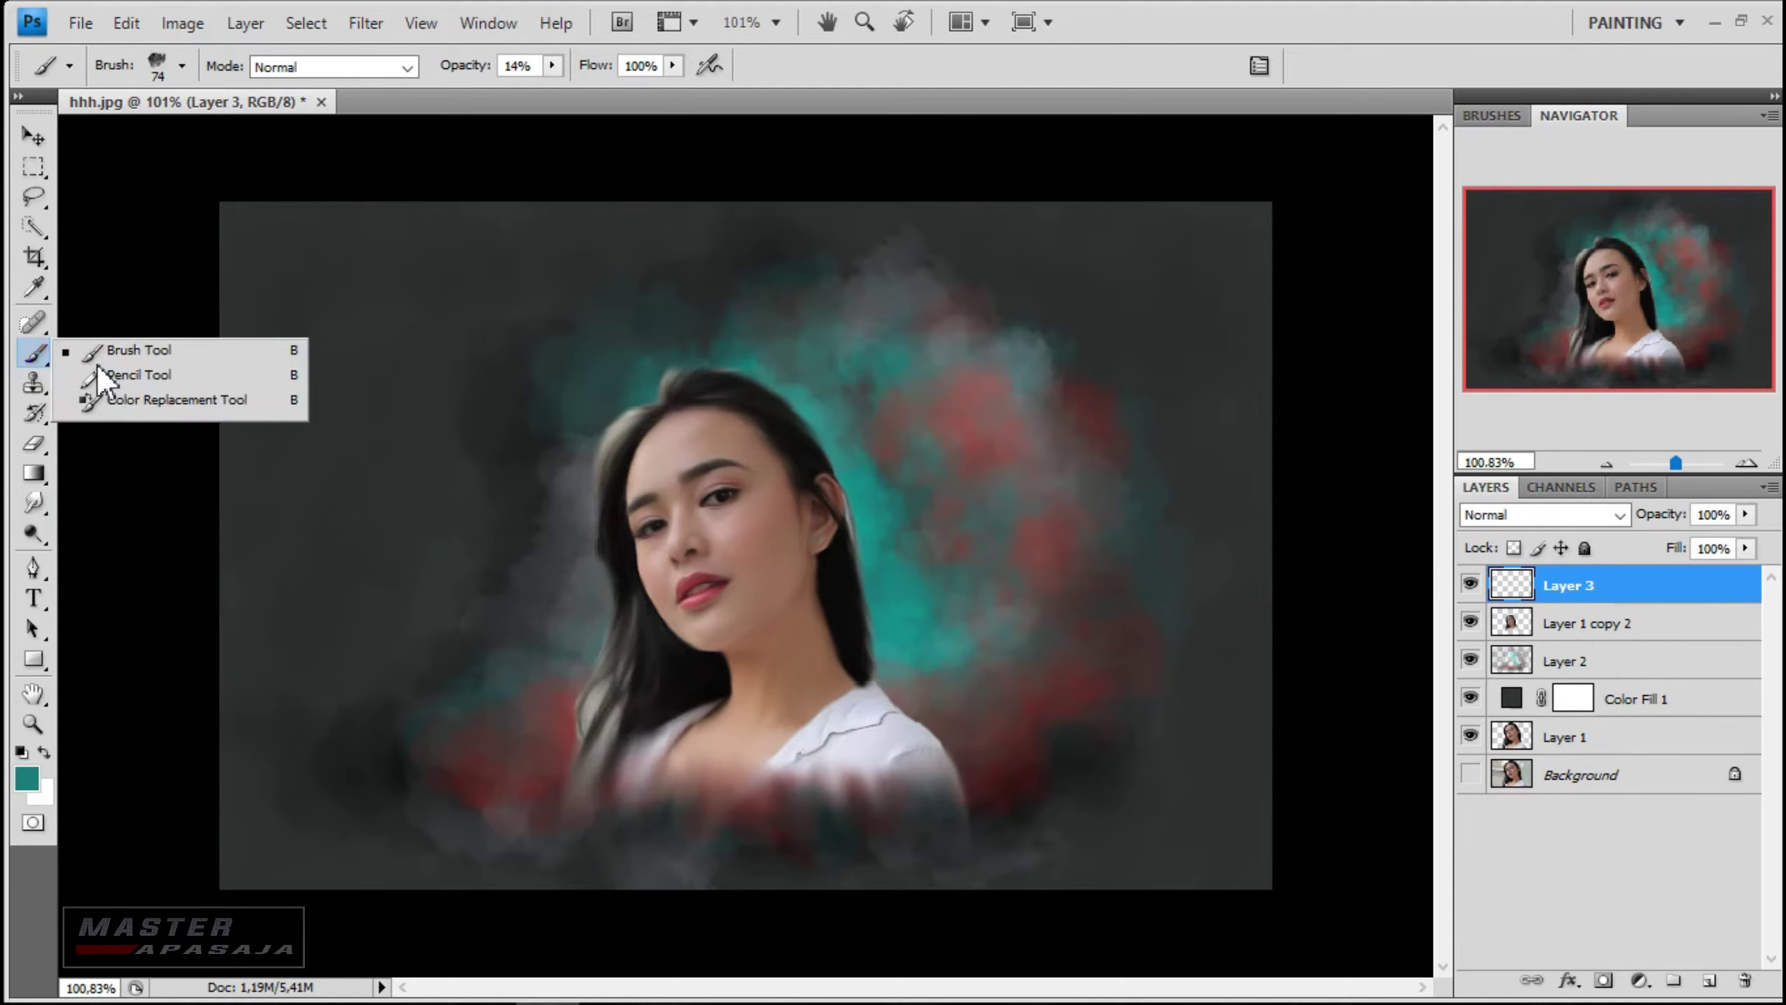
click(27, 777)
click(1691, 218)
key(b)
- Set a small hard round brush to 1 px at 52% opacity
right_click(960, 534)
scroll(1104, 788, up, 5)
click(1161, 725)
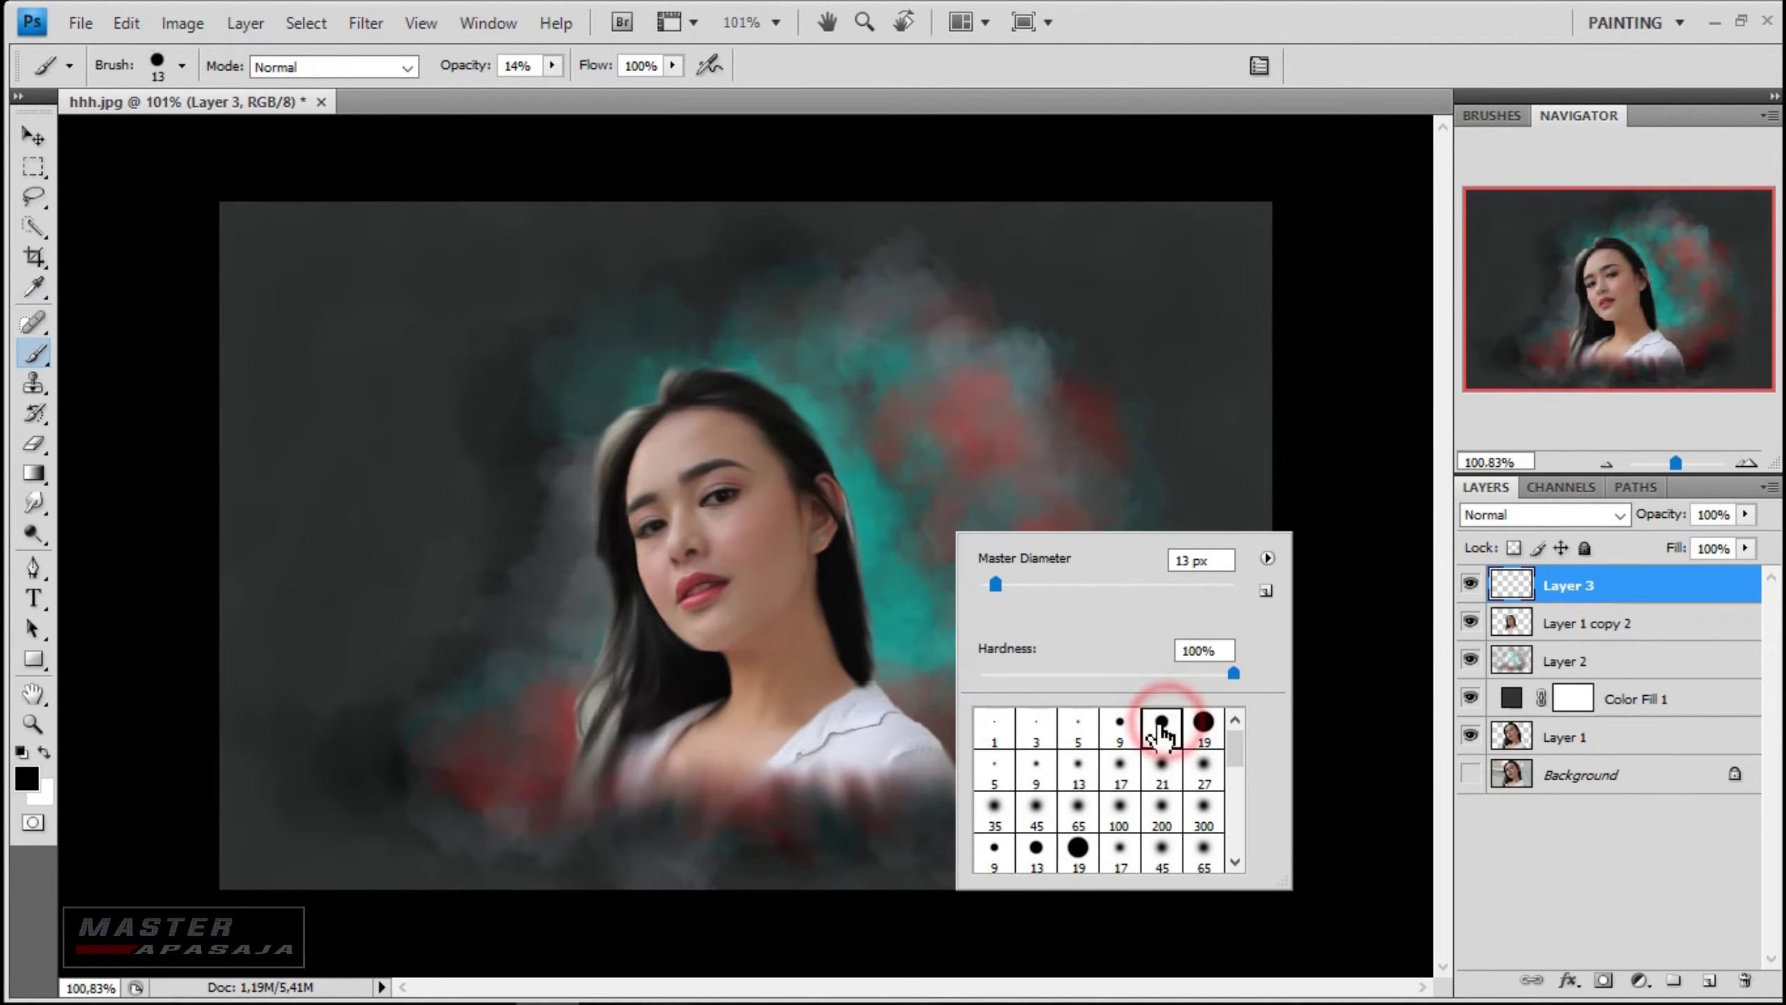
click(1428, 524)
scroll(696, 401, up, 5)
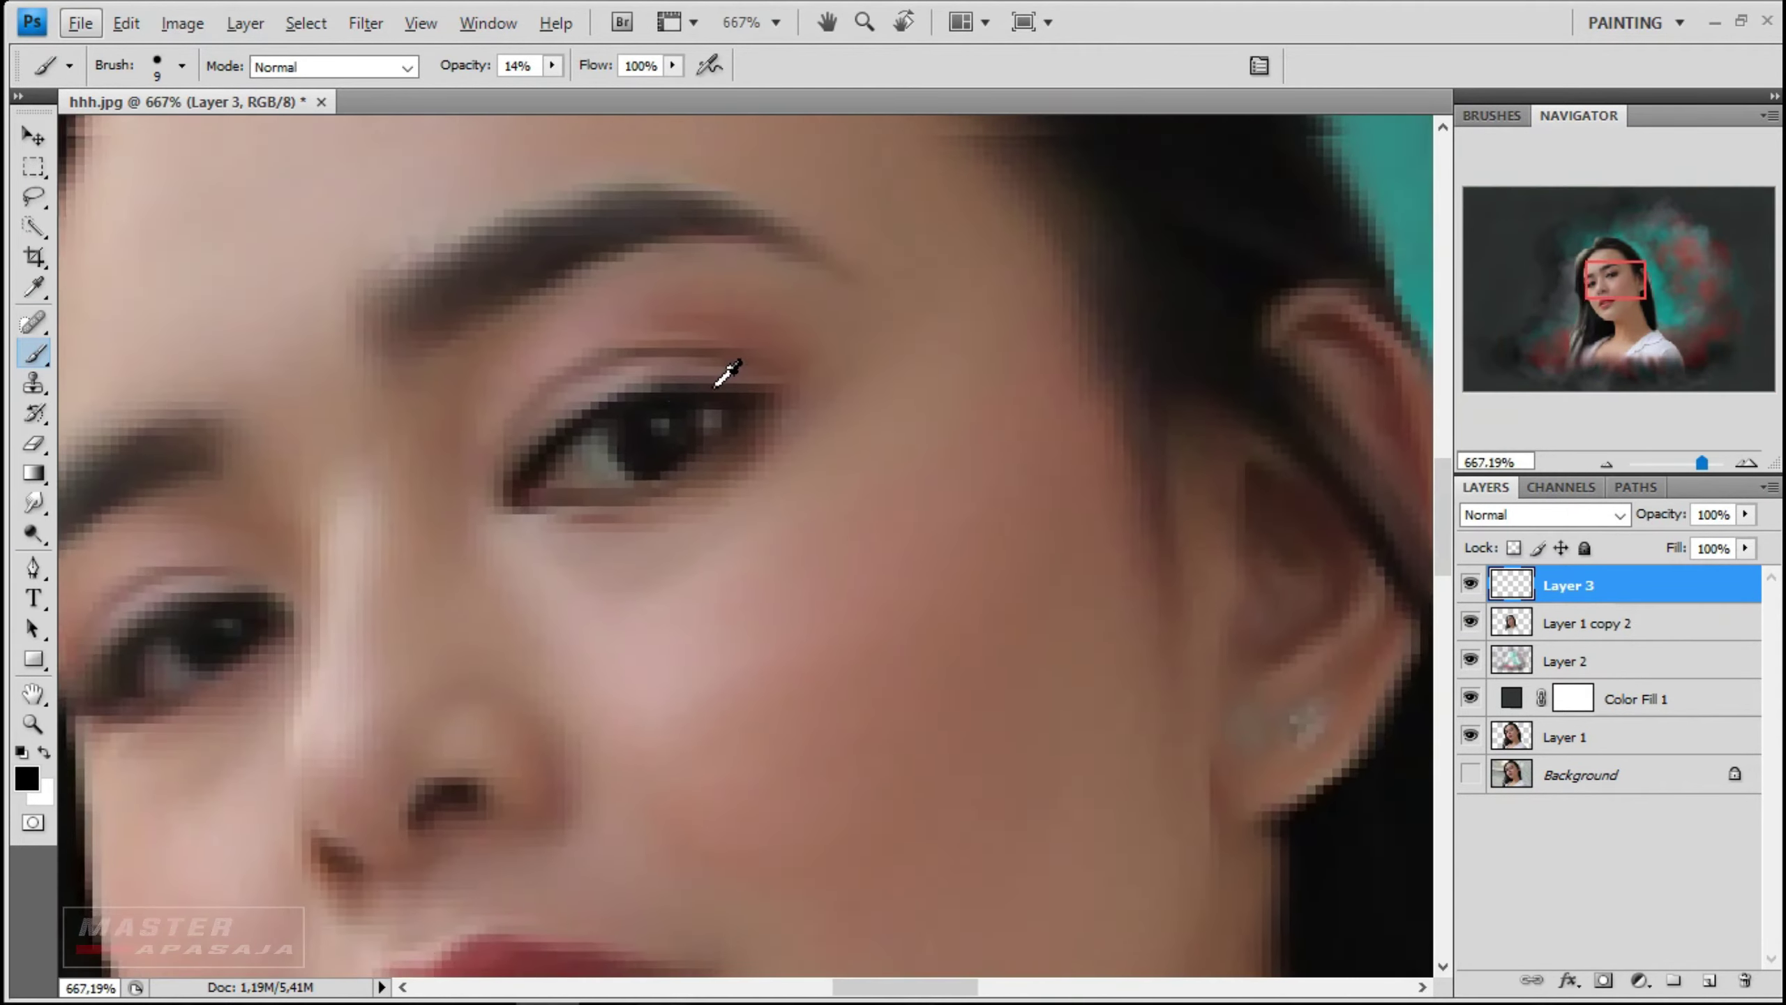
right_click(679, 457)
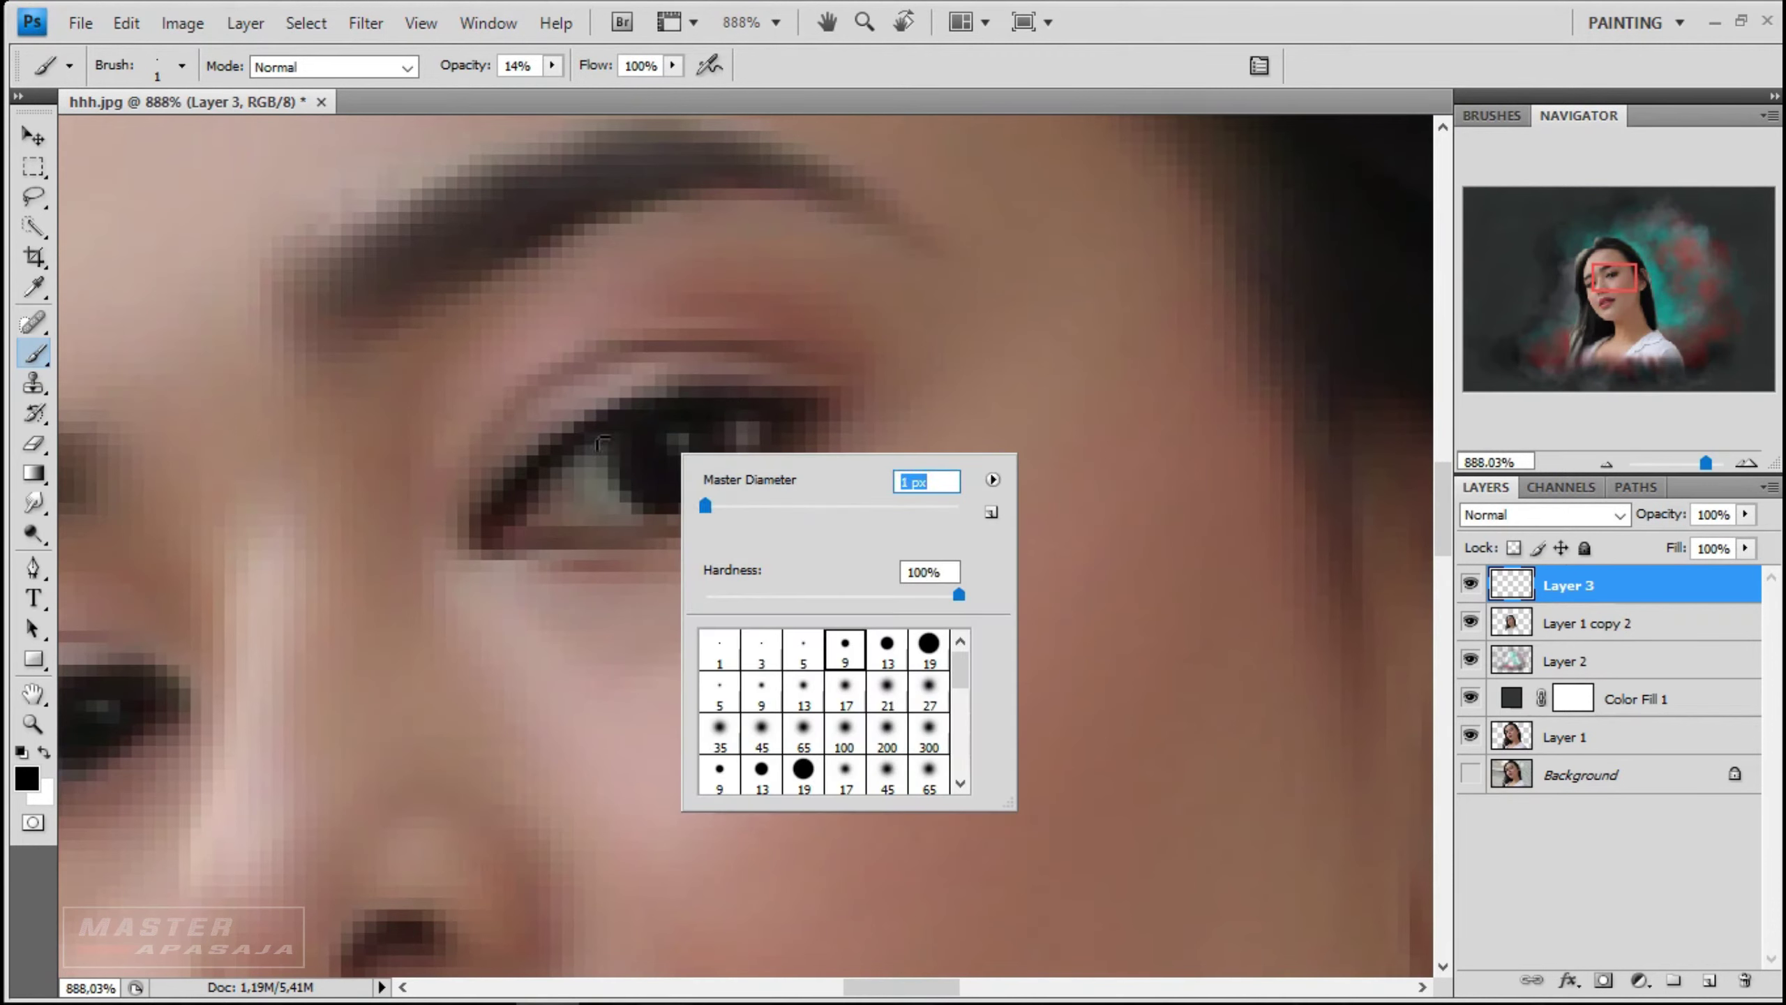
key(Return)
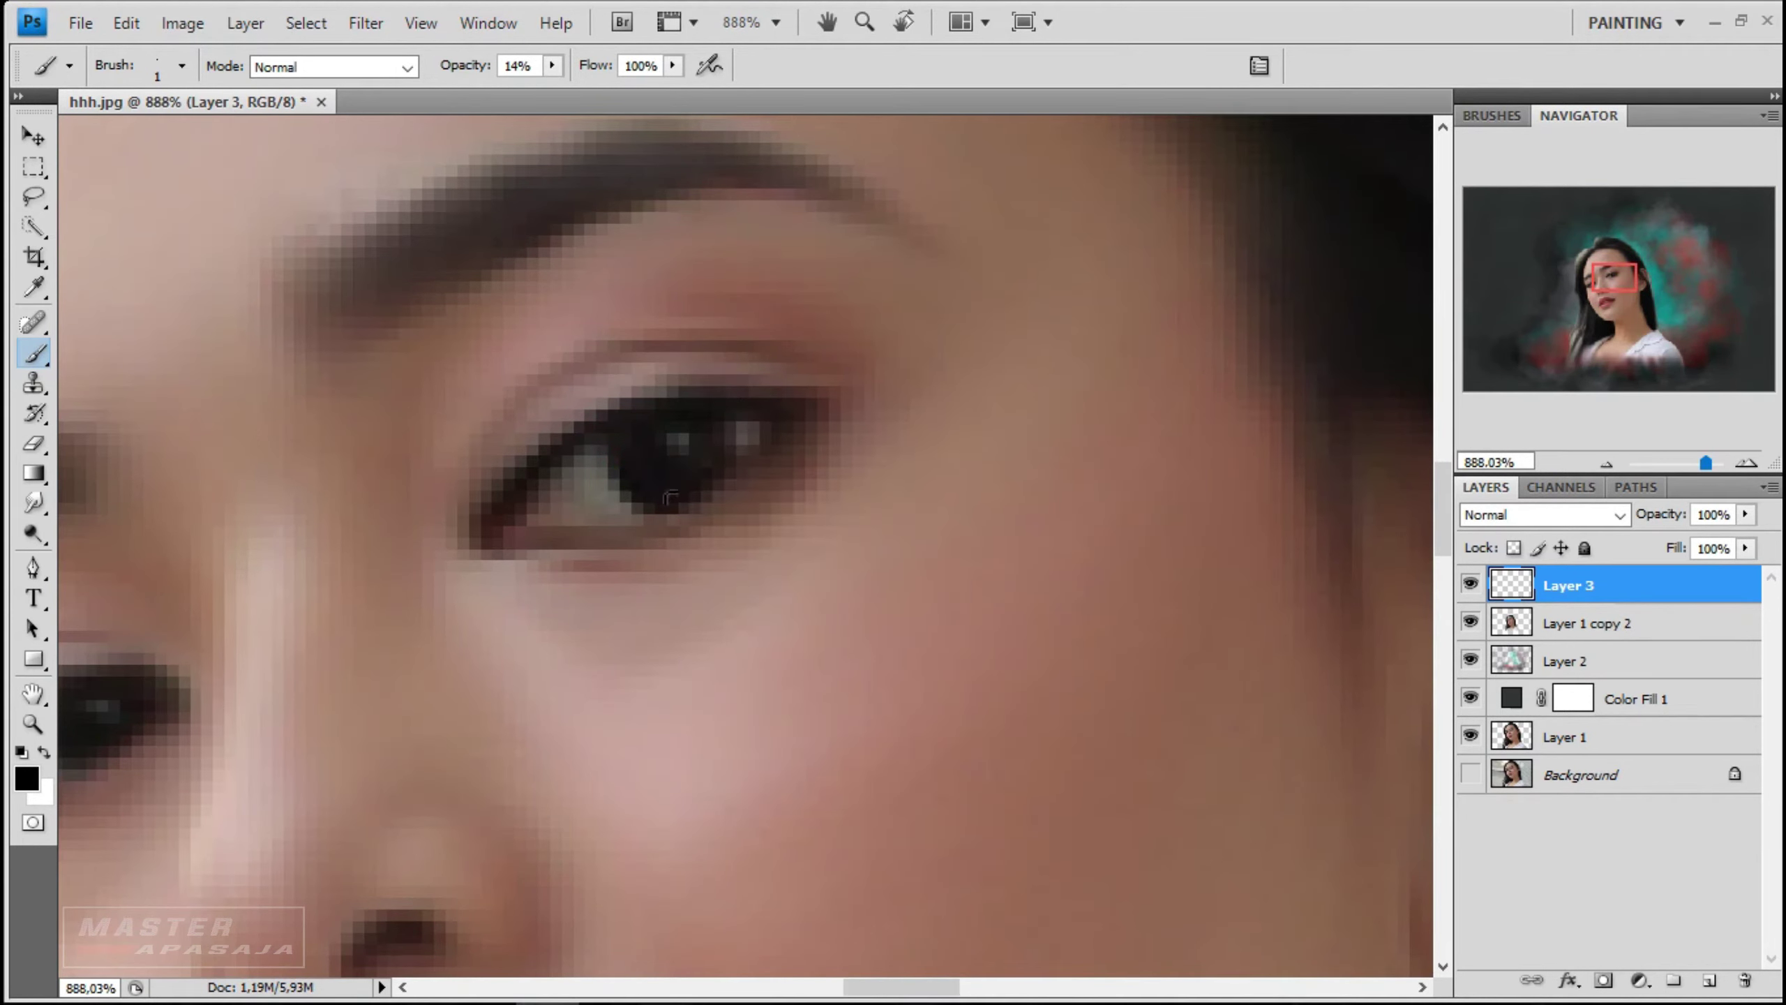
drag(605, 90, 606, 94)
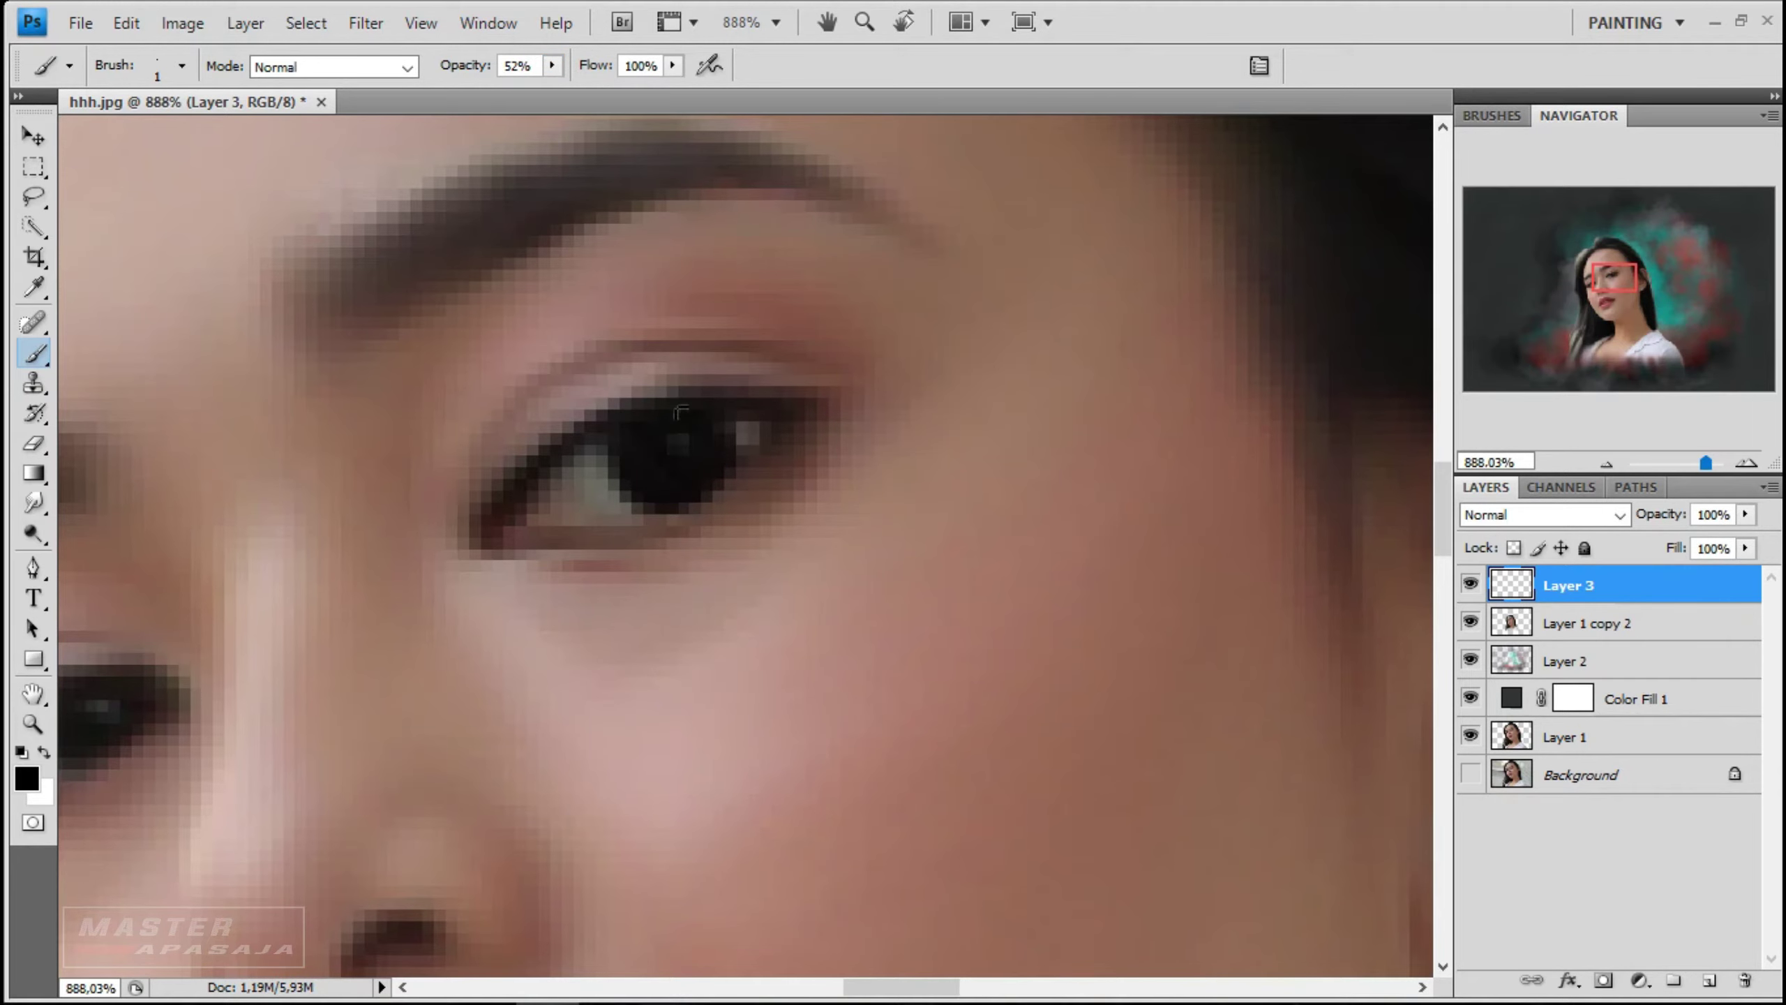
- Fleck the iris with cyan and yellow dots
click(26, 777)
click(1694, 212)
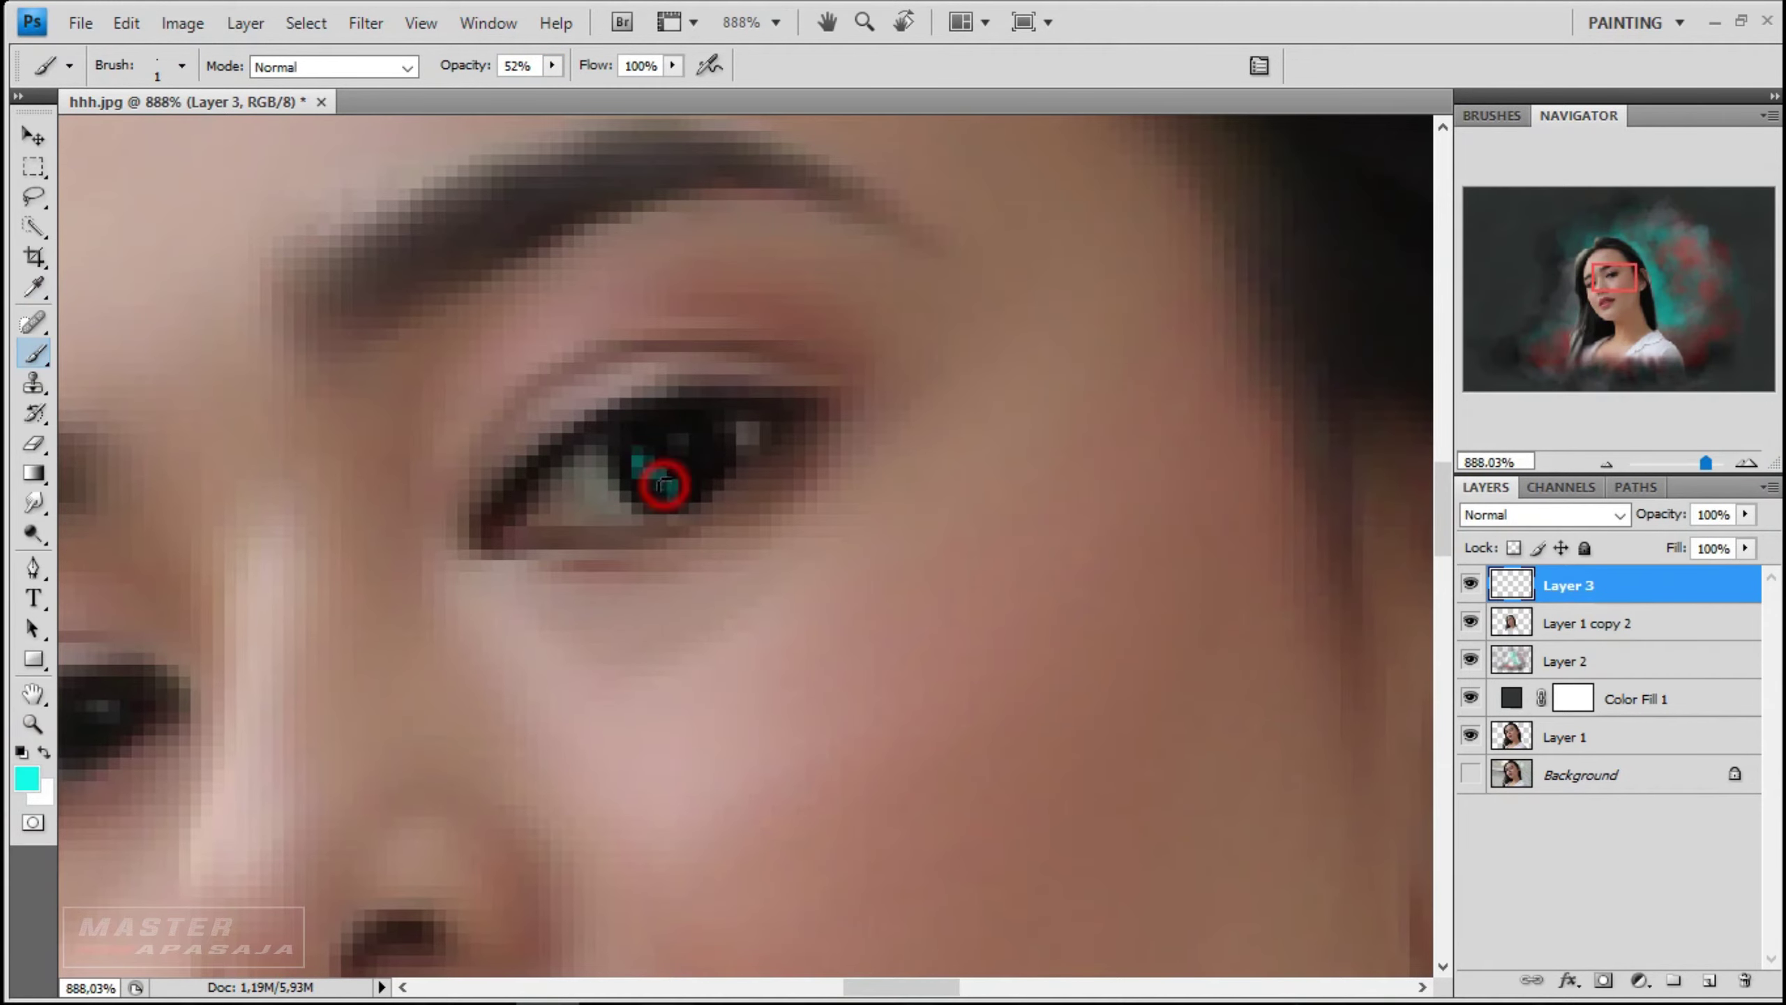
drag(665, 484, 703, 424)
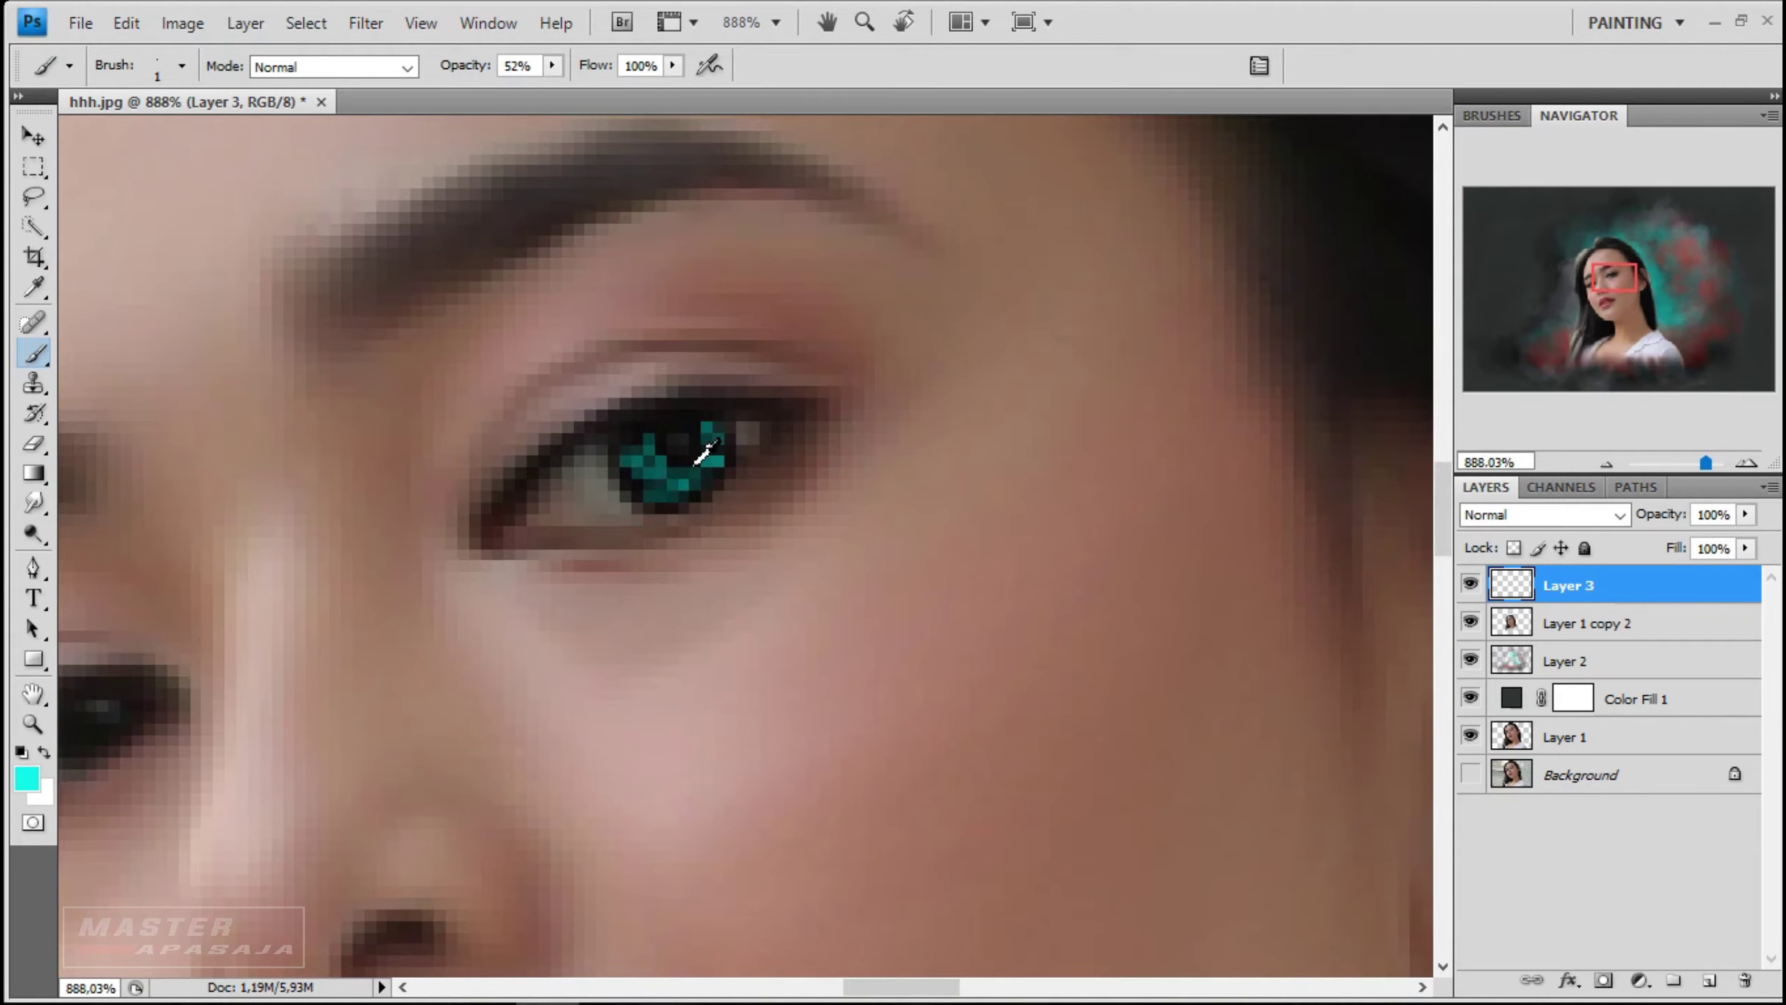
click(27, 777)
click(1691, 211)
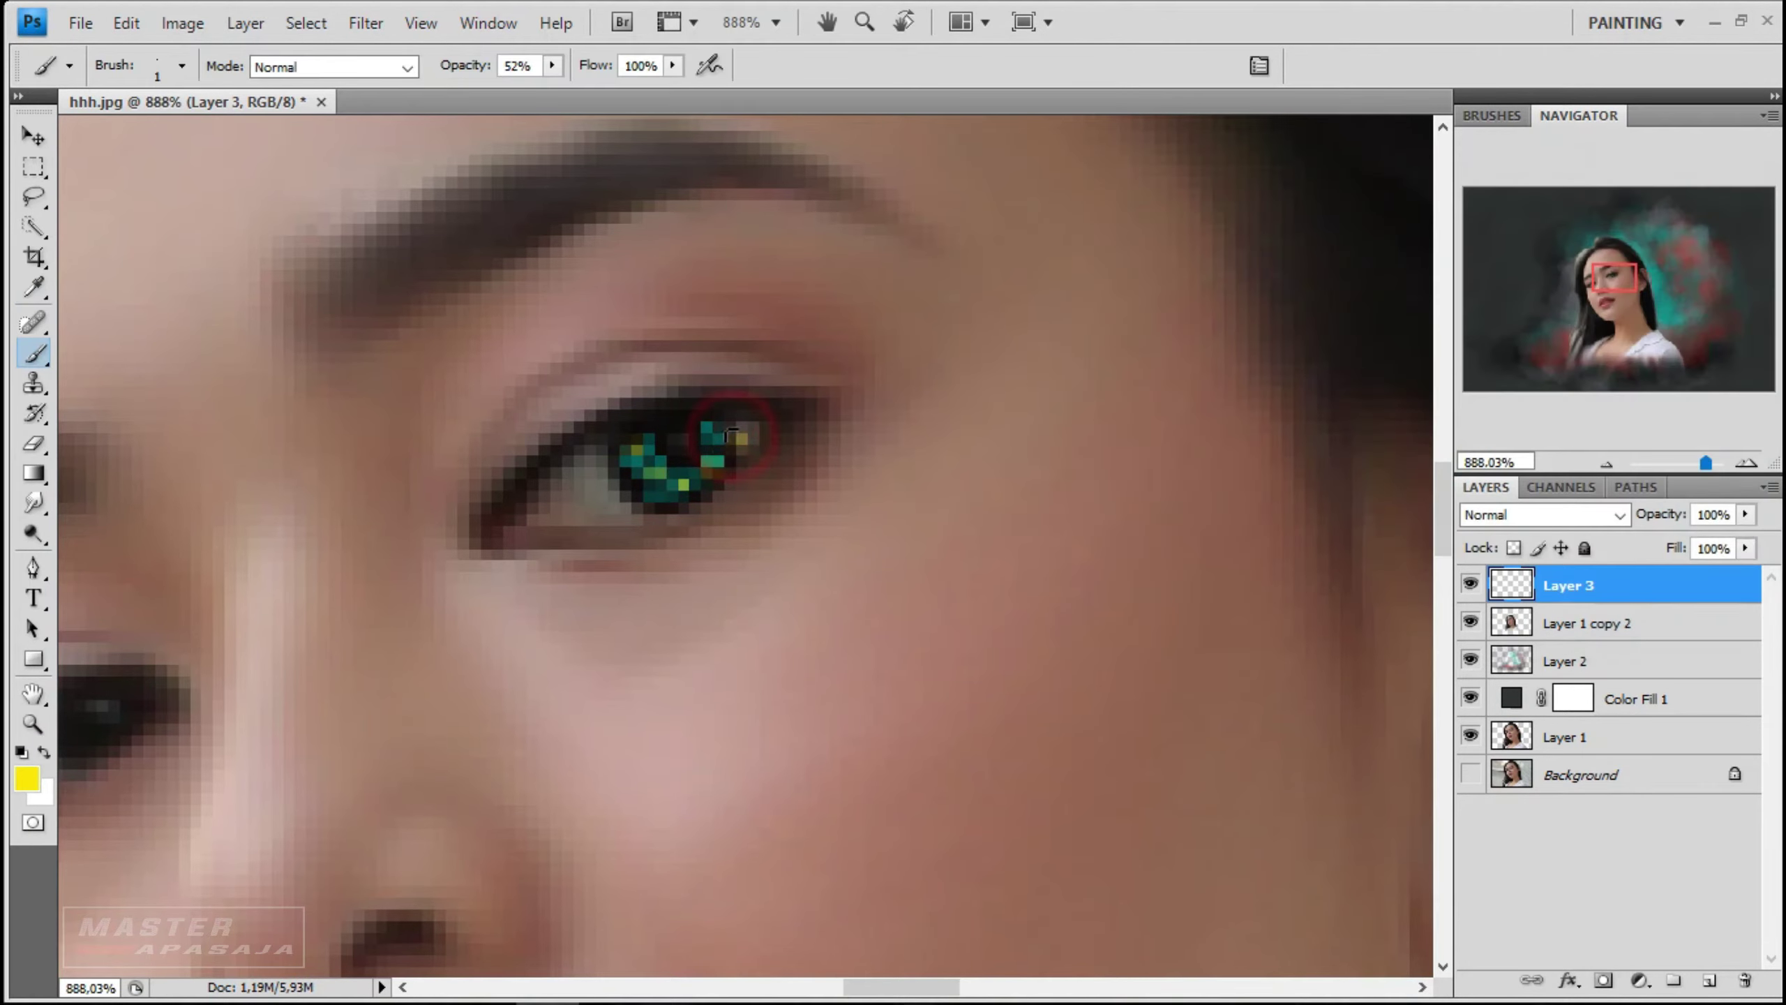
click(27, 777)
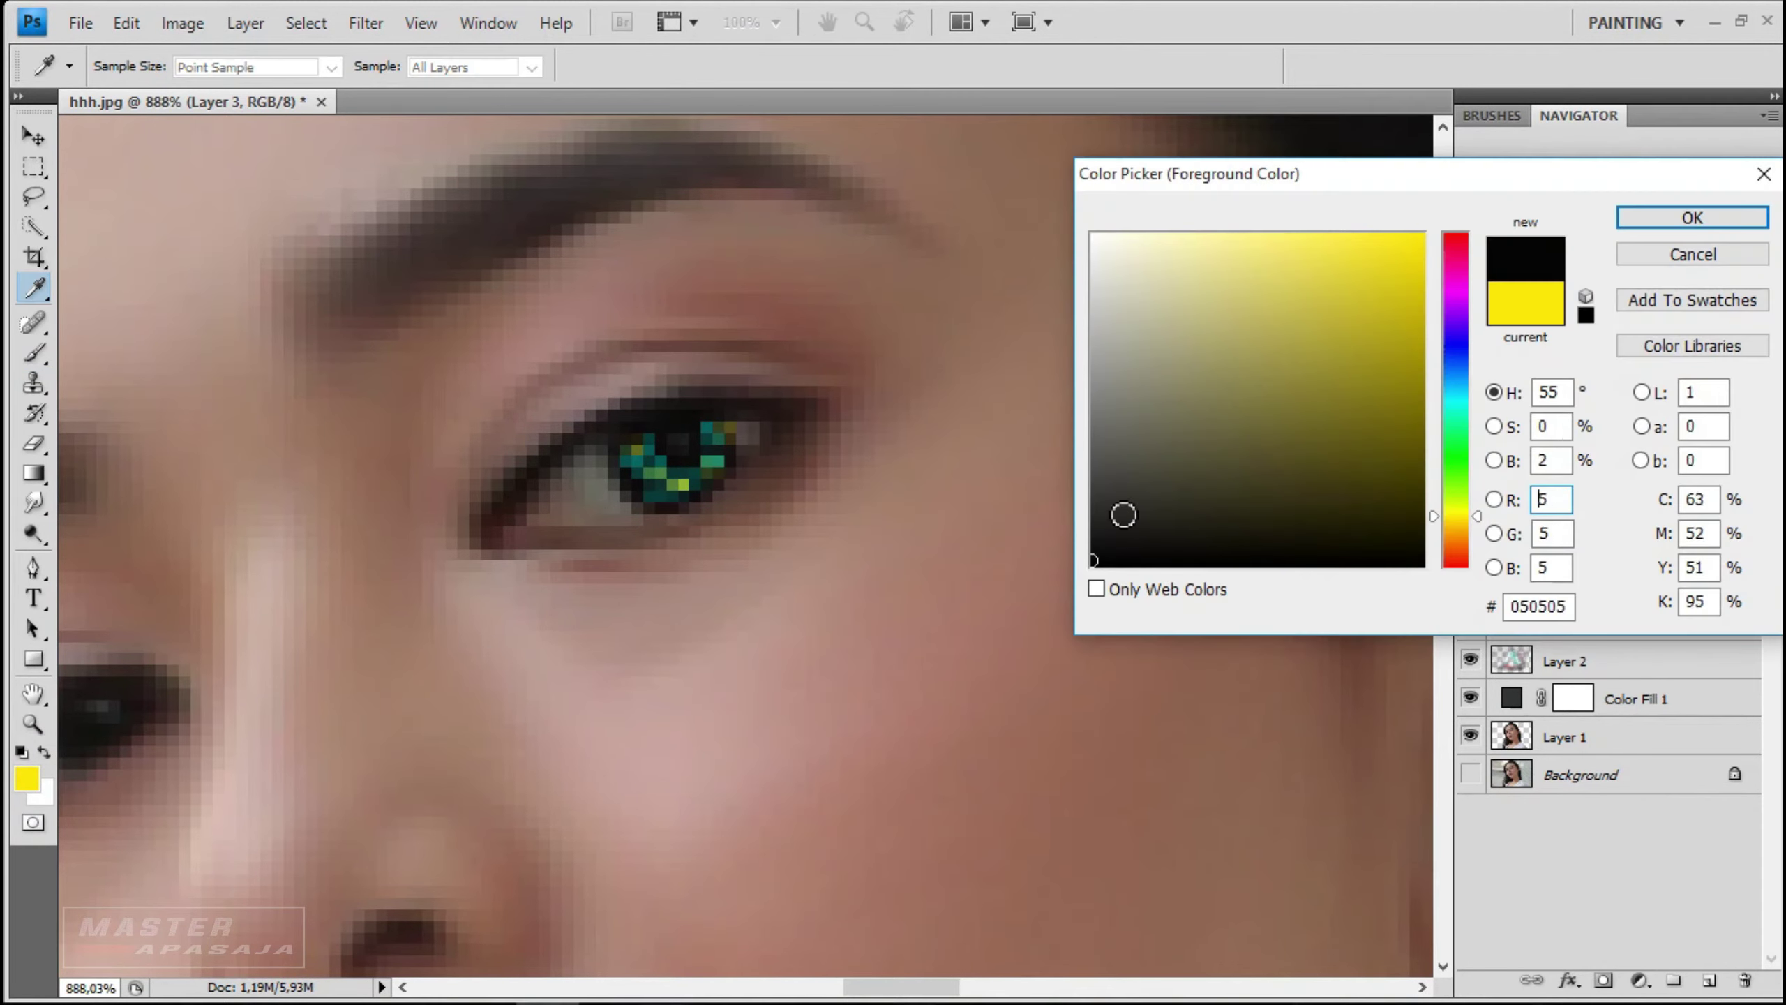
click(1124, 514)
click(1690, 211)
scroll(675, 458, down, 1)
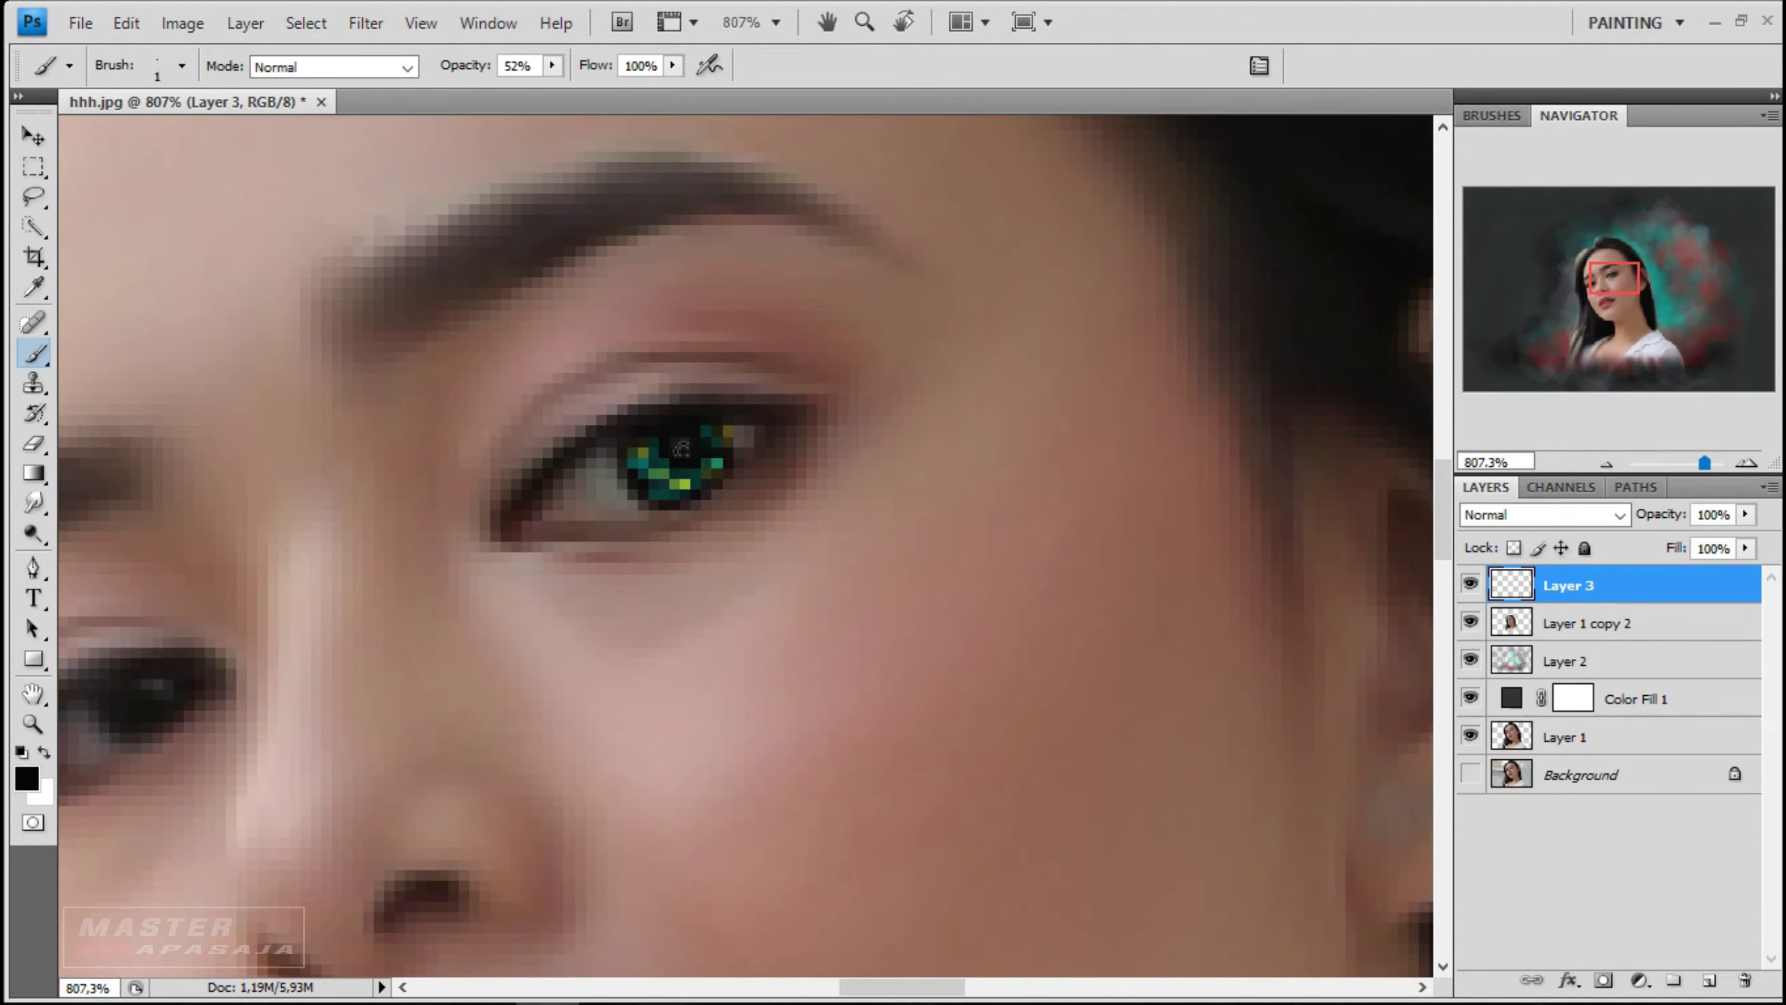
- Add white dots to the iris, then reset the colour to black
right_click(680, 448)
click(27, 777)
click(1098, 224)
click(1694, 215)
click(27, 777)
click(1093, 563)
click(1650, 222)
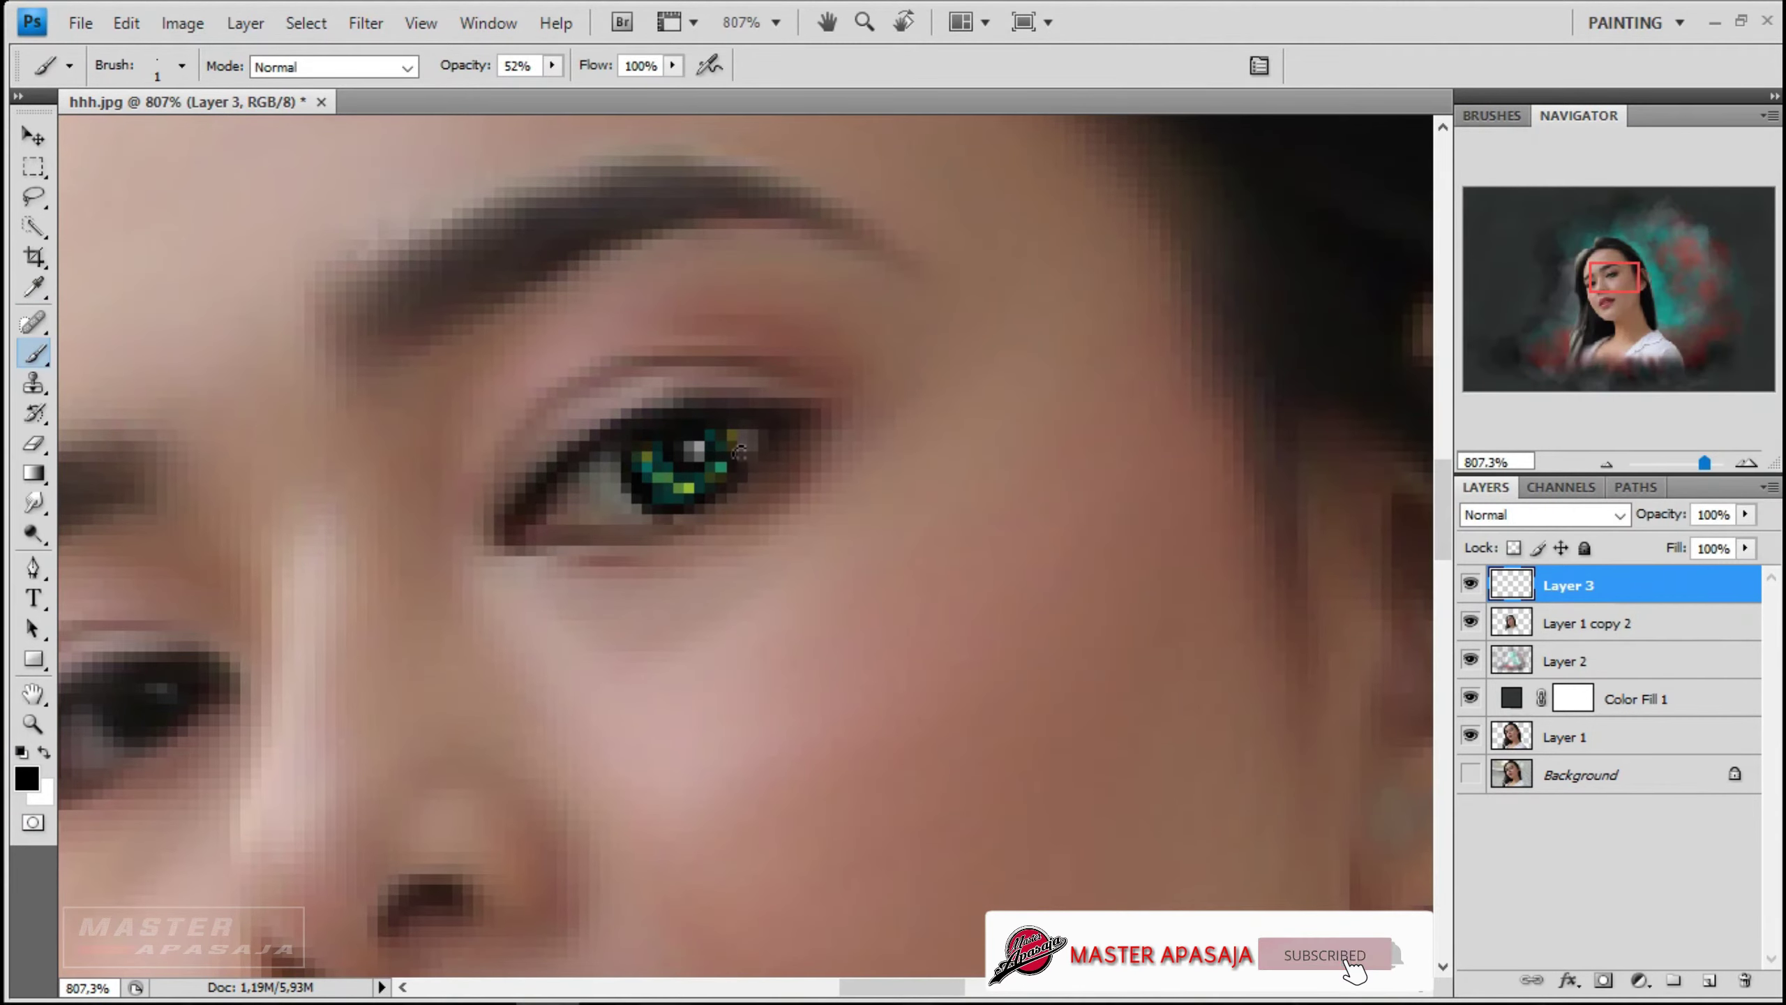
scroll(727, 445, down, 3)
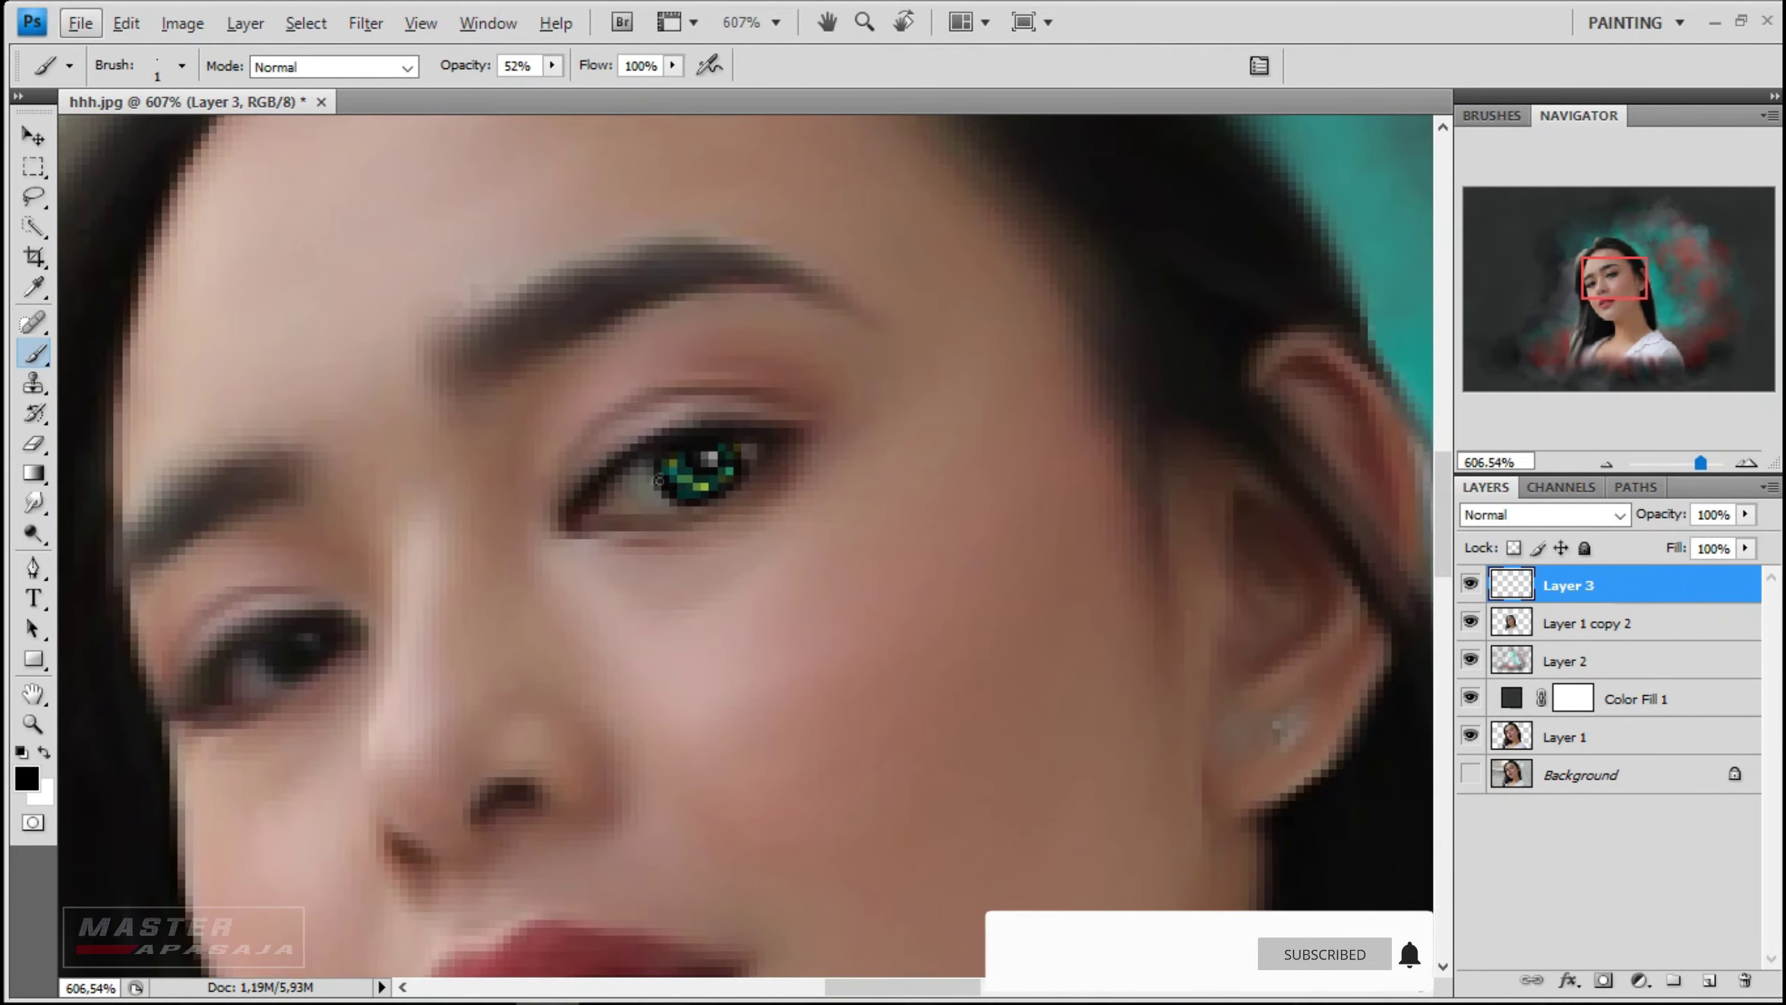
scroll(732, 476, up, 1)
- Select the eye area with the rectangular marquee and apply a Box Blur
click(32, 170)
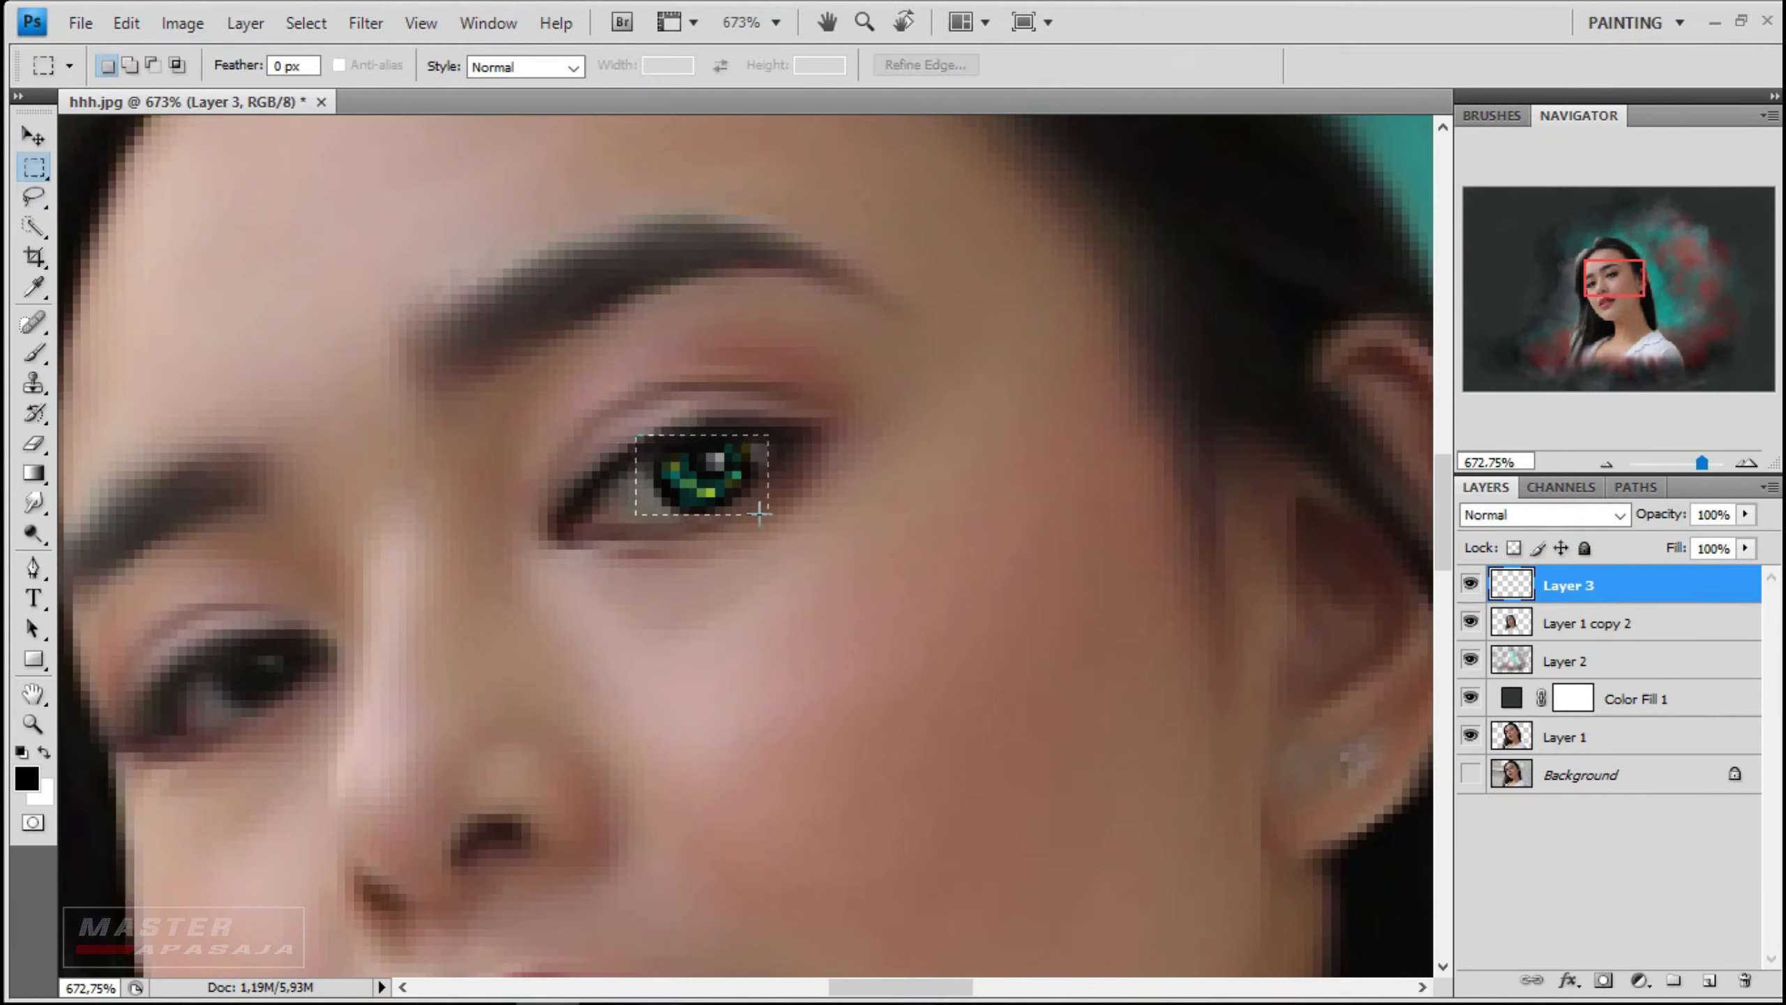
click(365, 22)
mouse_move(379, 239)
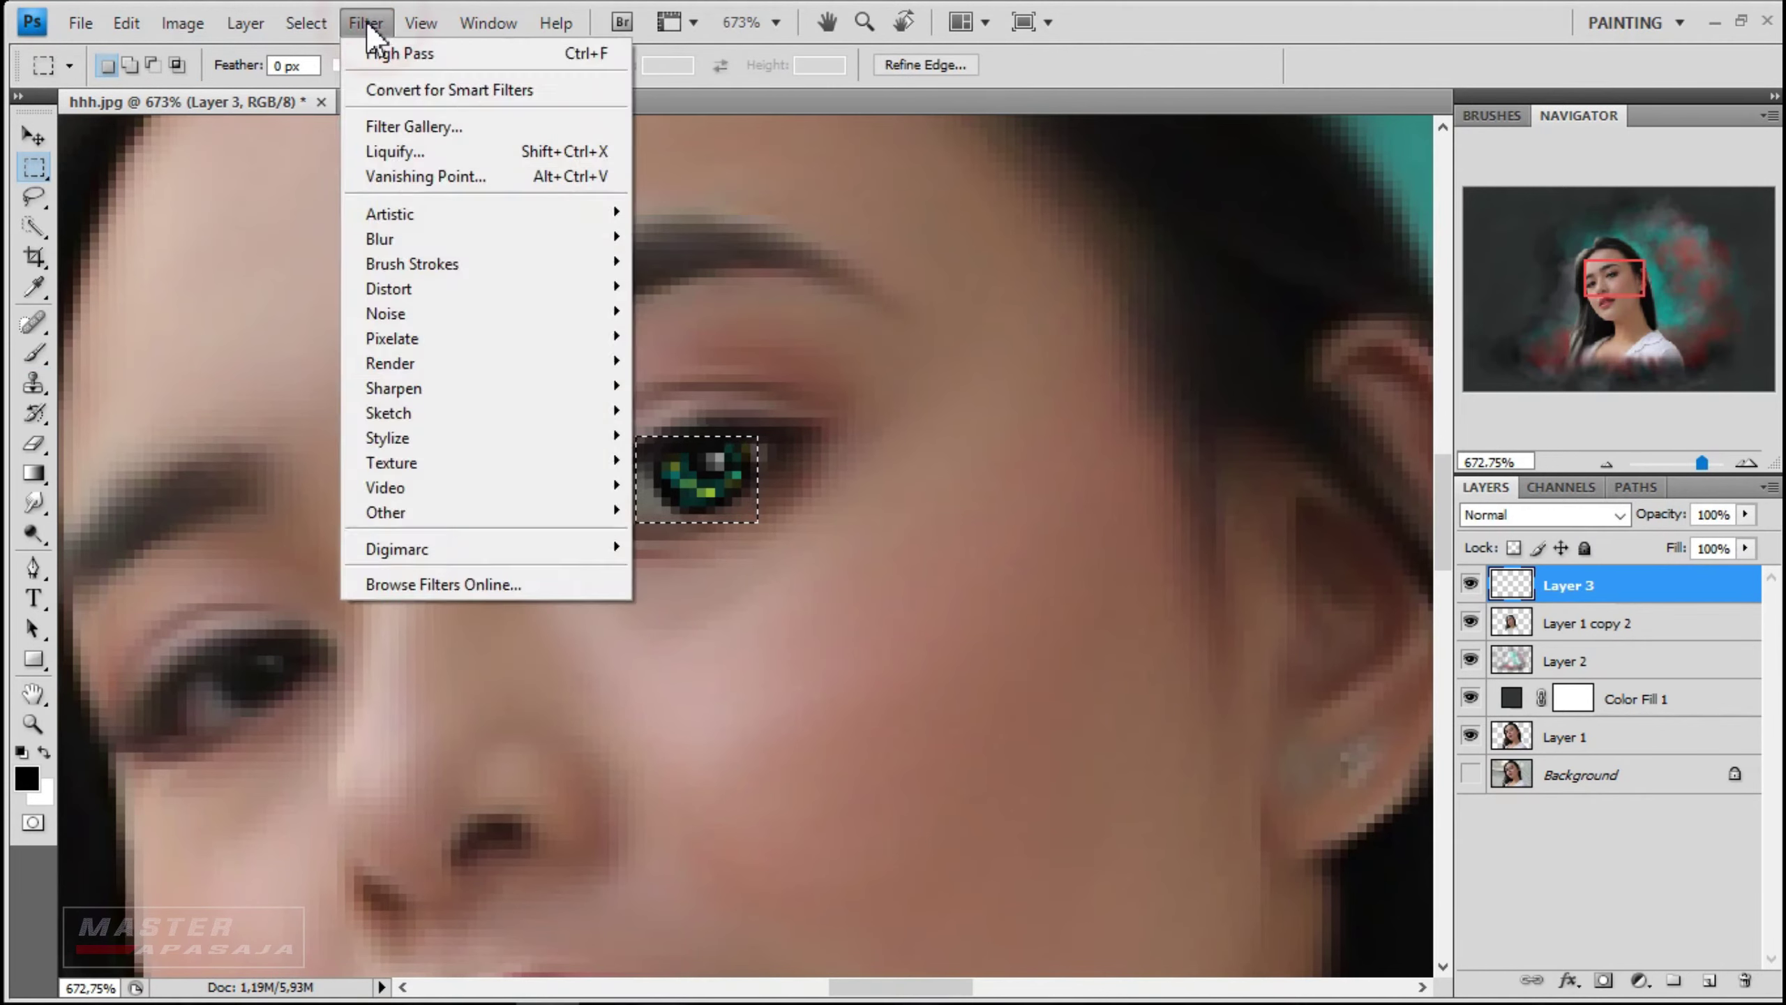
click(711, 325)
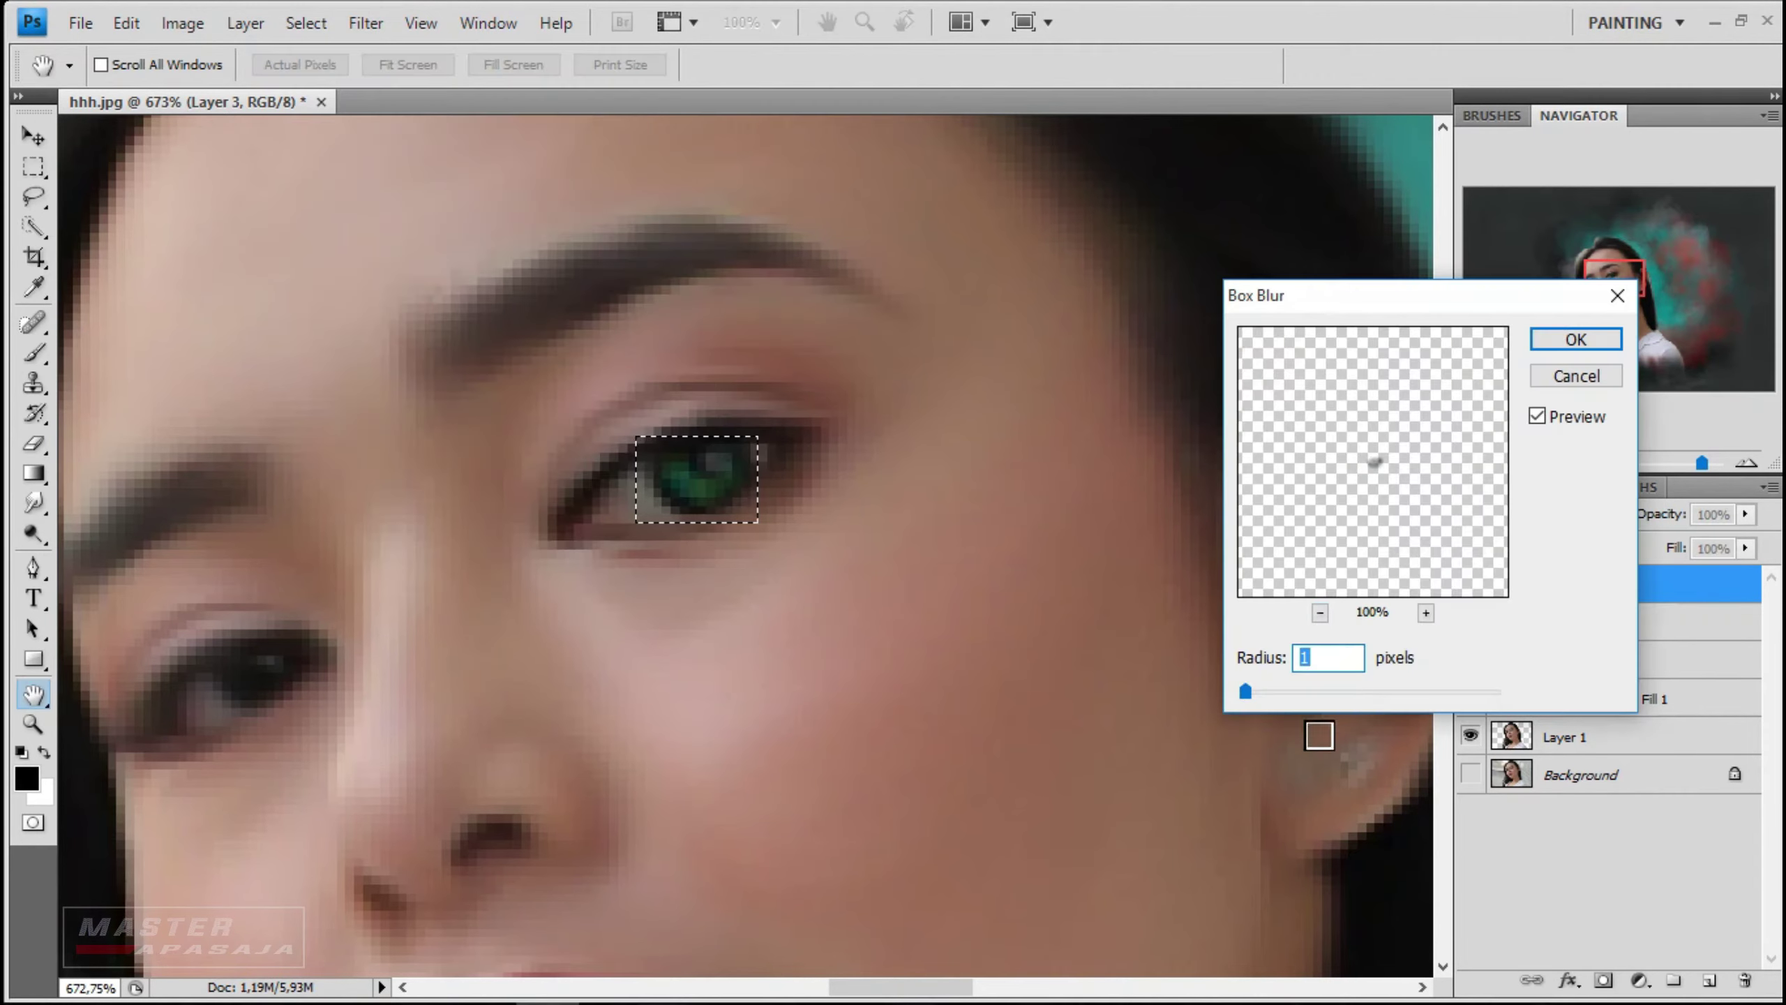
click(1610, 340)
click(1608, 463)
- Raise the Hue in Hue/Saturation to tint the iris teal-blue
click(184, 23)
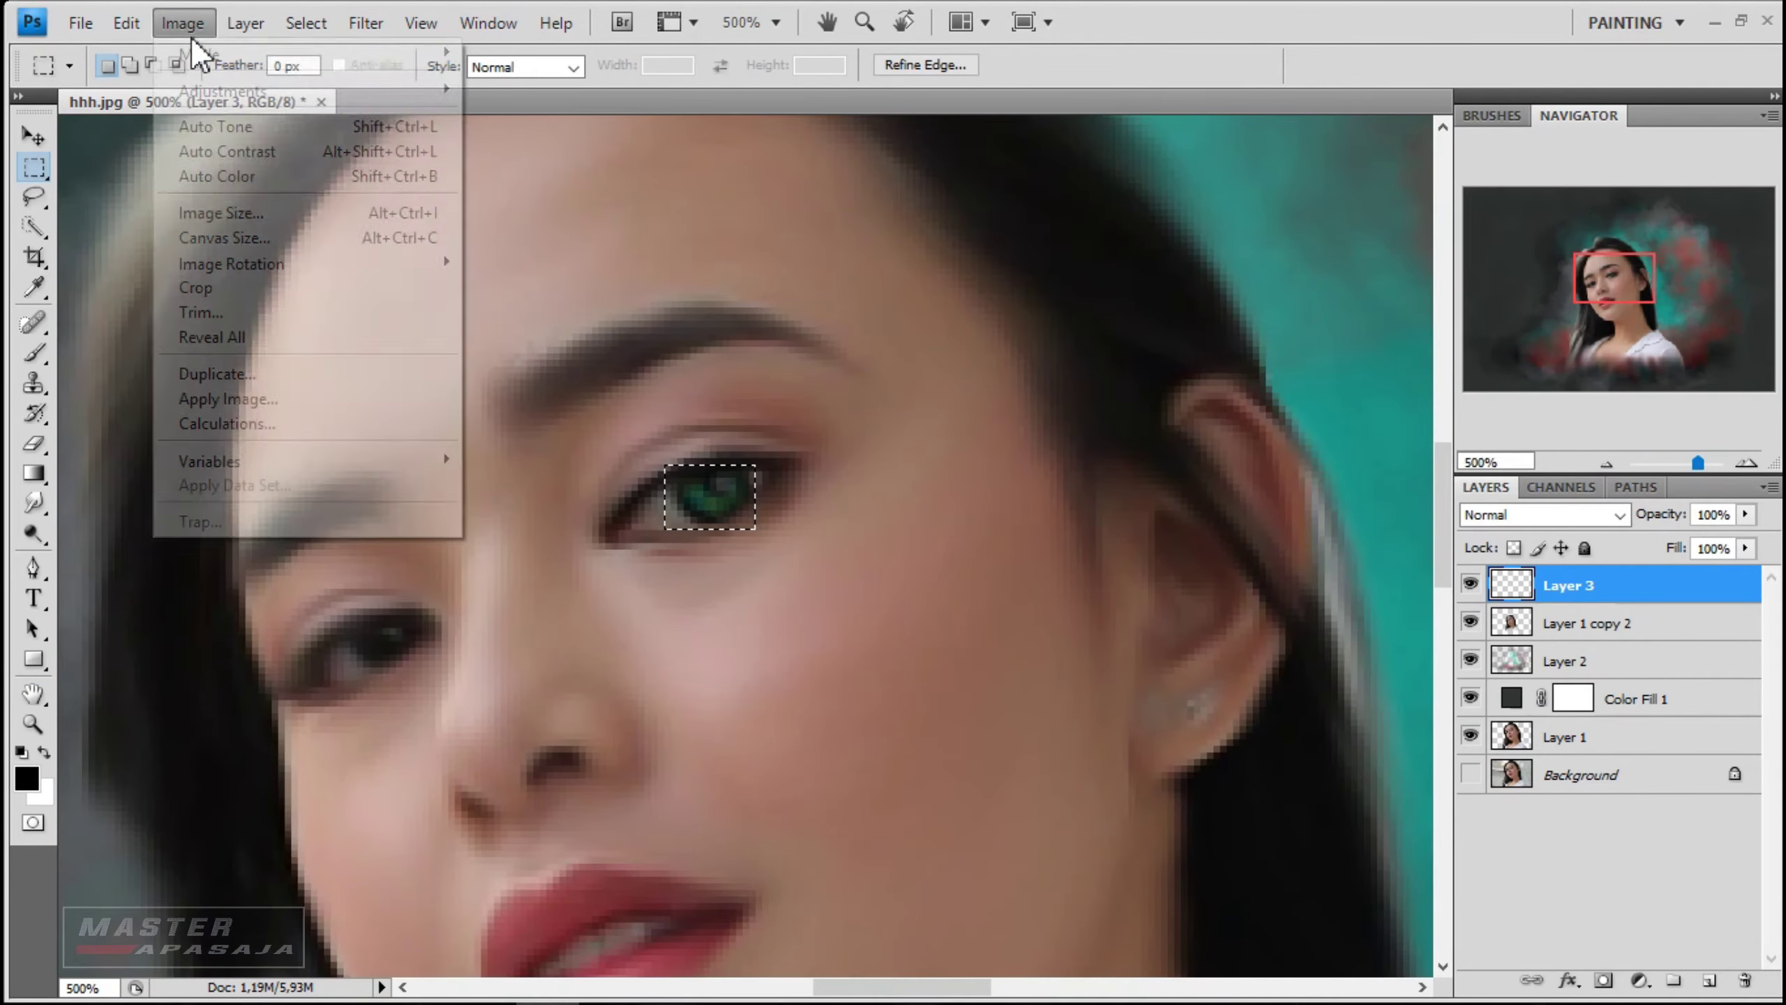
click(667, 232)
drag(1112, 207, 1288, 231)
mouse_move(1277, 402)
mouse_down()
mouse_move(1255, 399)
mouse_move(1356, 402)
mouse_move(1328, 408)
mouse_up()
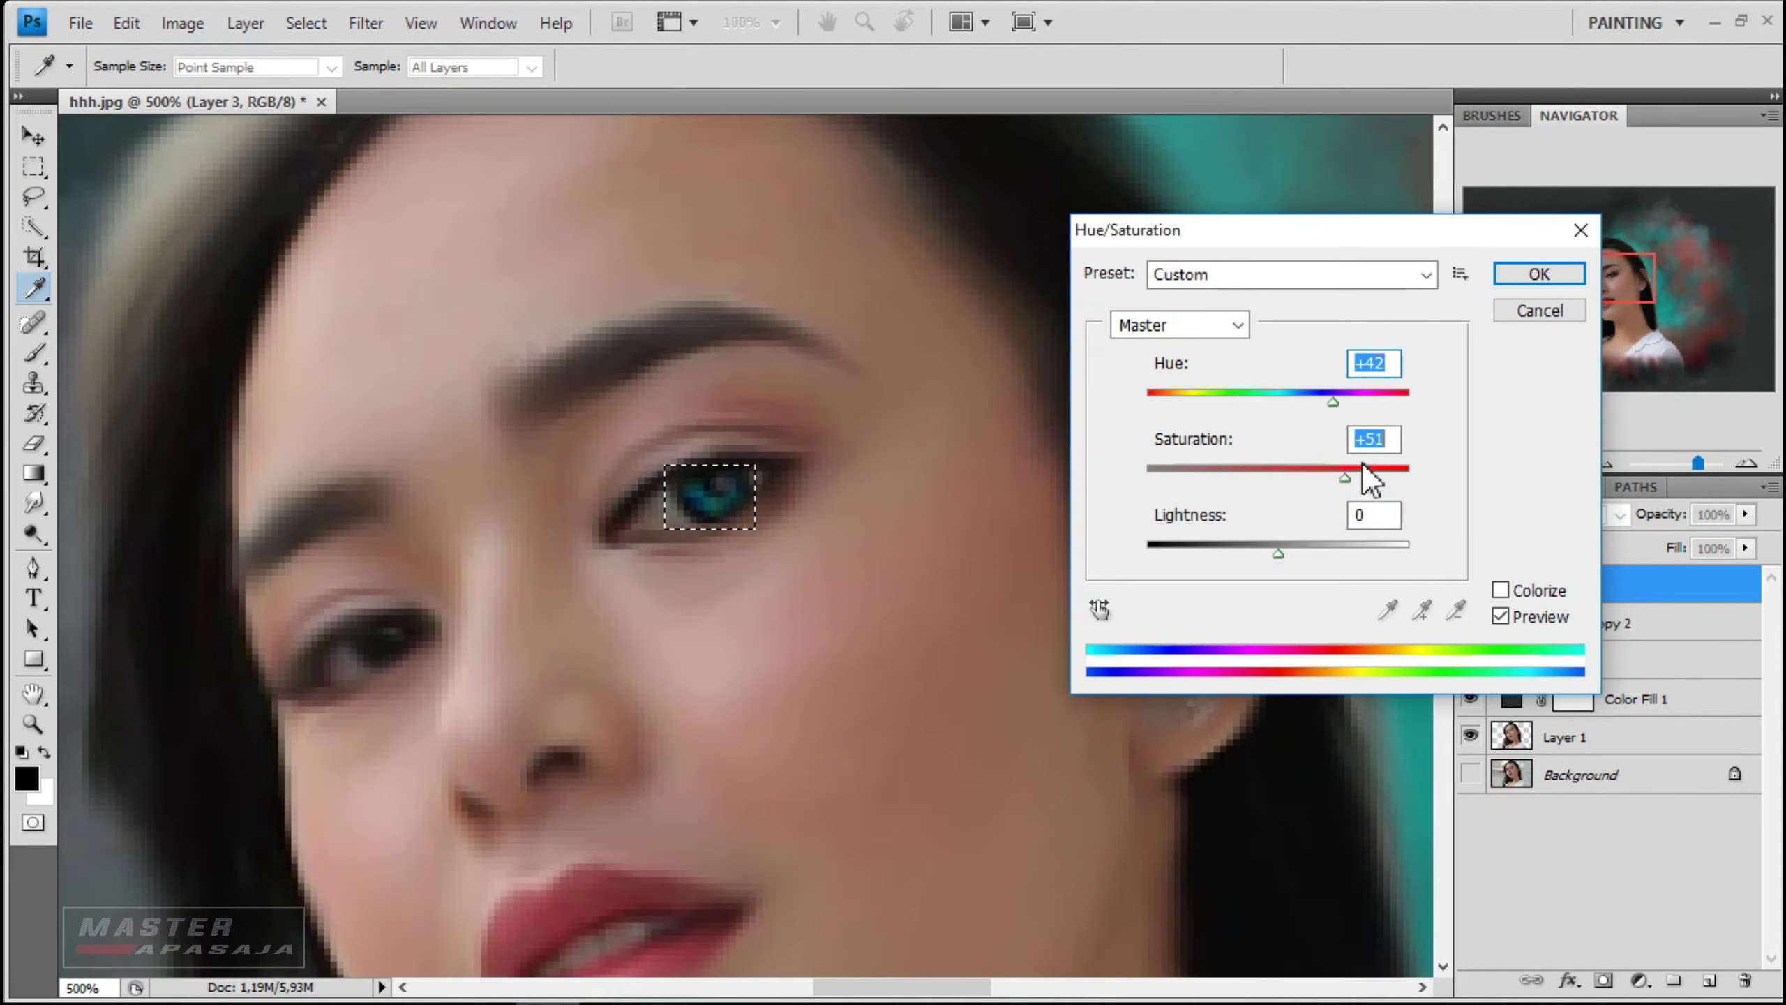
key(Tab)
click(1519, 276)
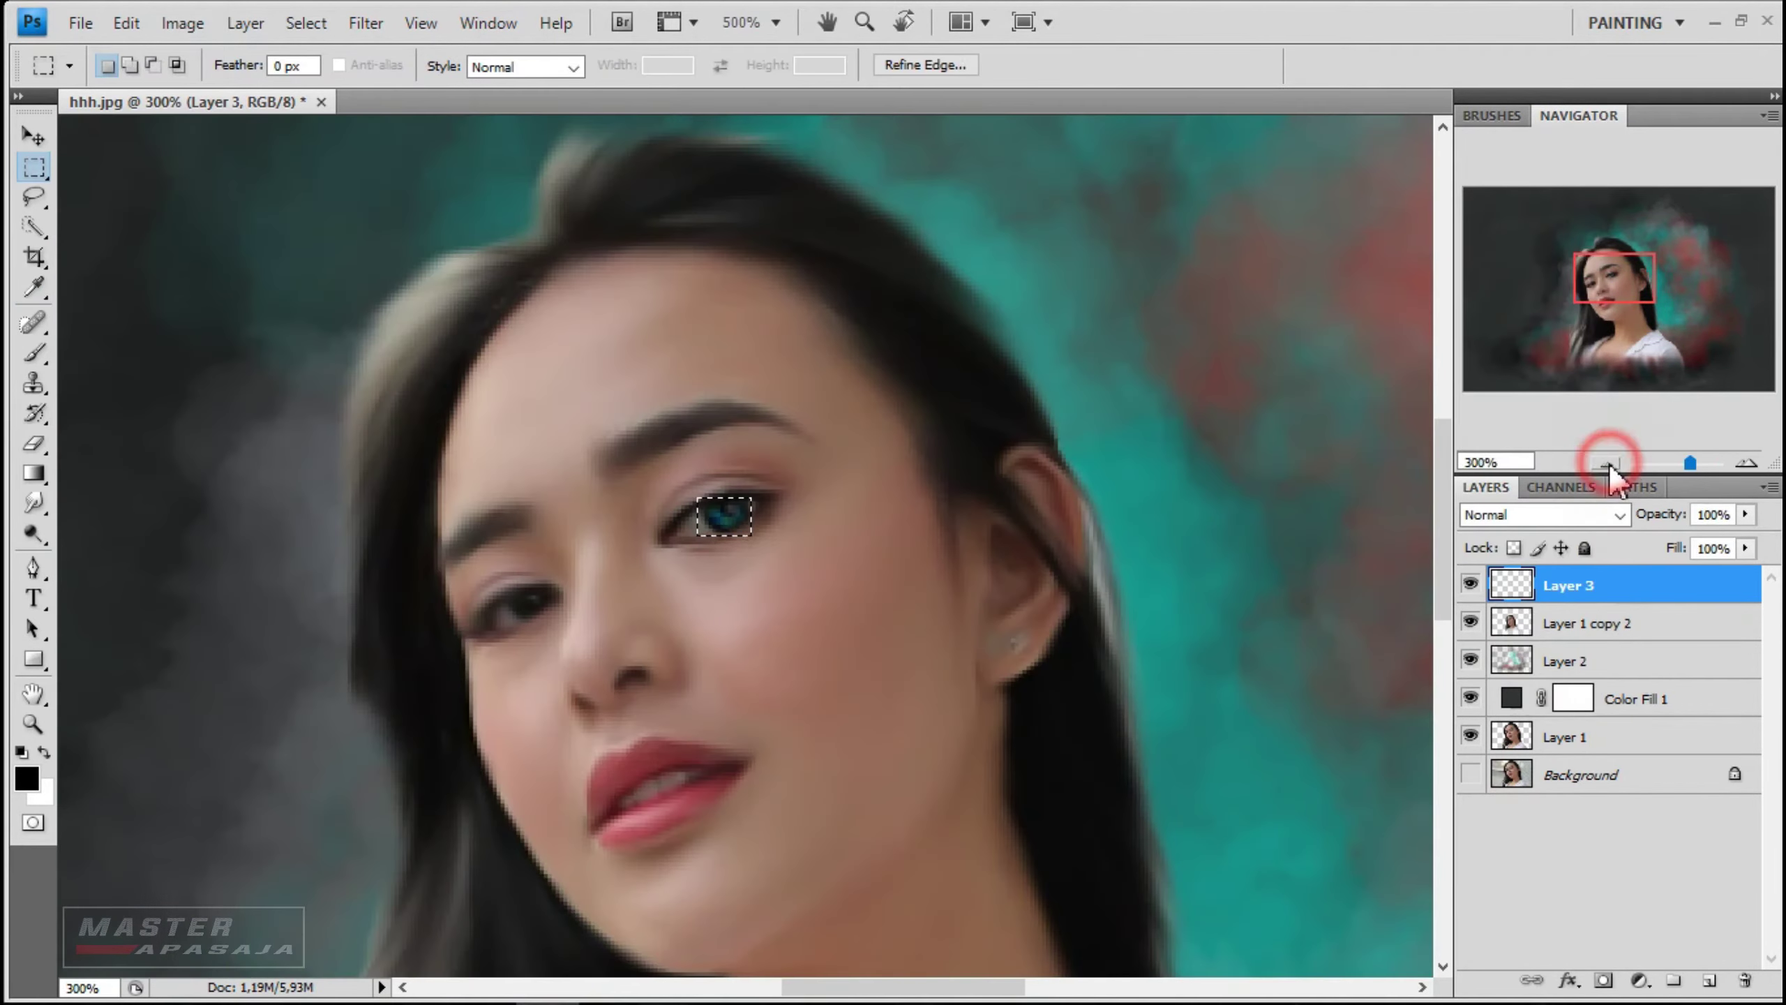
- Move the Layer 3 copy onto the other eye, scaling and skewing it to fit
drag(659, 495, 398, 660)
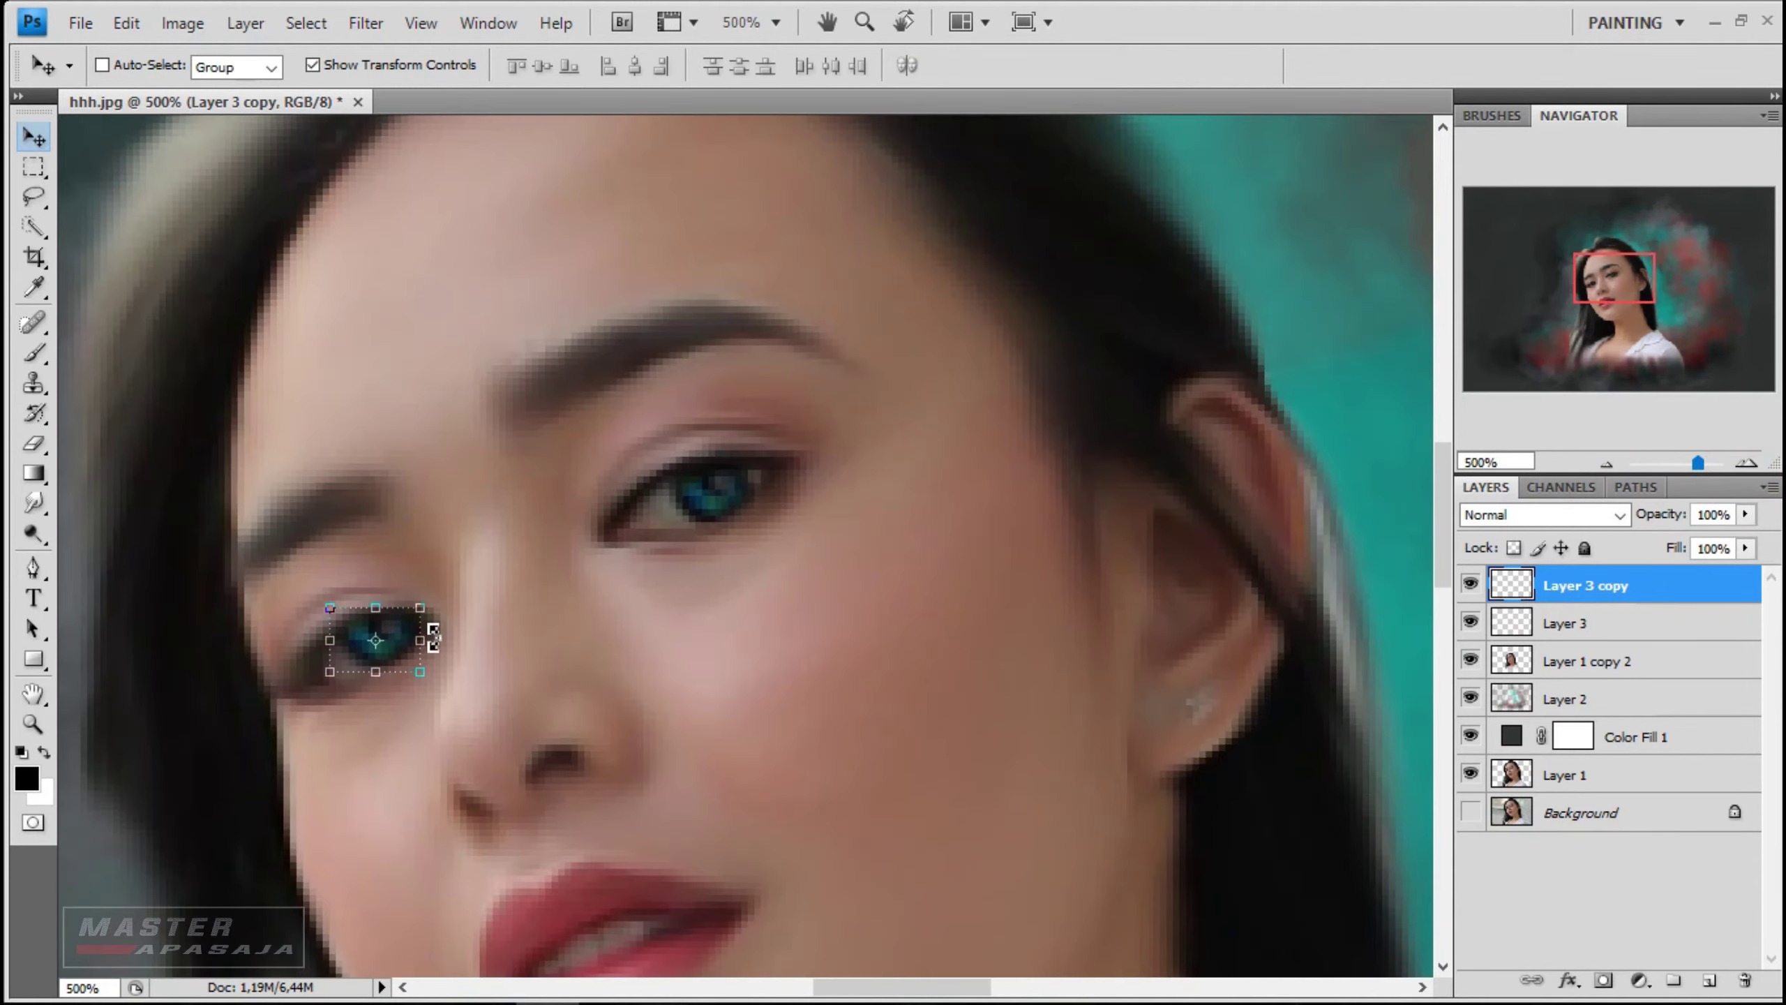
right_click(413, 623)
click(391, 577)
drag(330, 607, 339, 609)
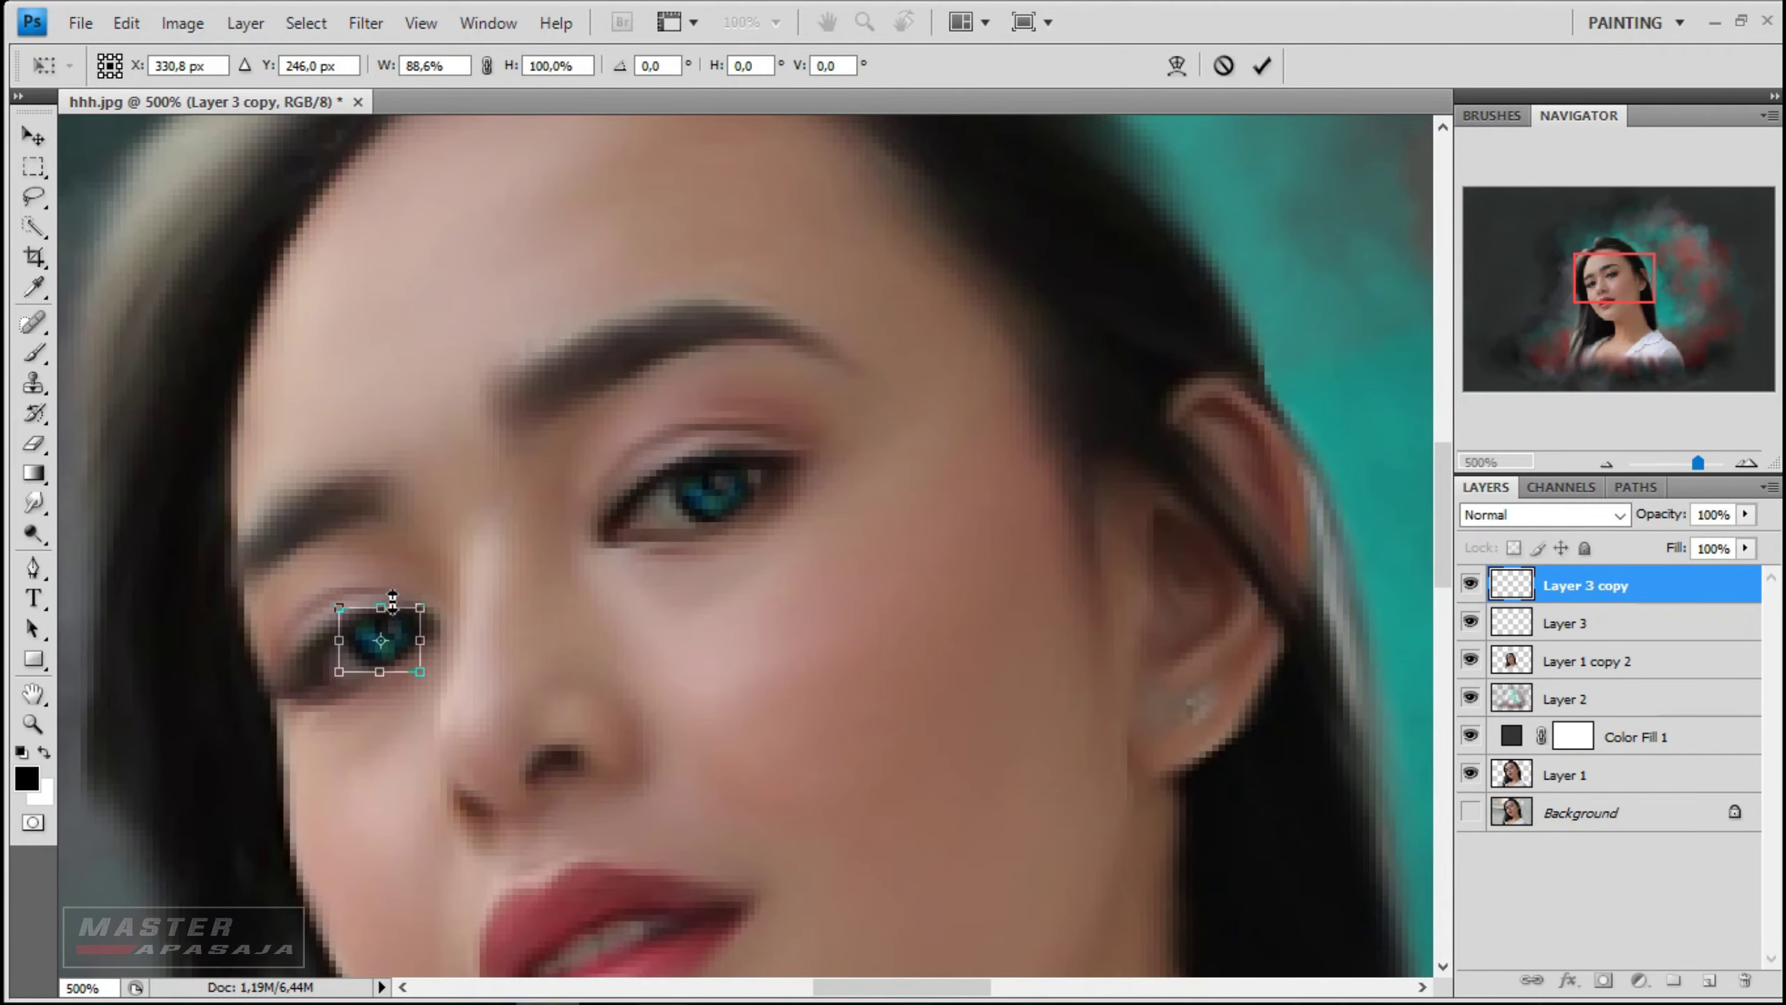
right_click(411, 640)
click(511, 352)
drag(379, 618, 382, 621)
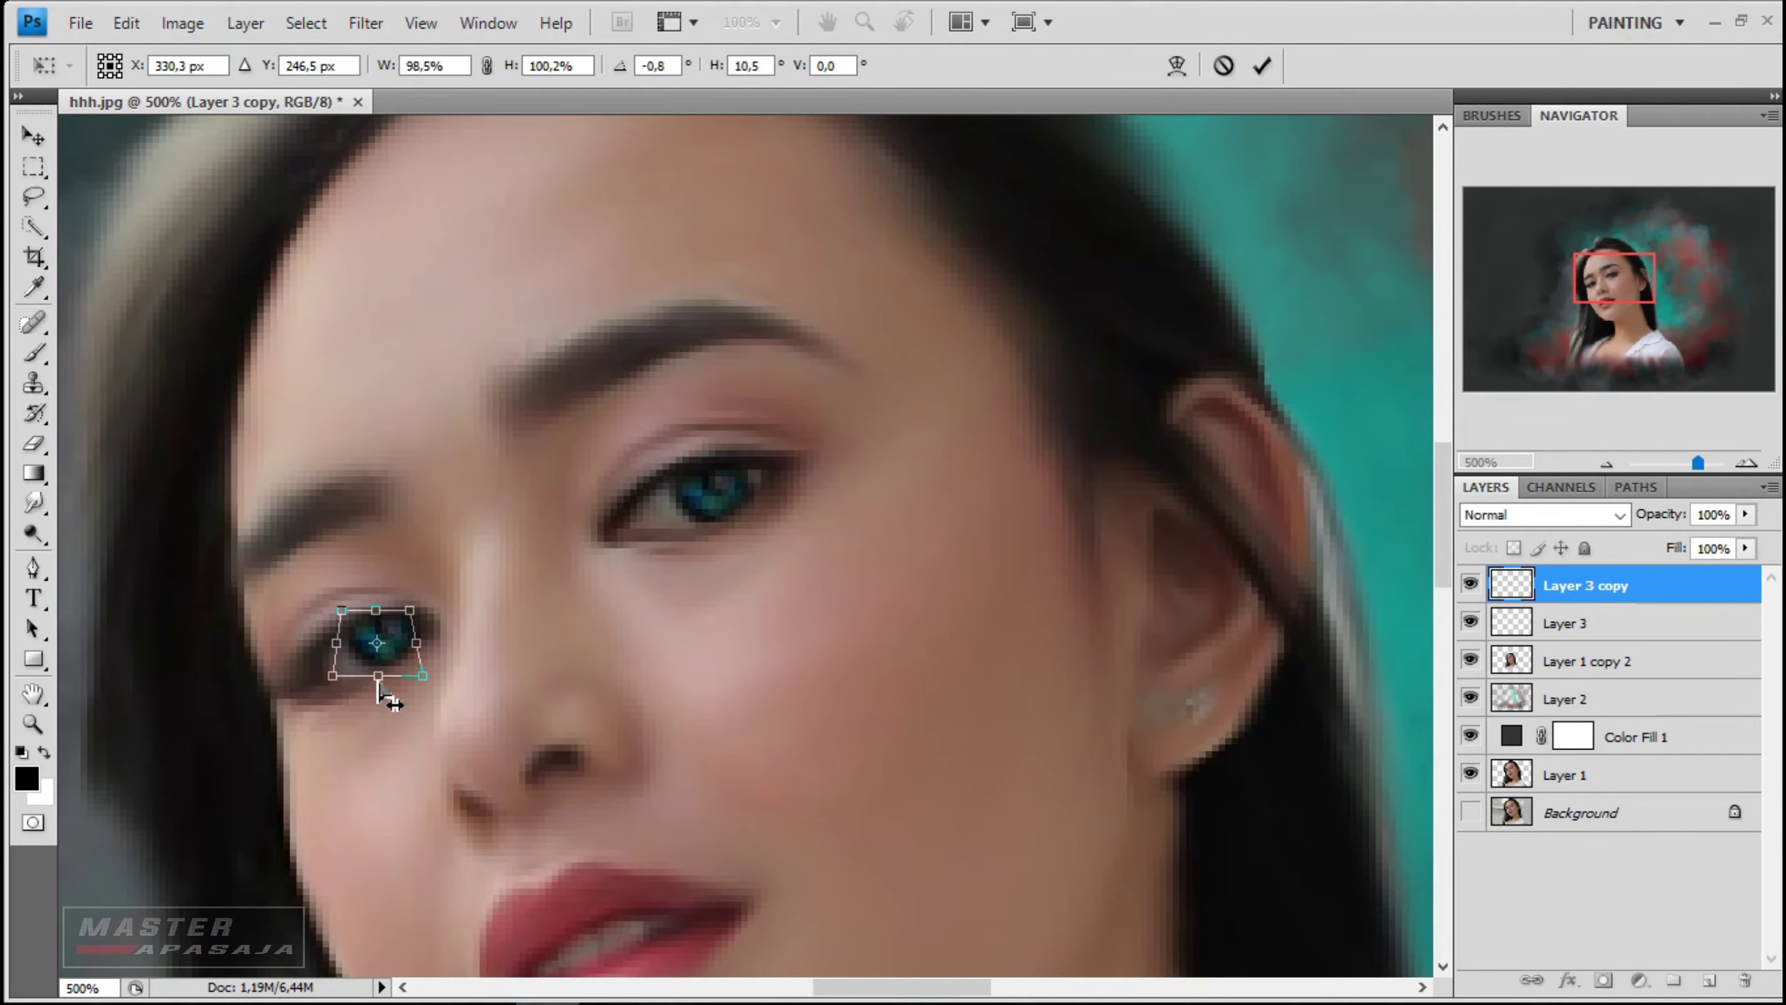
key(Return)
- Zoom out to the whole face and add a new empty layer above Layer 3 copy
key(ctrl+minus)
key(ctrl+minus)
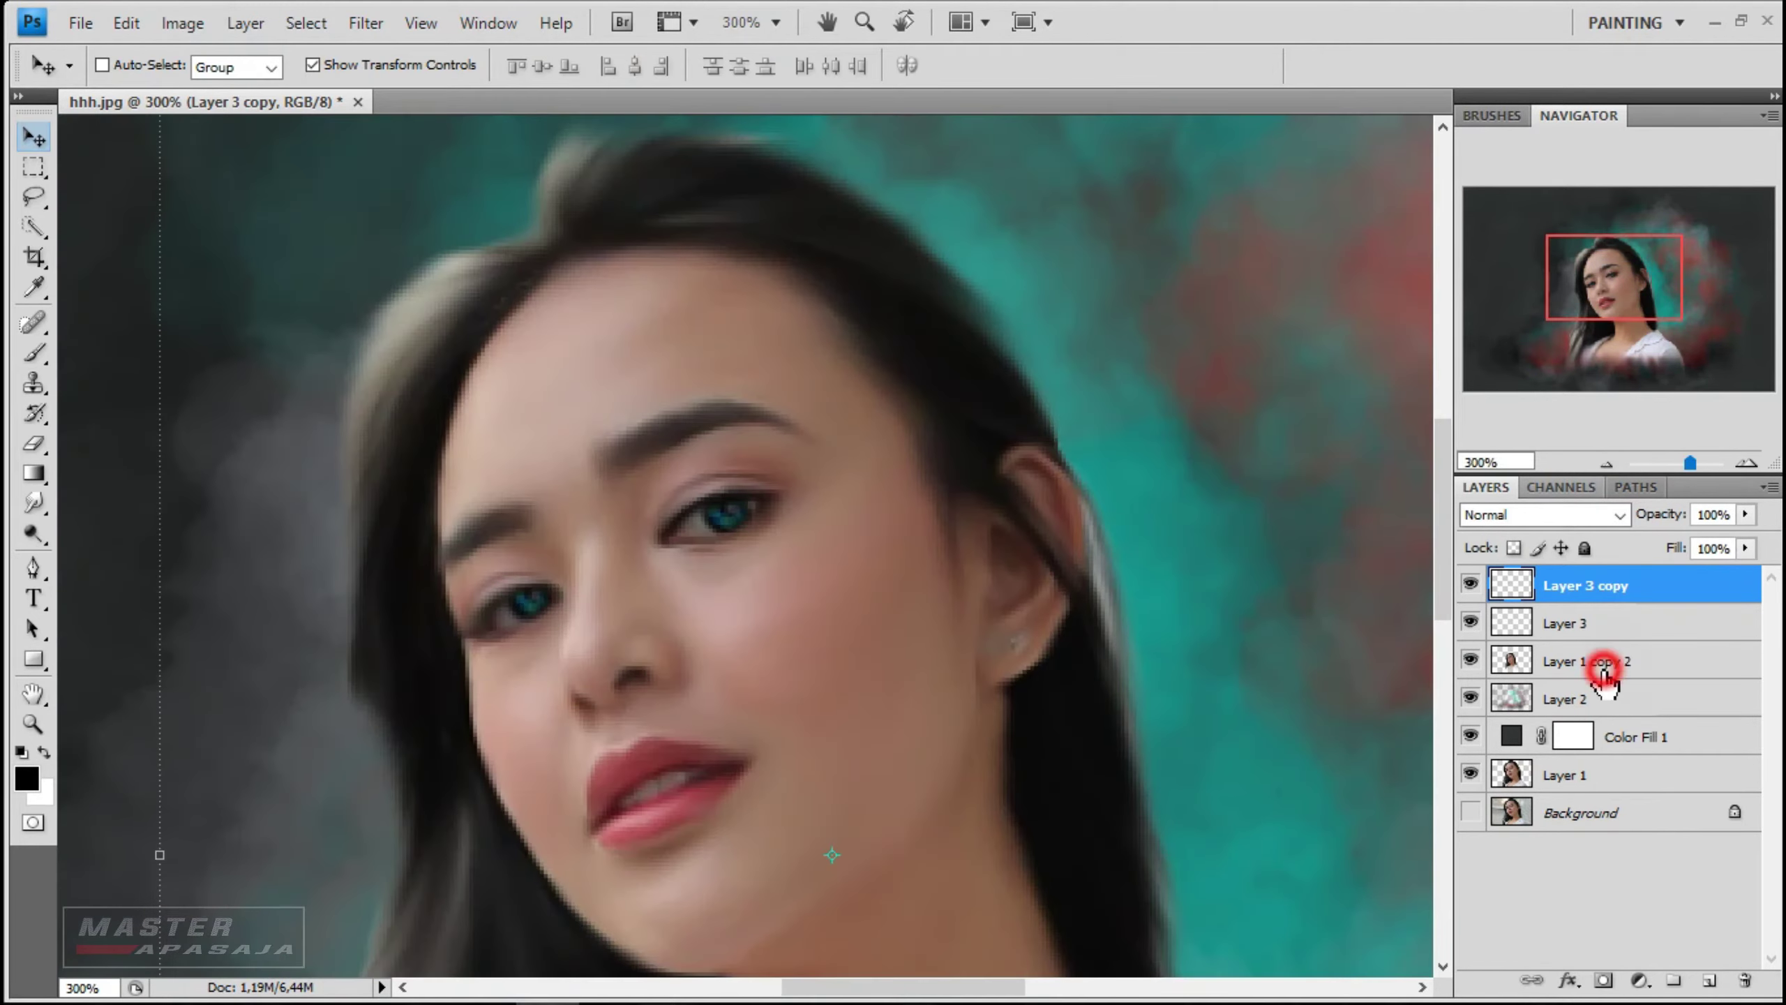
click(1610, 662)
click(1747, 463)
click(1608, 463)
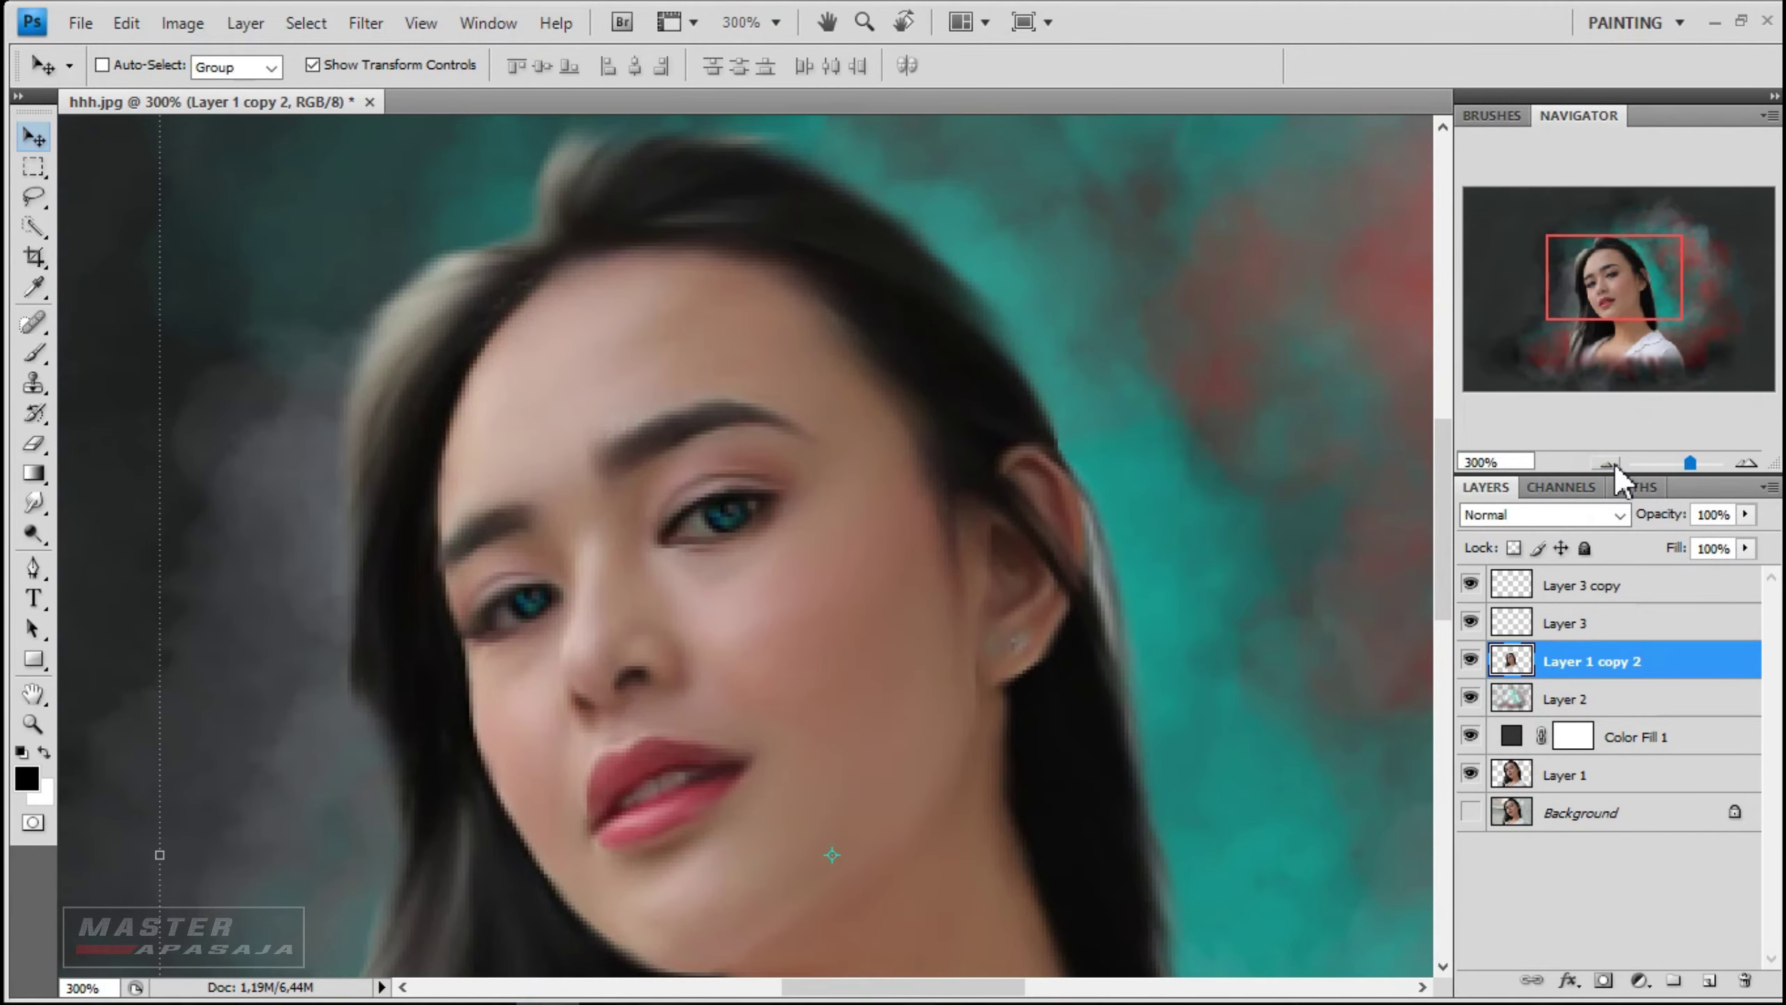
click(1638, 622)
click(1617, 585)
key(ctrl+shift+alt+n)
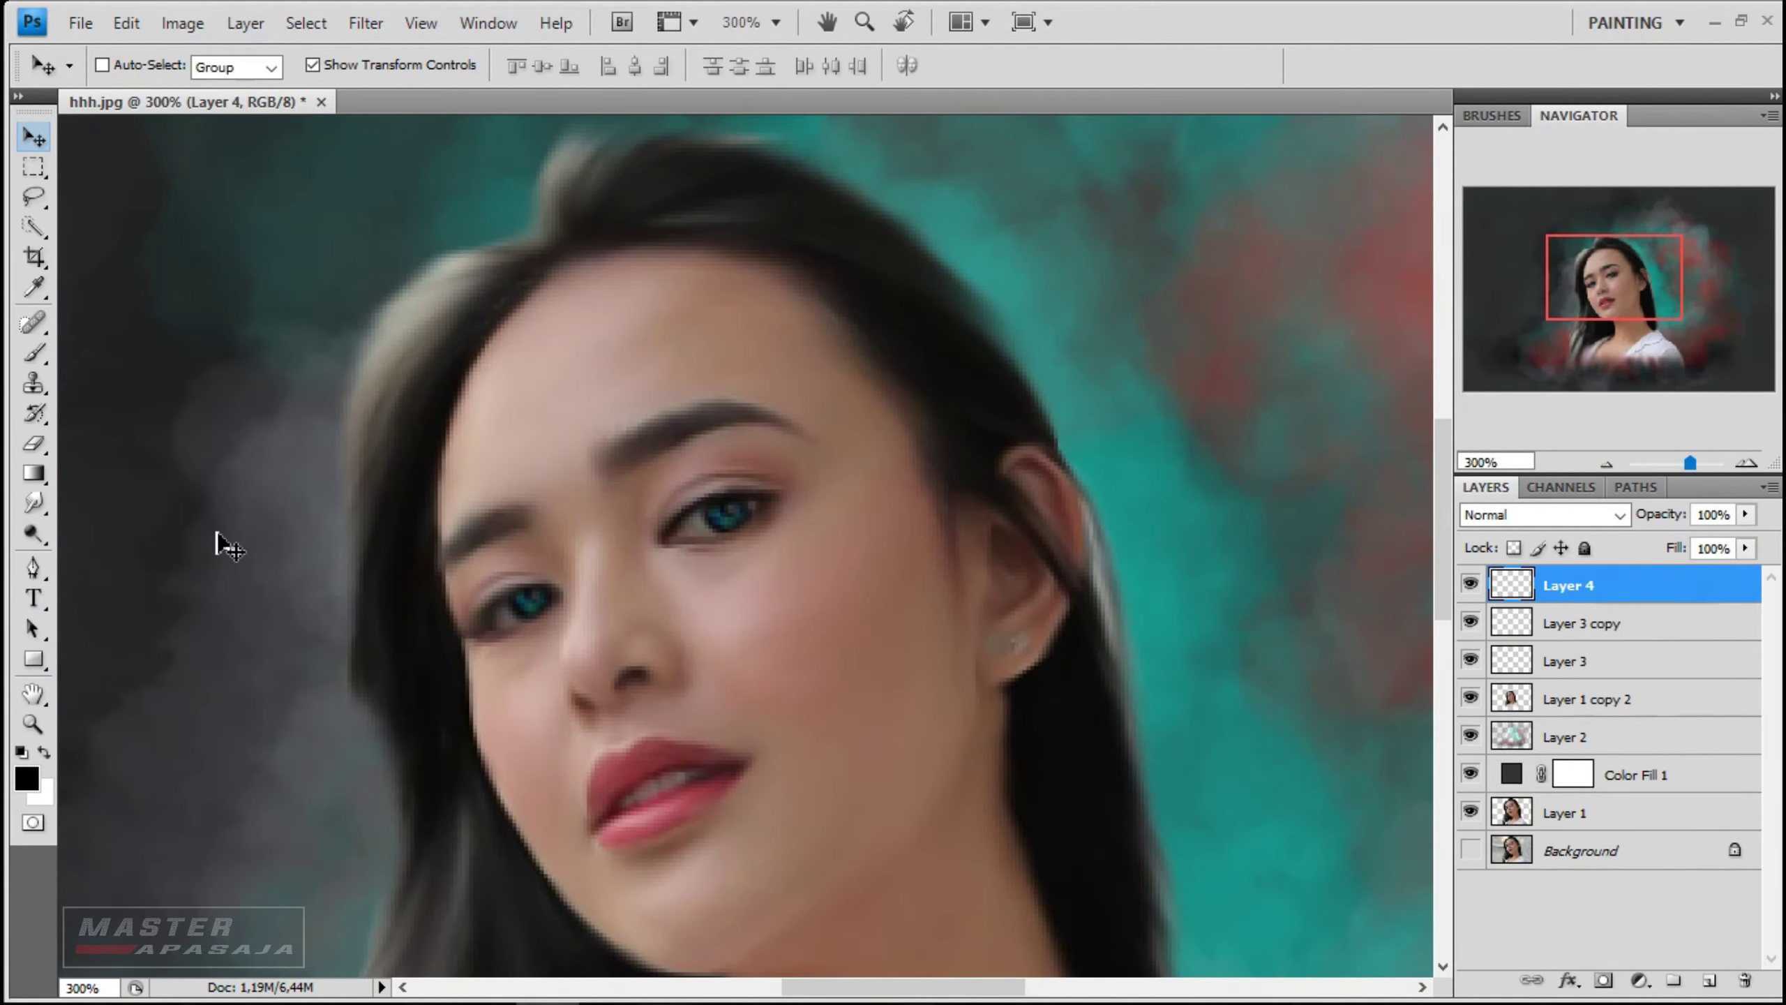
- Paint fine black 1 px eyelashes along the upper eyelid
key(b)
scroll(628, 539, up, 3)
right_click(836, 450)
click(26, 777)
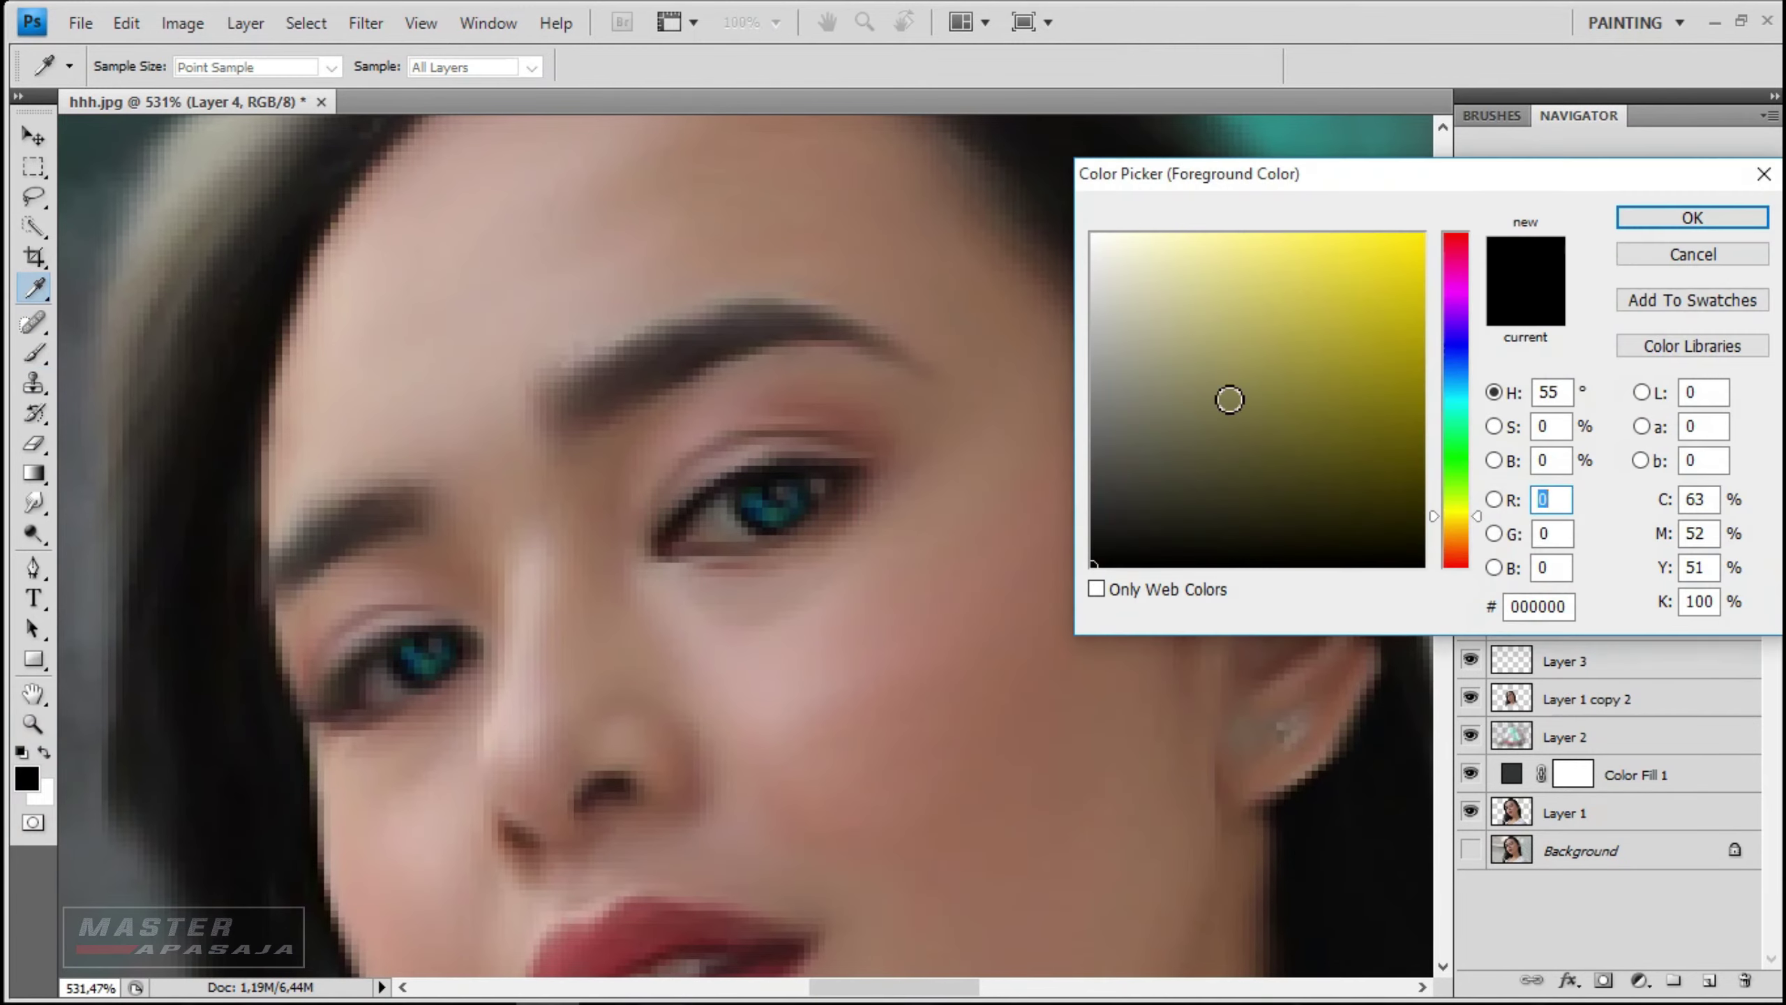
key(Escape)
scroll(774, 493, down, 1)
scroll(738, 496, up, 1)
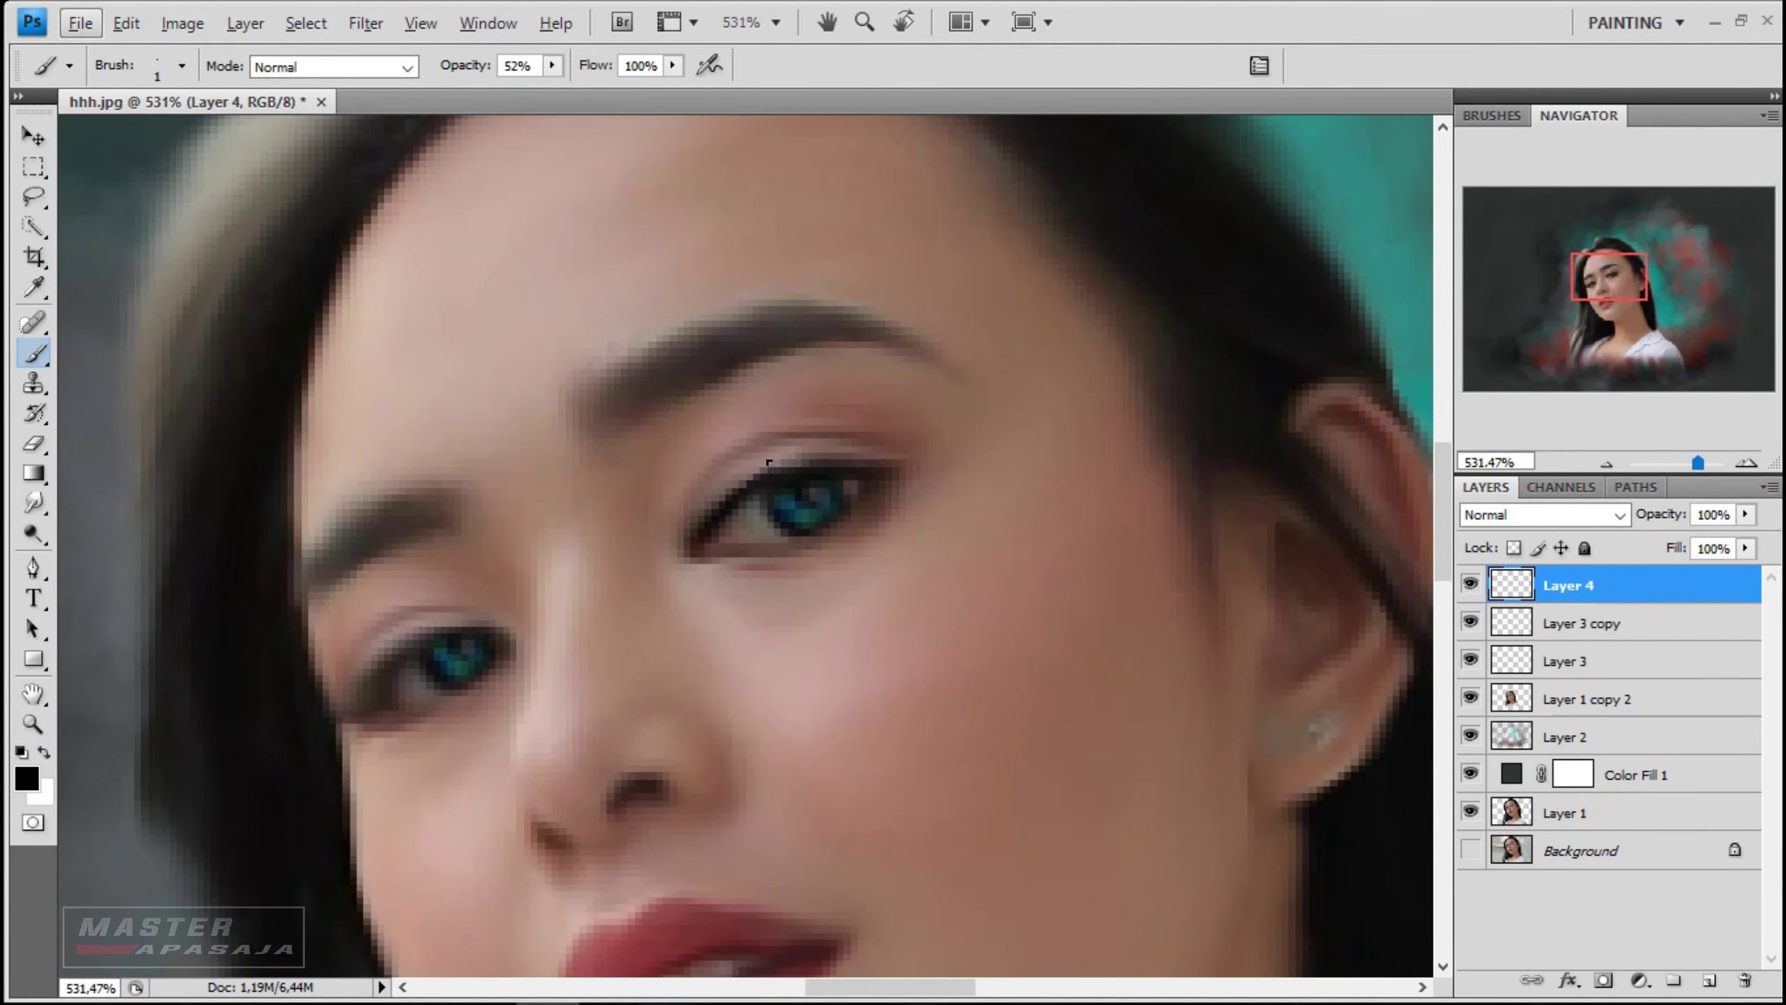
drag(806, 437, 822, 442)
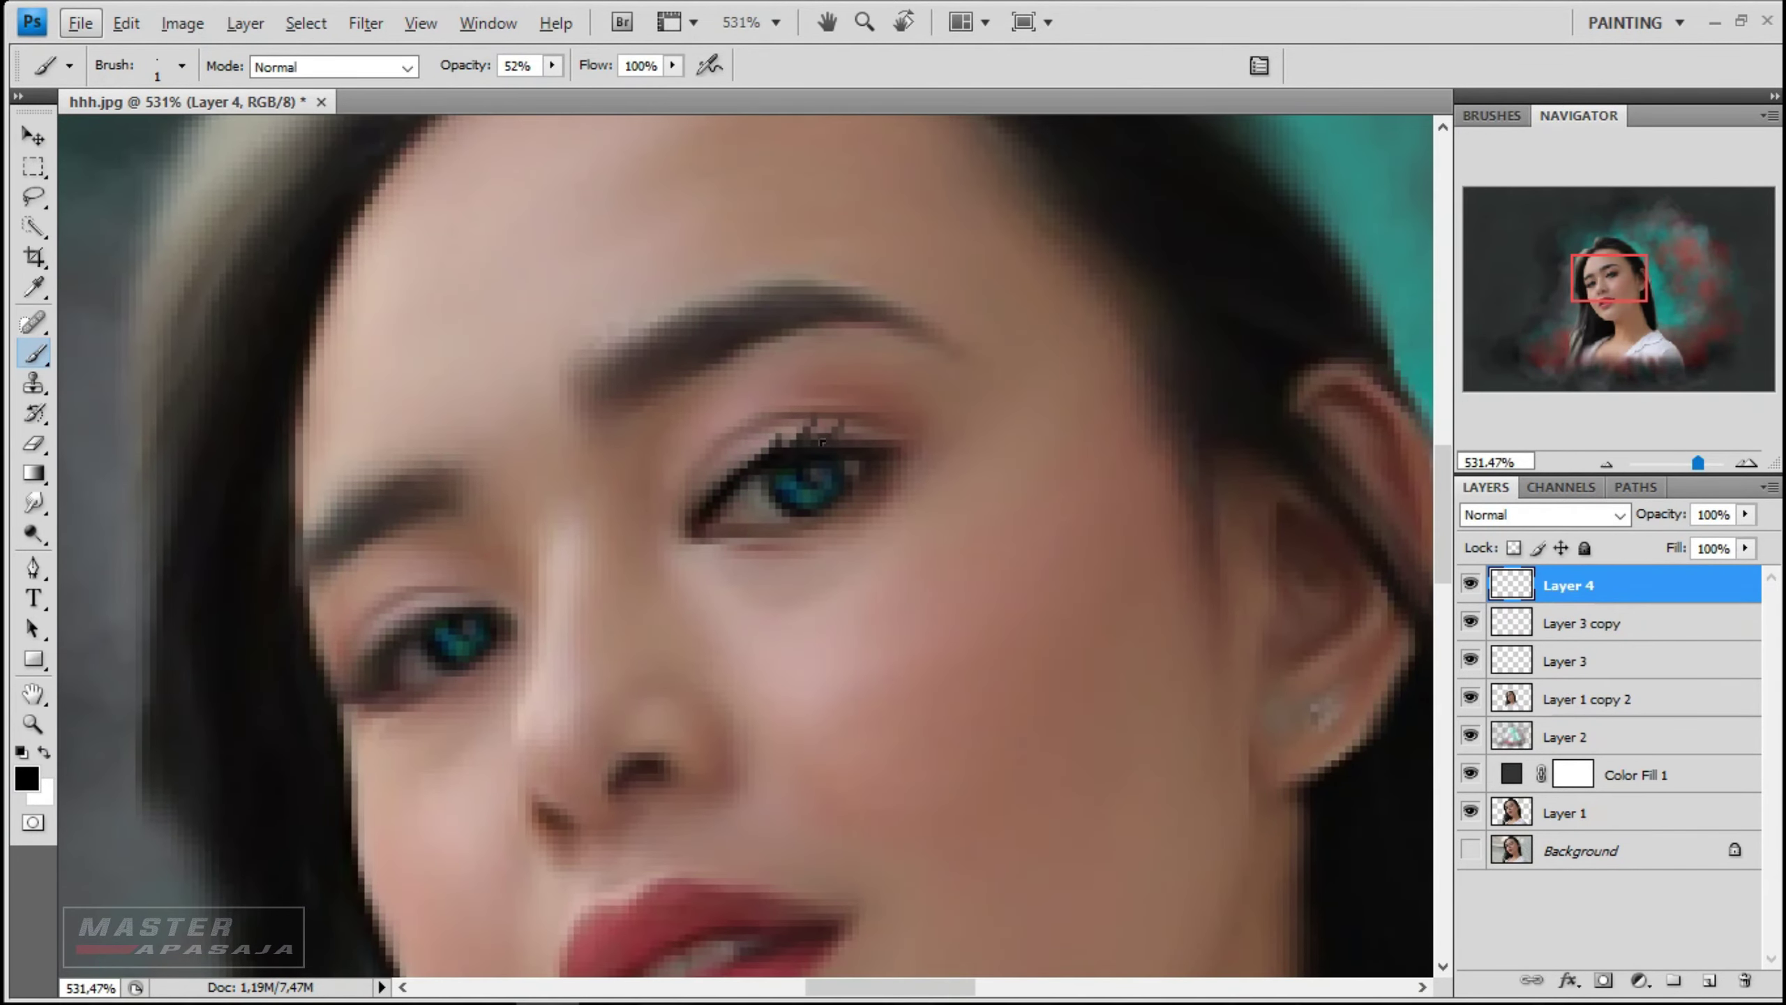
scroll(911, 442, up, 1)
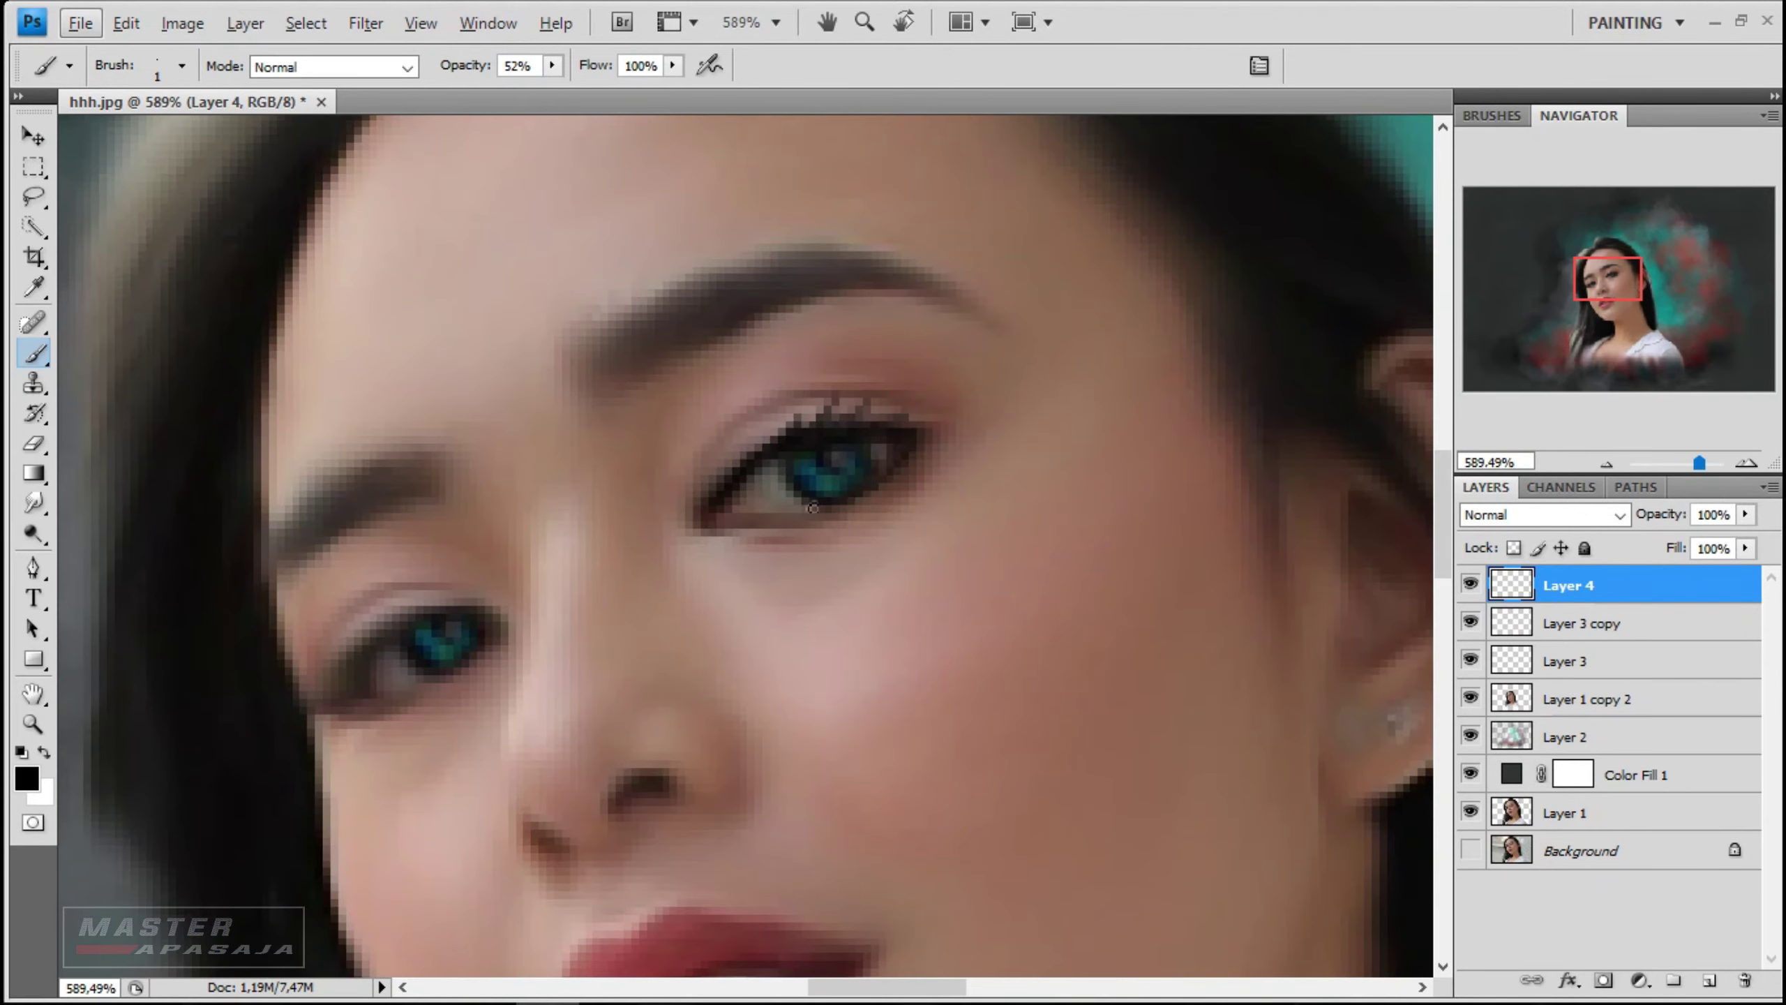
scroll(716, 517, down, 5)
scroll(657, 580, up, 2)
scroll(657, 580, up, 1)
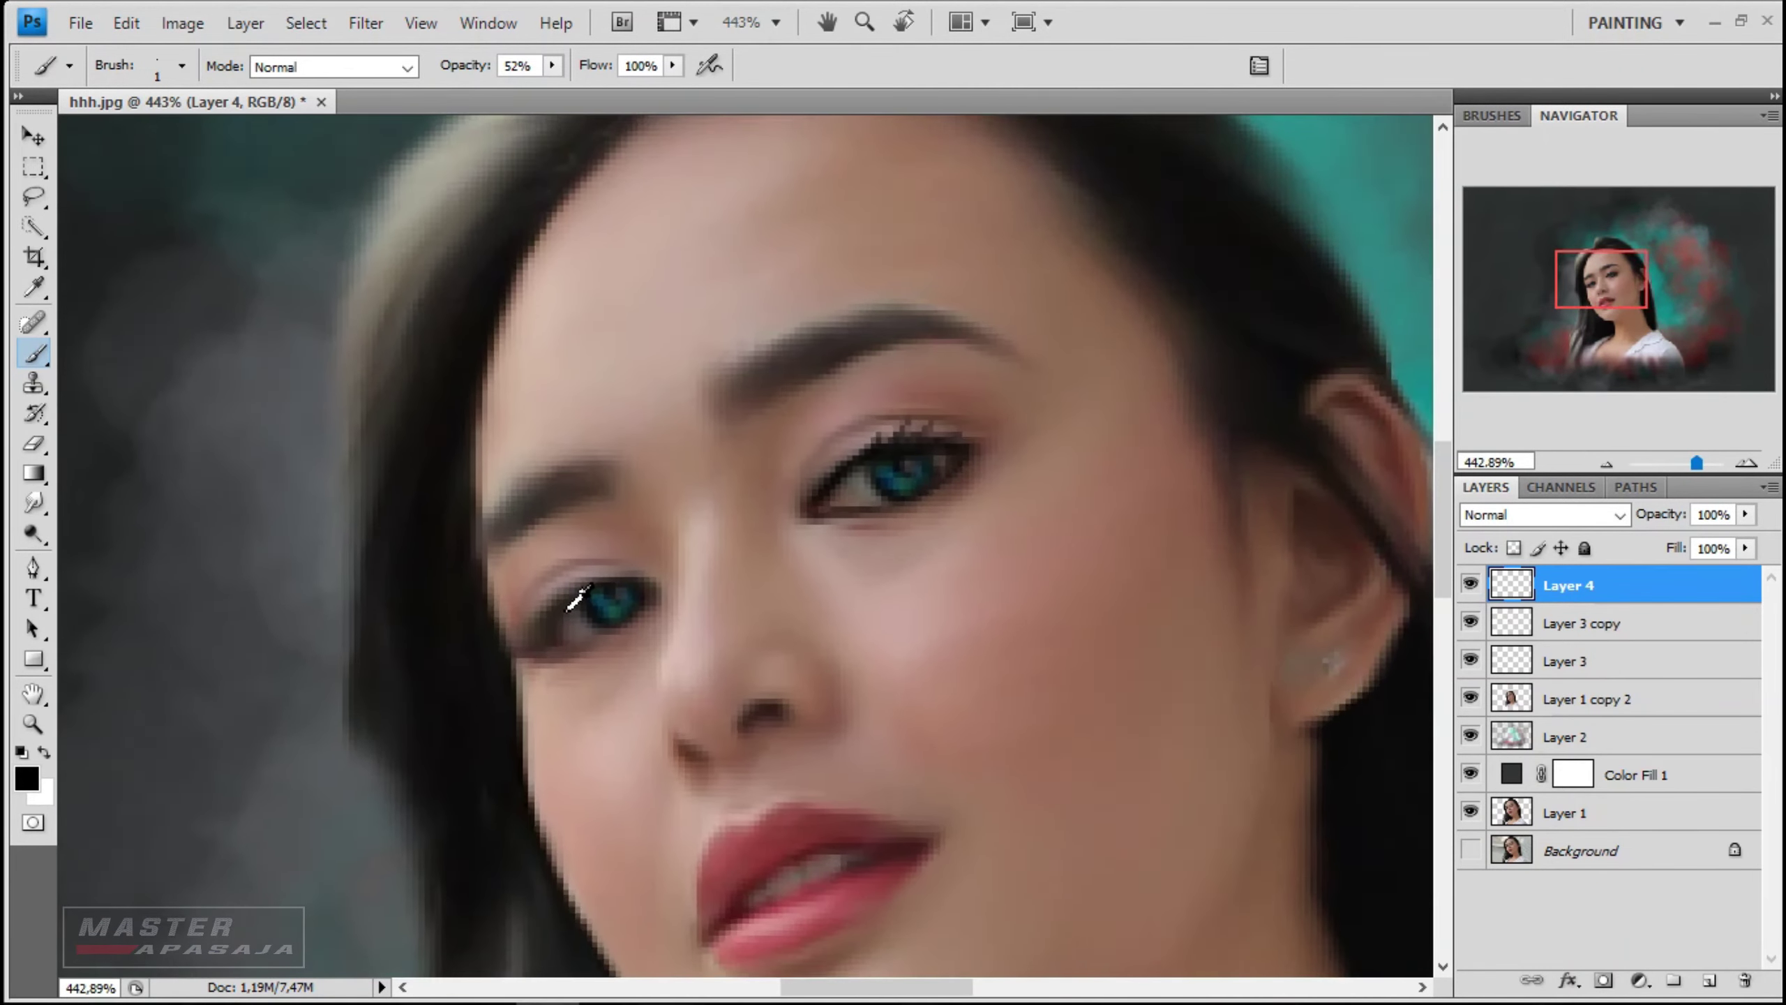
scroll(657, 579, up, 1)
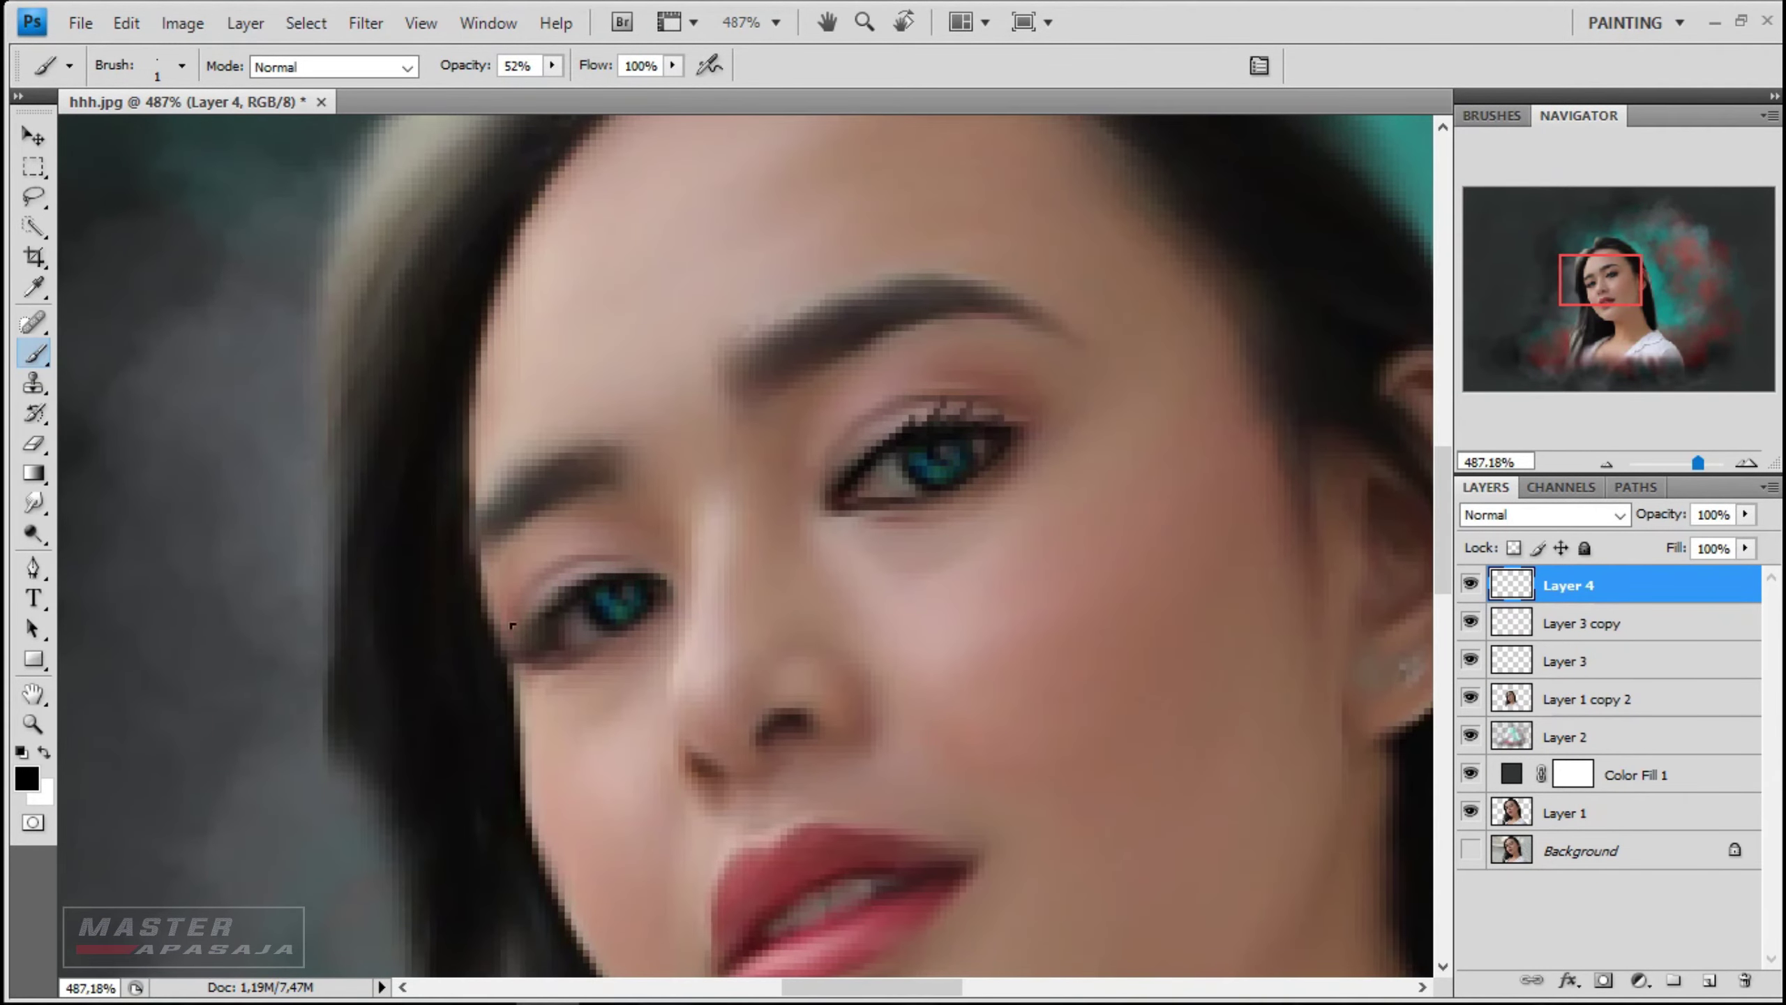
scroll(692, 603, up, 1)
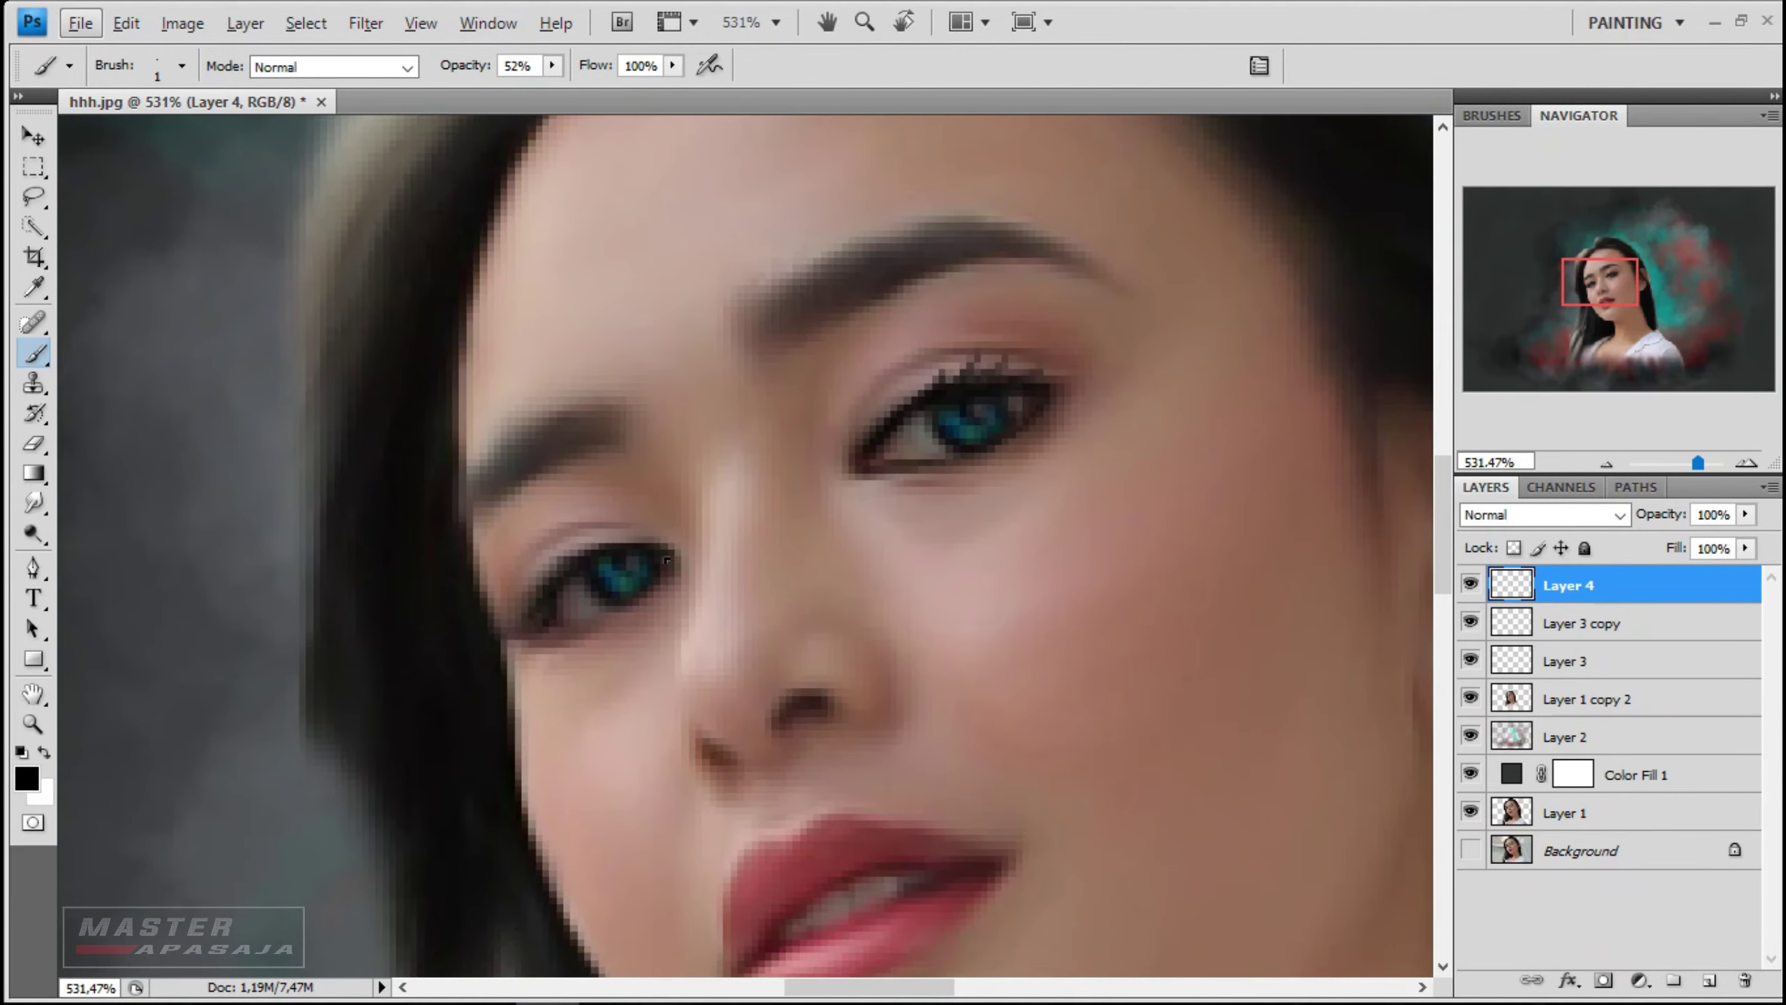
scroll(636, 594, down, 2)
scroll(598, 606, down, 2)
scroll(638, 578, up, 2)
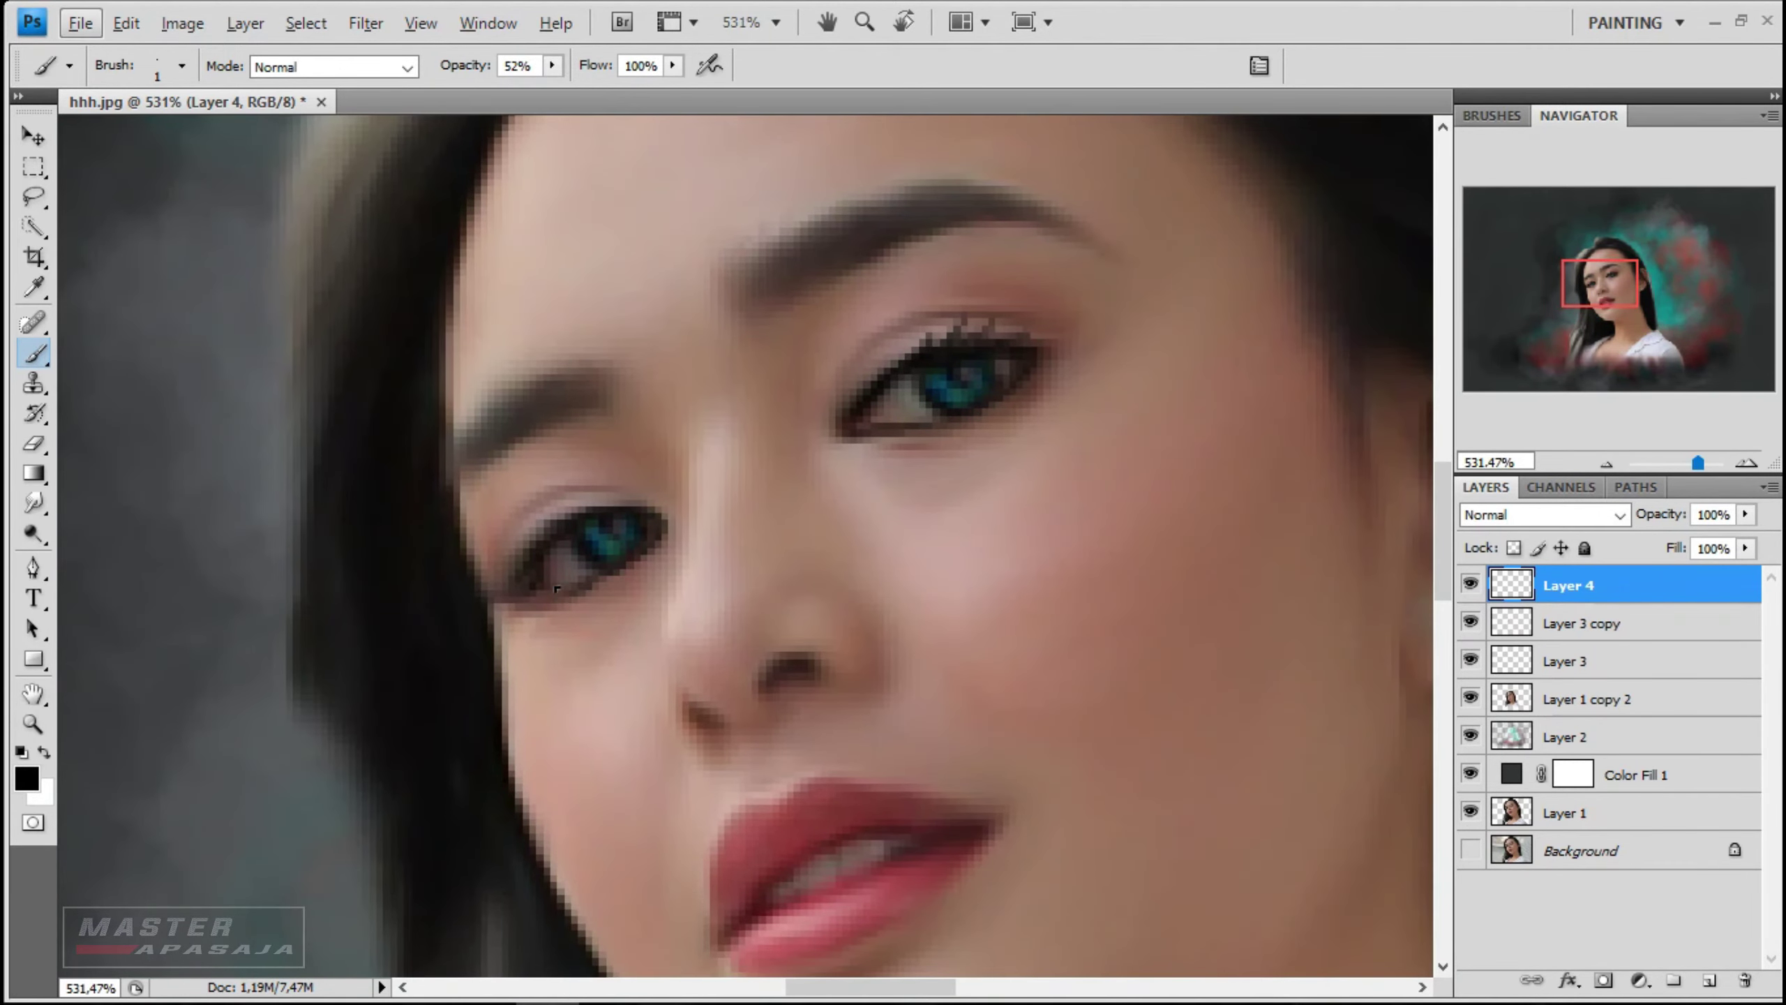
scroll(619, 597, down, 1)
scroll(675, 598, down, 2)
scroll(698, 598, up, 2)
- Soften the painted skin around the eyes with a resized Smudge brush
key(alt+bracketleft)
key(alt+bracketleft)
key(alt+bracketleft)
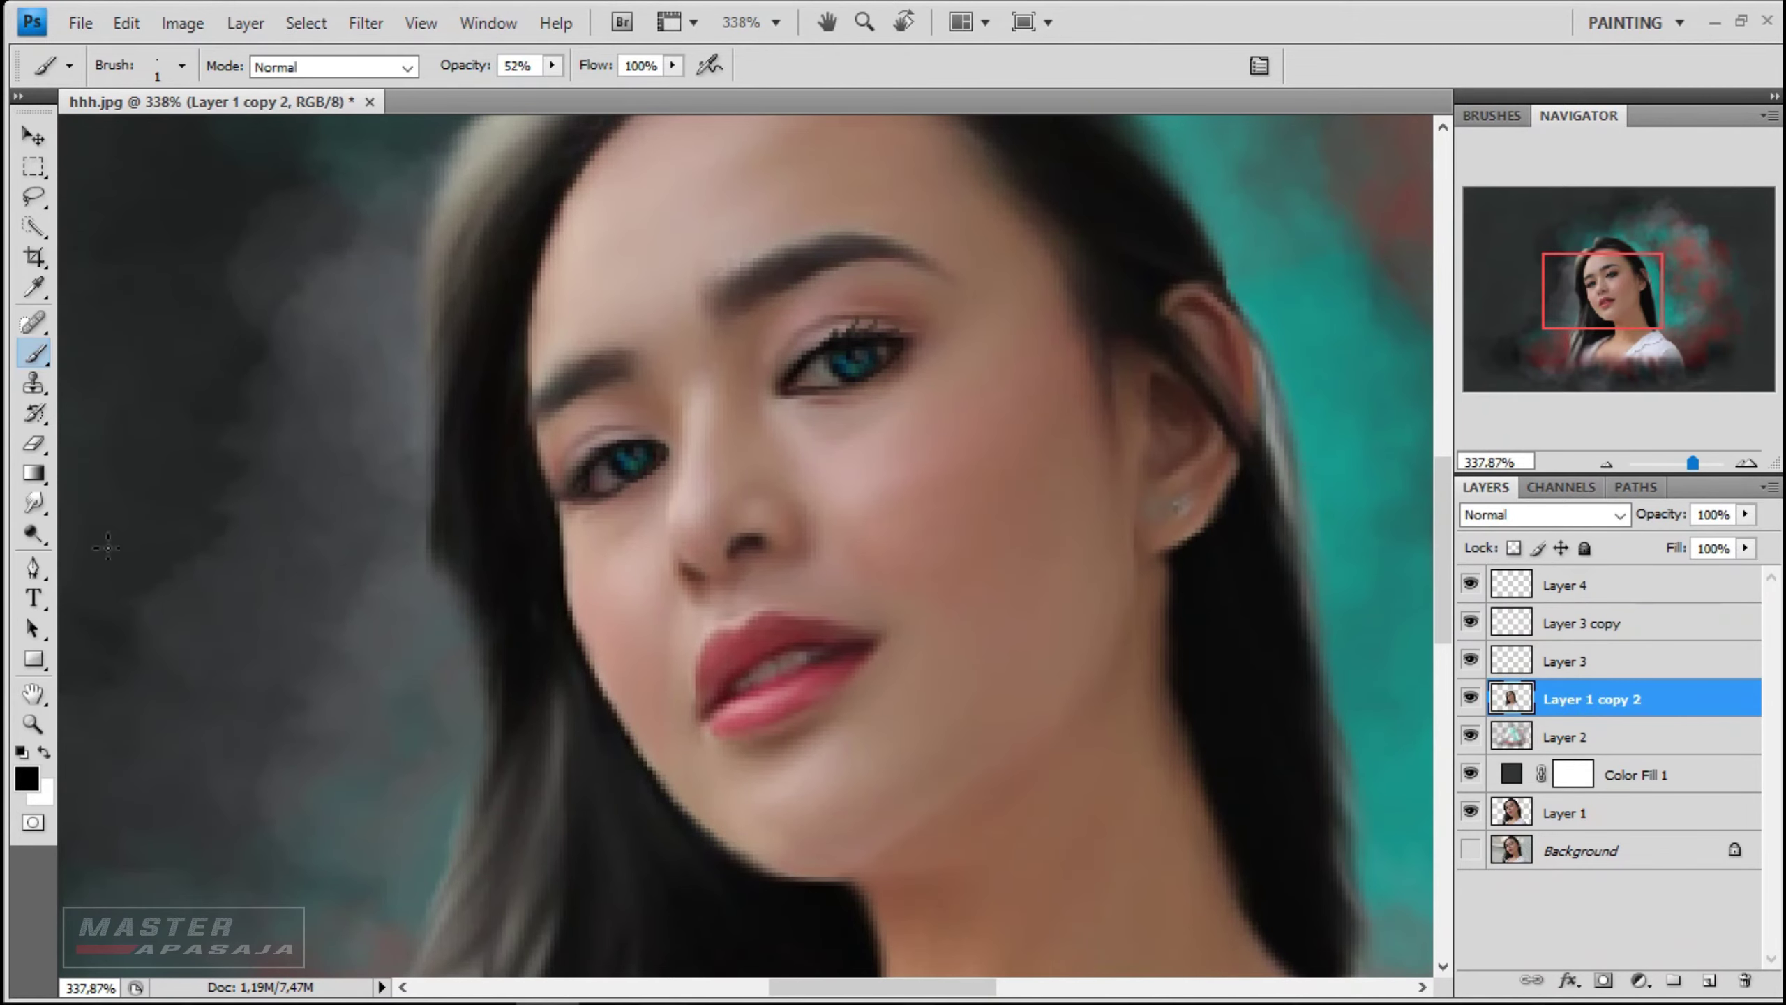
key(r)
right_click(654, 595)
key(Return)
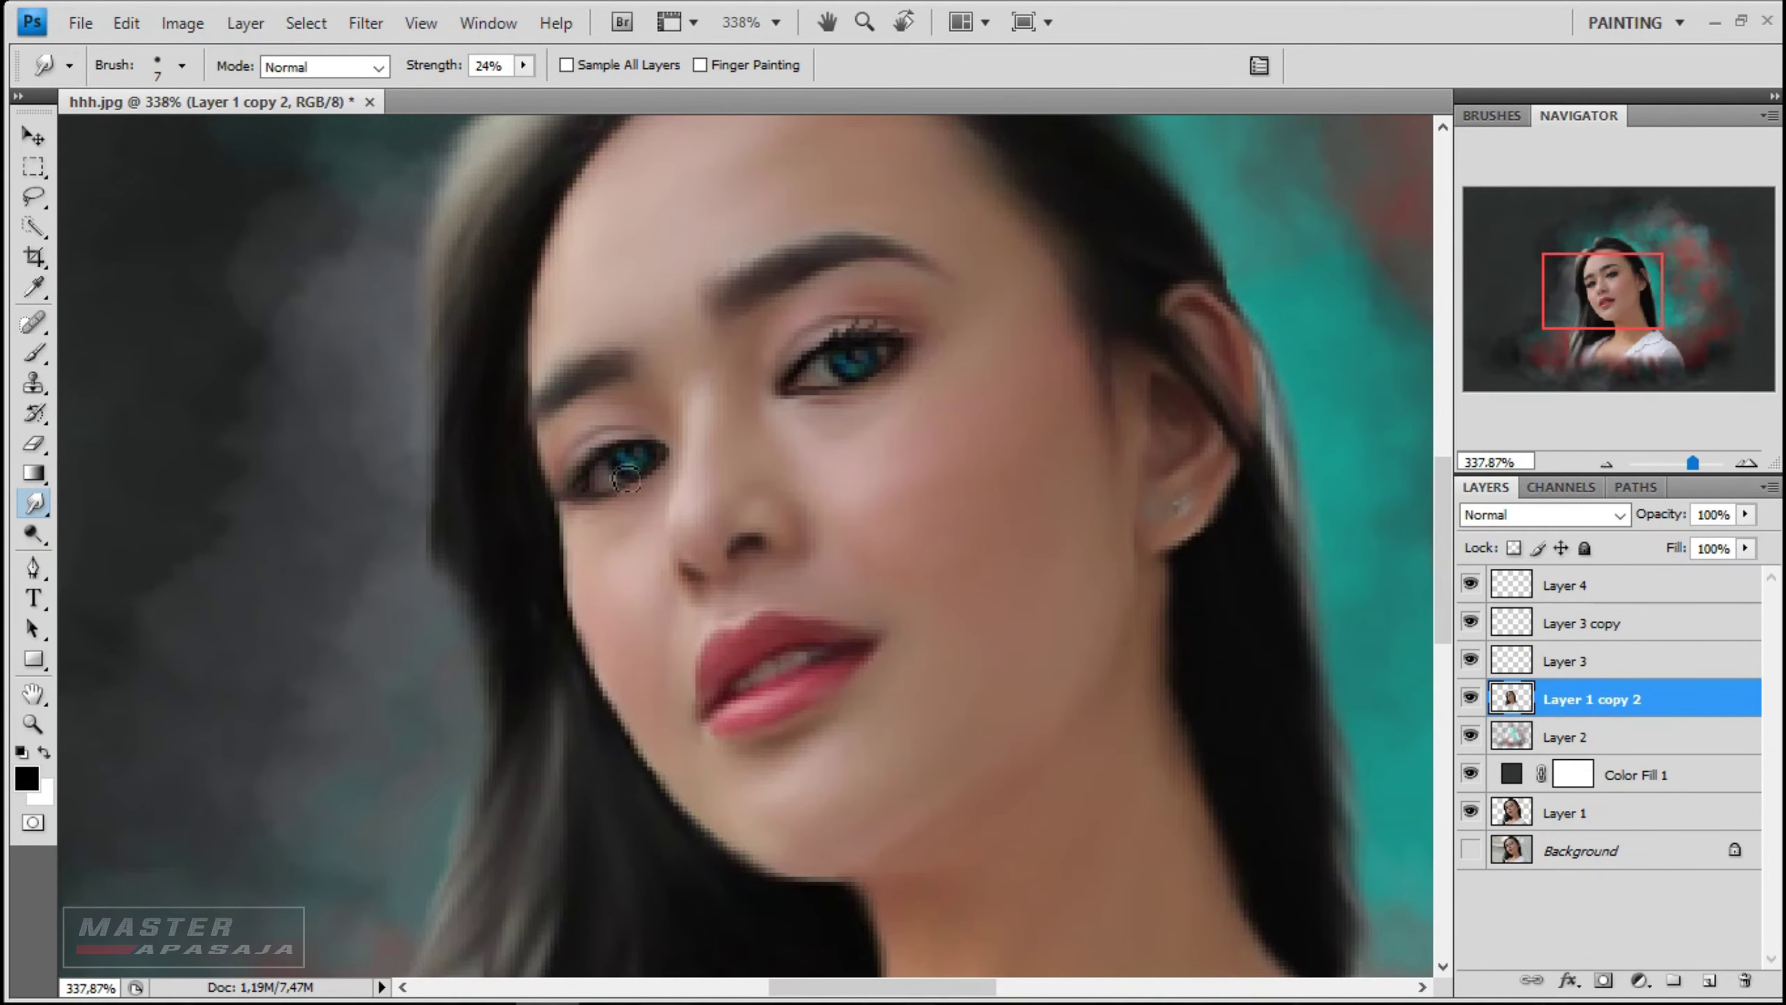
scroll(625, 479, up, 1)
scroll(914, 394, up, 2)
scroll(879, 493, up, 1)
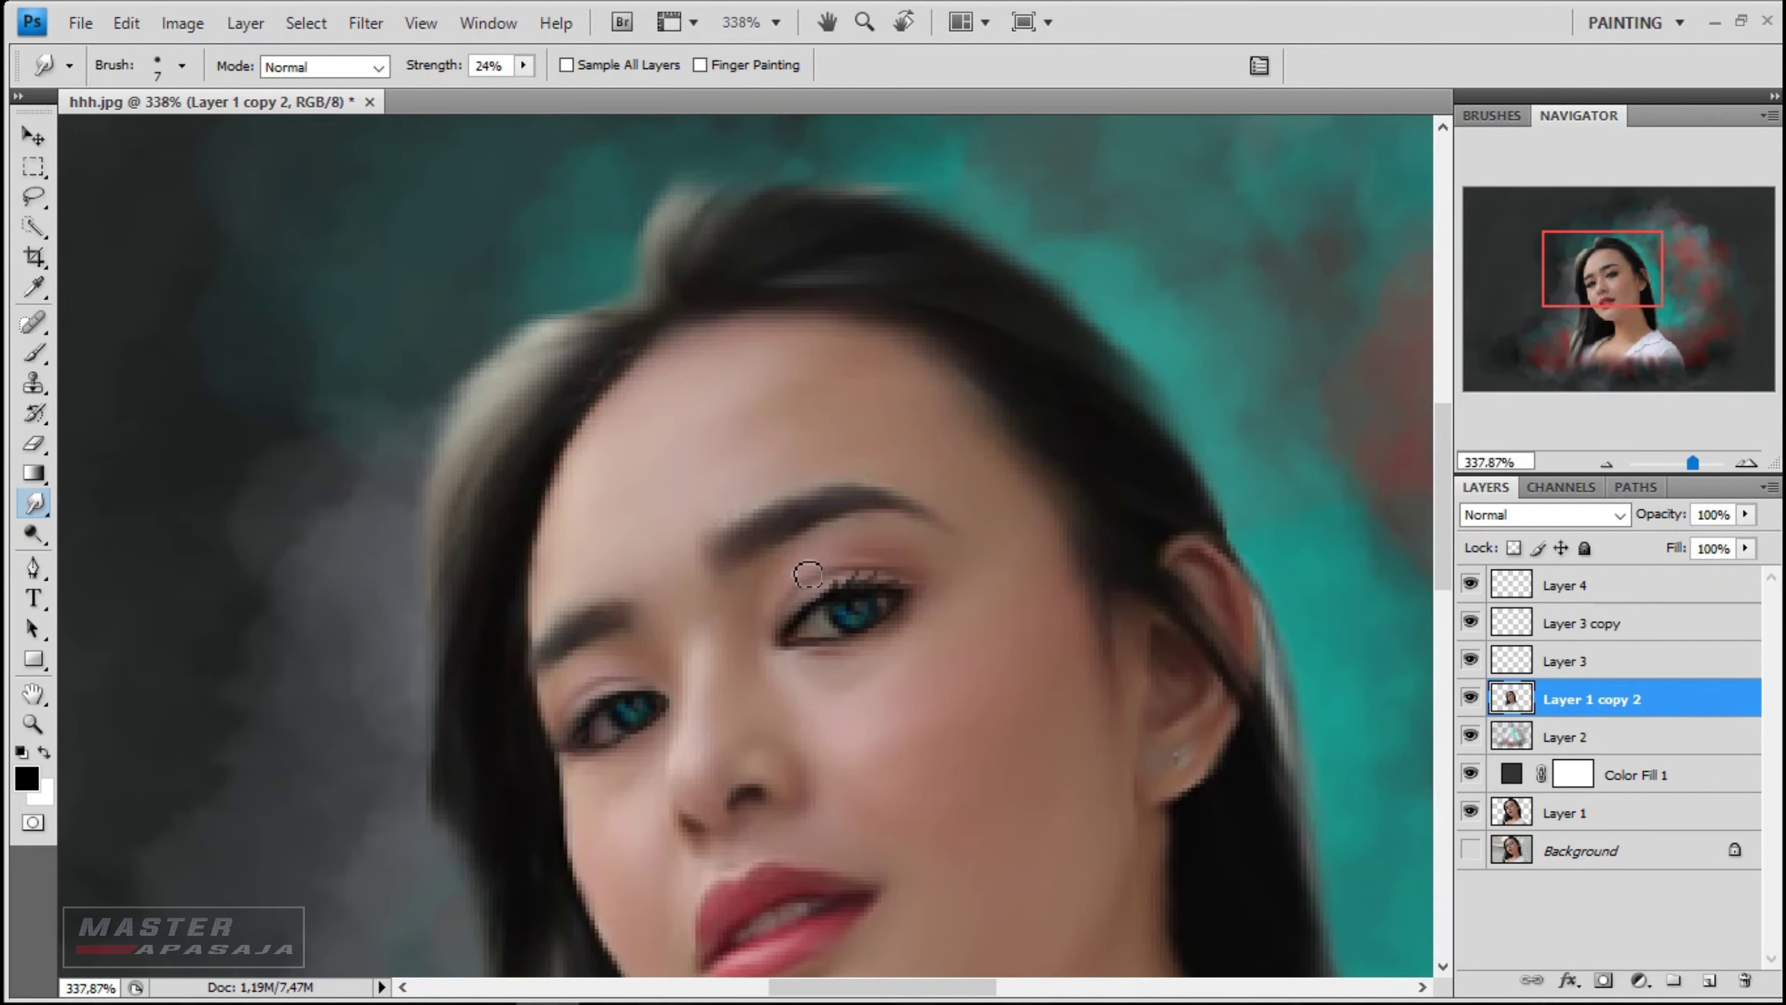
scroll(774, 626, down, 2)
scroll(618, 678, down, 2)
scroll(633, 563, down, 2)
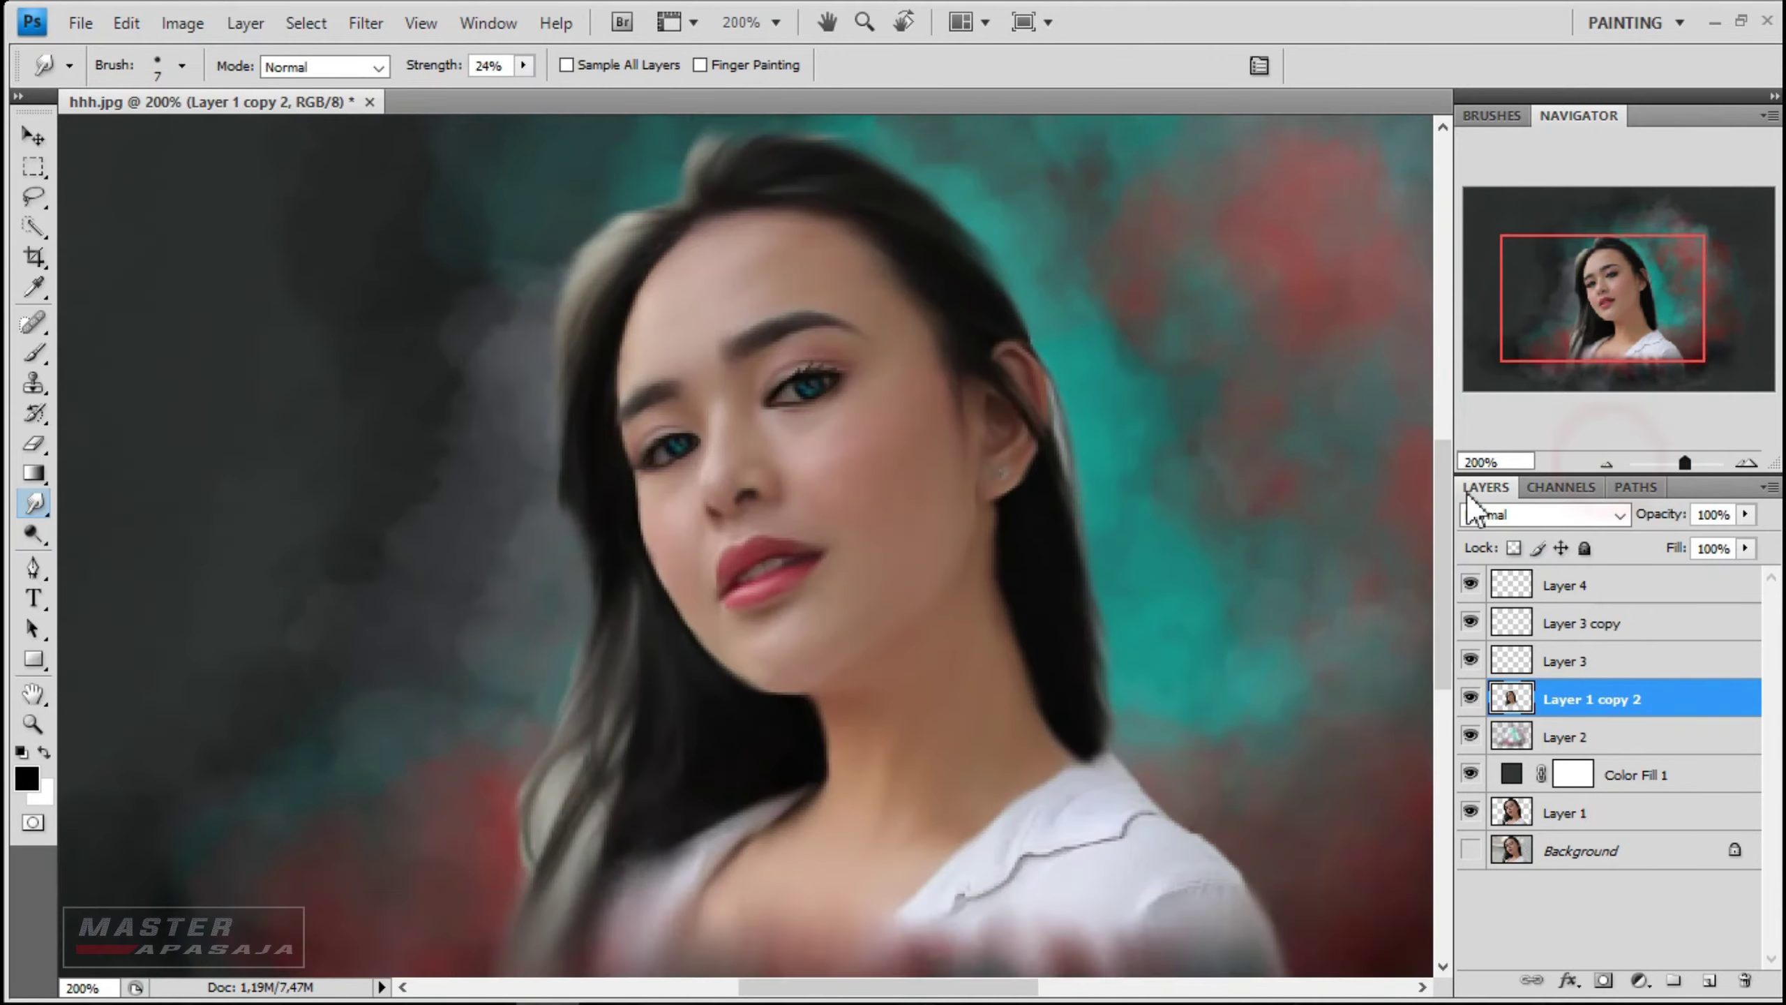
scroll(532, 513, up, 4)
- Add a new layer and set white as the foreground colour
scroll(532, 513, down, 1)
click(1674, 591)
click(1709, 979)
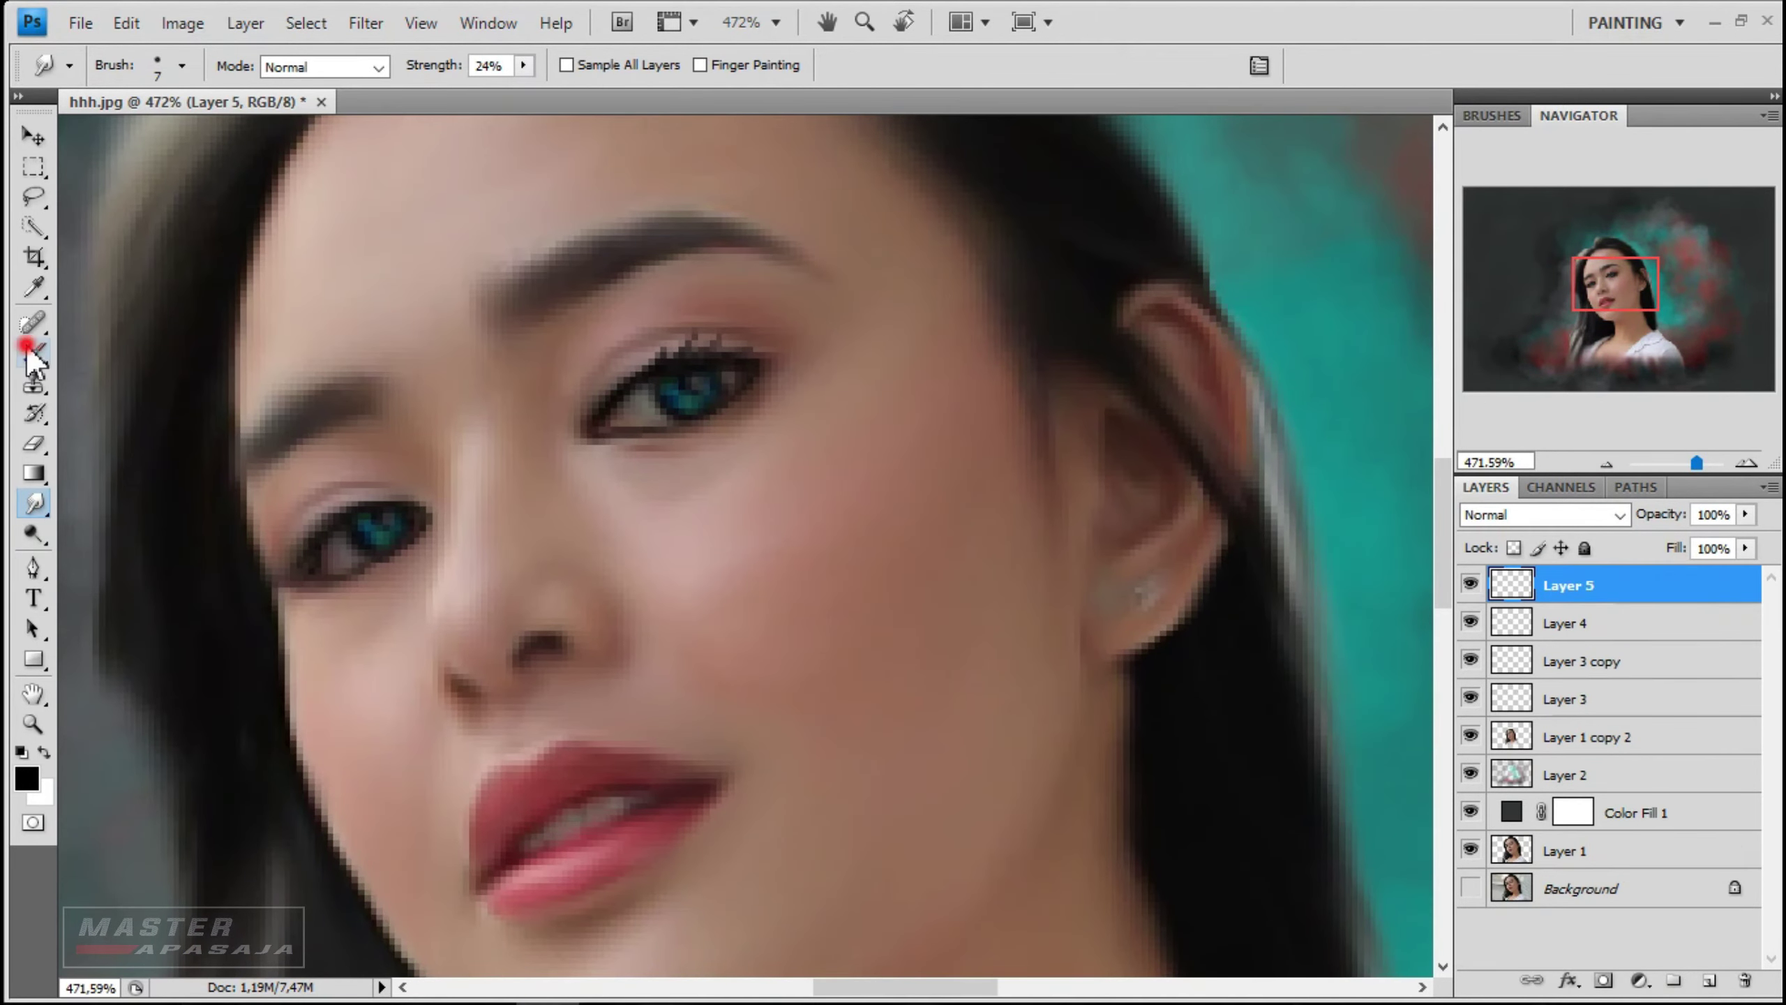
click(34, 286)
click(28, 777)
click(638, 411)
click(1703, 220)
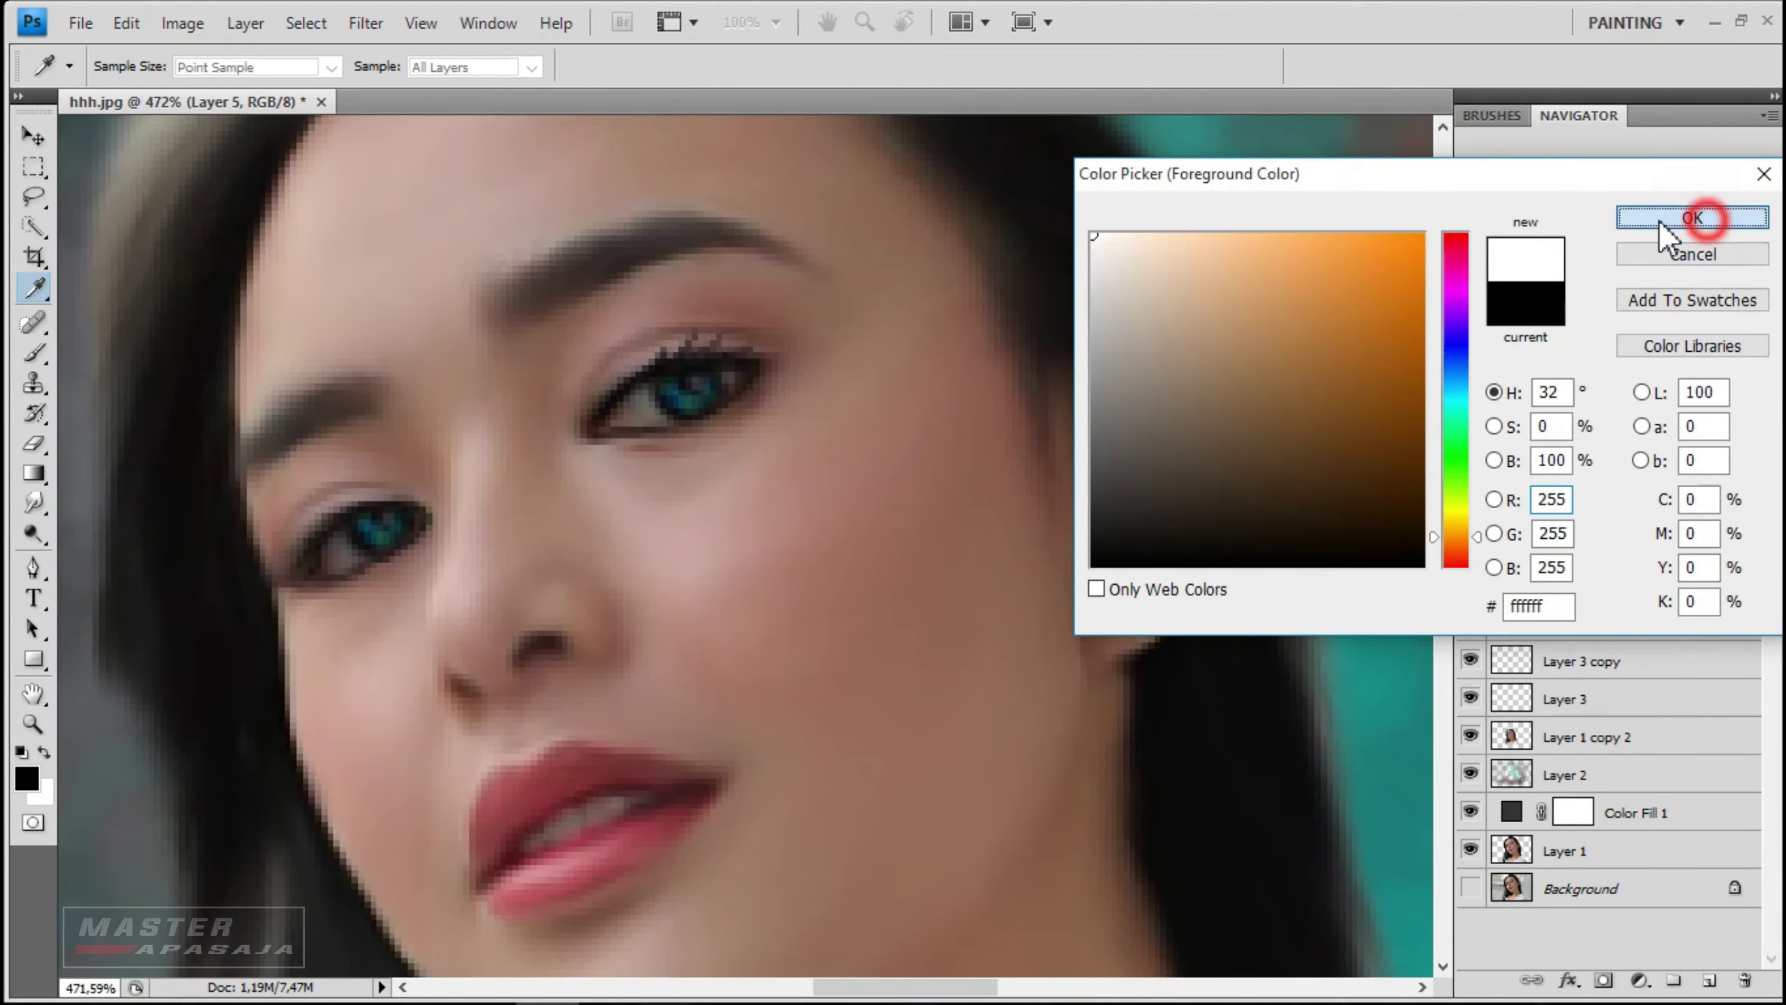
- Paint fine strokes around the eyes with a 1 px brush
key(b)
scroll(633, 383, up, 3)
right_click(633, 382)
drag(673, 430, 665, 430)
alt+click(715, 391)
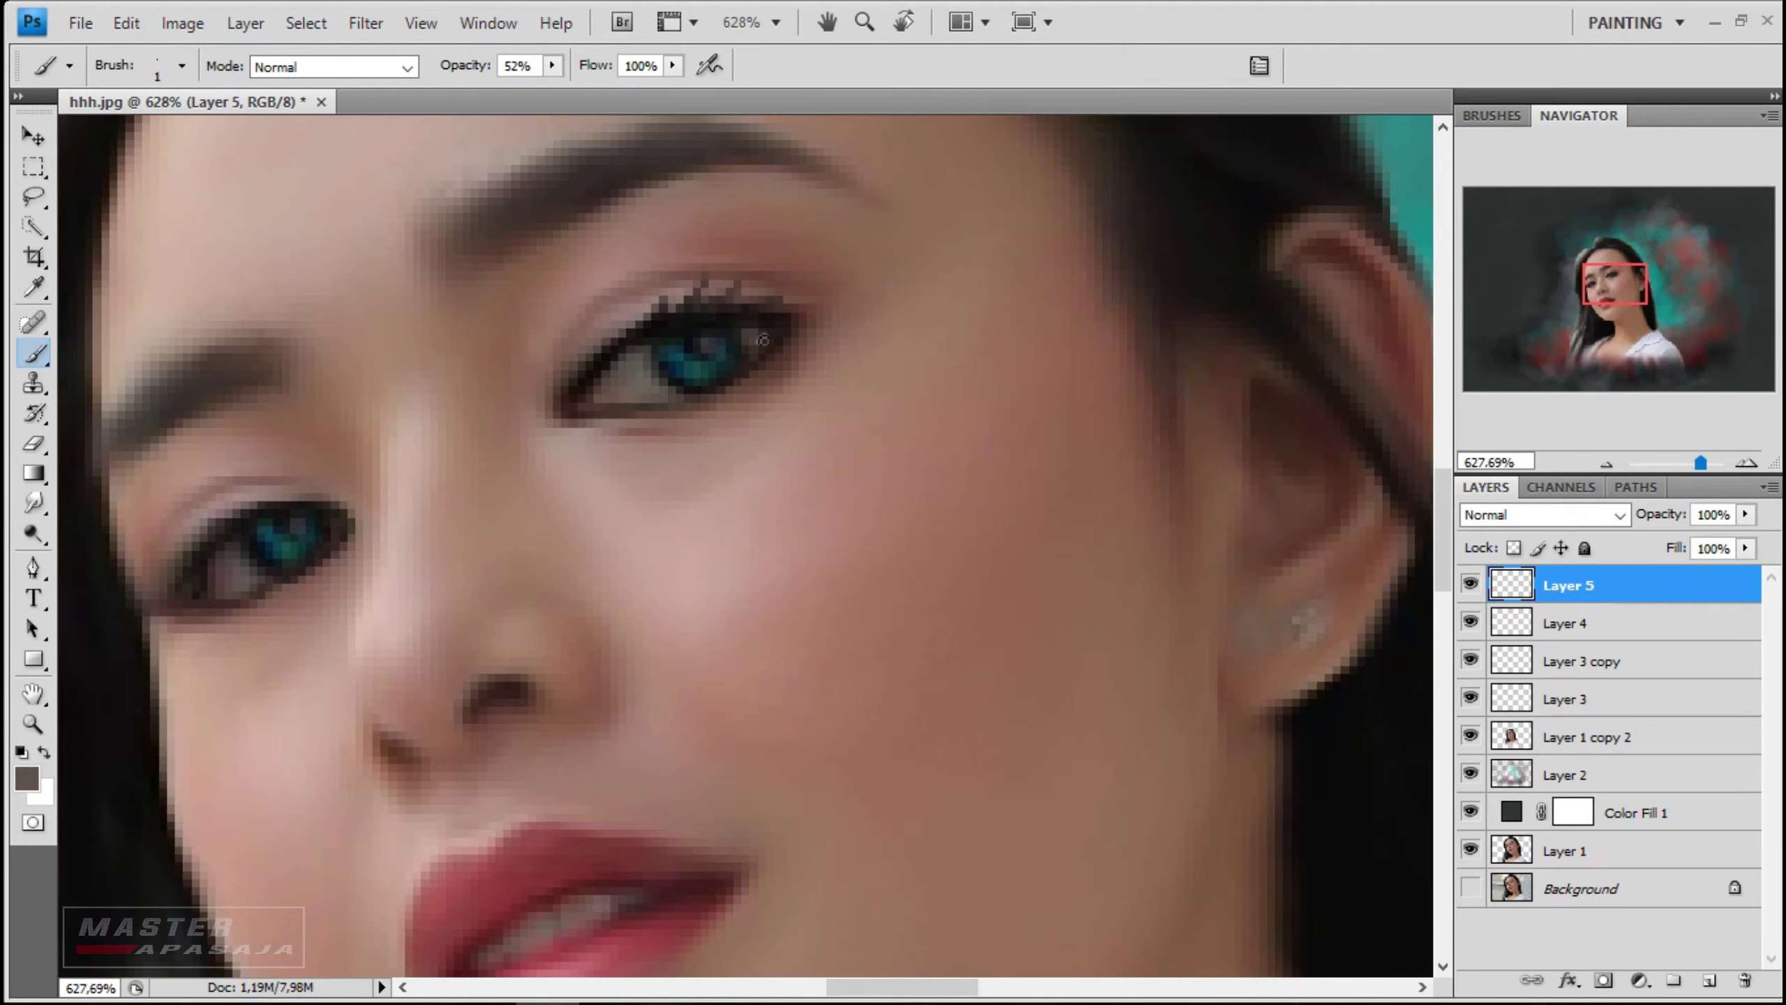
scroll(379, 507, down, 5)
scroll(420, 467, up, 4)
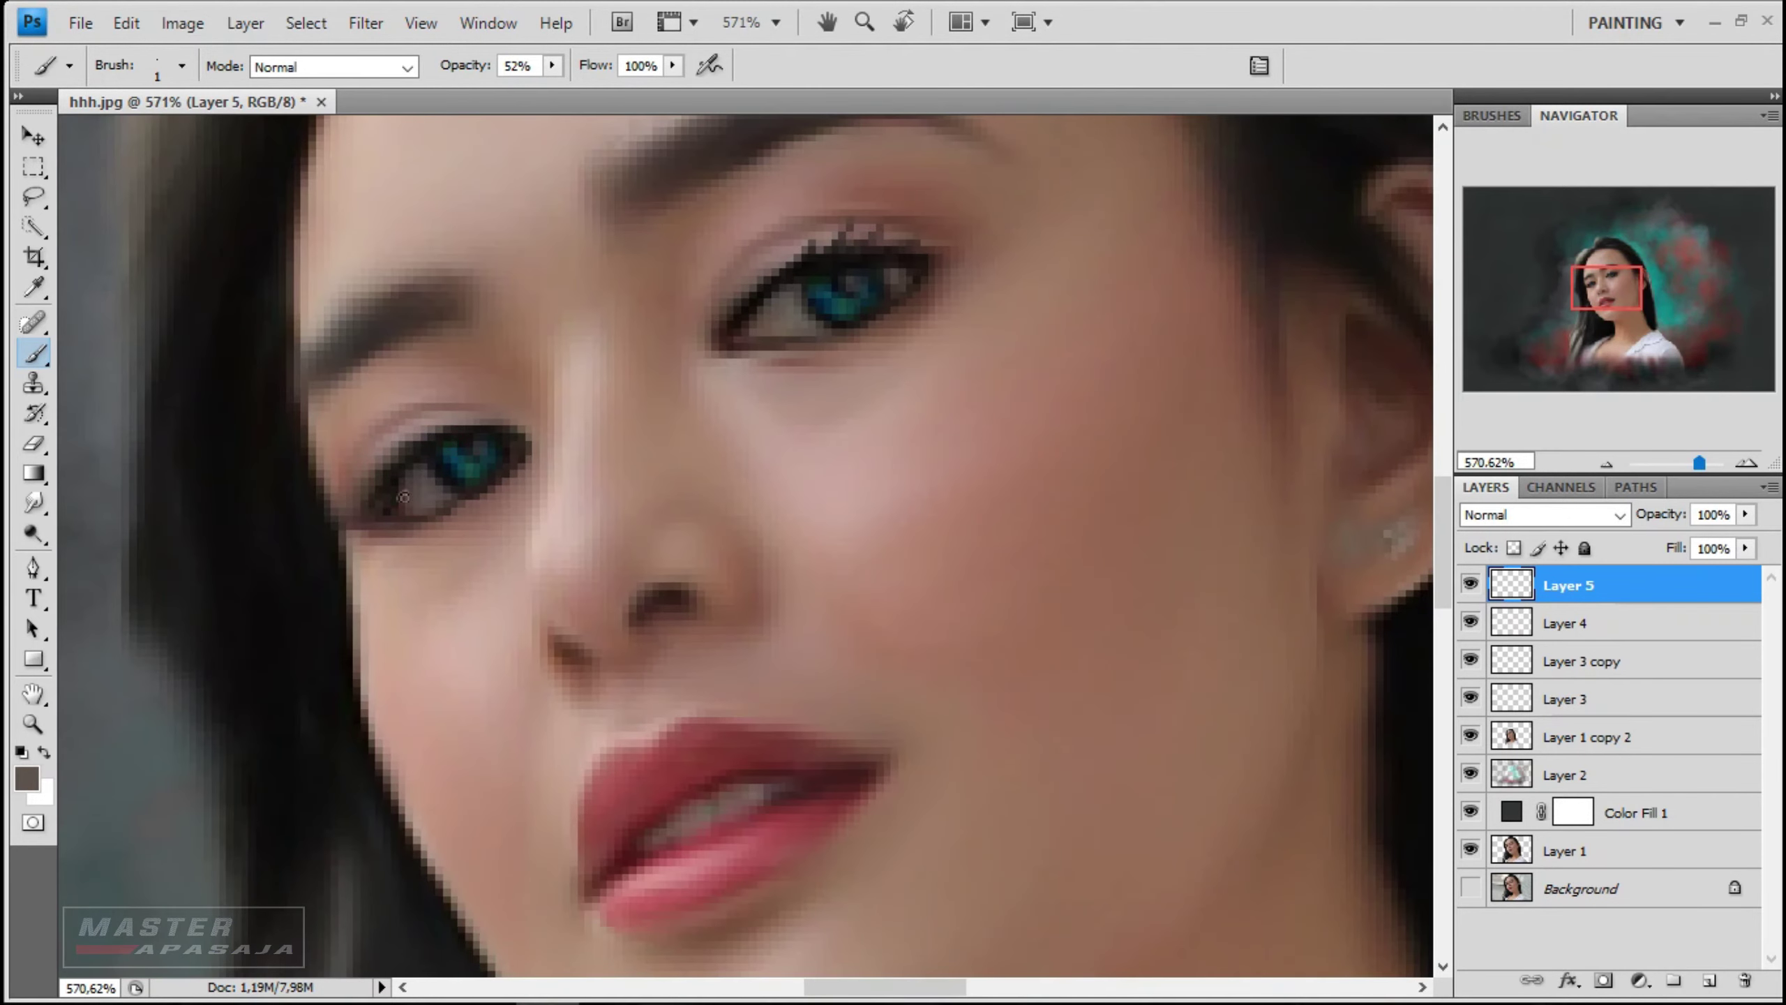
scroll(451, 491, down, 1)
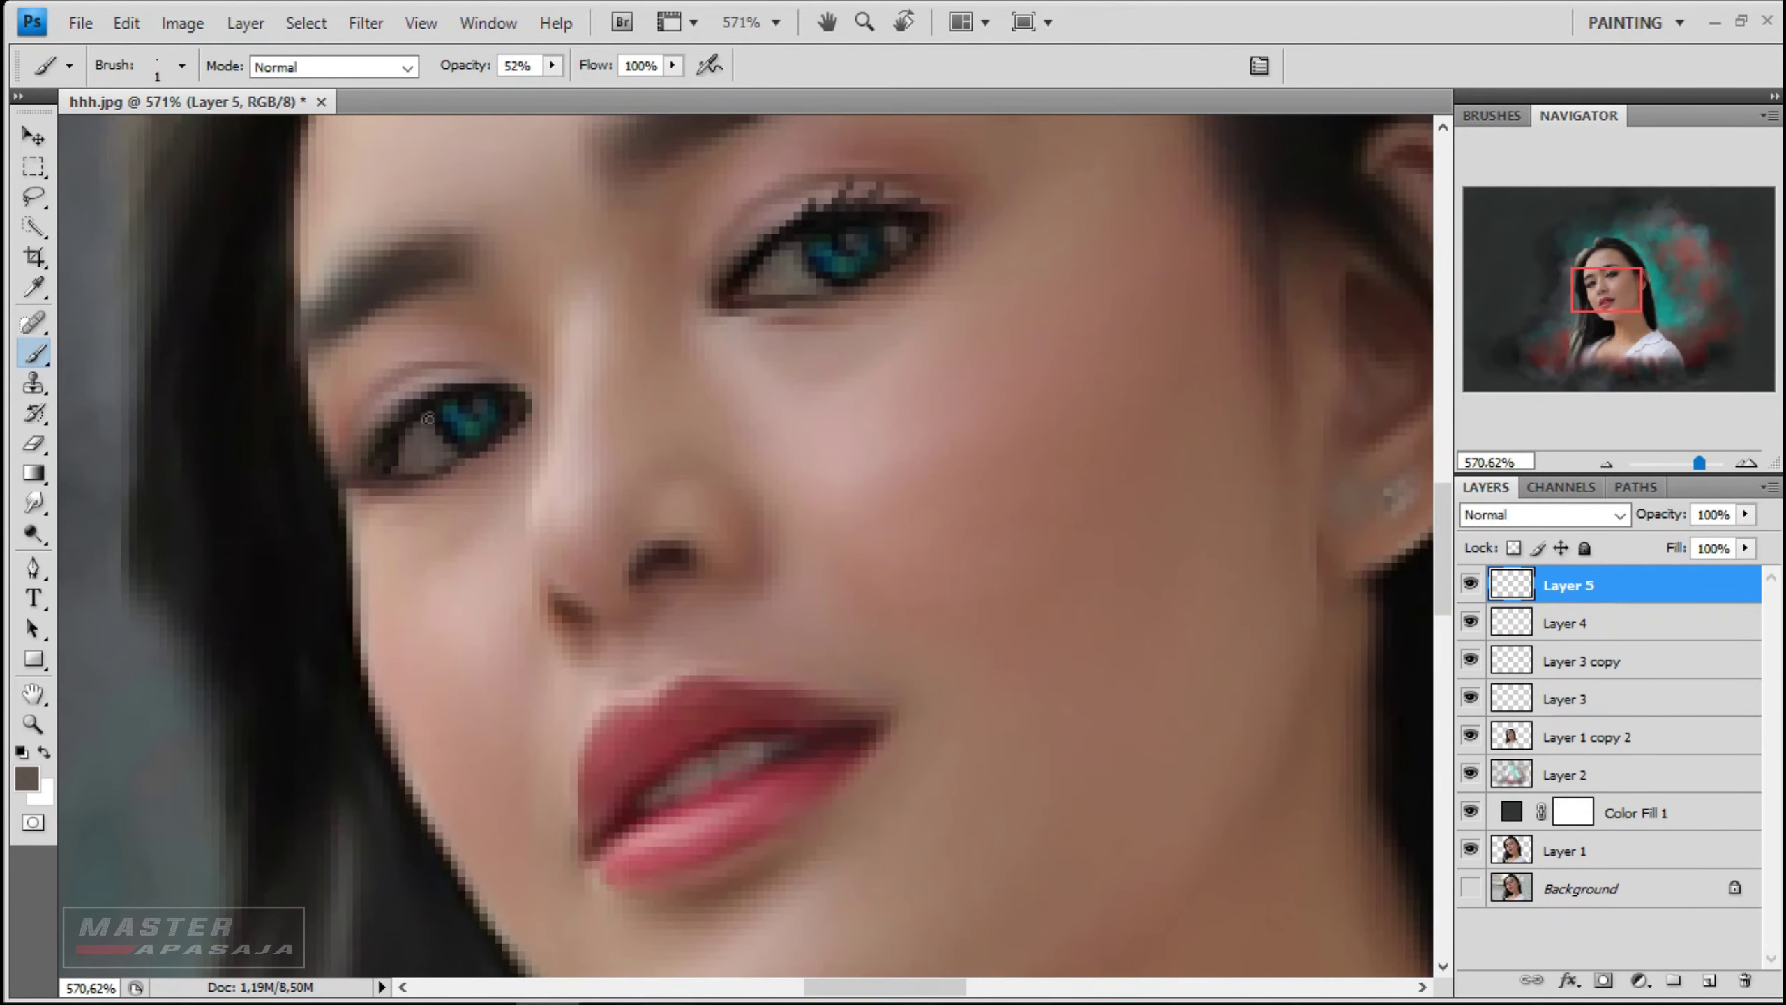
scroll(427, 418, down, 3)
scroll(705, 498, down, 2)
- Set Layer 5 to Color blending, then lower its hue, saturation and lightness via Hue/Saturation
click(1595, 514)
click(1495, 602)
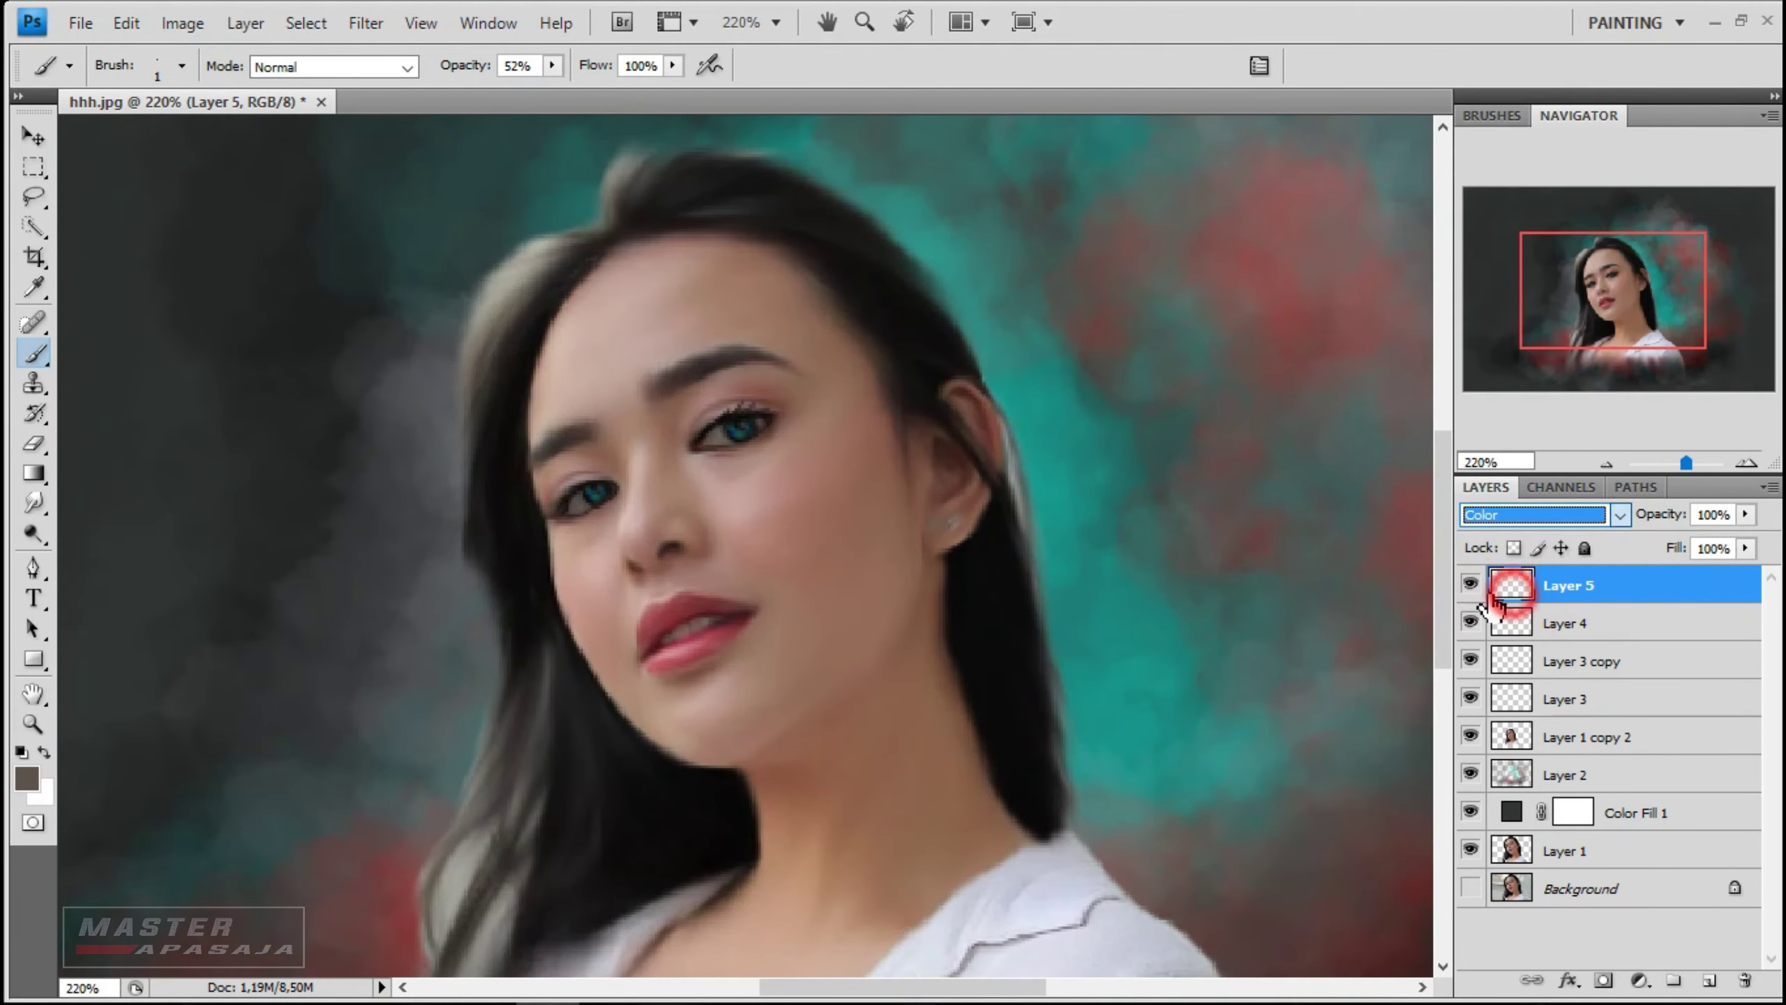
click(182, 23)
click(493, 242)
mouse_move(1278, 401)
mouse_down()
mouse_move(1372, 401)
mouse_move(1266, 401)
mouse_up()
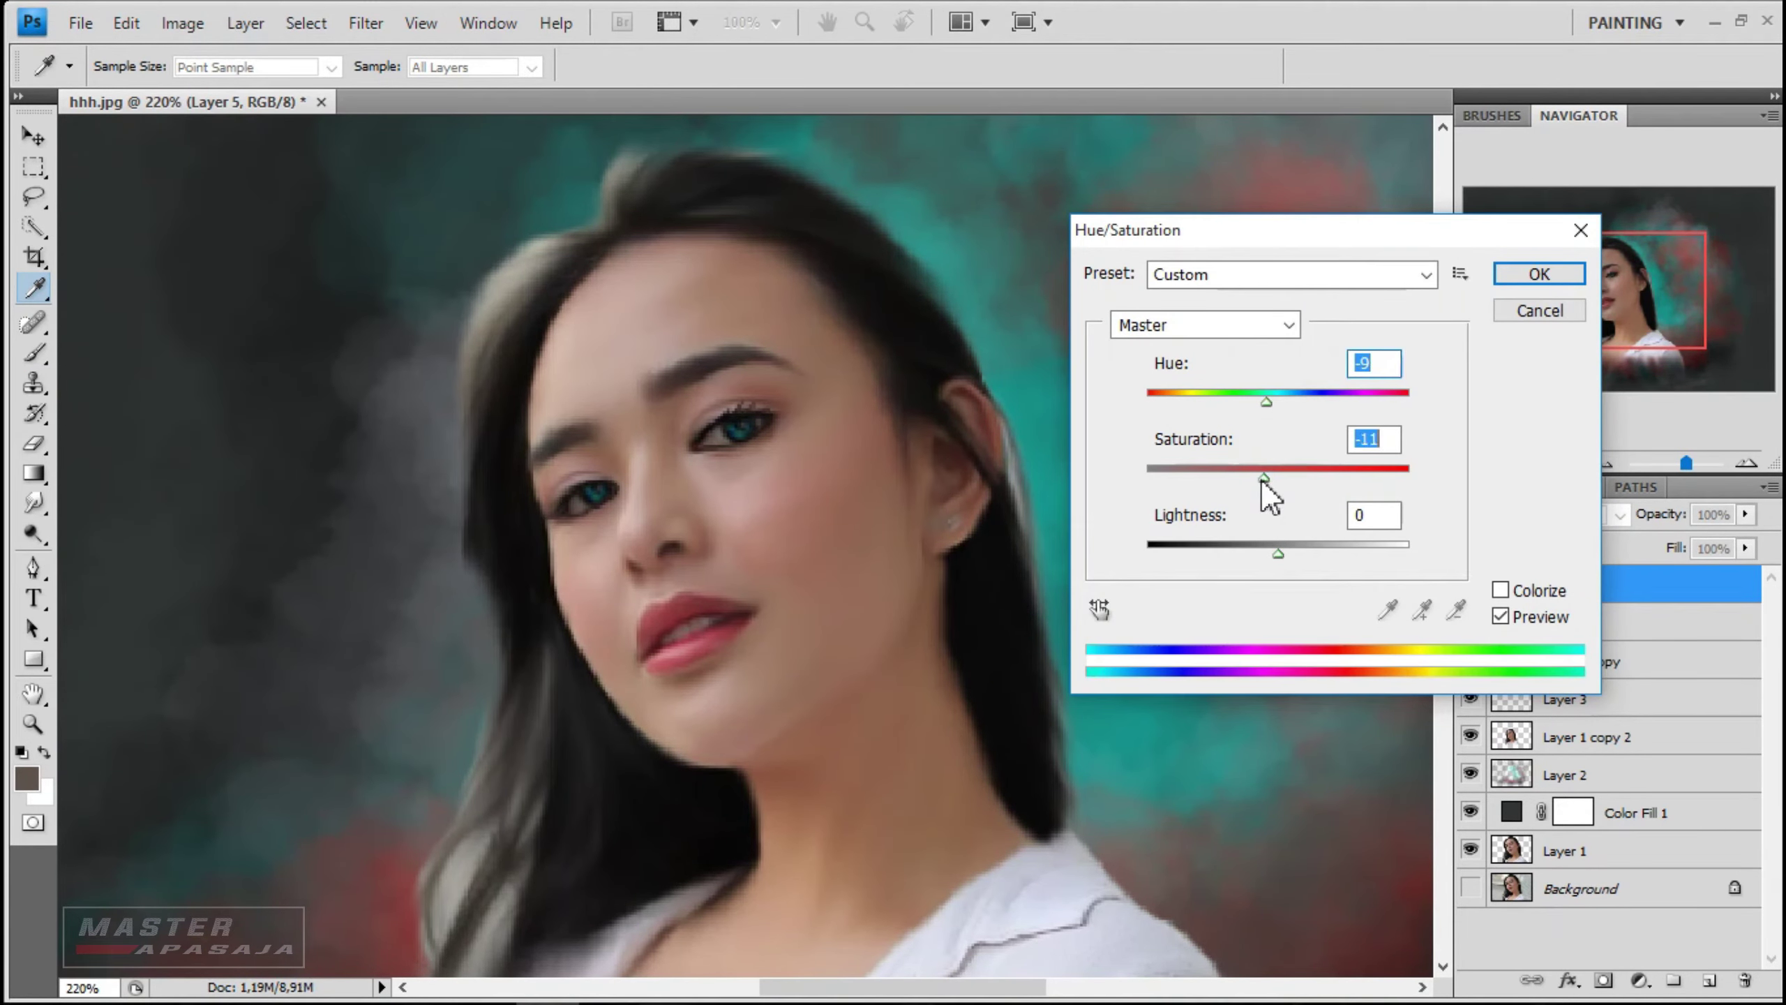
drag(1264, 479, 1253, 478)
drag(1278, 554, 1184, 556)
click(1538, 274)
- Add Layer 6 with red as the brush colour and Color blending mode
key(b)
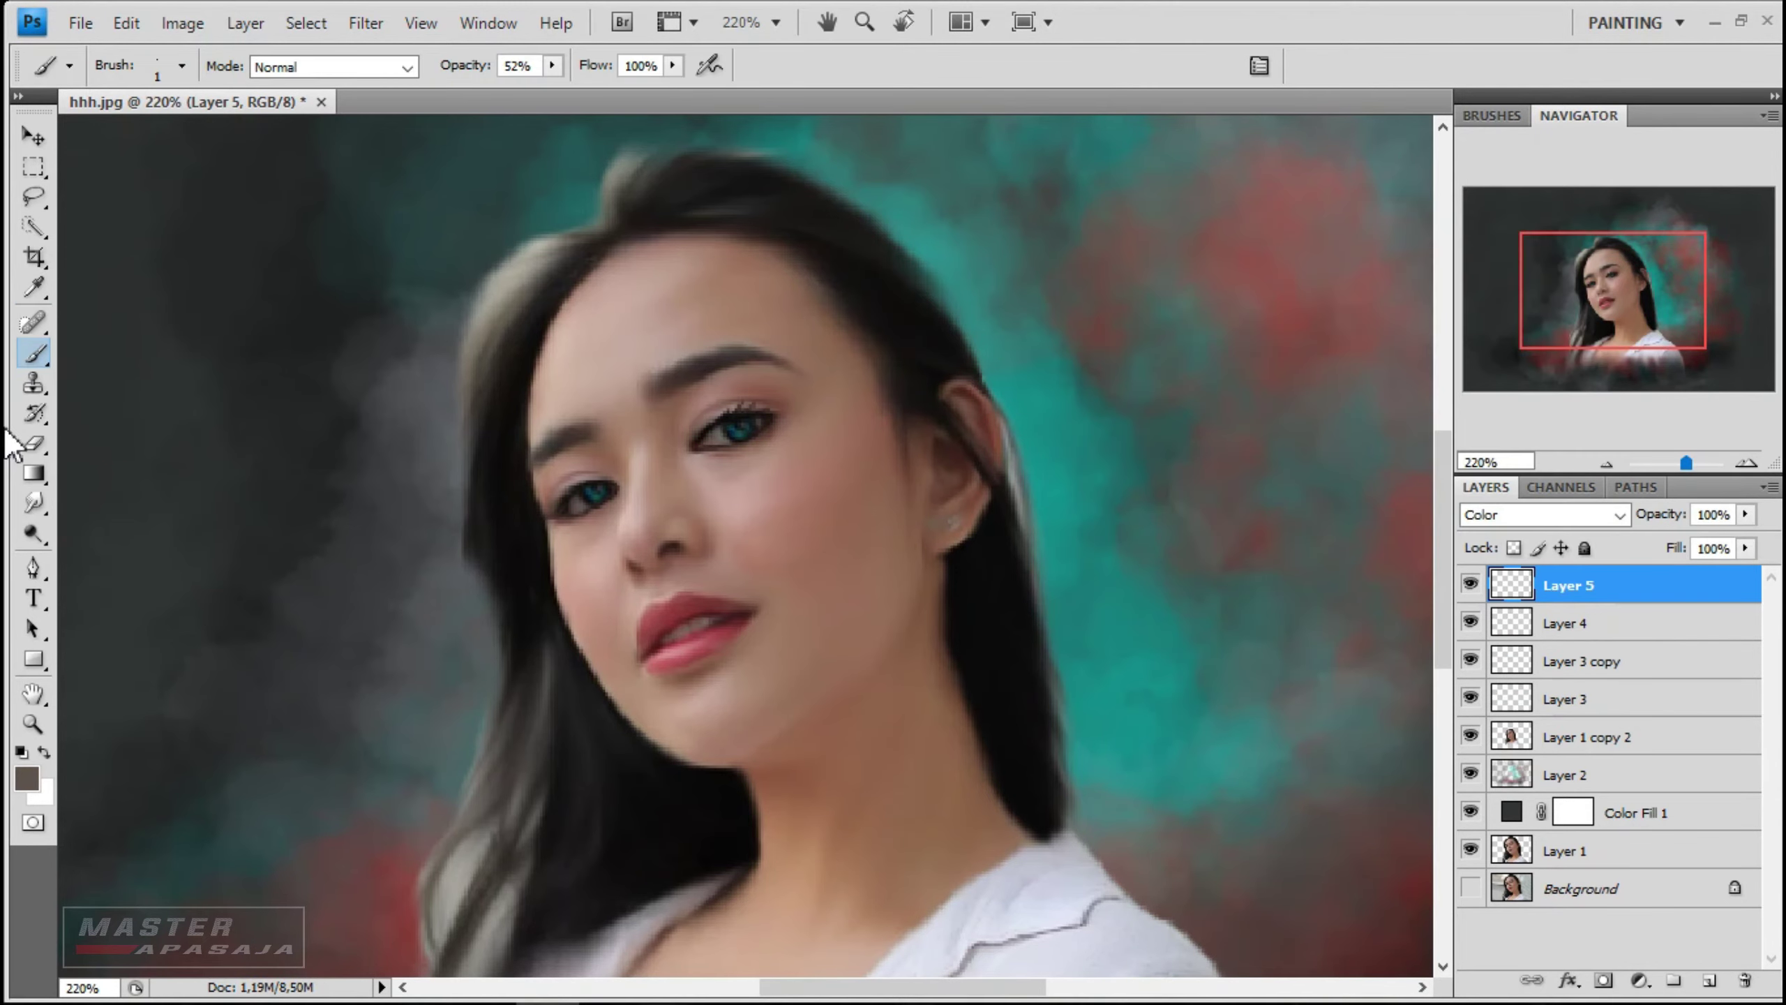
scroll(949, 658, up, 3)
key(ctrl+shift+alt+n)
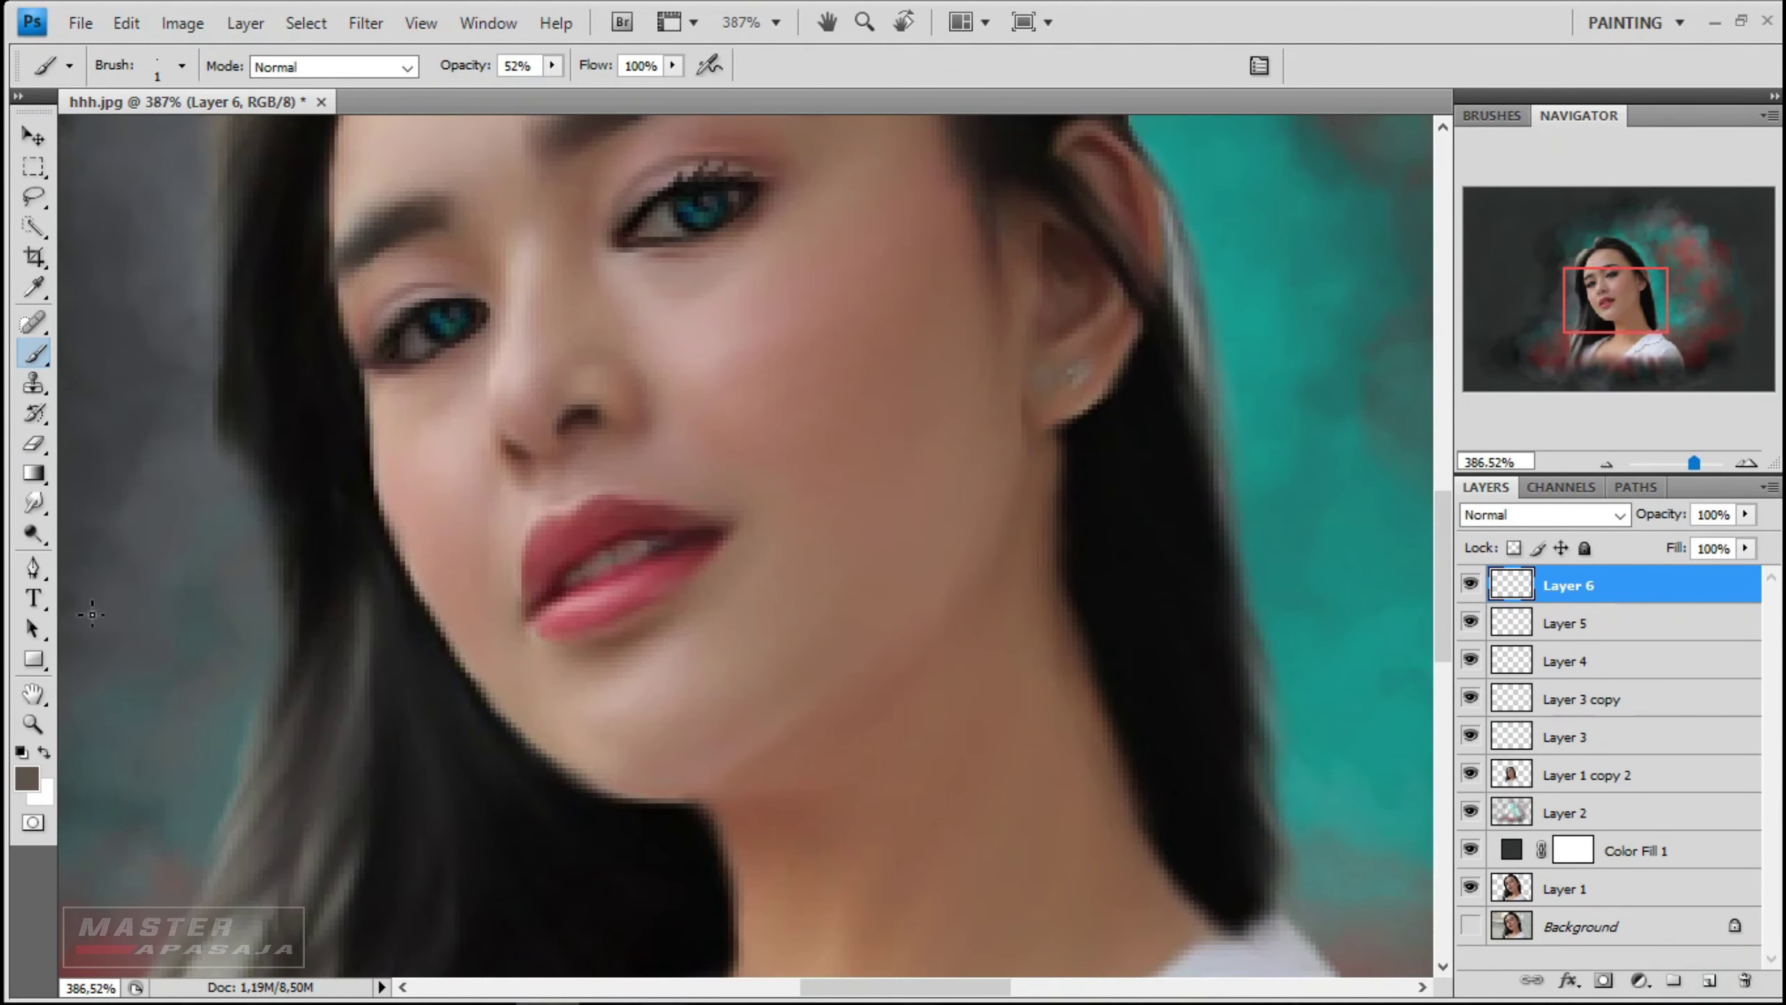
right_click(681, 559)
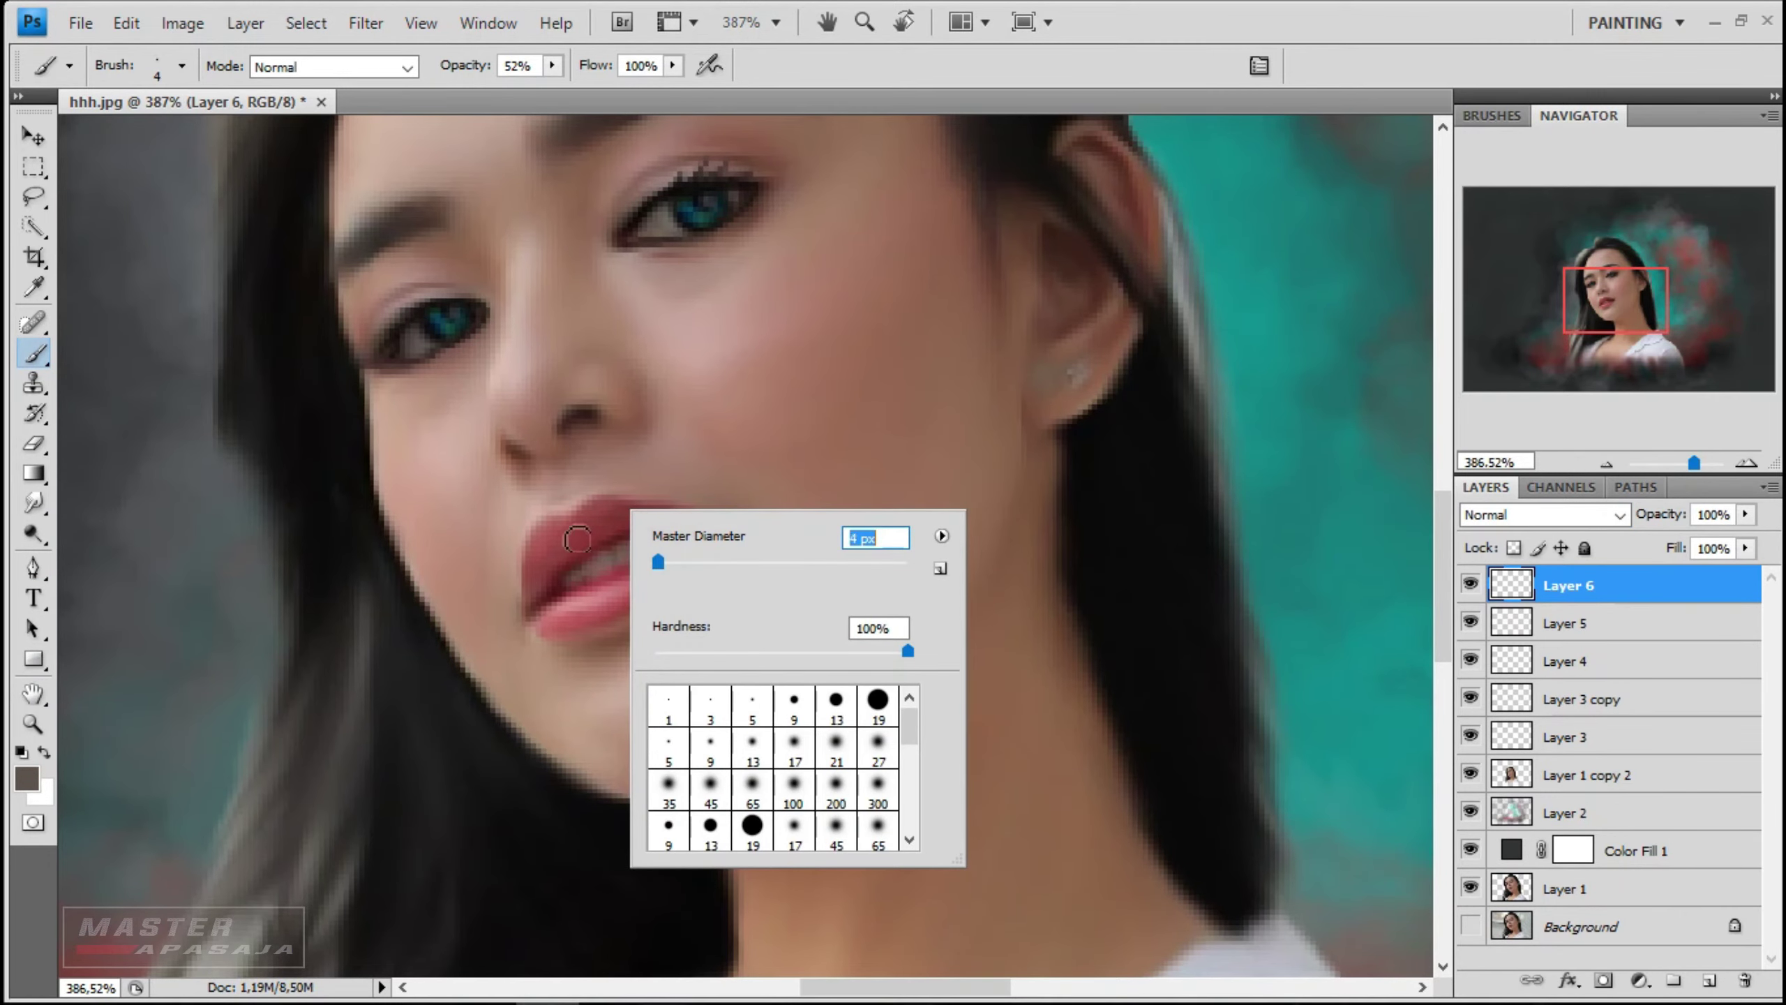
click(15, 777)
click(1686, 220)
scroll(490, 610, down, 1)
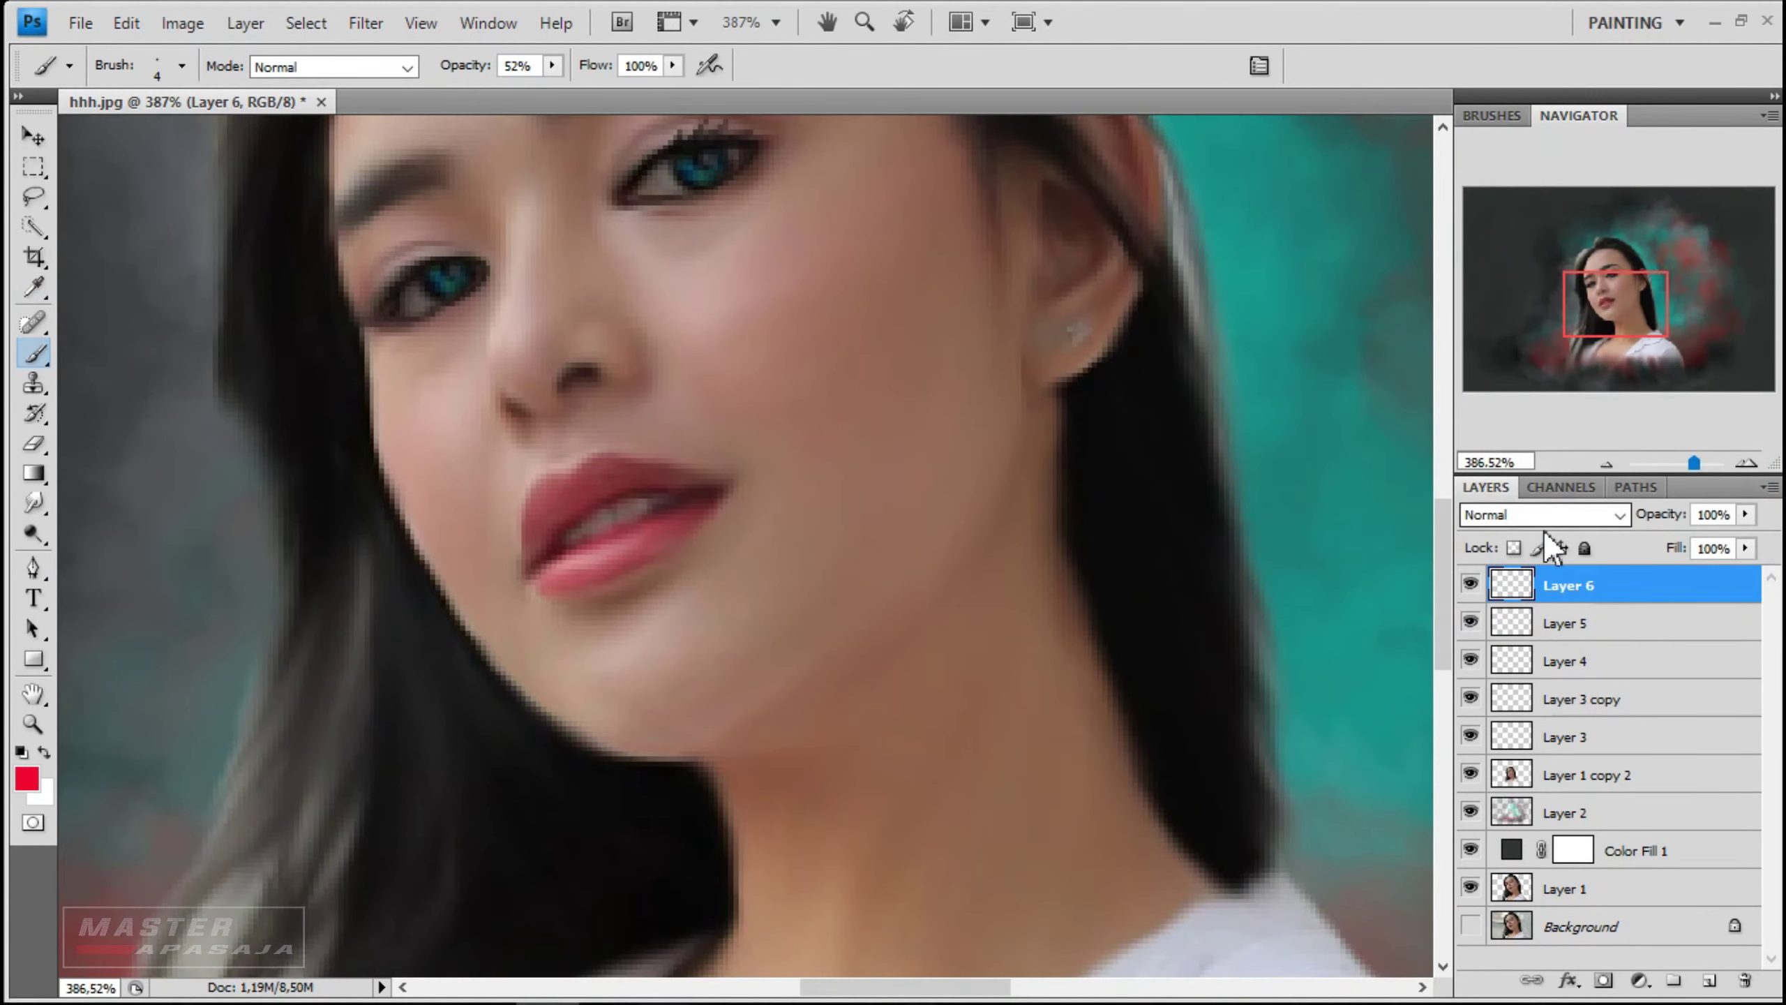
click(1543, 514)
click(1512, 612)
- Paint the lips red and lower Layer 6 opacity to 45%
scroll(560, 506, up, 2)
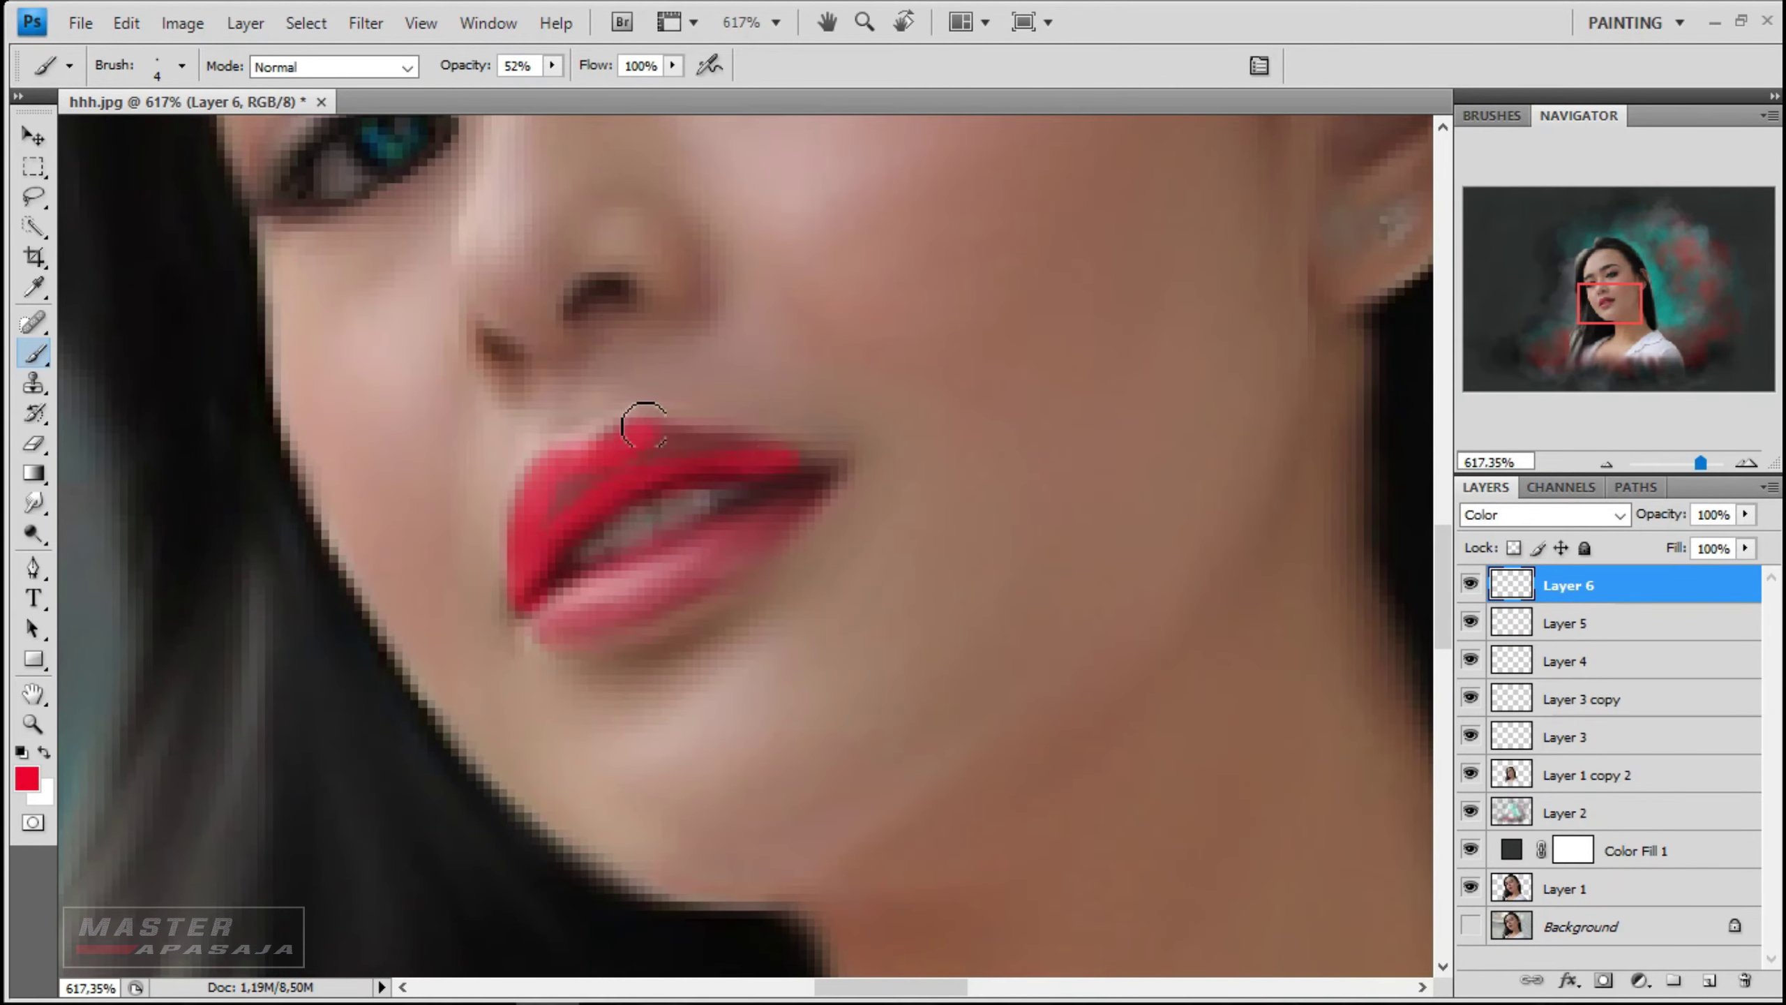
scroll(759, 470, up, 1)
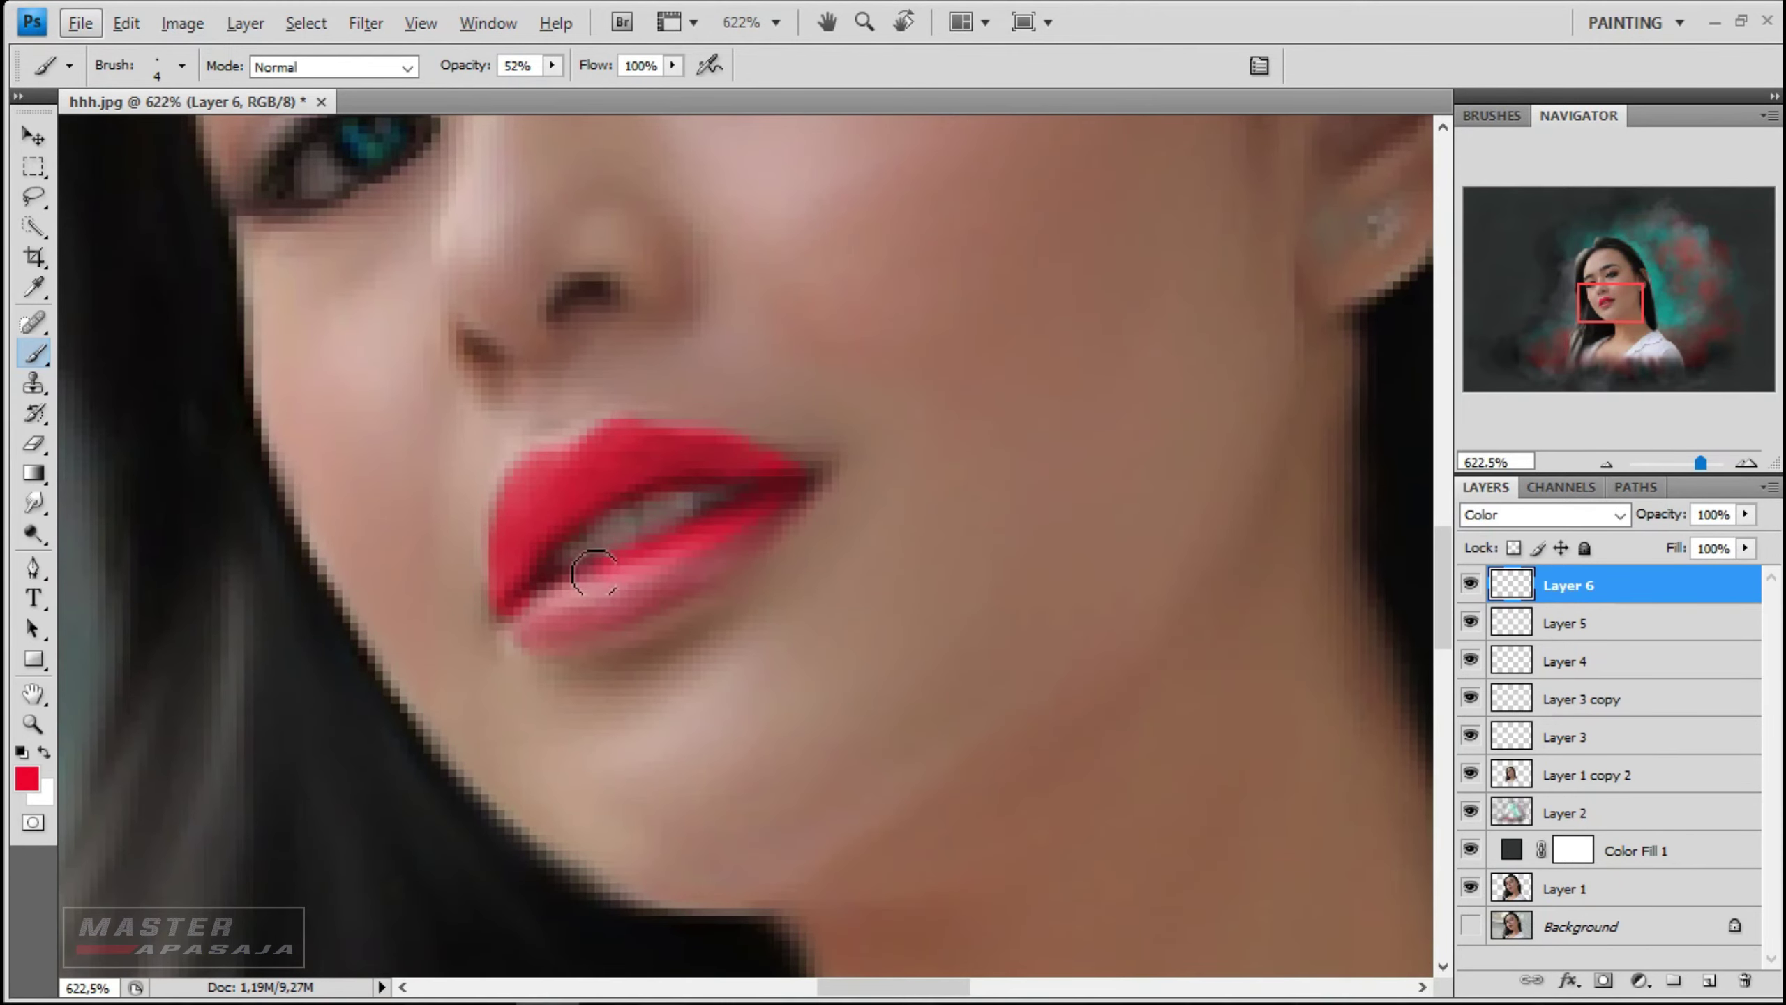
scroll(751, 492, down, 5)
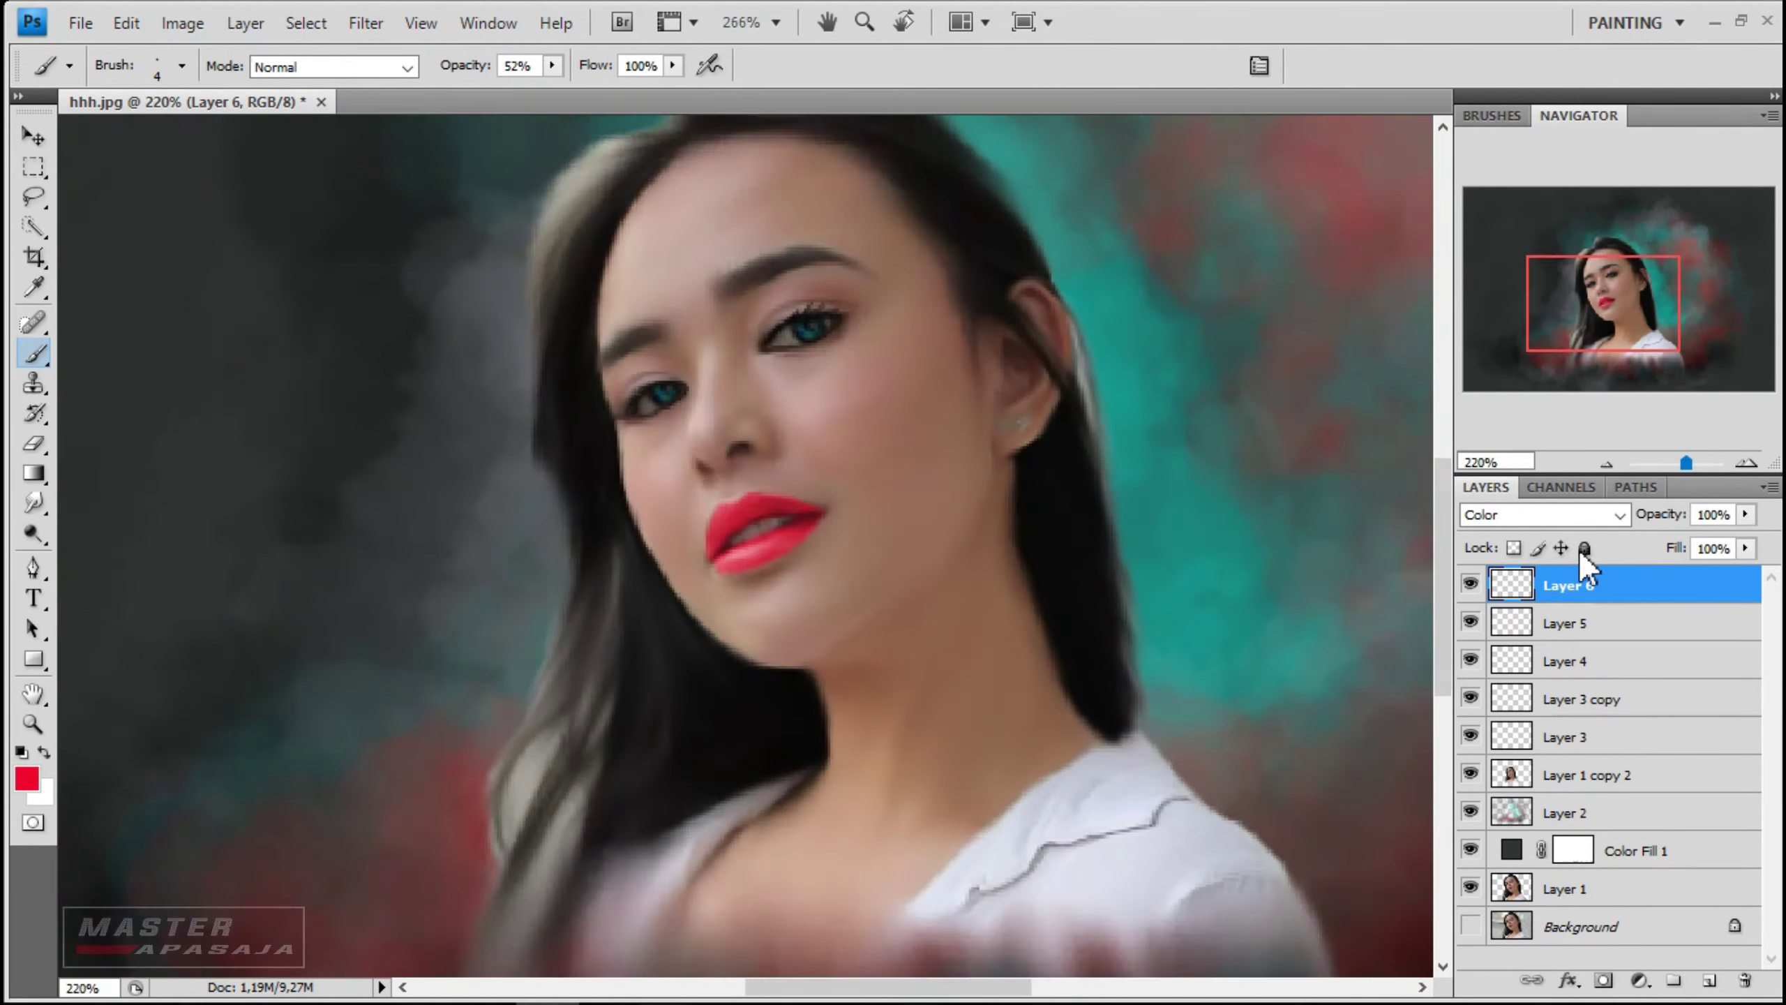
scroll(749, 590, up, 1)
scroll(749, 591, up, 1)
scroll(1195, 524, up, 1)
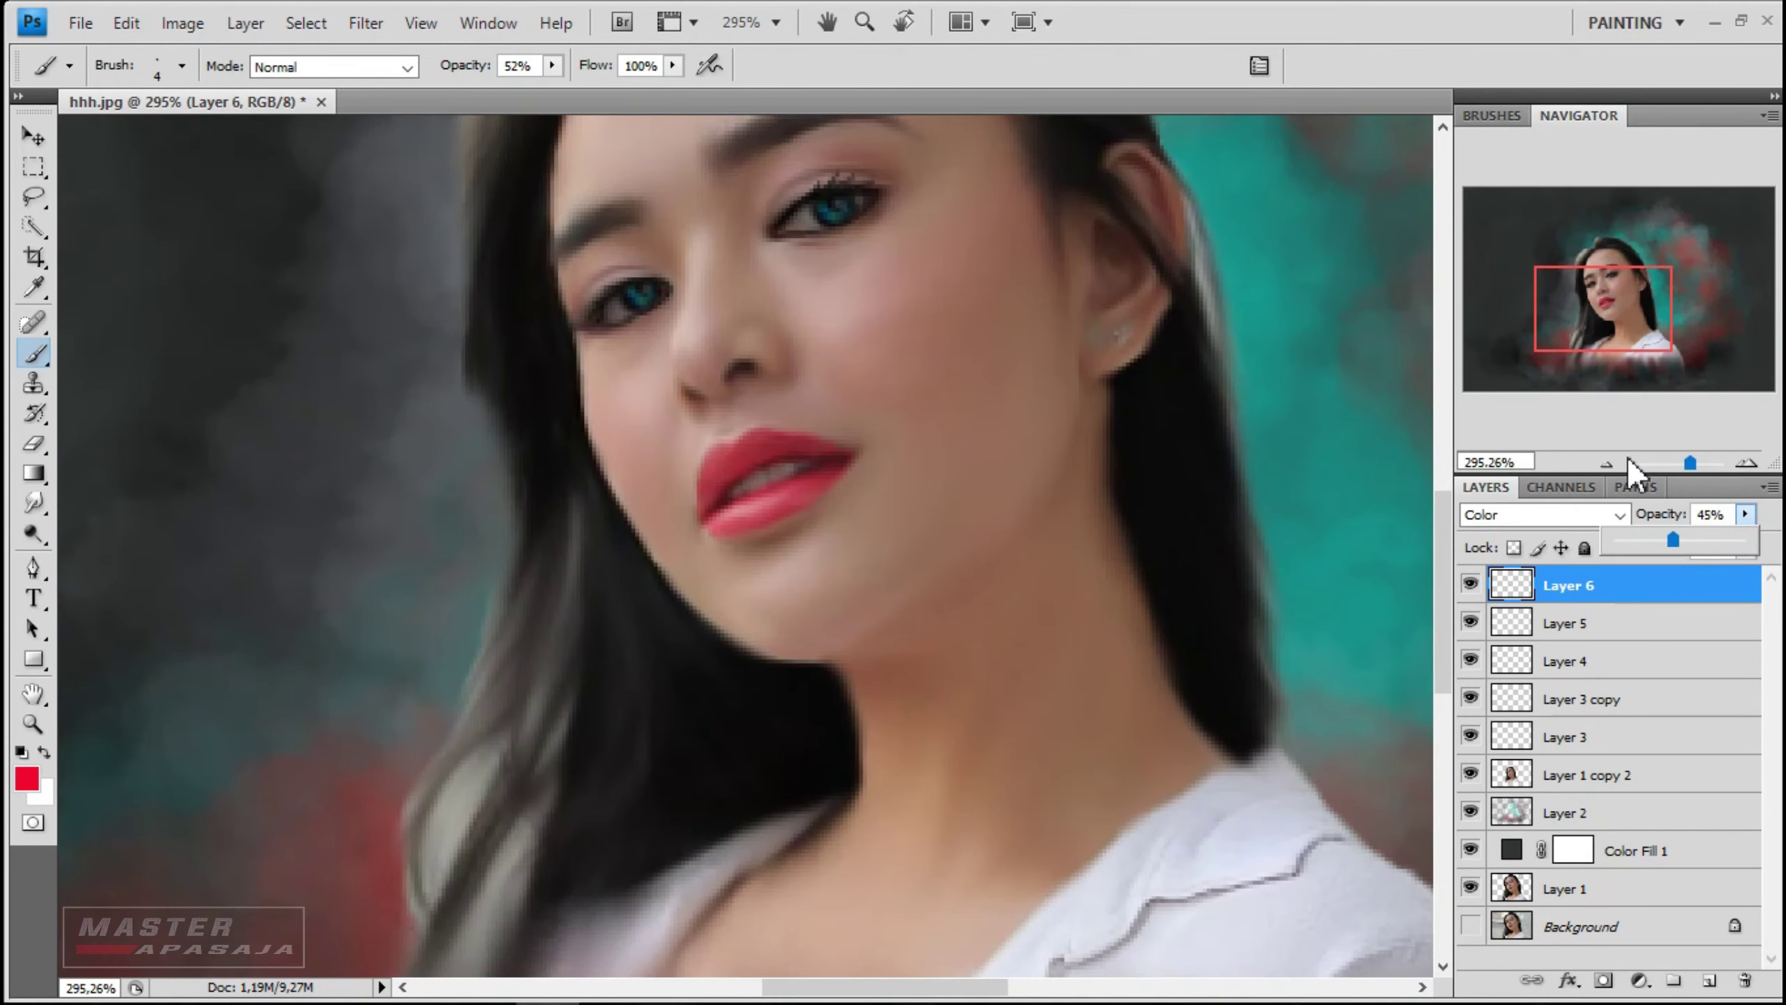
click(1606, 463)
- Smudge the edges of the red lip colour
click(1747, 463)
key(r)
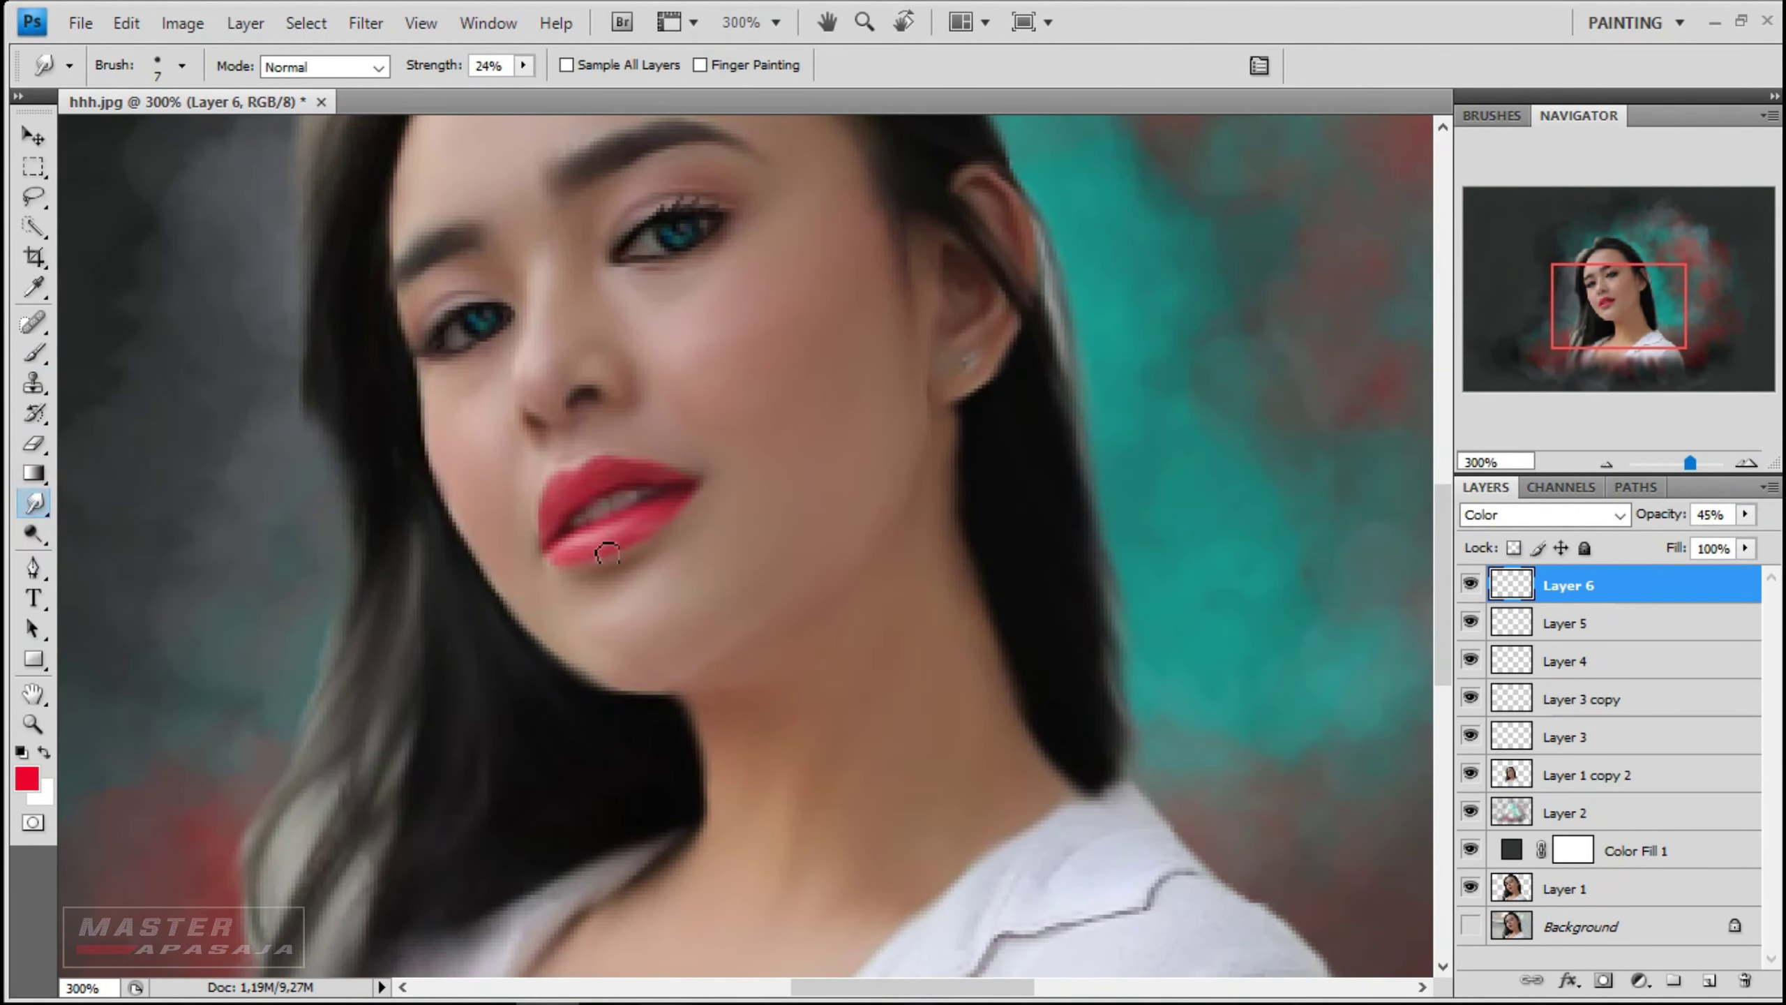
scroll(694, 500, up, 3)
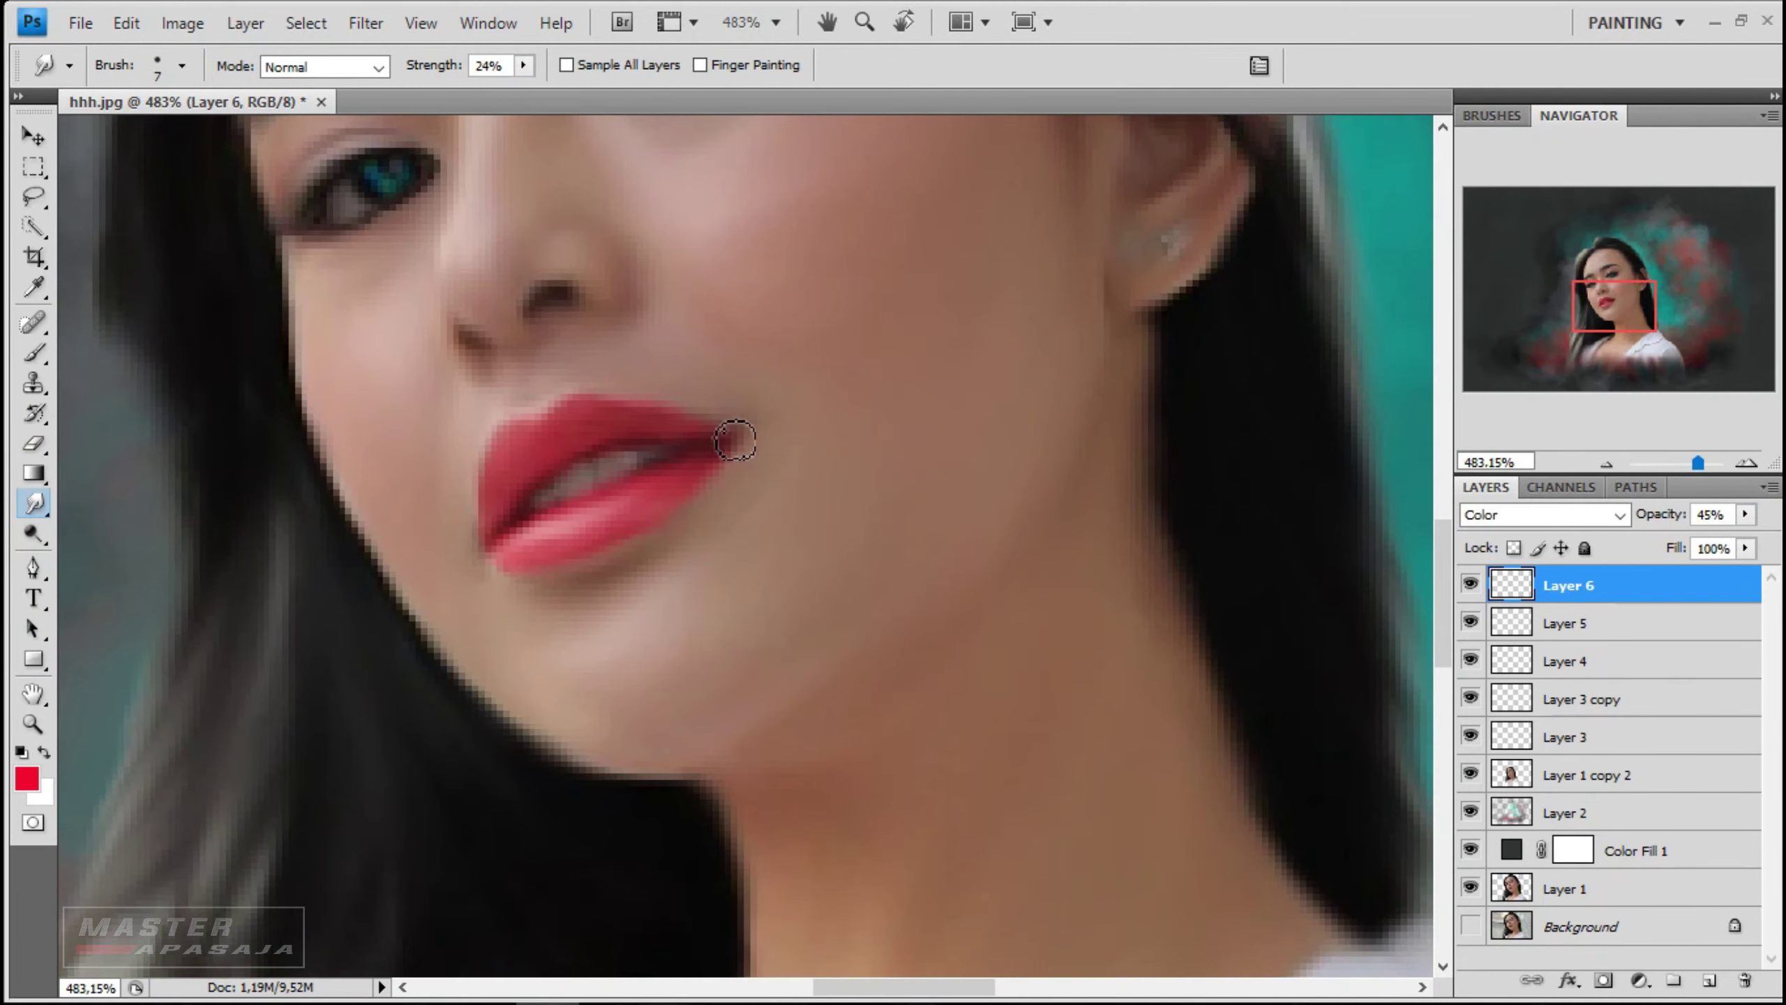
scroll(734, 439, down, 3)
scroll(549, 501, up, 2)
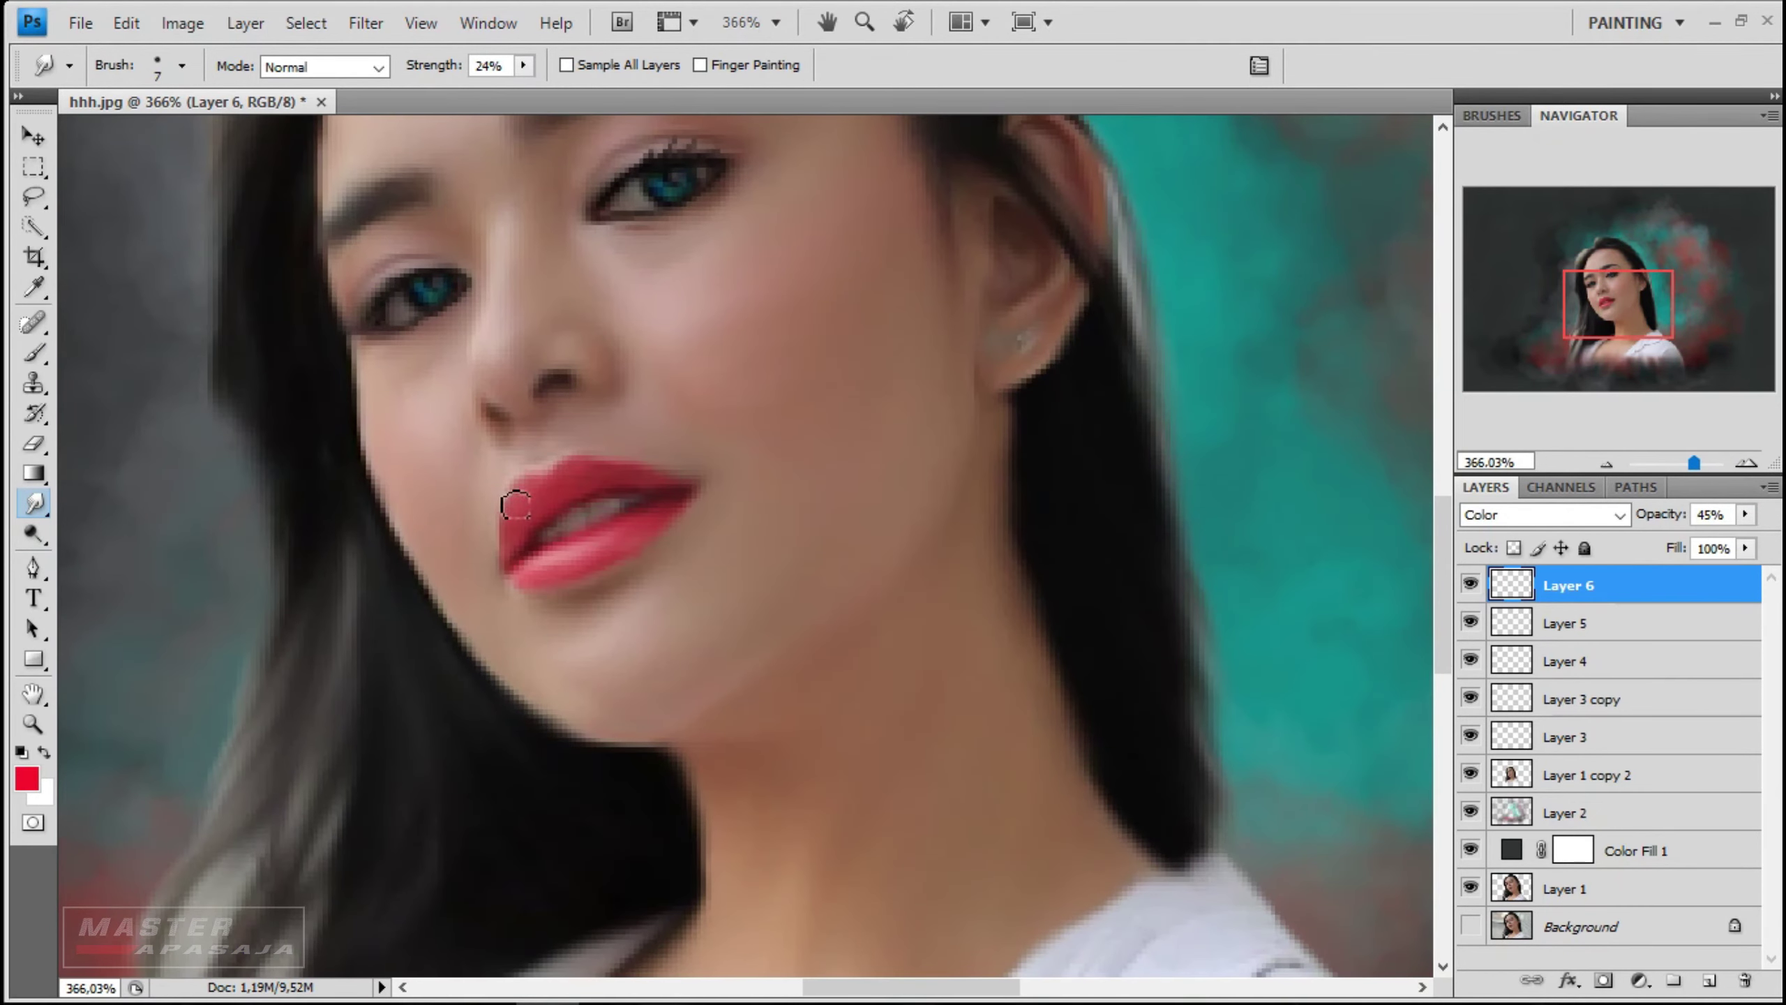
scroll(515, 506, up, 2)
- Set white as the paint colour and brush light highlights onto the lower lip
click(27, 777)
click(1691, 215)
click(35, 357)
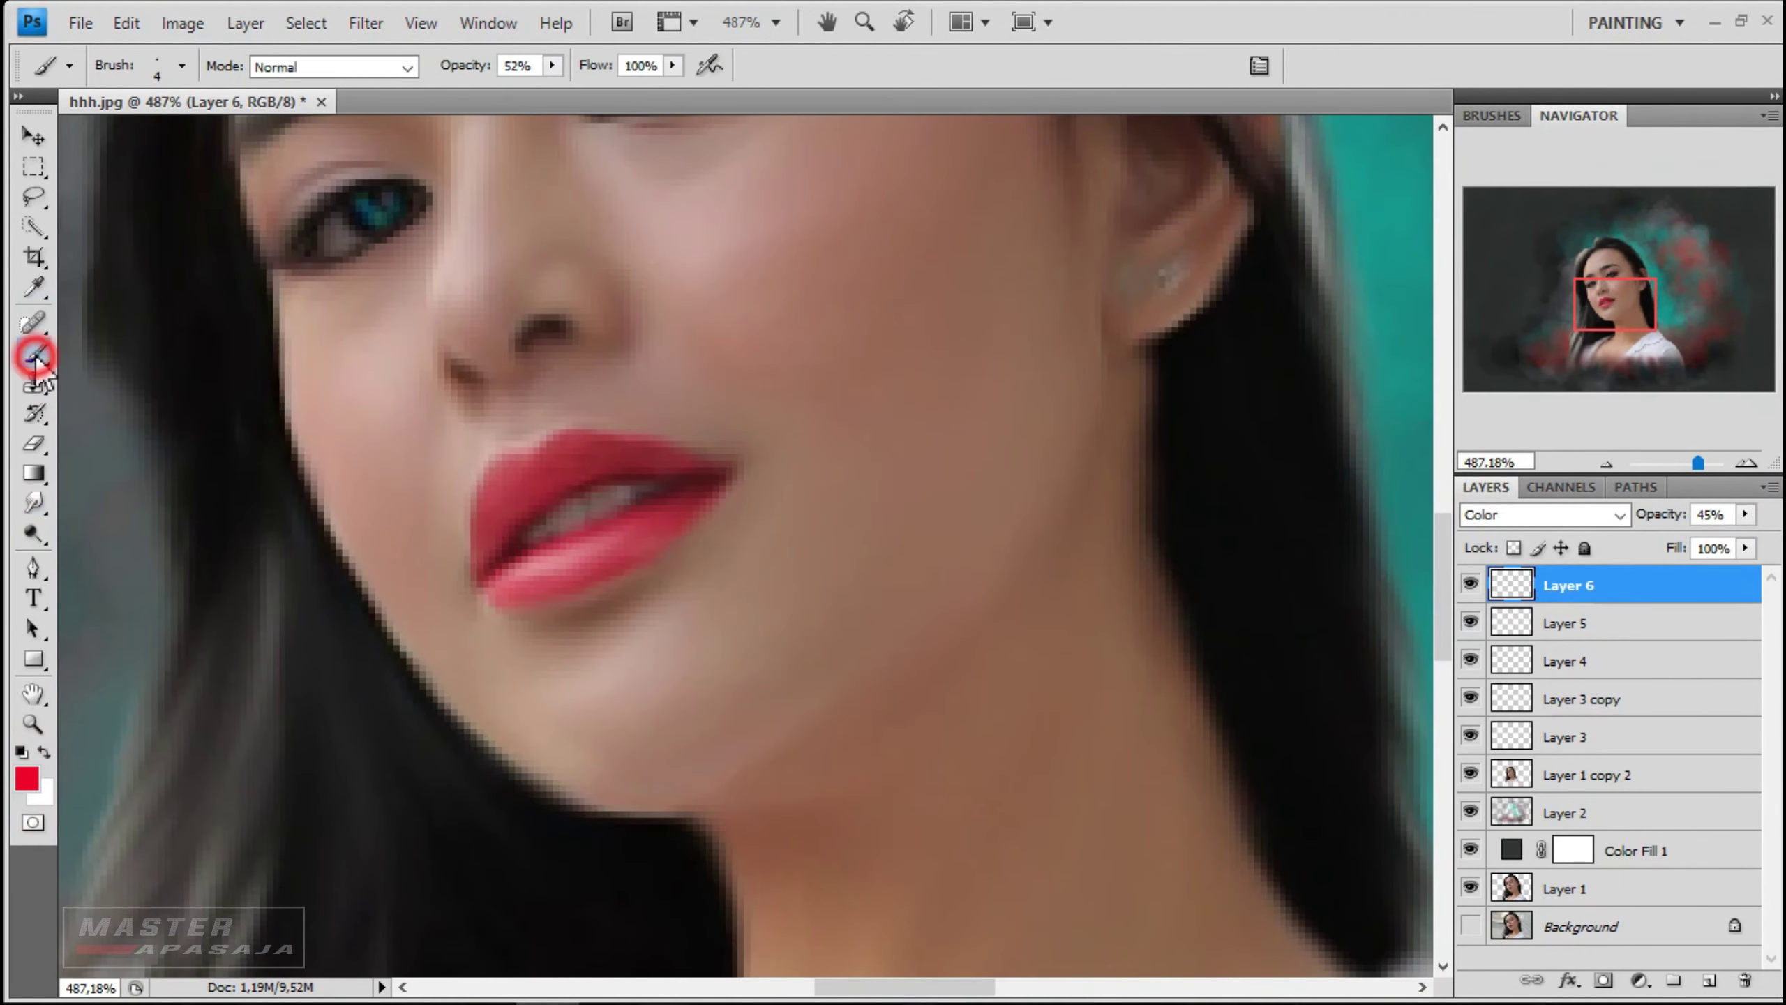
scroll(598, 486, down, 1)
scroll(630, 471, up, 1)
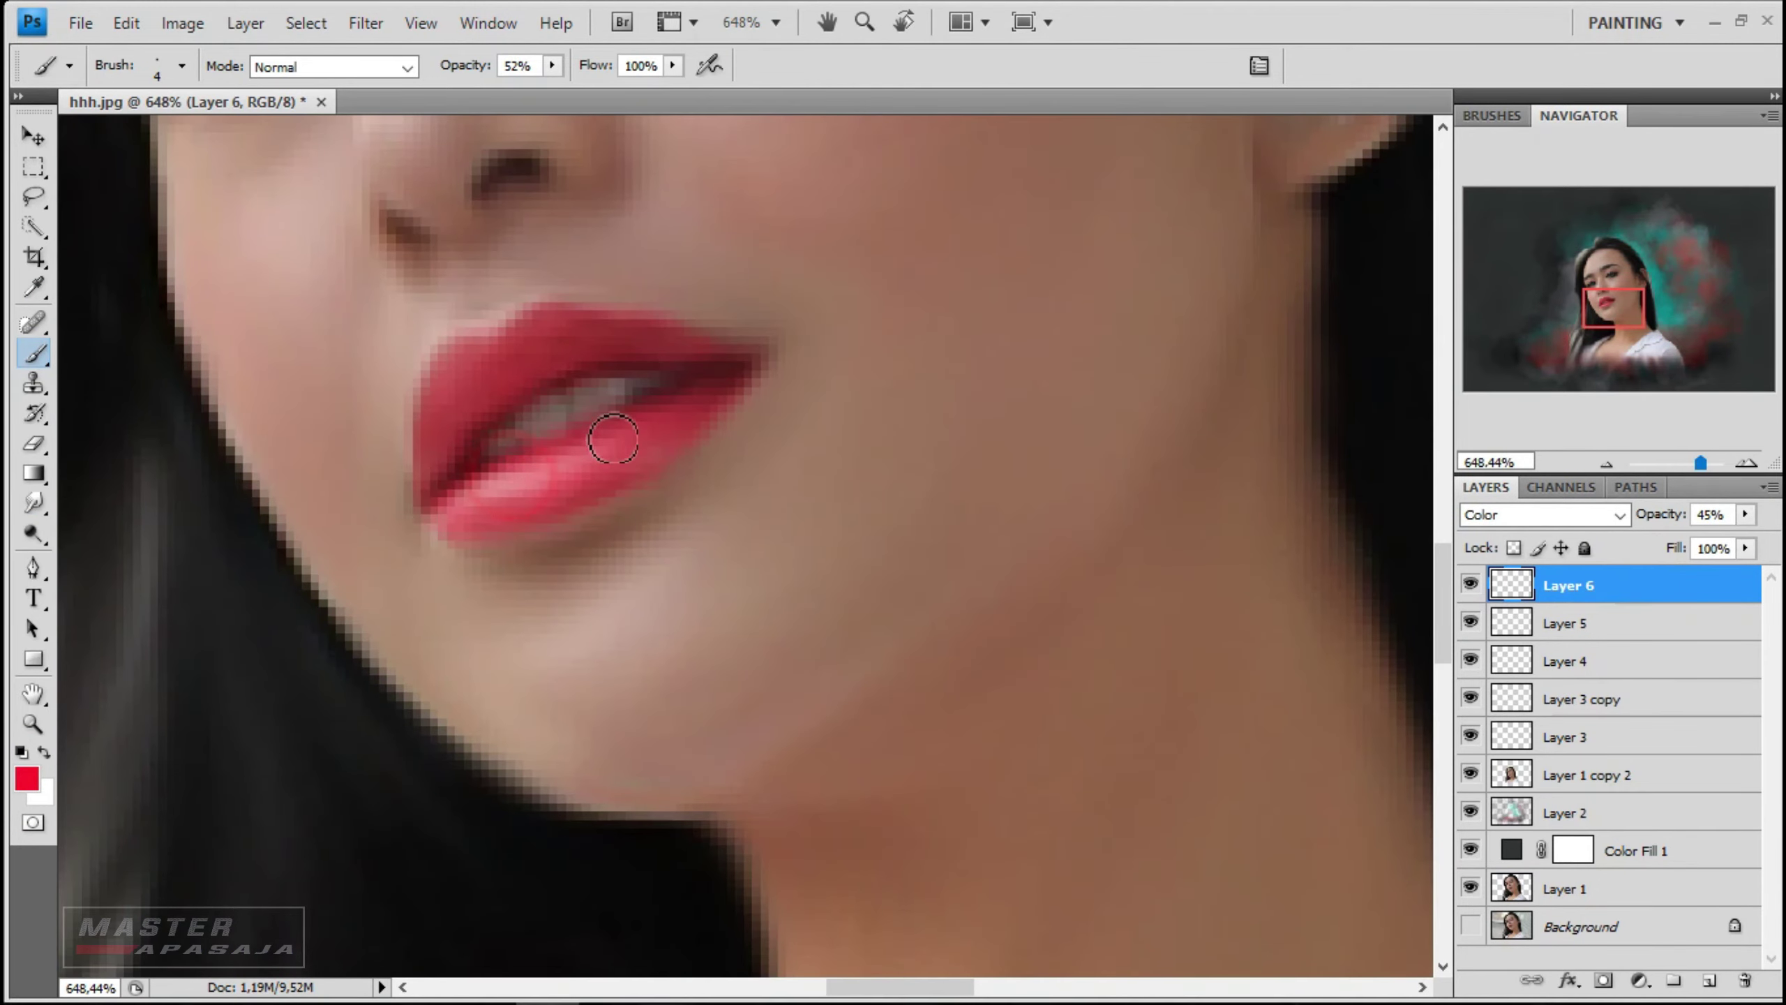
click(38, 793)
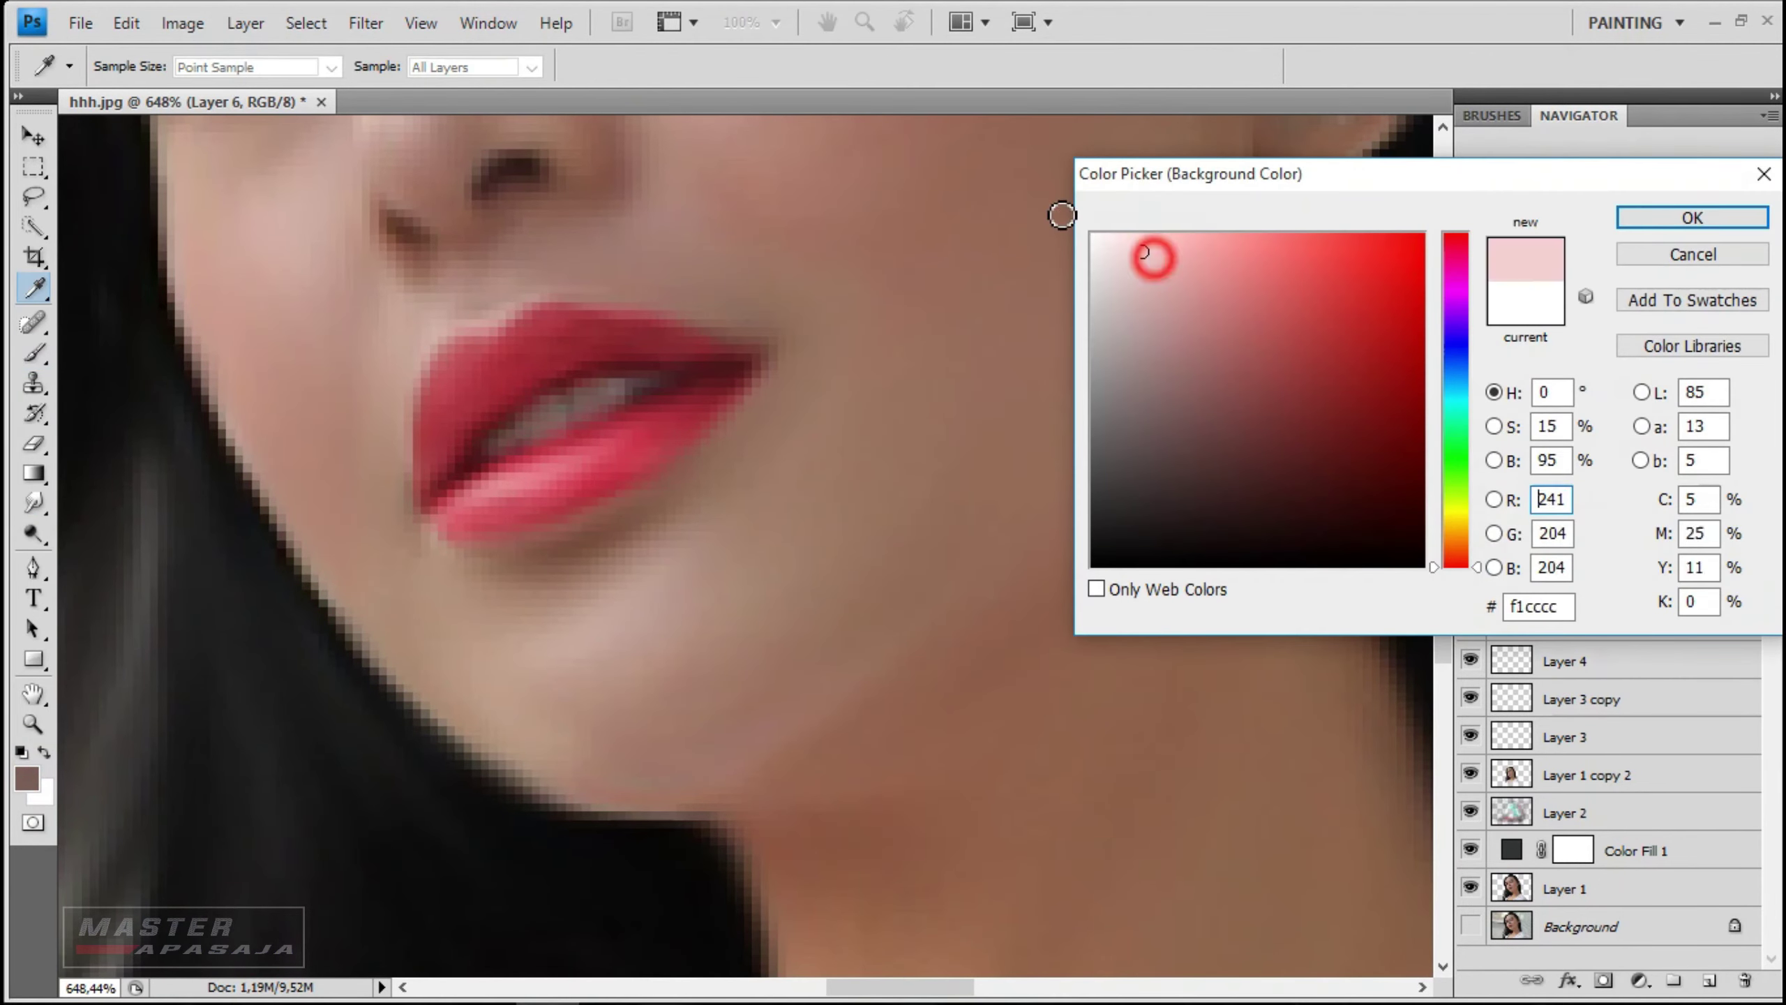
click(1690, 224)
click(26, 777)
click(1690, 221)
scroll(547, 568, up, 1)
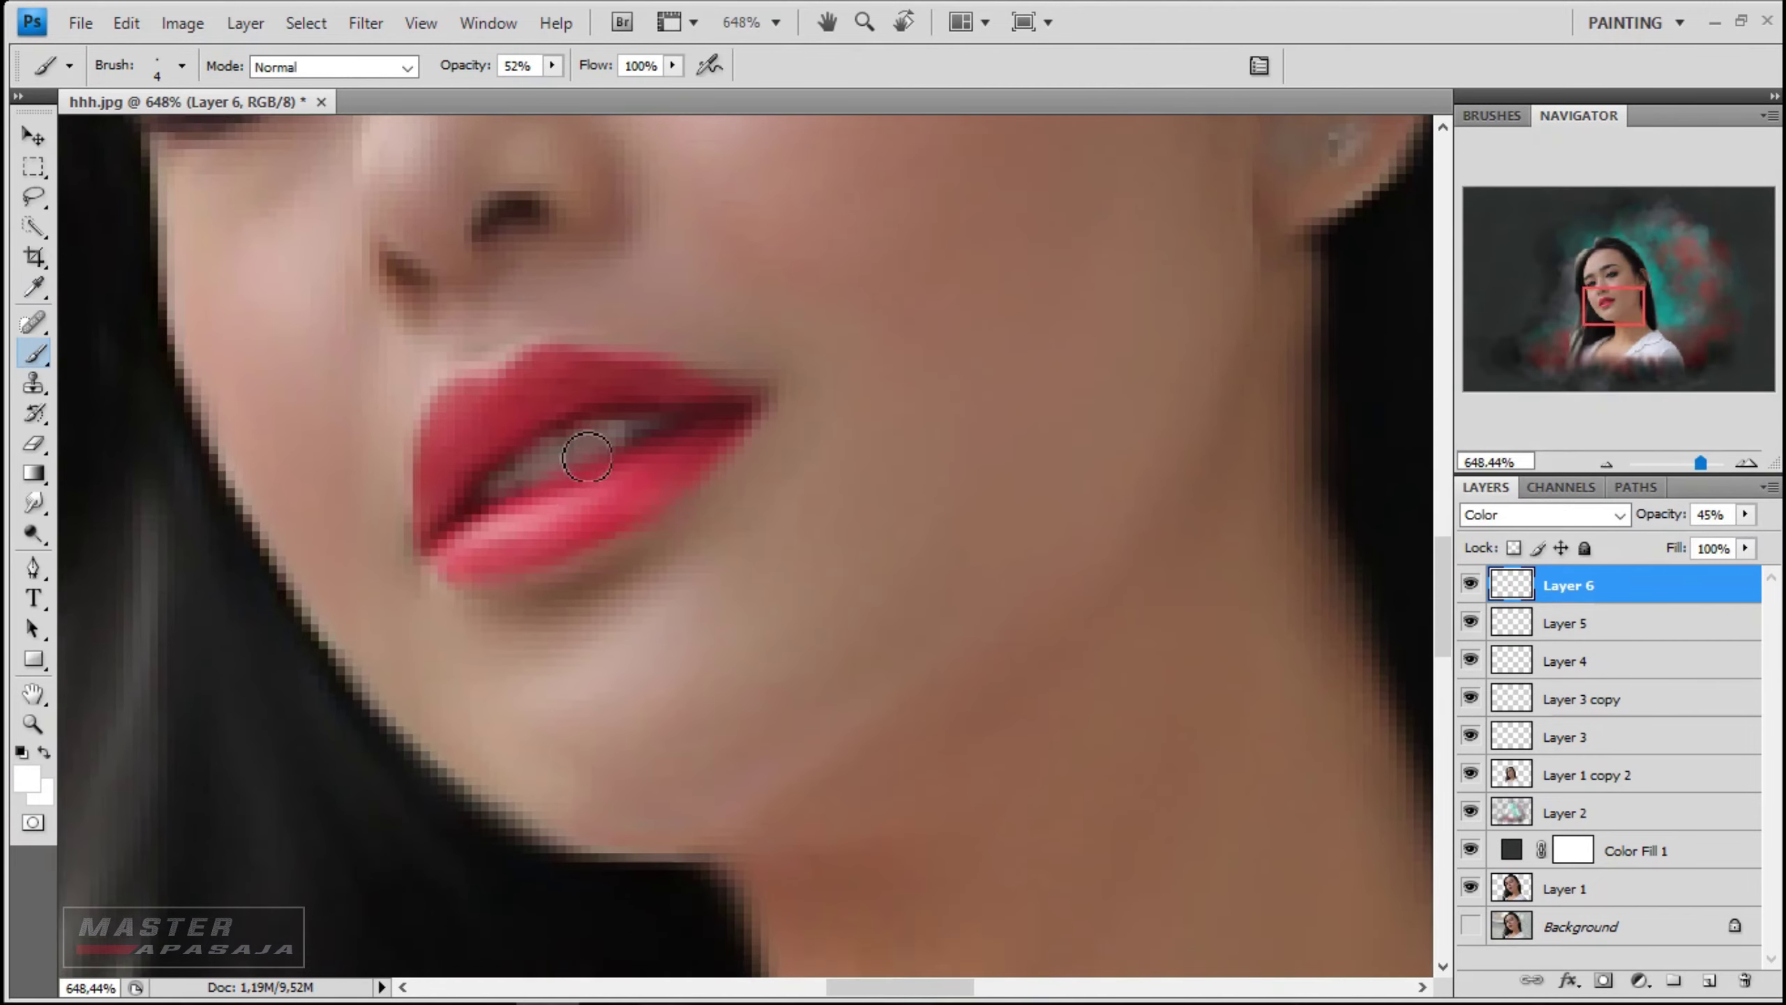
scroll(547, 569, up, 1)
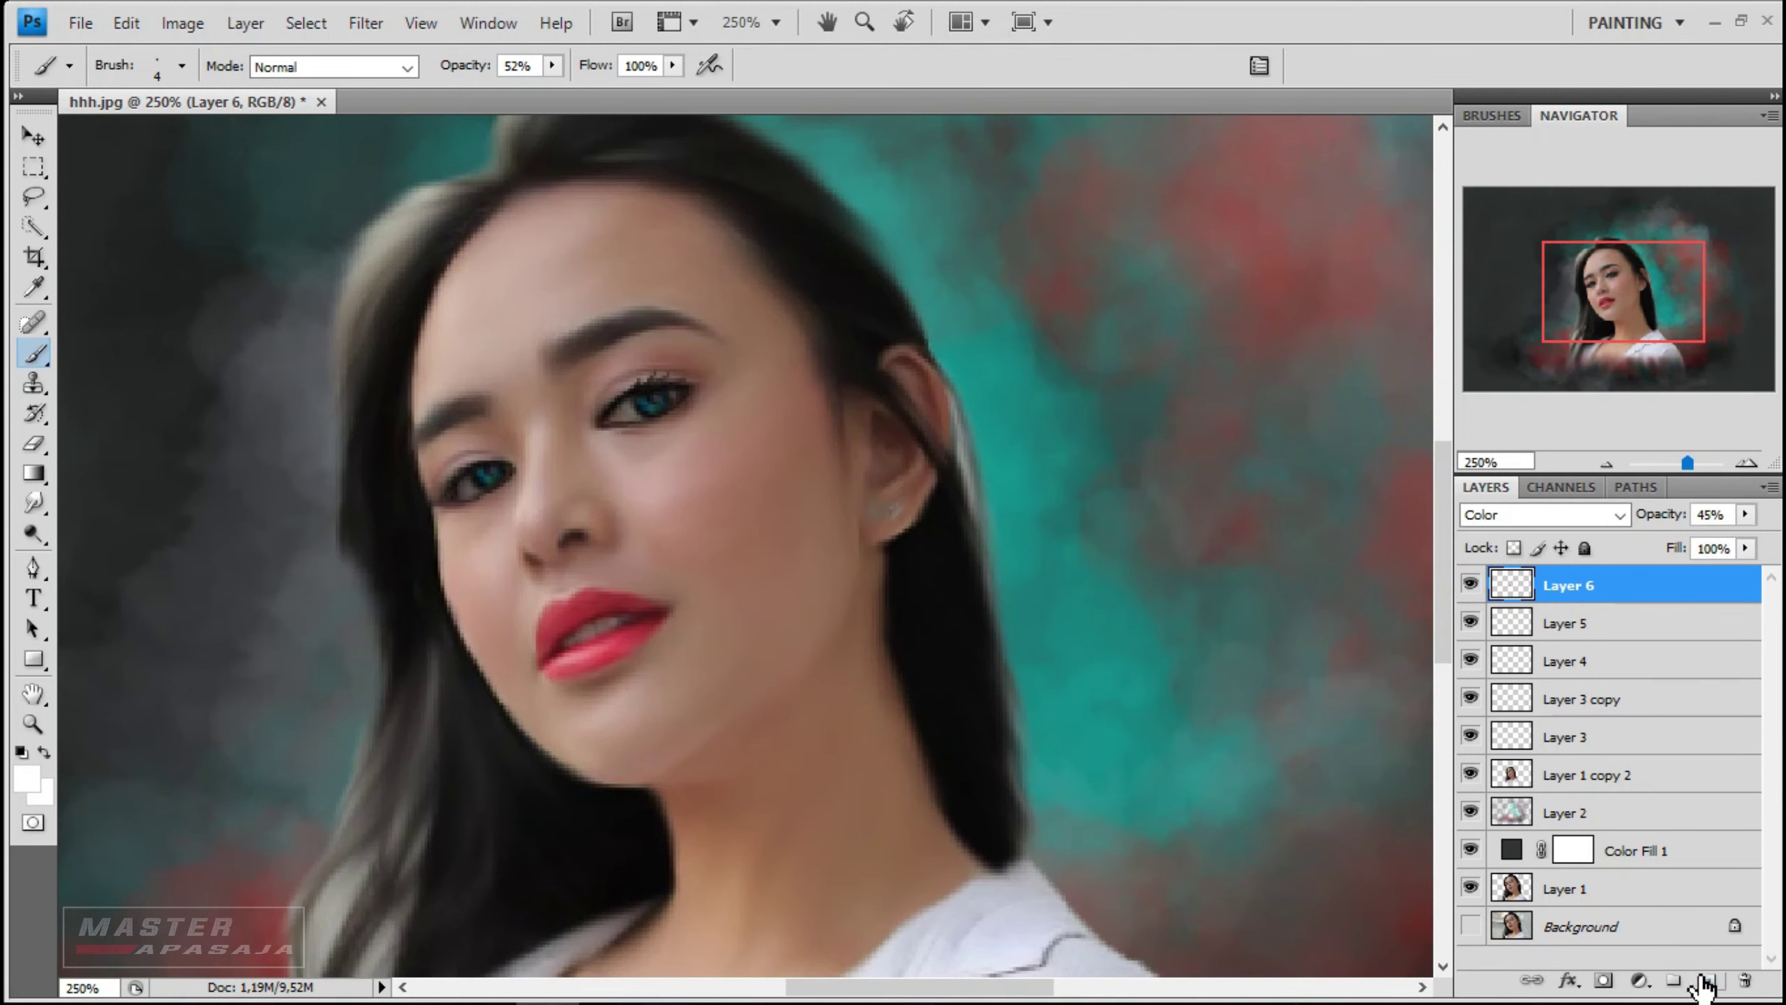
- Add Layer 7 in Color blending mode with red paint and a large soft brush
click(1705, 980)
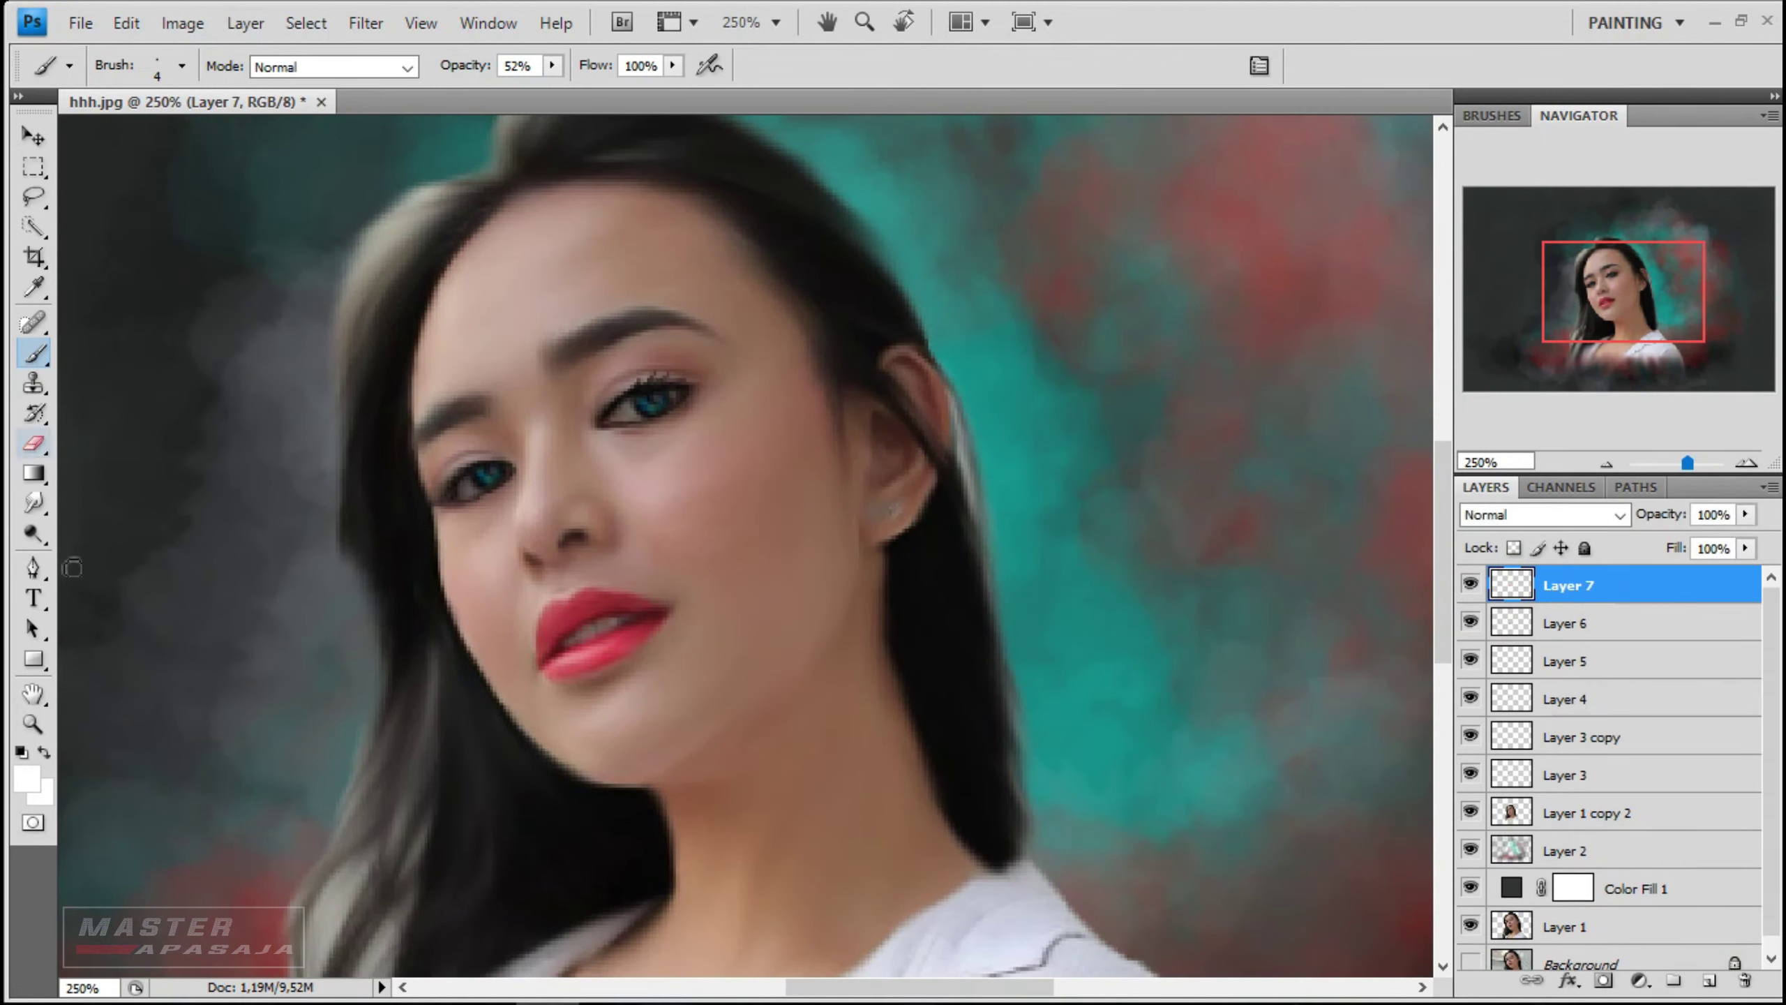
click(26, 777)
click(1692, 218)
key(b)
right_click(858, 567)
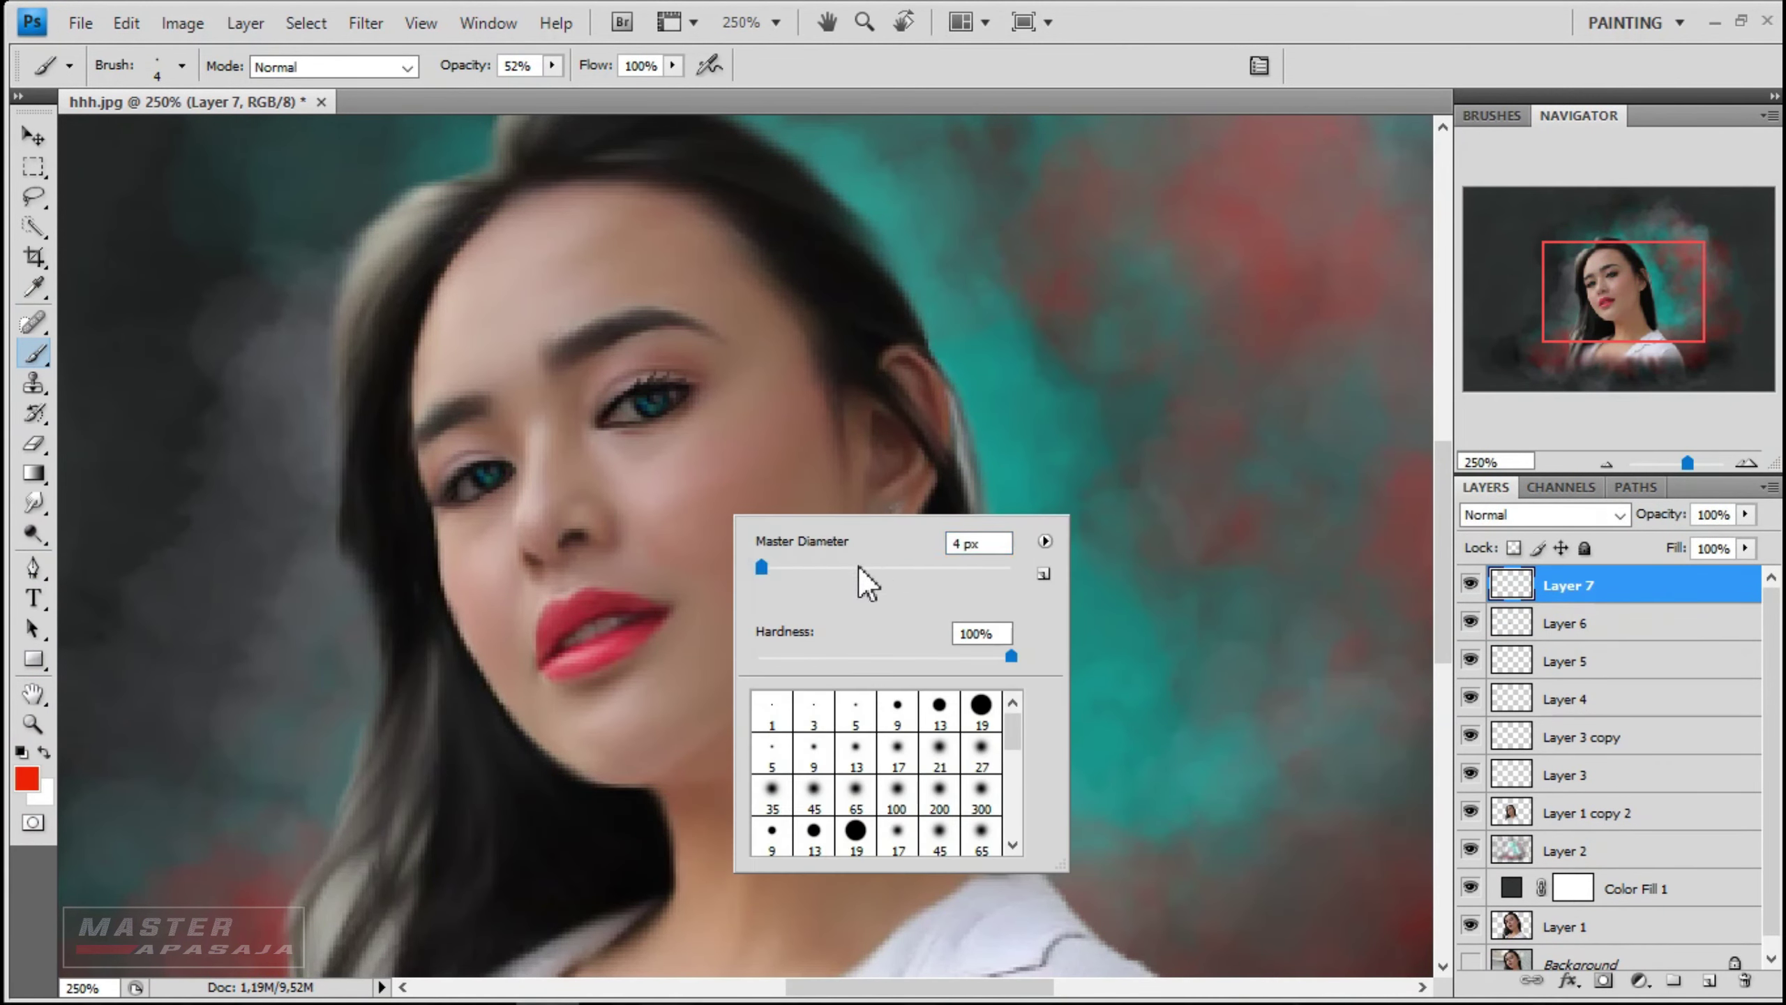
scroll(931, 802, down, 3)
scroll(931, 802, up, 3)
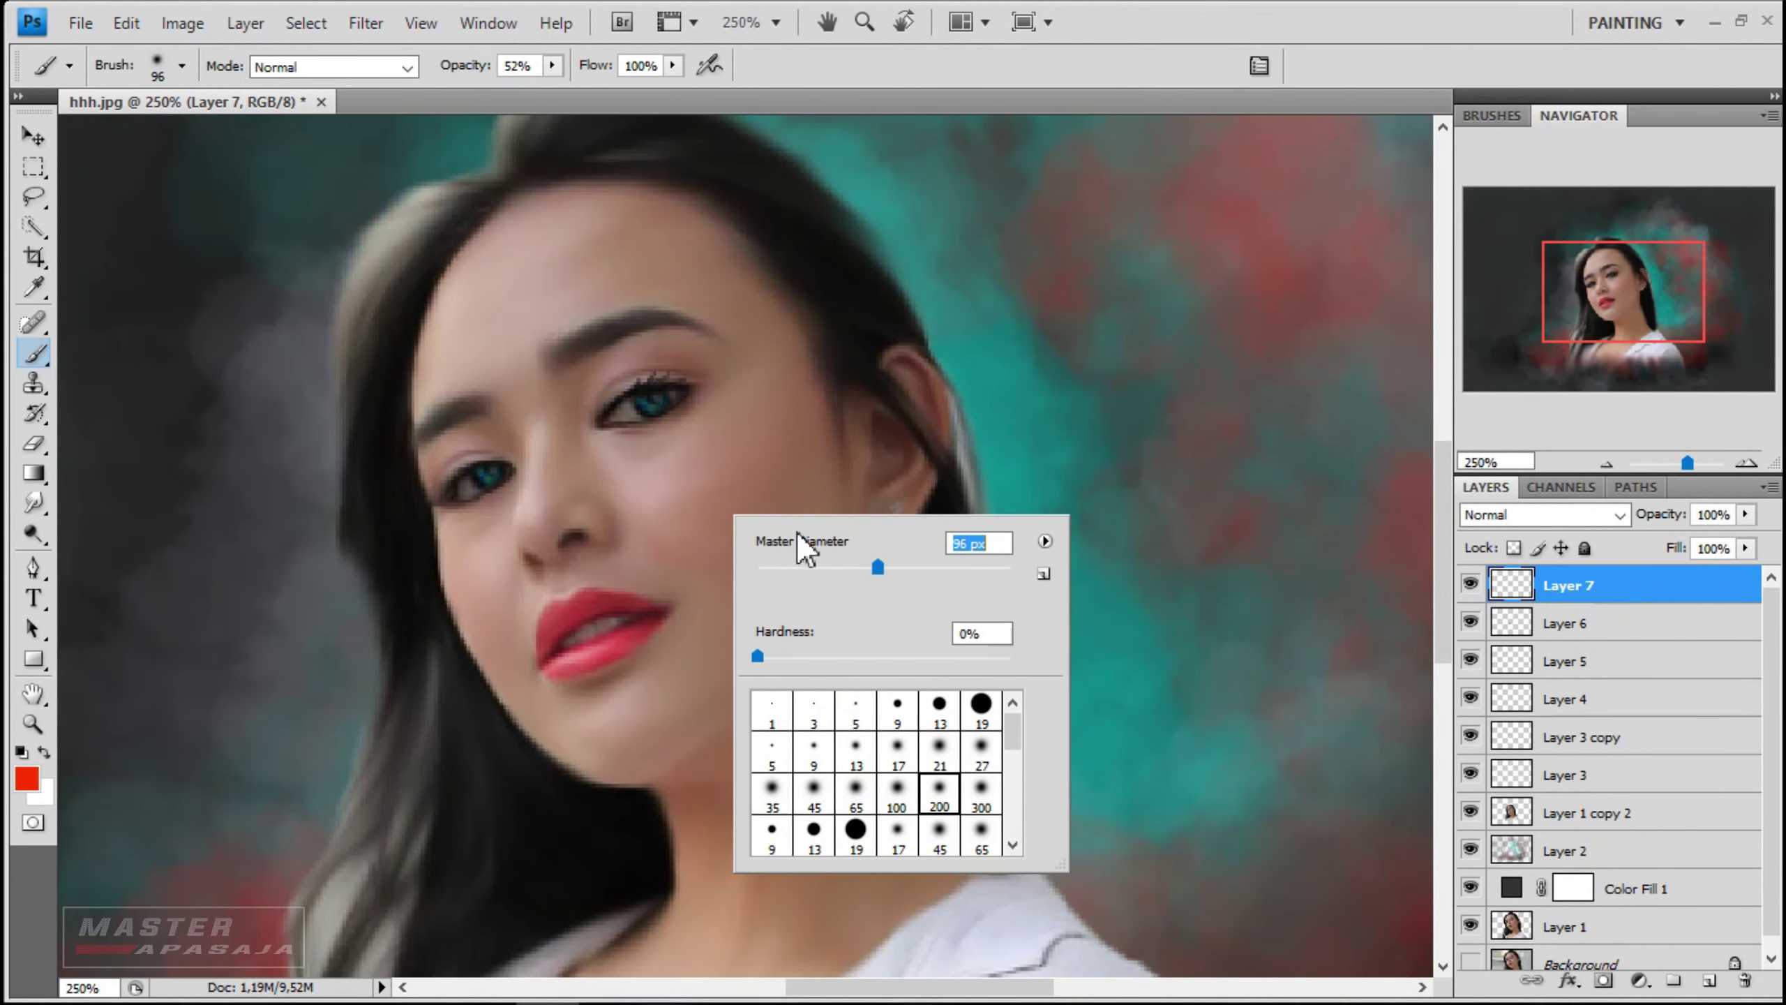
drag(877, 567, 831, 567)
click(1543, 514)
click(1519, 606)
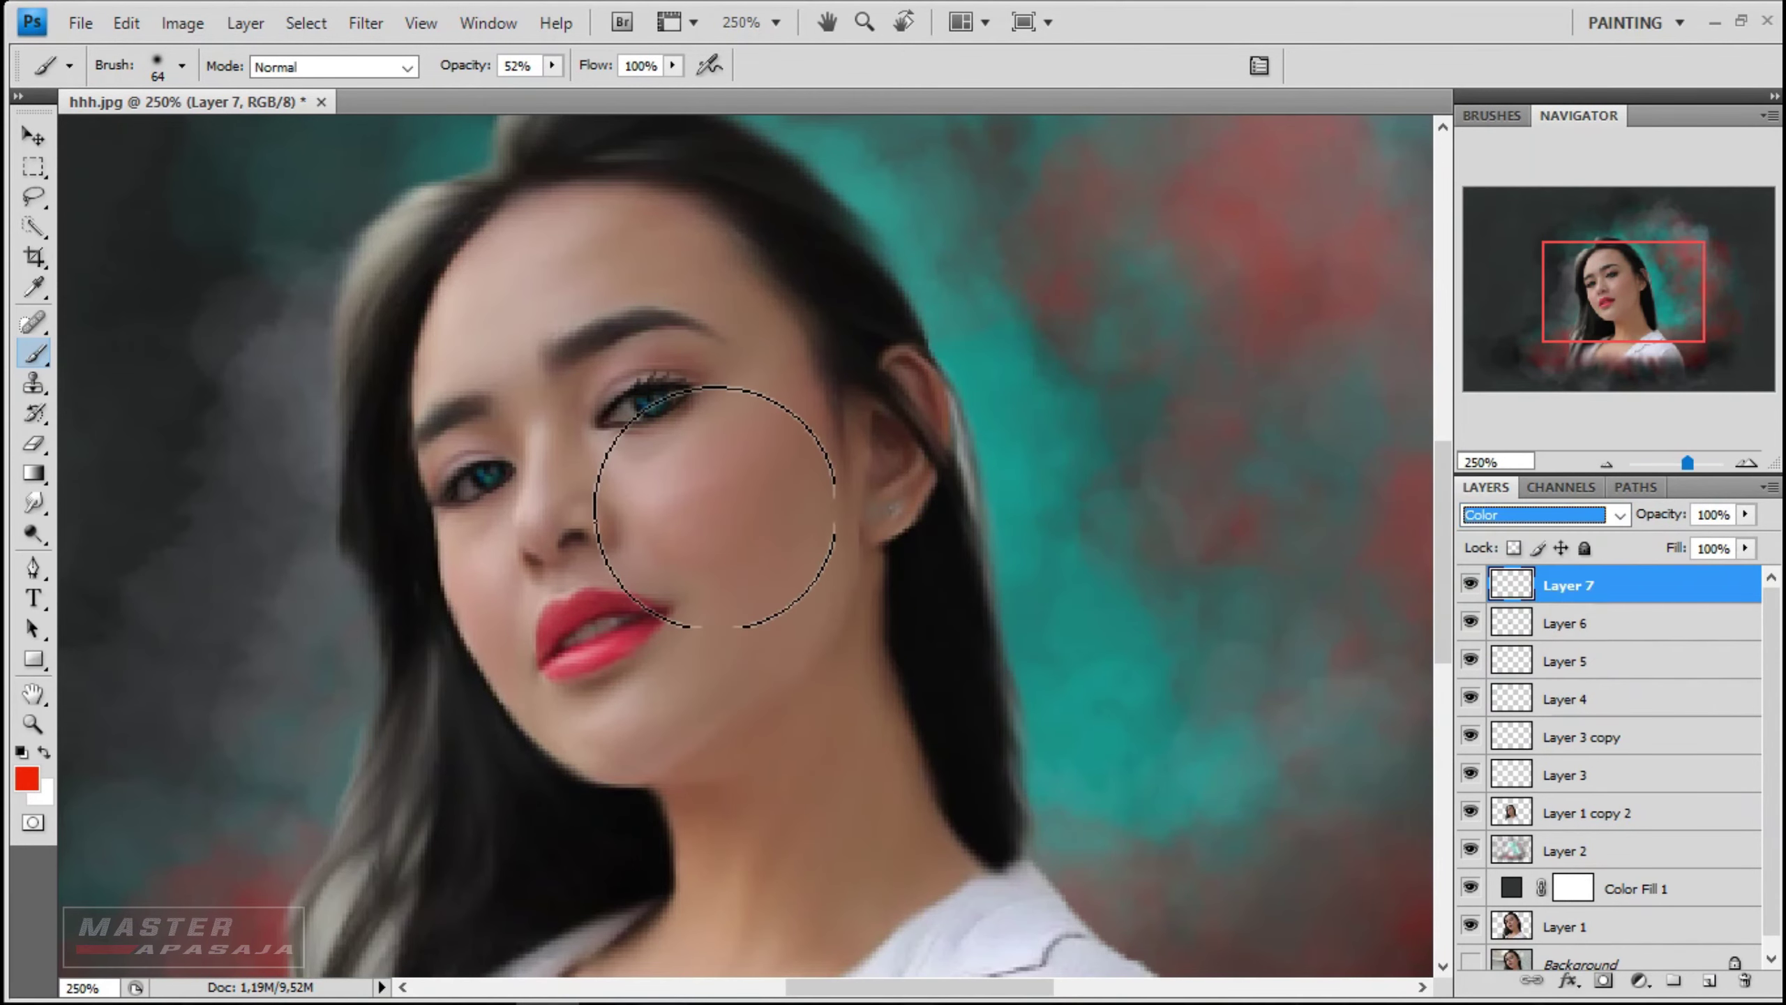
scroll(714, 505, up, 2)
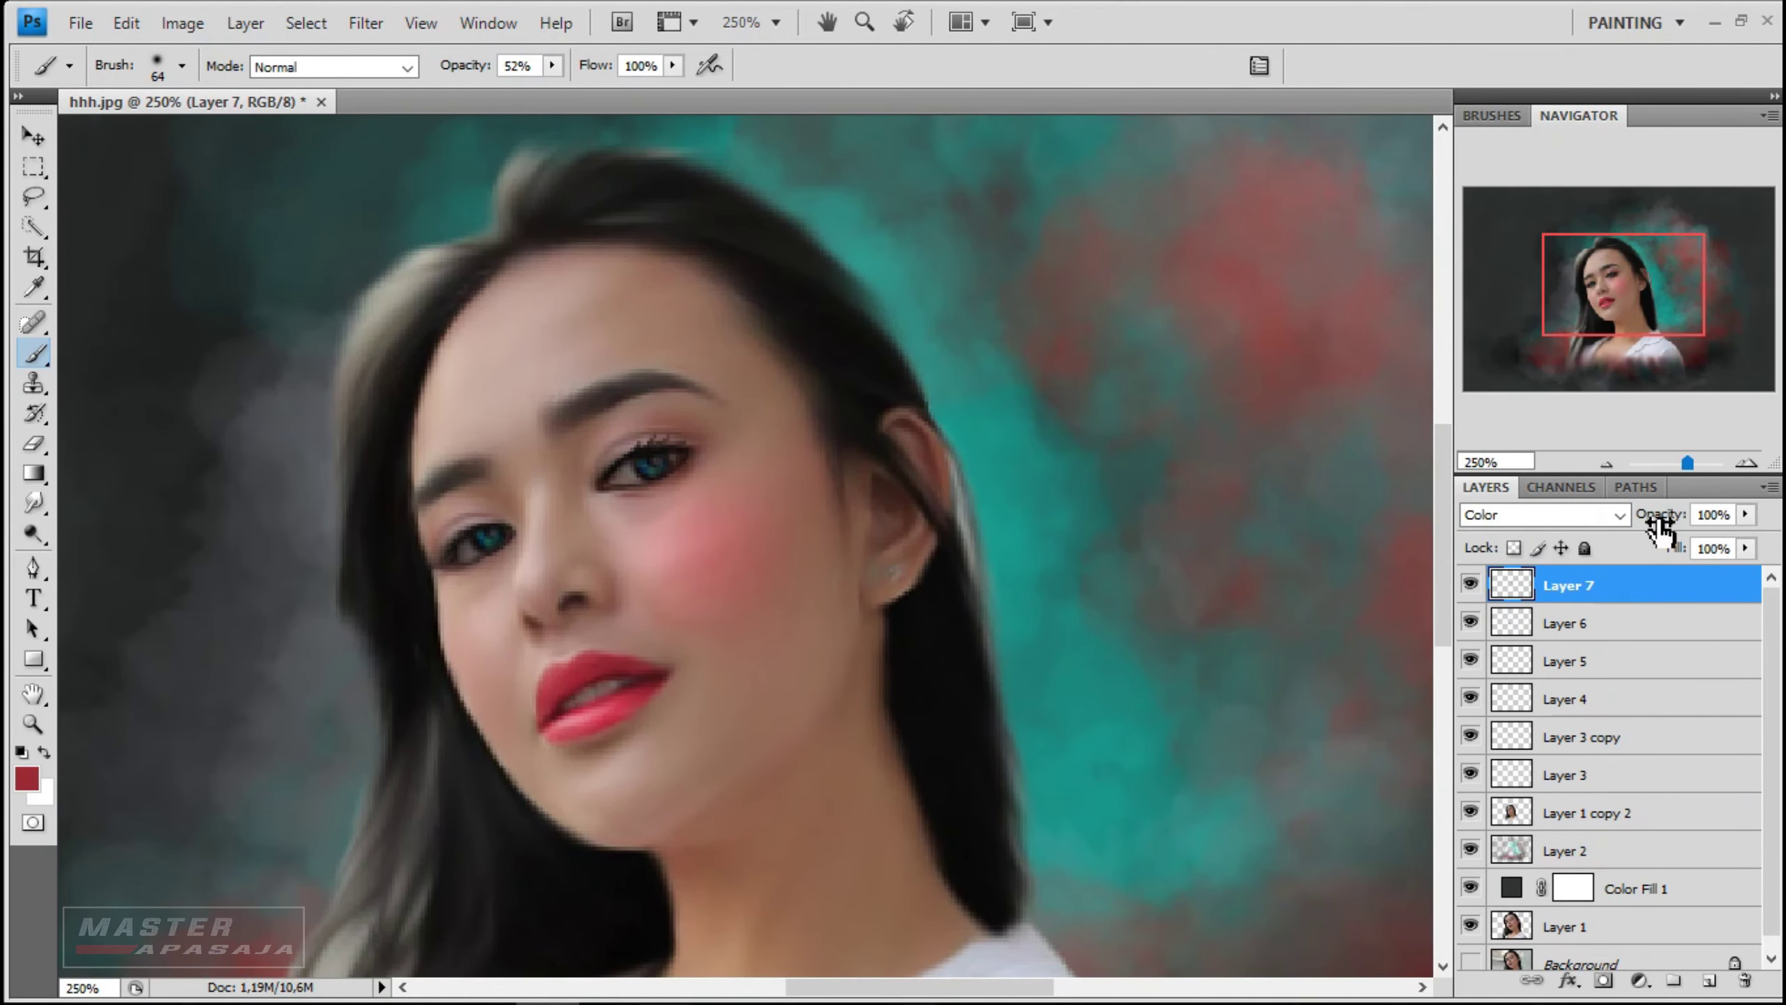
- Paint blush on the cheeks, shrinking the brush to 53, 33 and 25 px
right_click(737, 518)
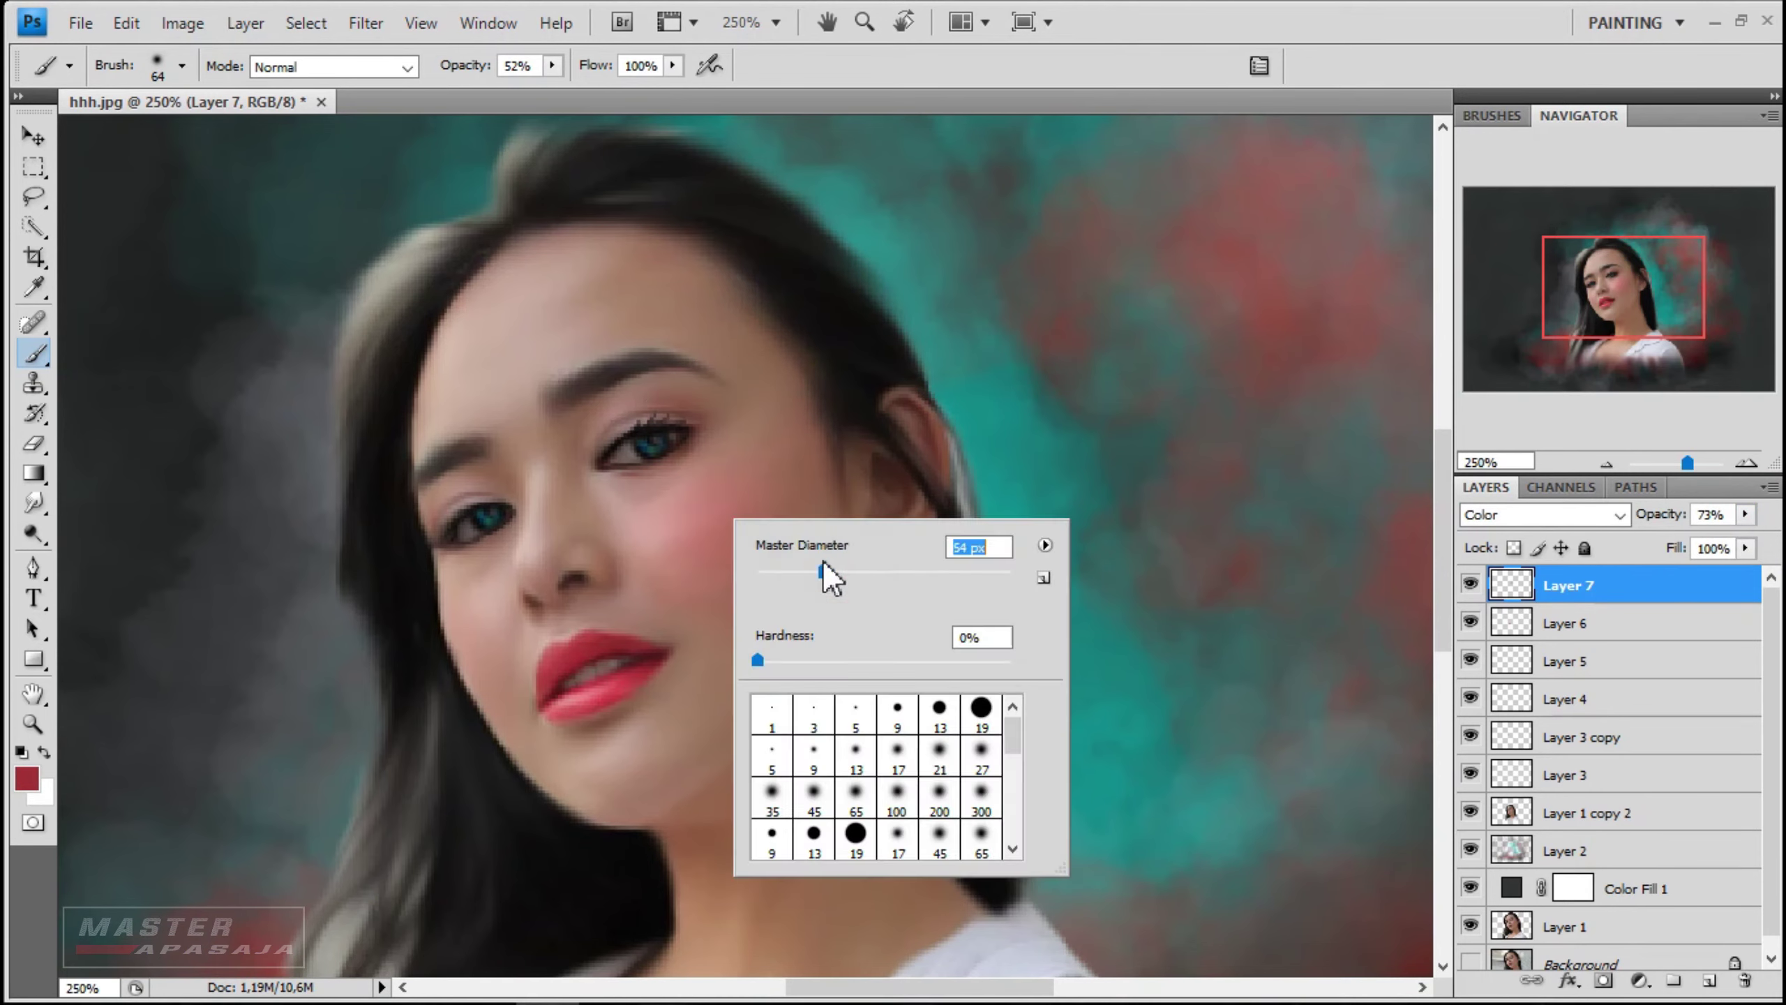
drag(823, 562, 809, 561)
key(Return)
scroll(703, 482, down, 4)
scroll(704, 482, down, 2)
right_click(657, 583)
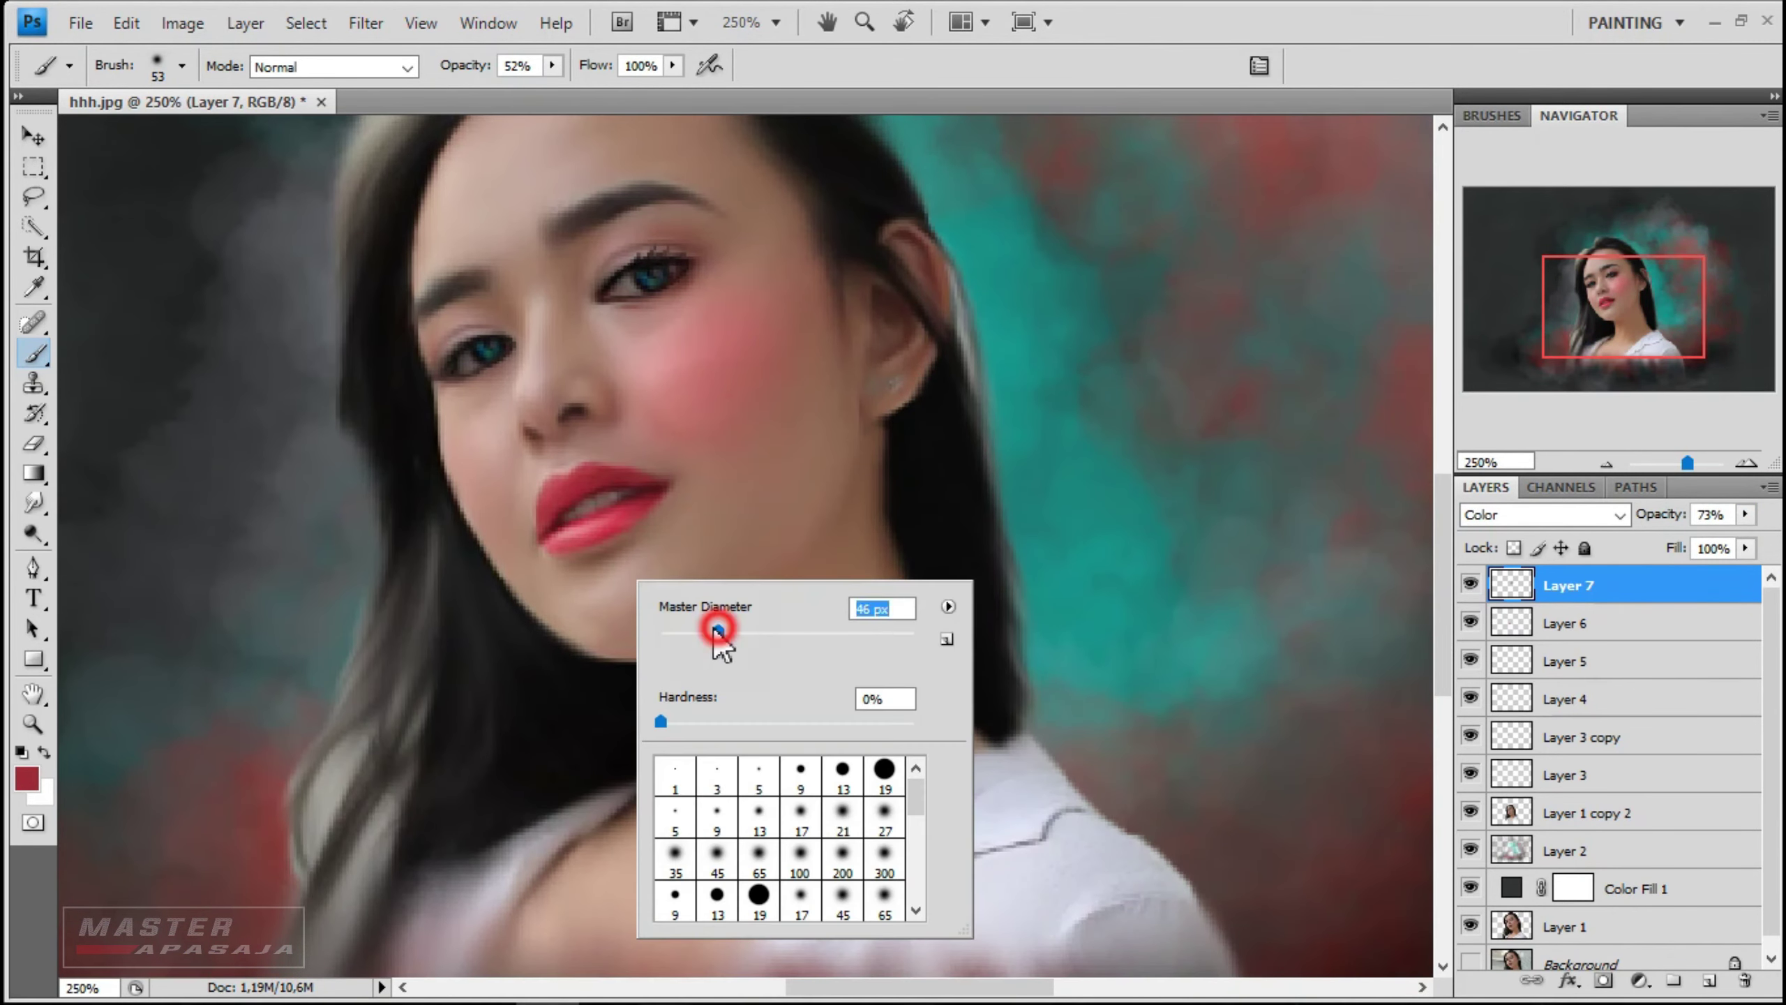
drag(728, 626, 700, 626)
key(Return)
right_click(470, 514)
drag(562, 559, 556, 558)
key(Return)
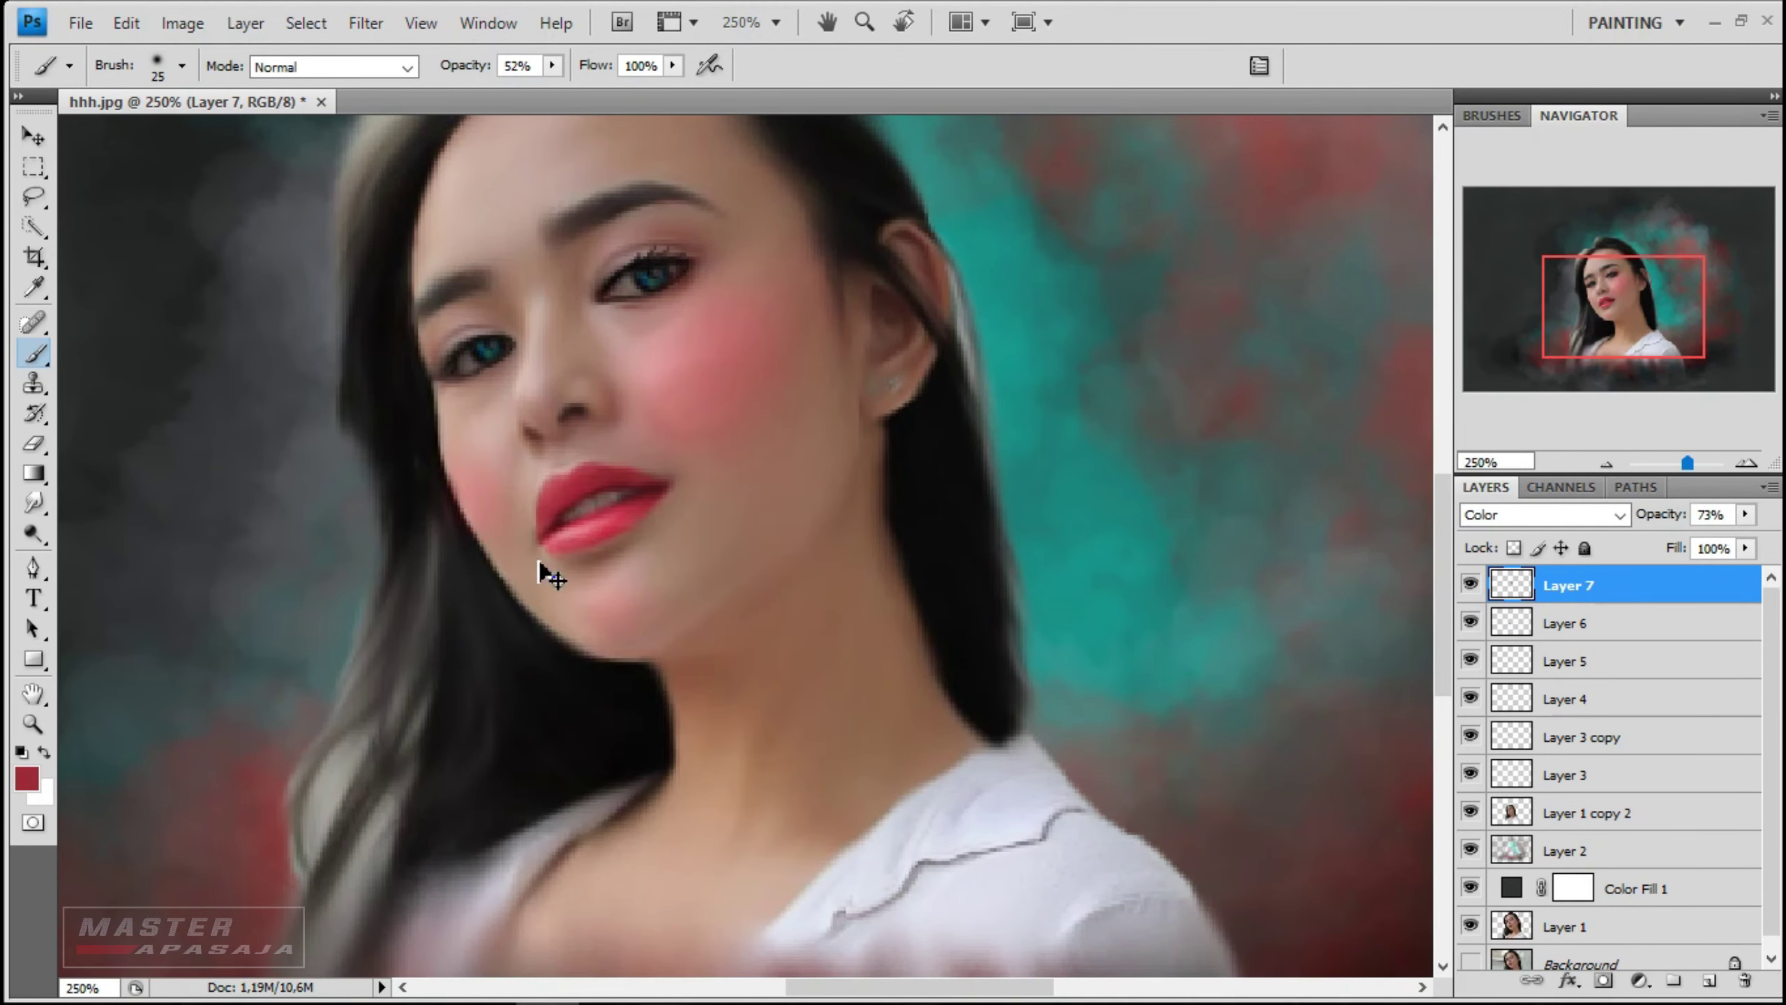
scroll(546, 571, up, 1)
scroll(536, 529, up, 5)
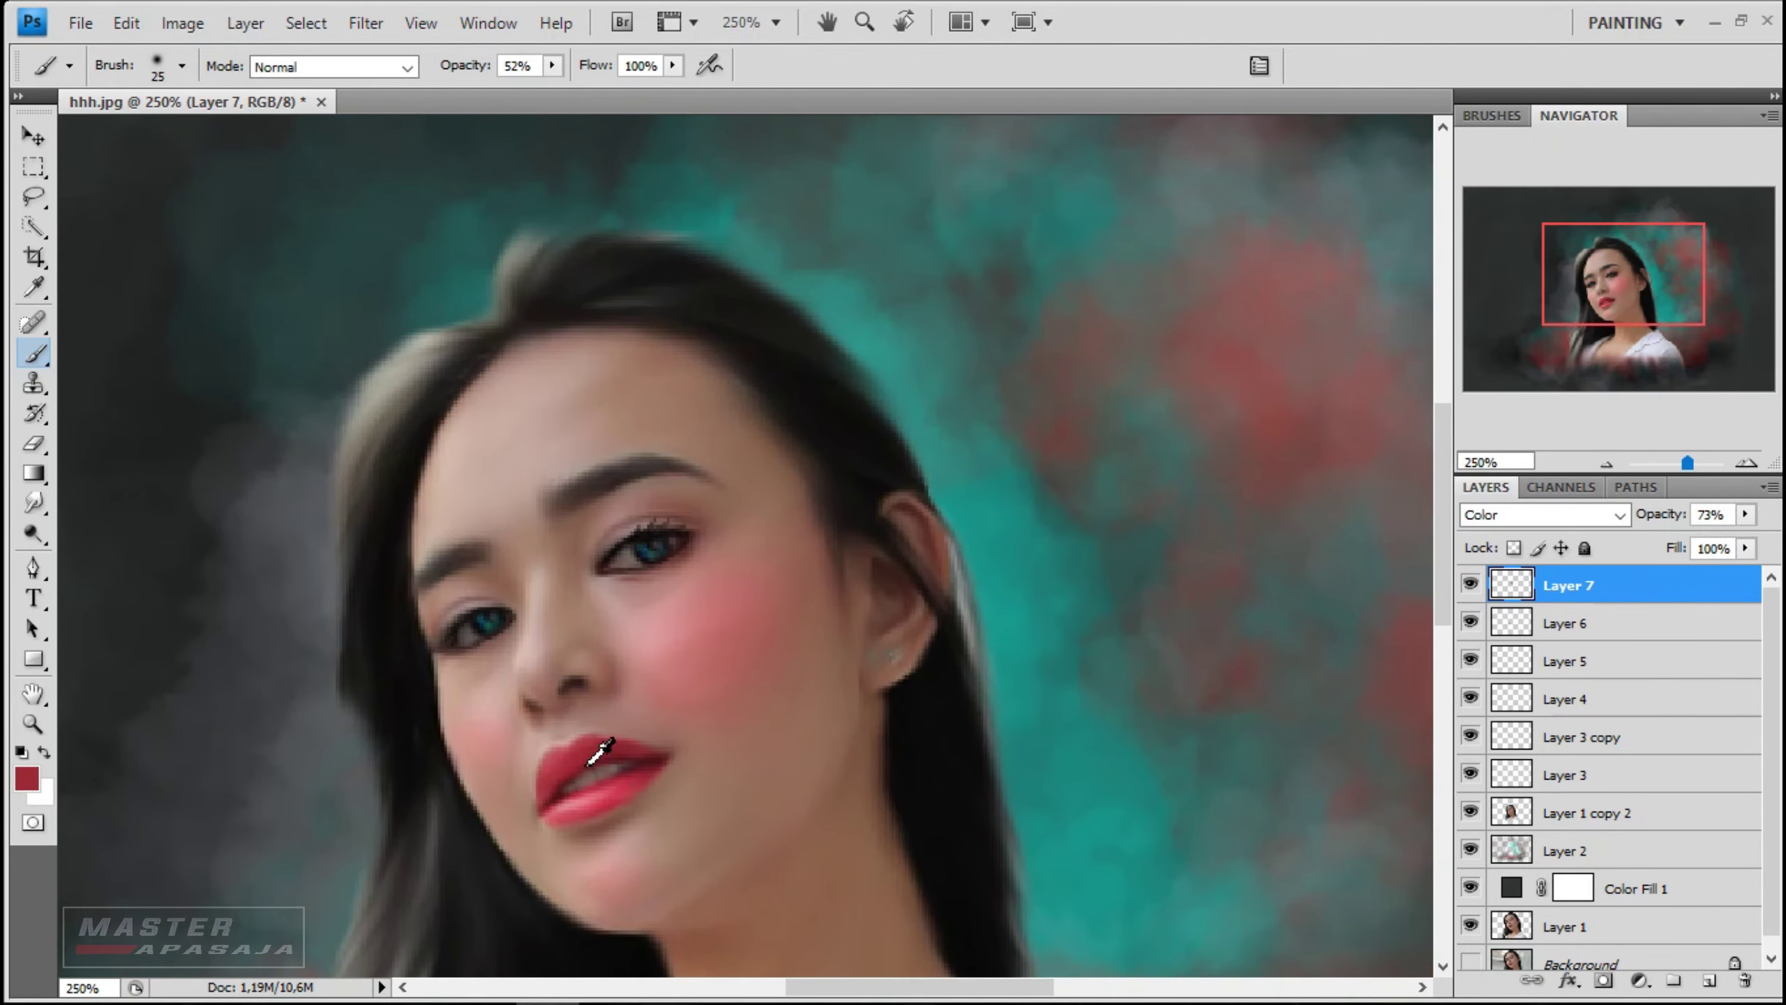
scroll(781, 619, down, 3)
scroll(777, 577, up, 1)
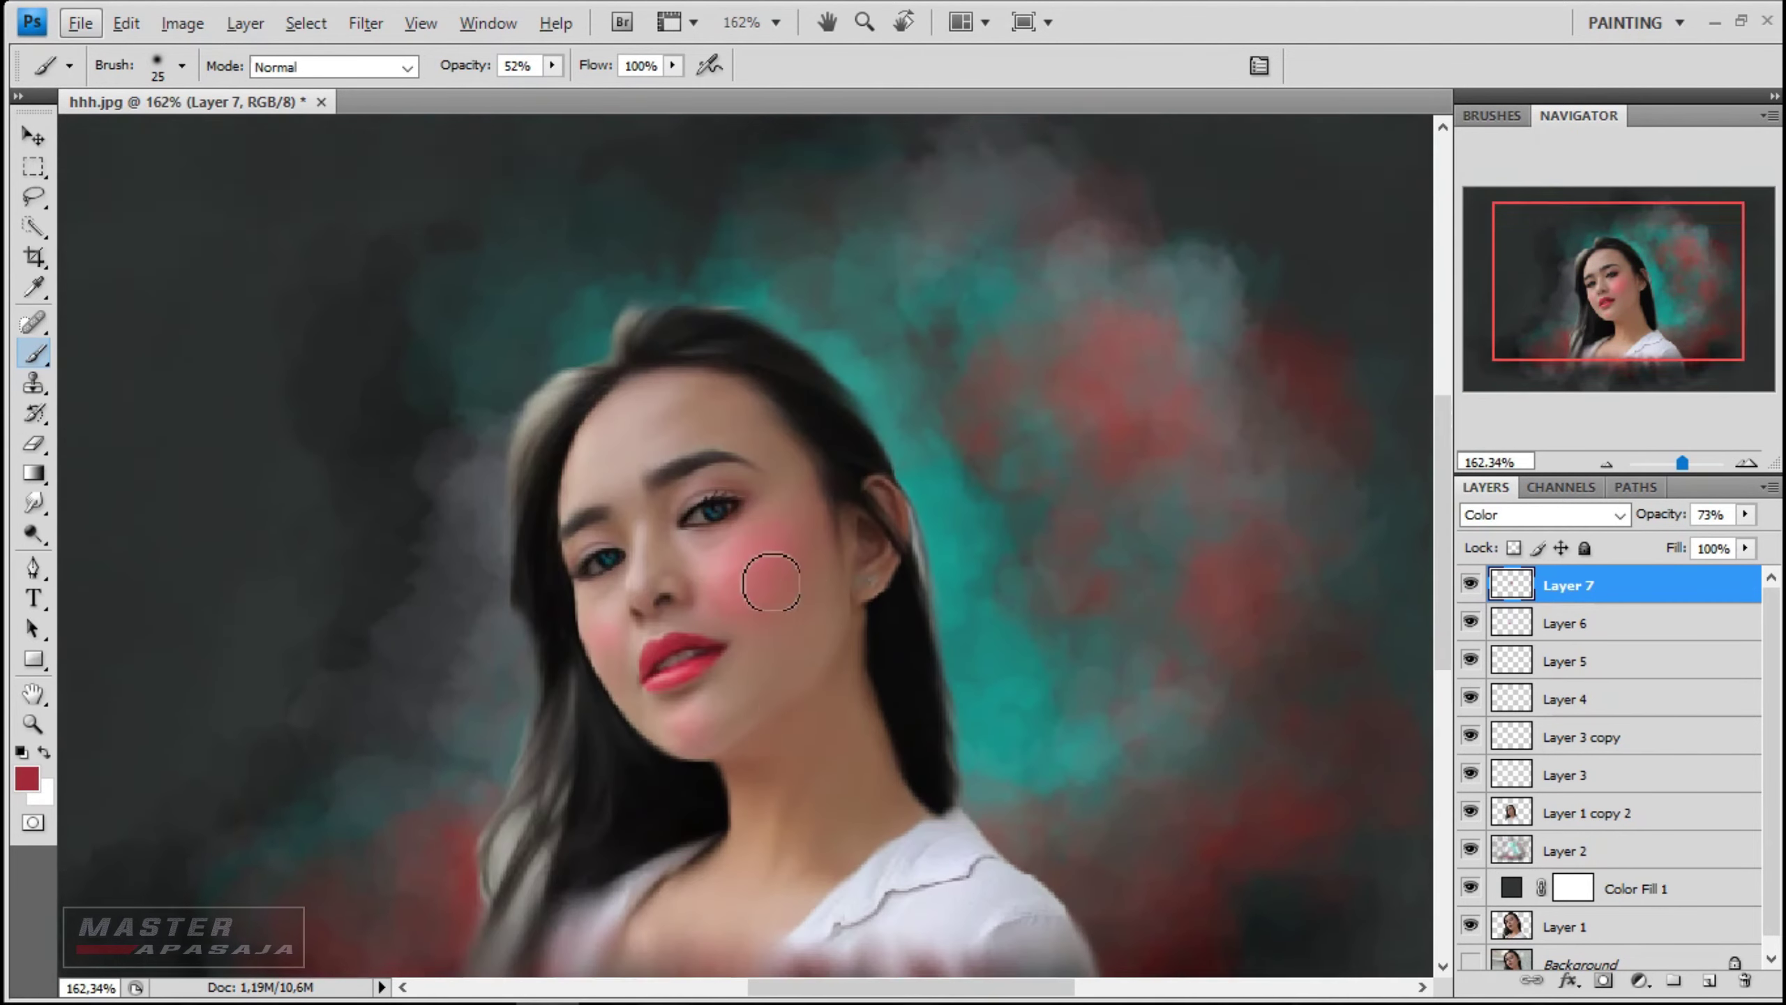
scroll(777, 577, up, 3)
- Dab a brownish skin tone onto the cheek with a 43 px brush
click(26, 777)
click(1236, 411)
click(1691, 215)
right_click(781, 538)
drag(885, 606, 907, 606)
key(Return)
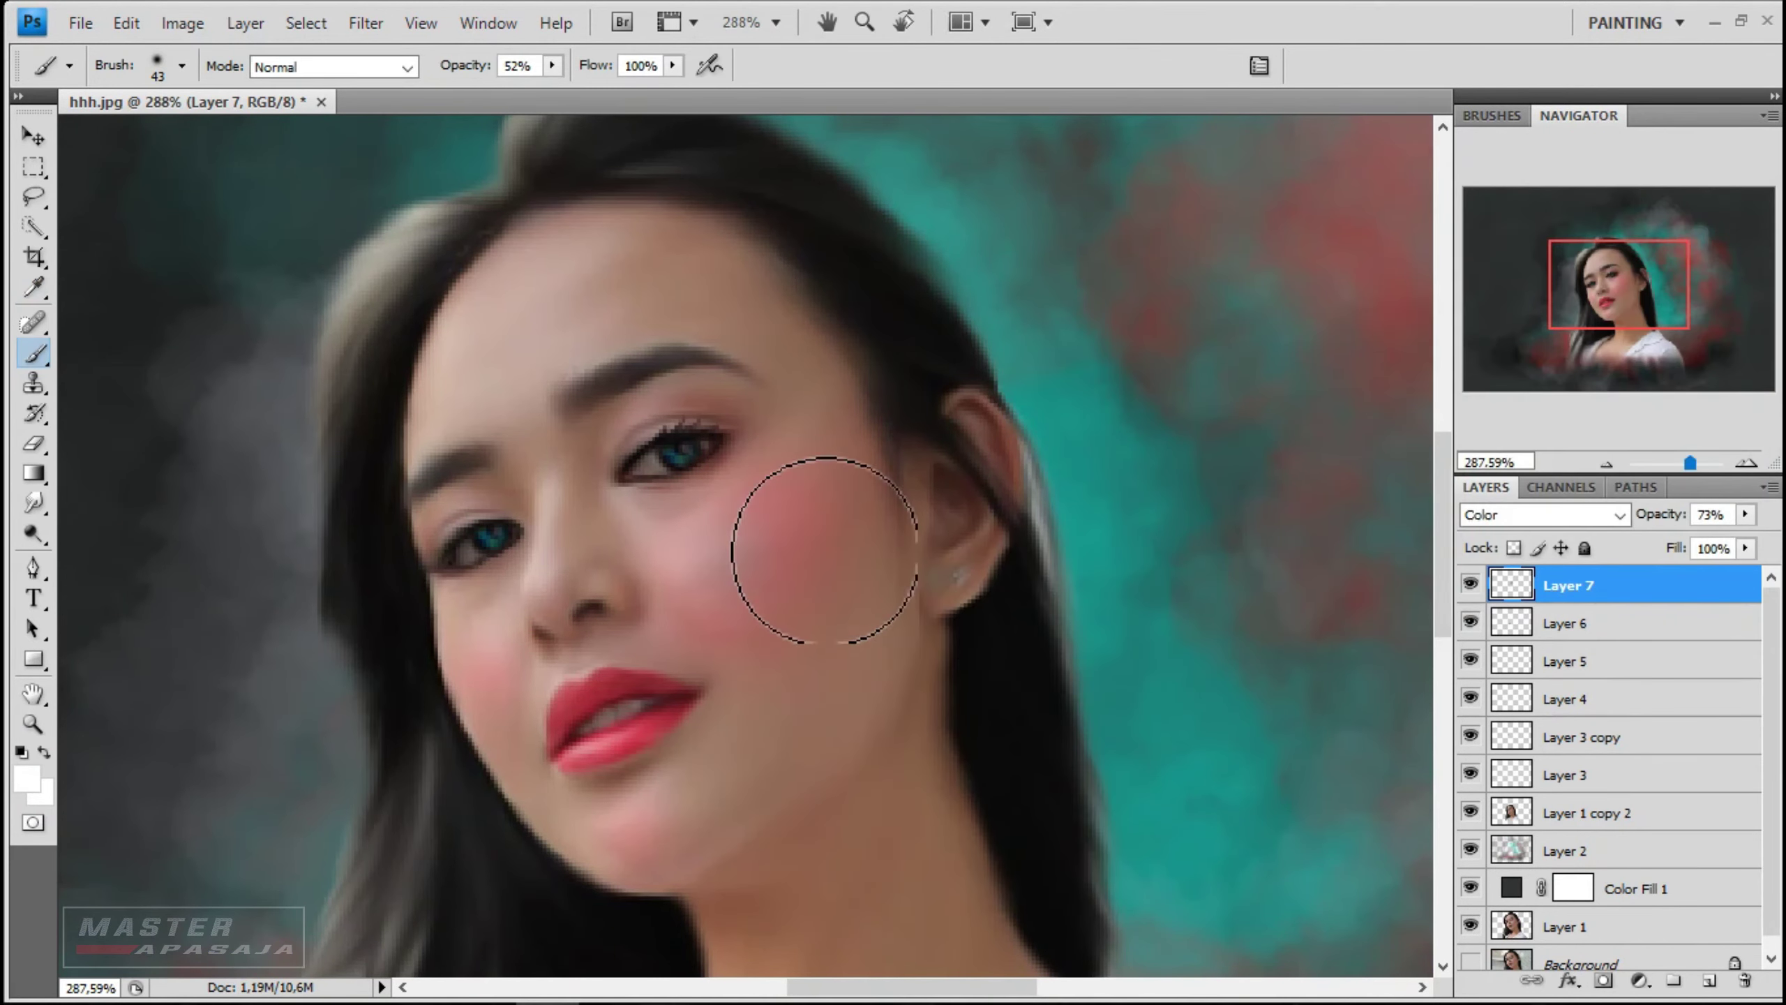
click(772, 514)
scroll(773, 513, down, 1)
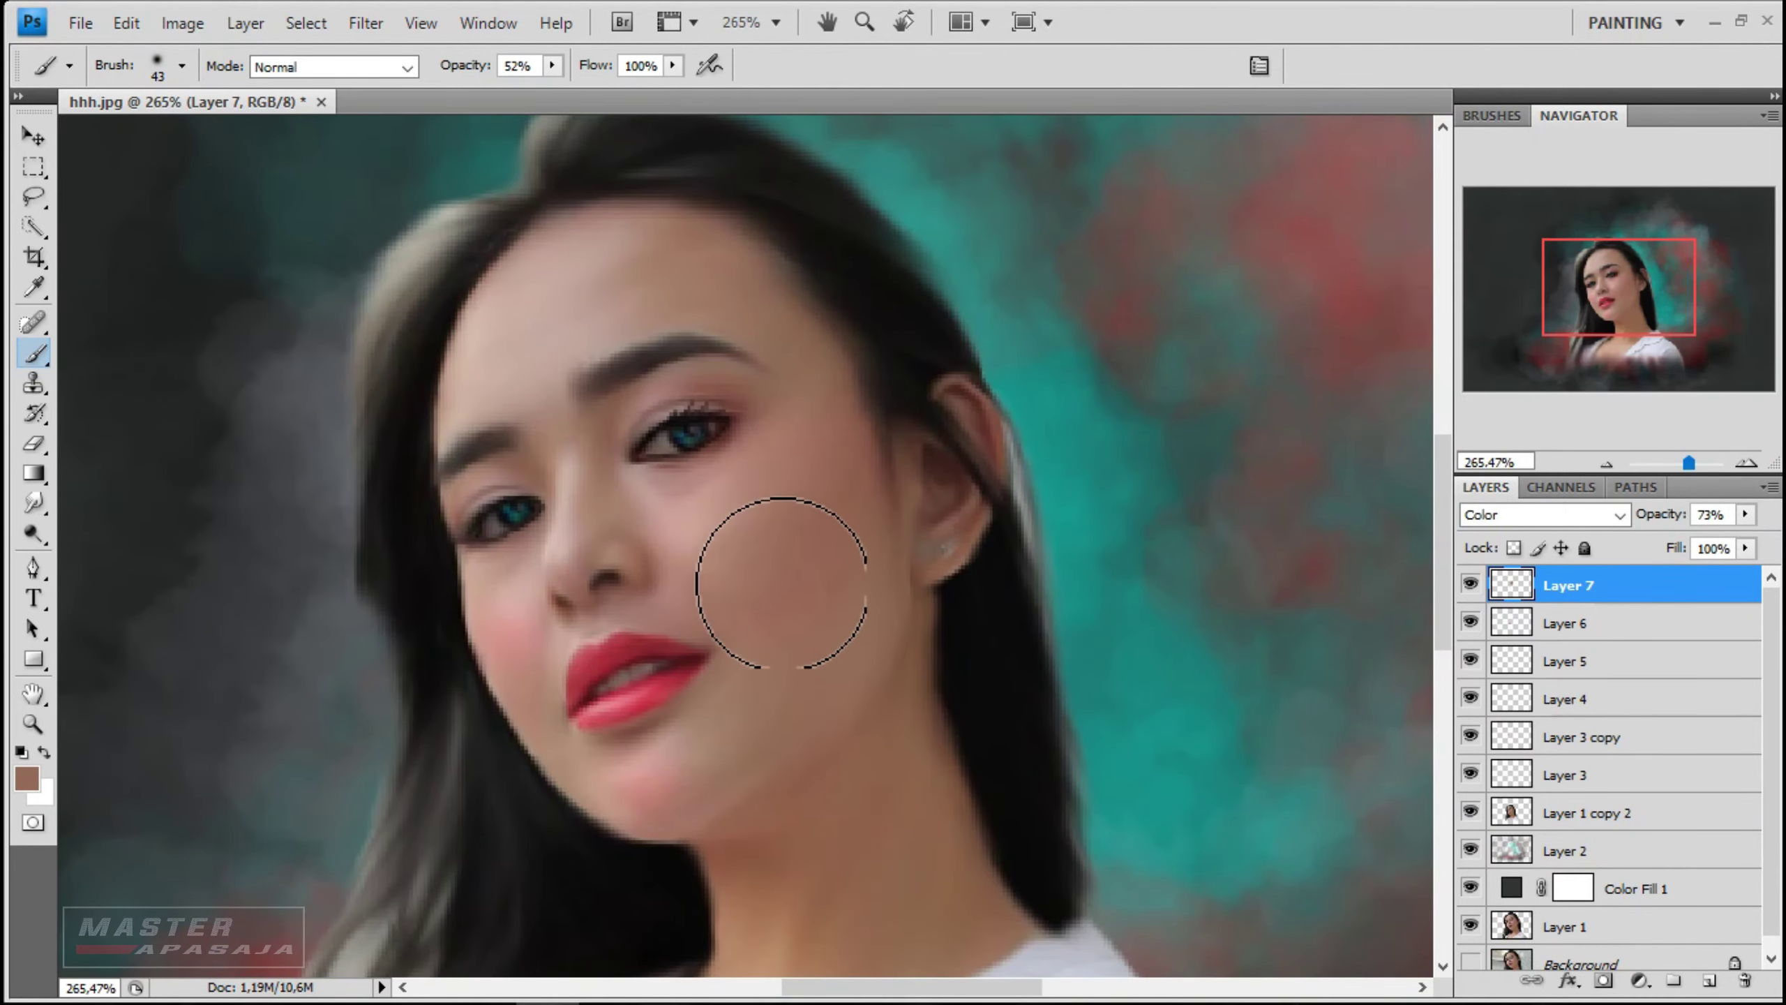
drag(770, 522, 777, 510)
scroll(815, 598, down, 2)
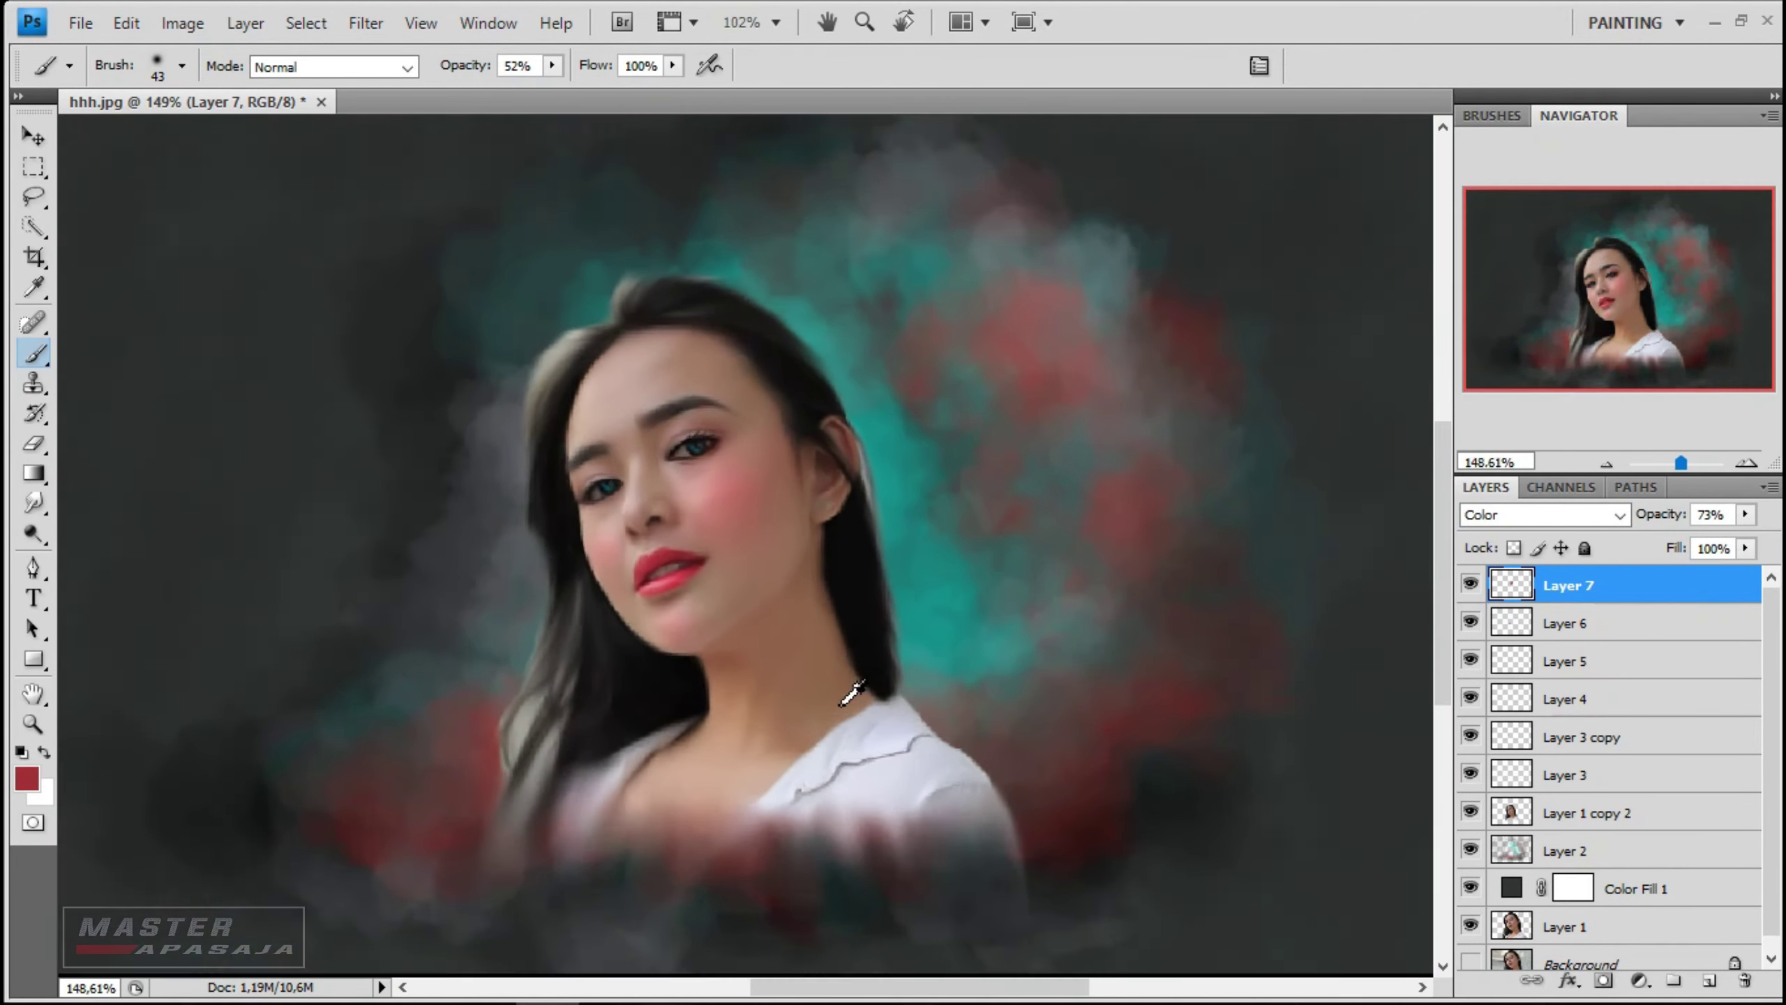
scroll(720, 464, up, 3)
- Select the Layer 1 copy 2 portrait layer and set up the Smudge tool brush
ctrl+click(957, 738)
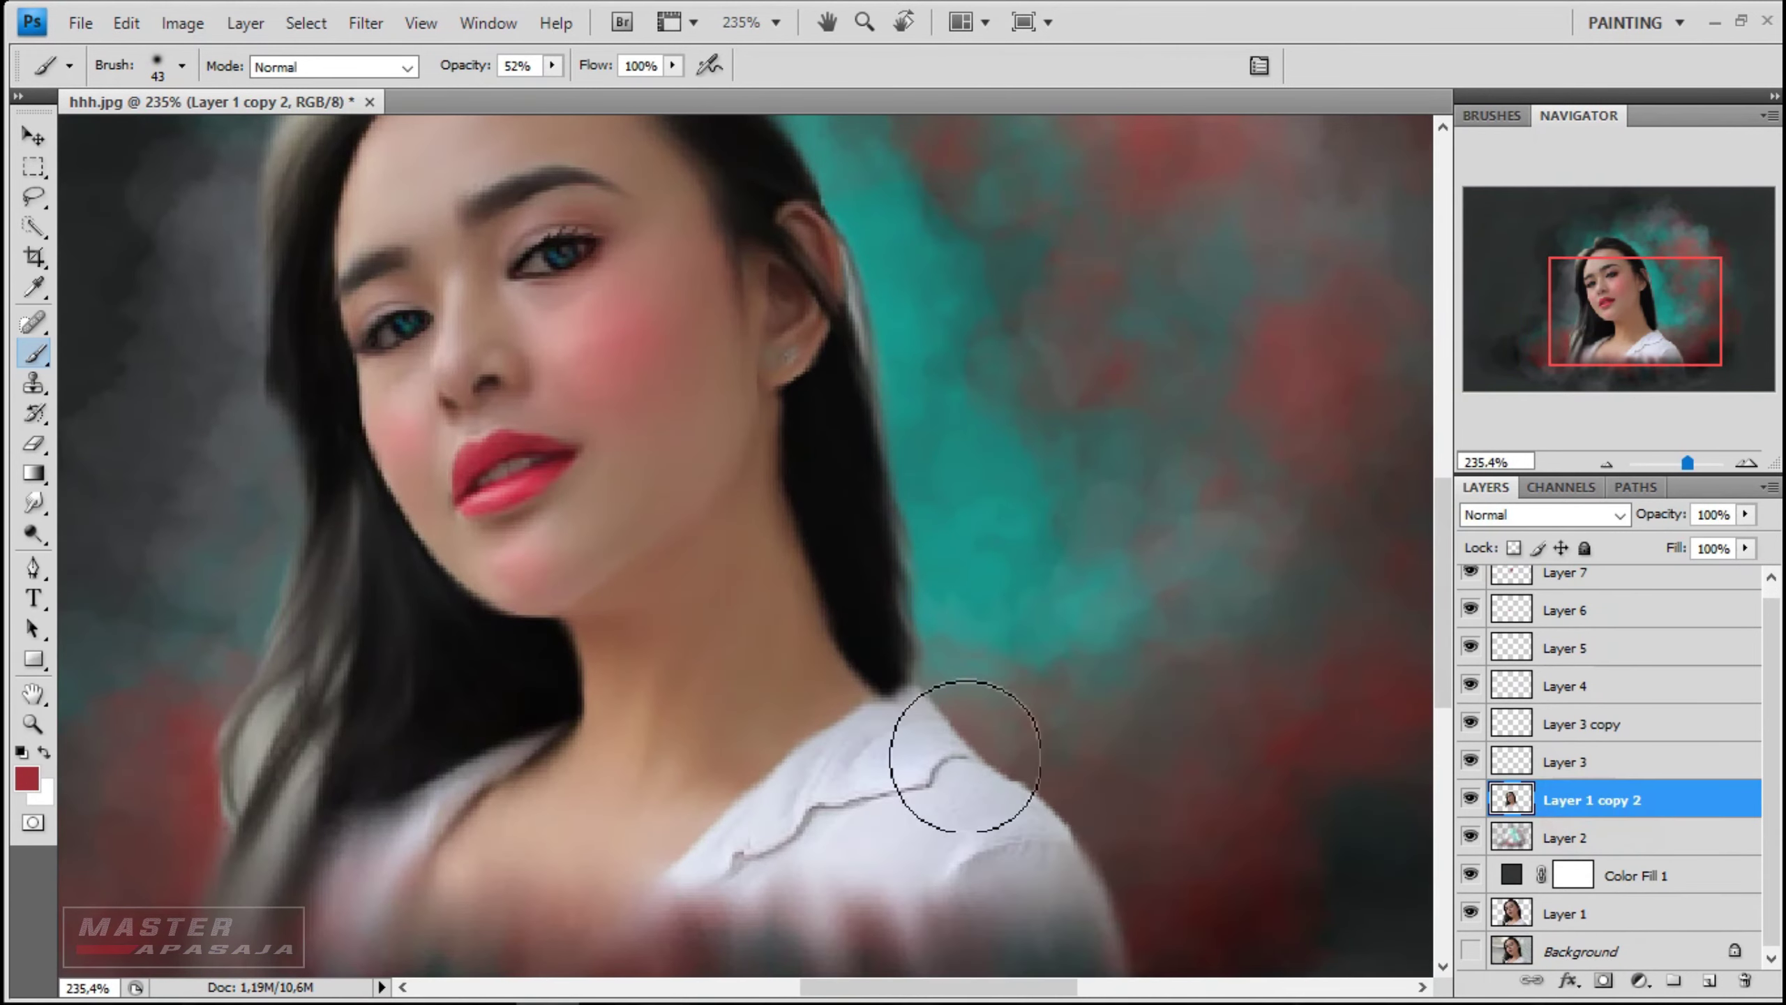
right_click(956, 739)
key(r)
scroll(879, 598, down, 3)
right_click(886, 571)
key(Escape)
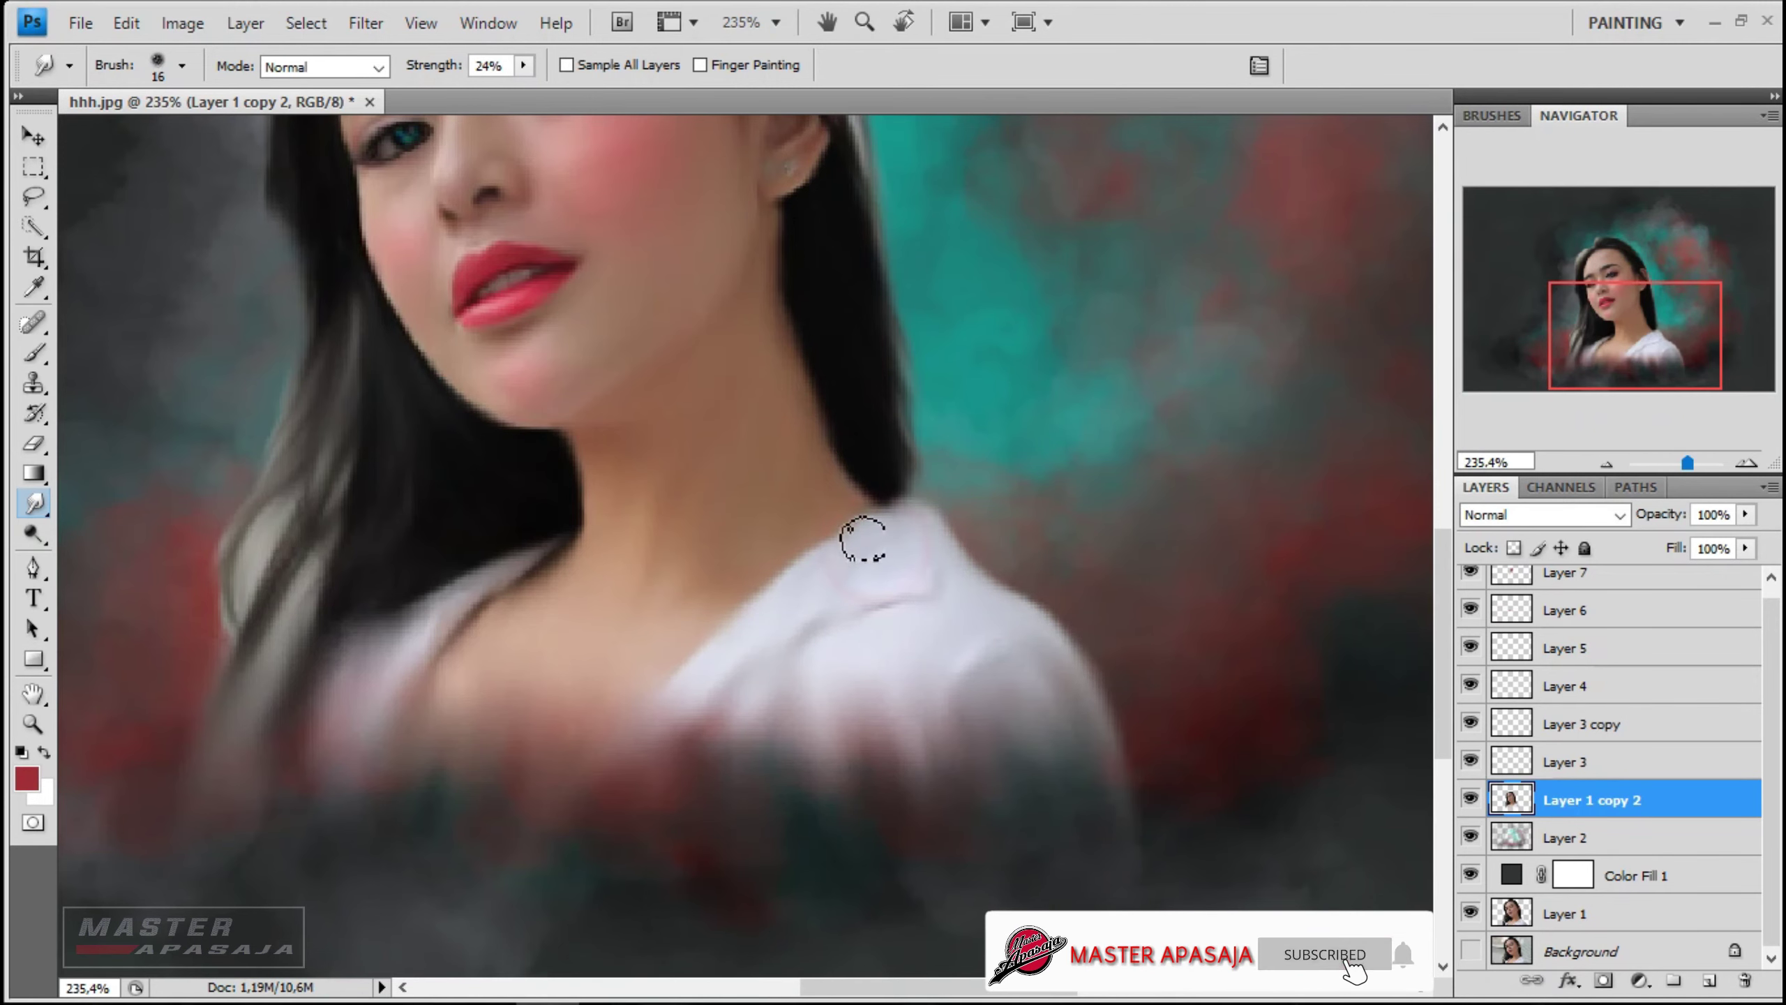
- Smudge the jaw edge and shirt collar softer, then make the top layer active
scroll(521, 582, down, 1)
click(529, 522)
scroll(366, 399, up, 3)
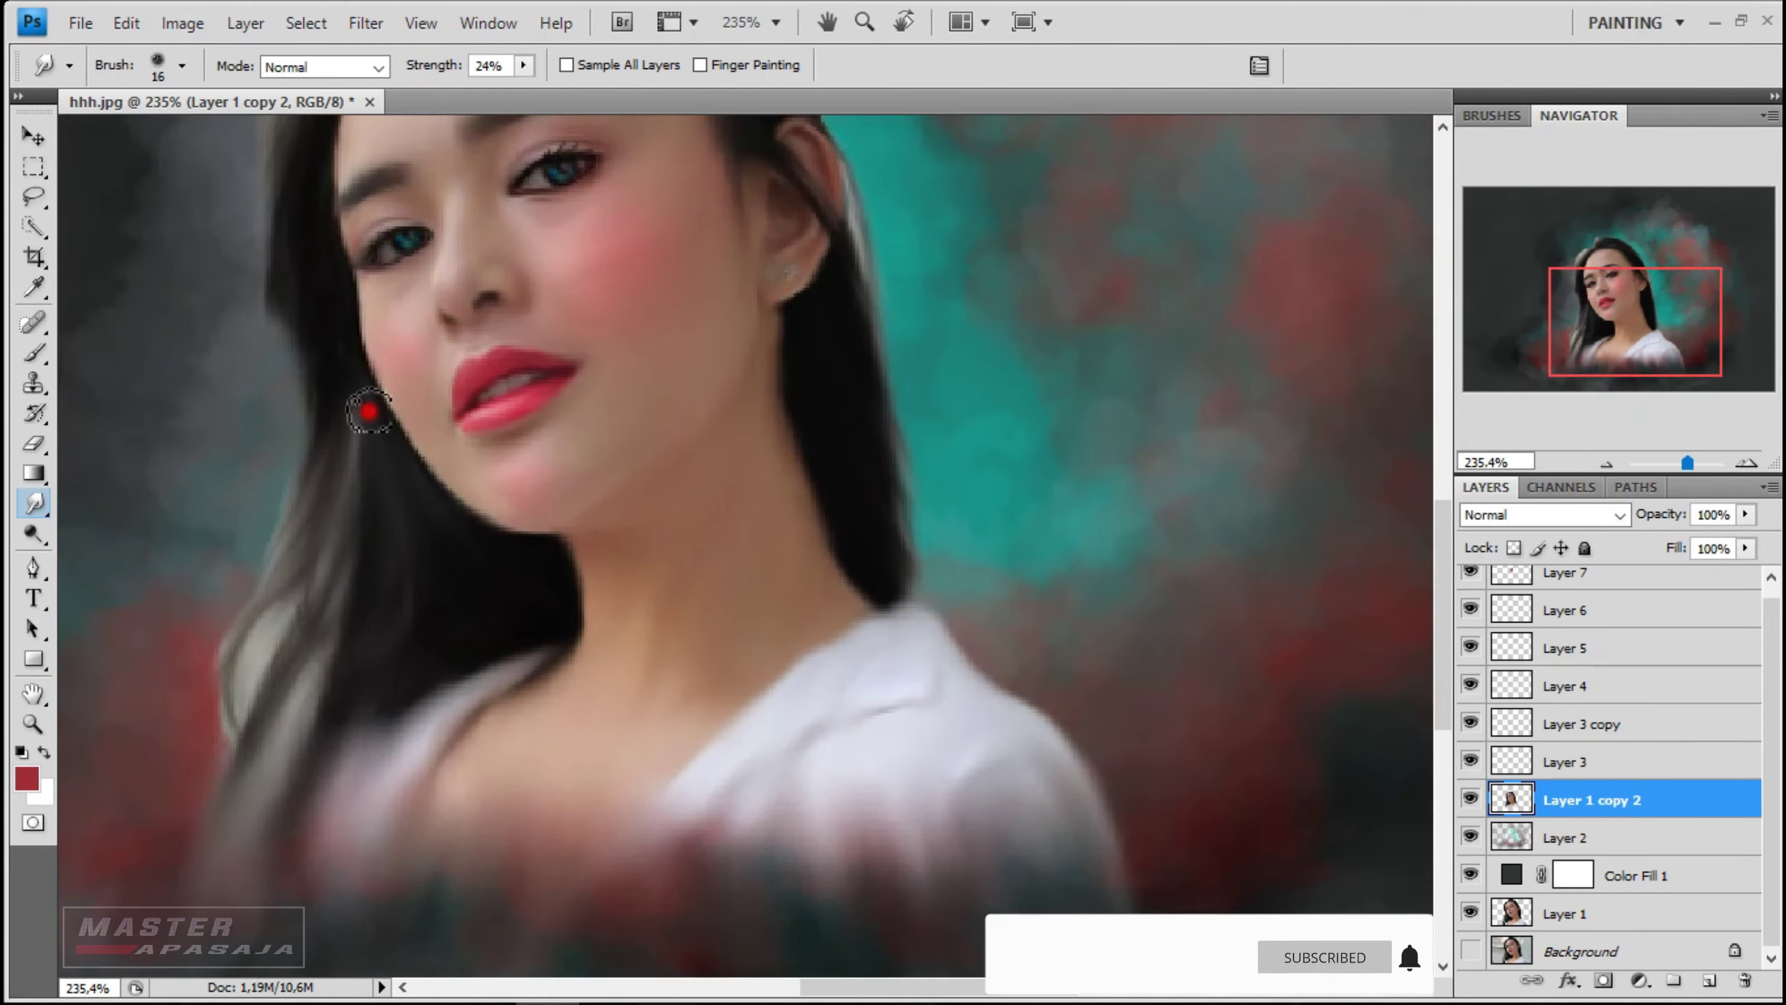
scroll(379, 450, up, 5)
scroll(346, 702, down, 1)
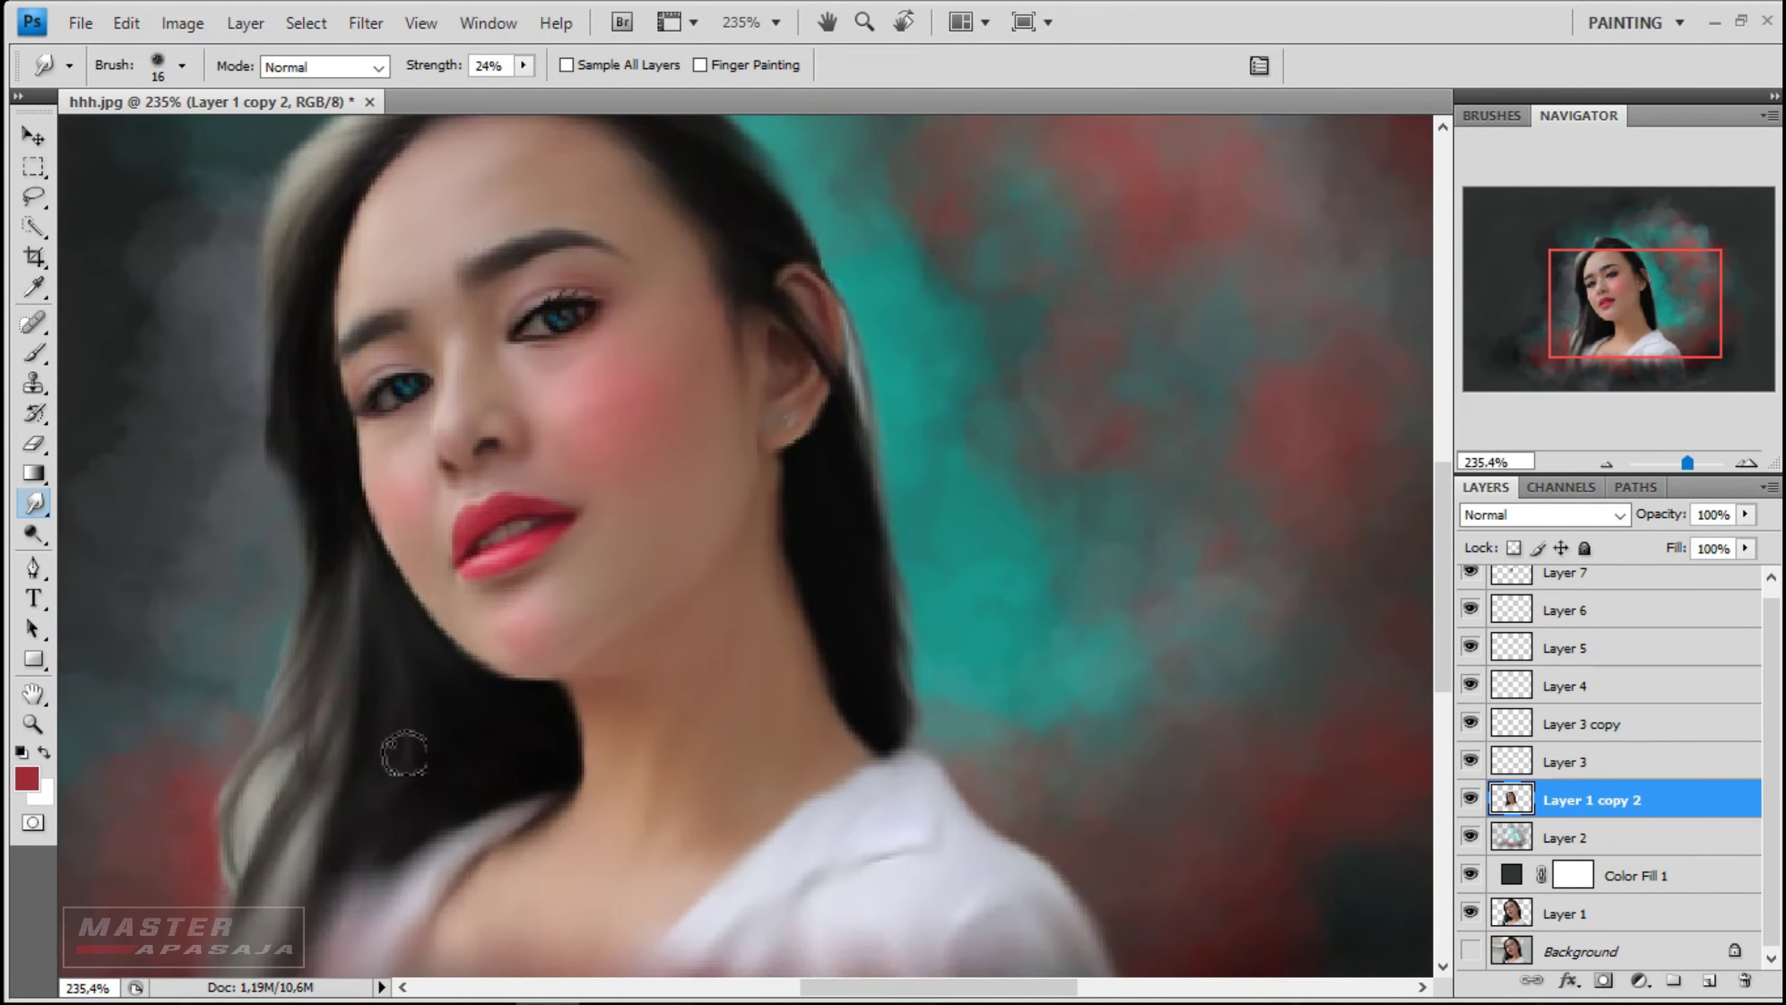
scroll(1296, 606, up, 1)
key(alt+period)
- Add Layer 8 and darken the left part of the eyebrow in black with a 12 px brush
click(1710, 978)
key(b)
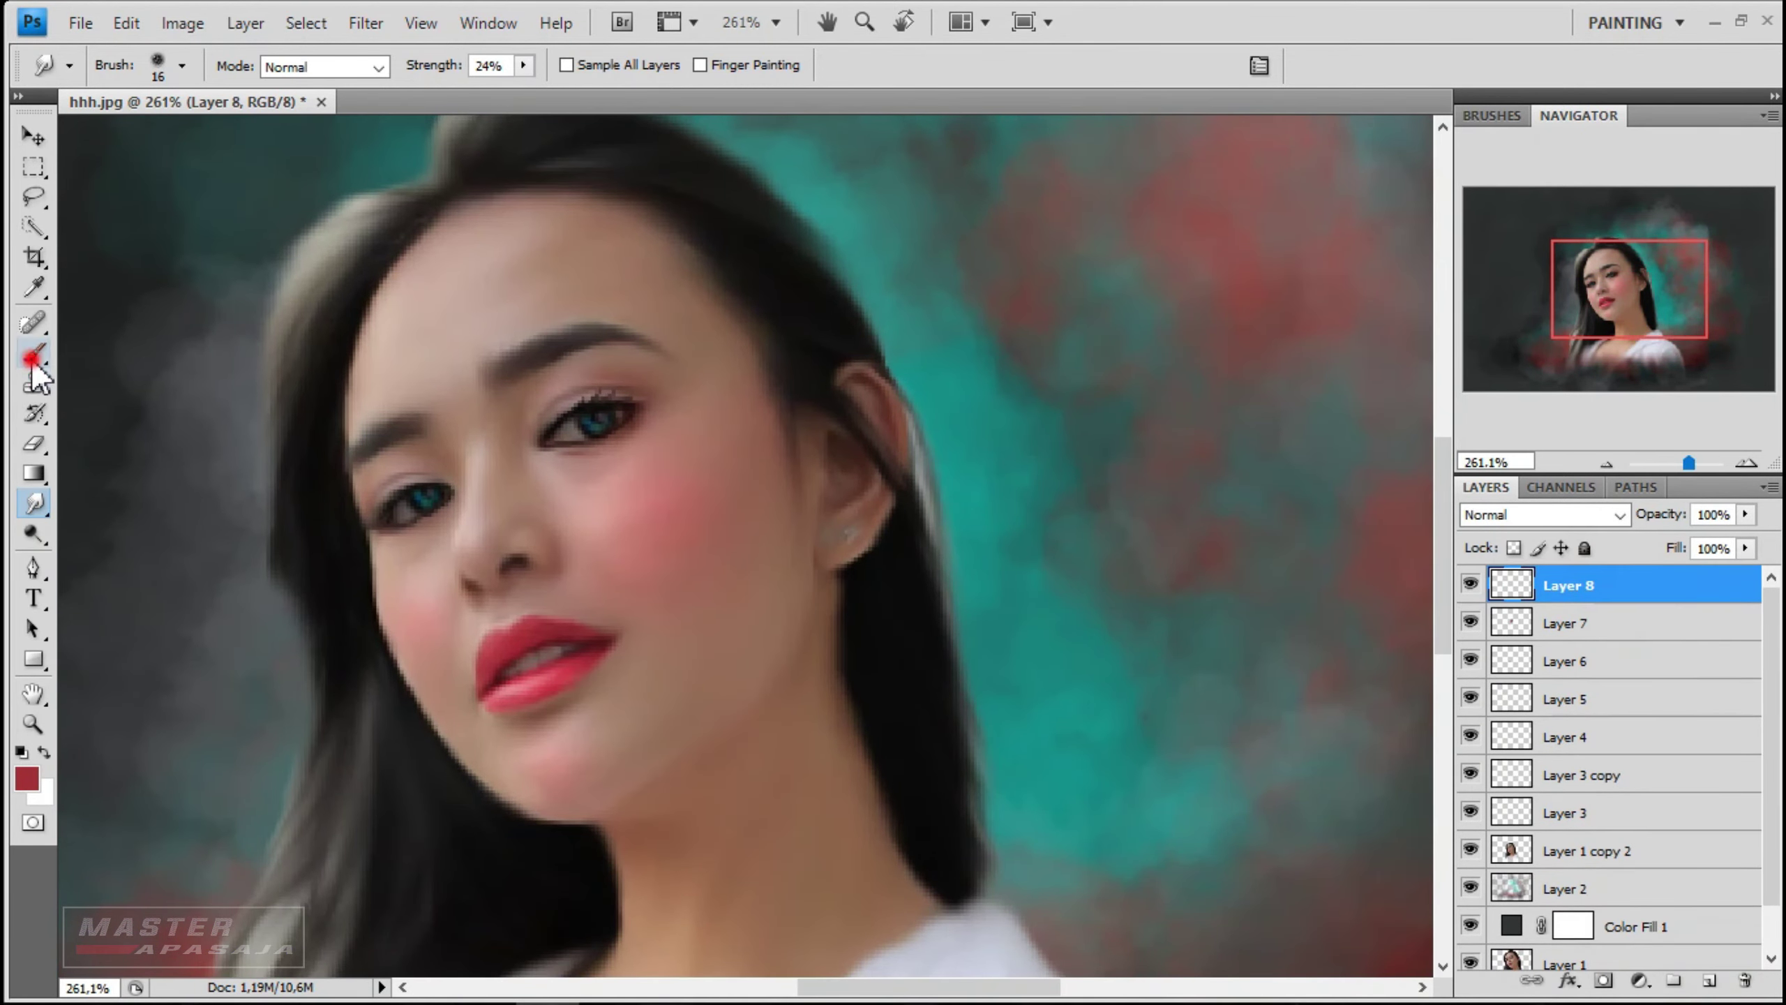
click(27, 777)
click(961, 625)
key(Return)
right_click(628, 415)
drag(628, 416, 618, 419)
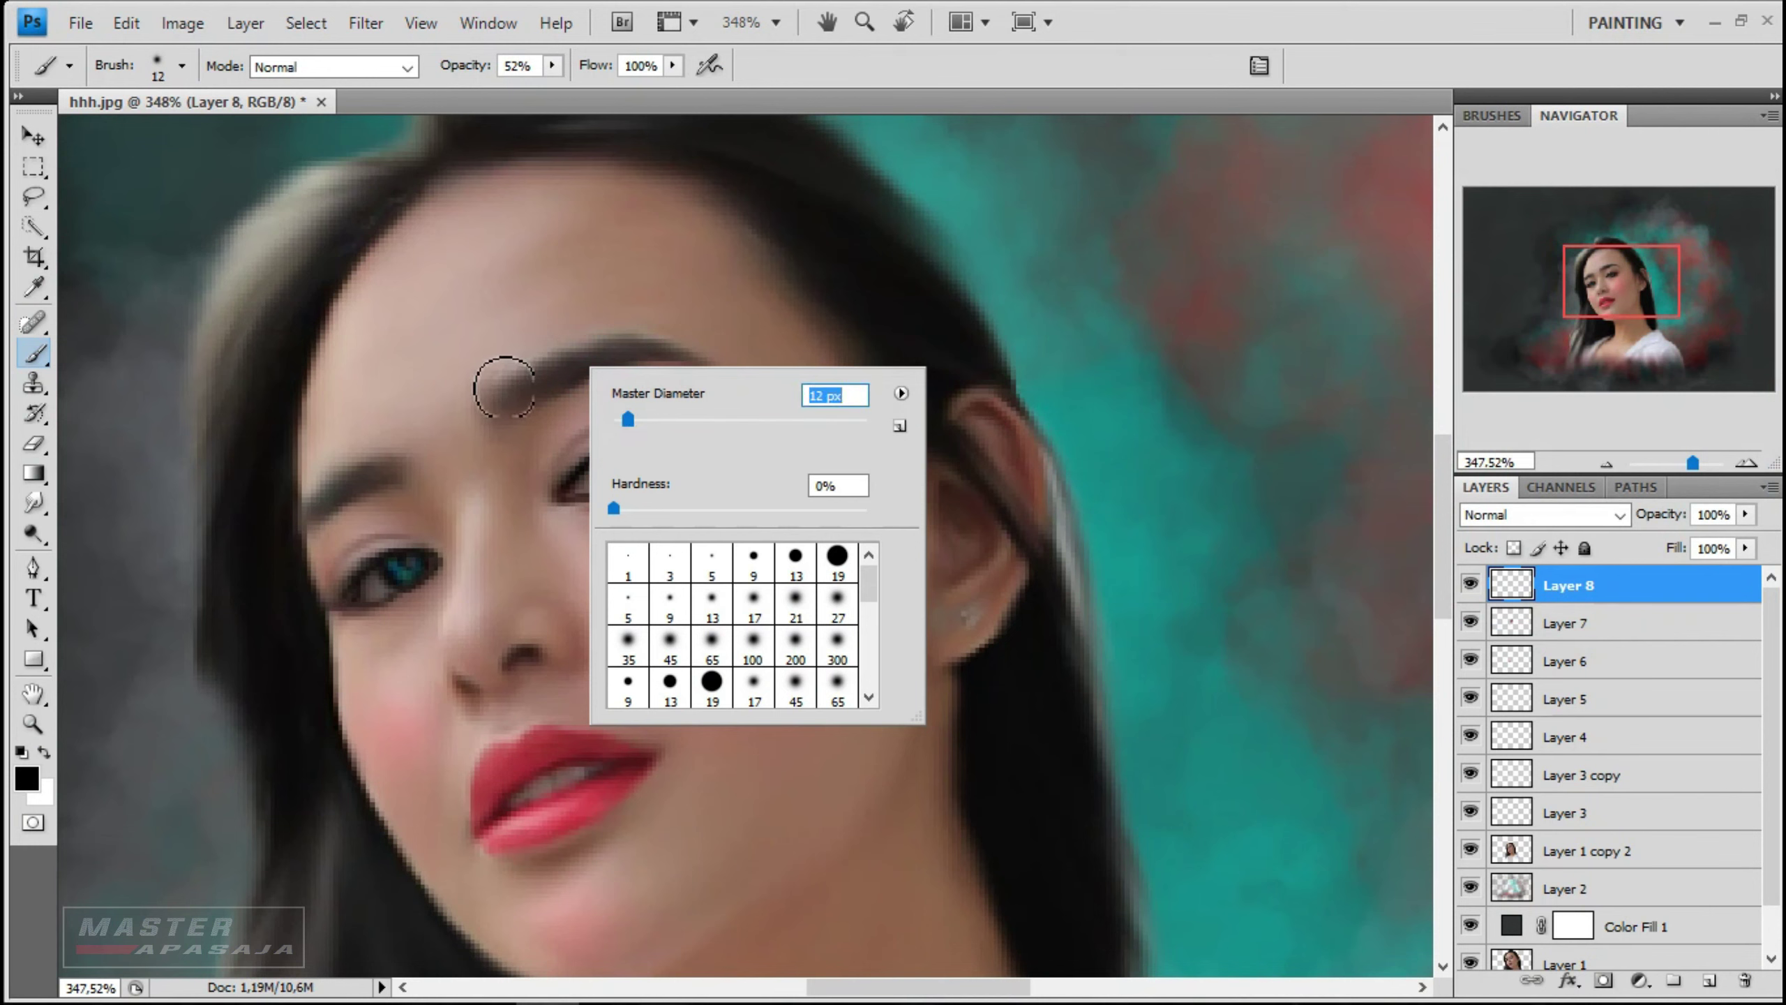
key(Return)
drag(500, 391, 689, 369)
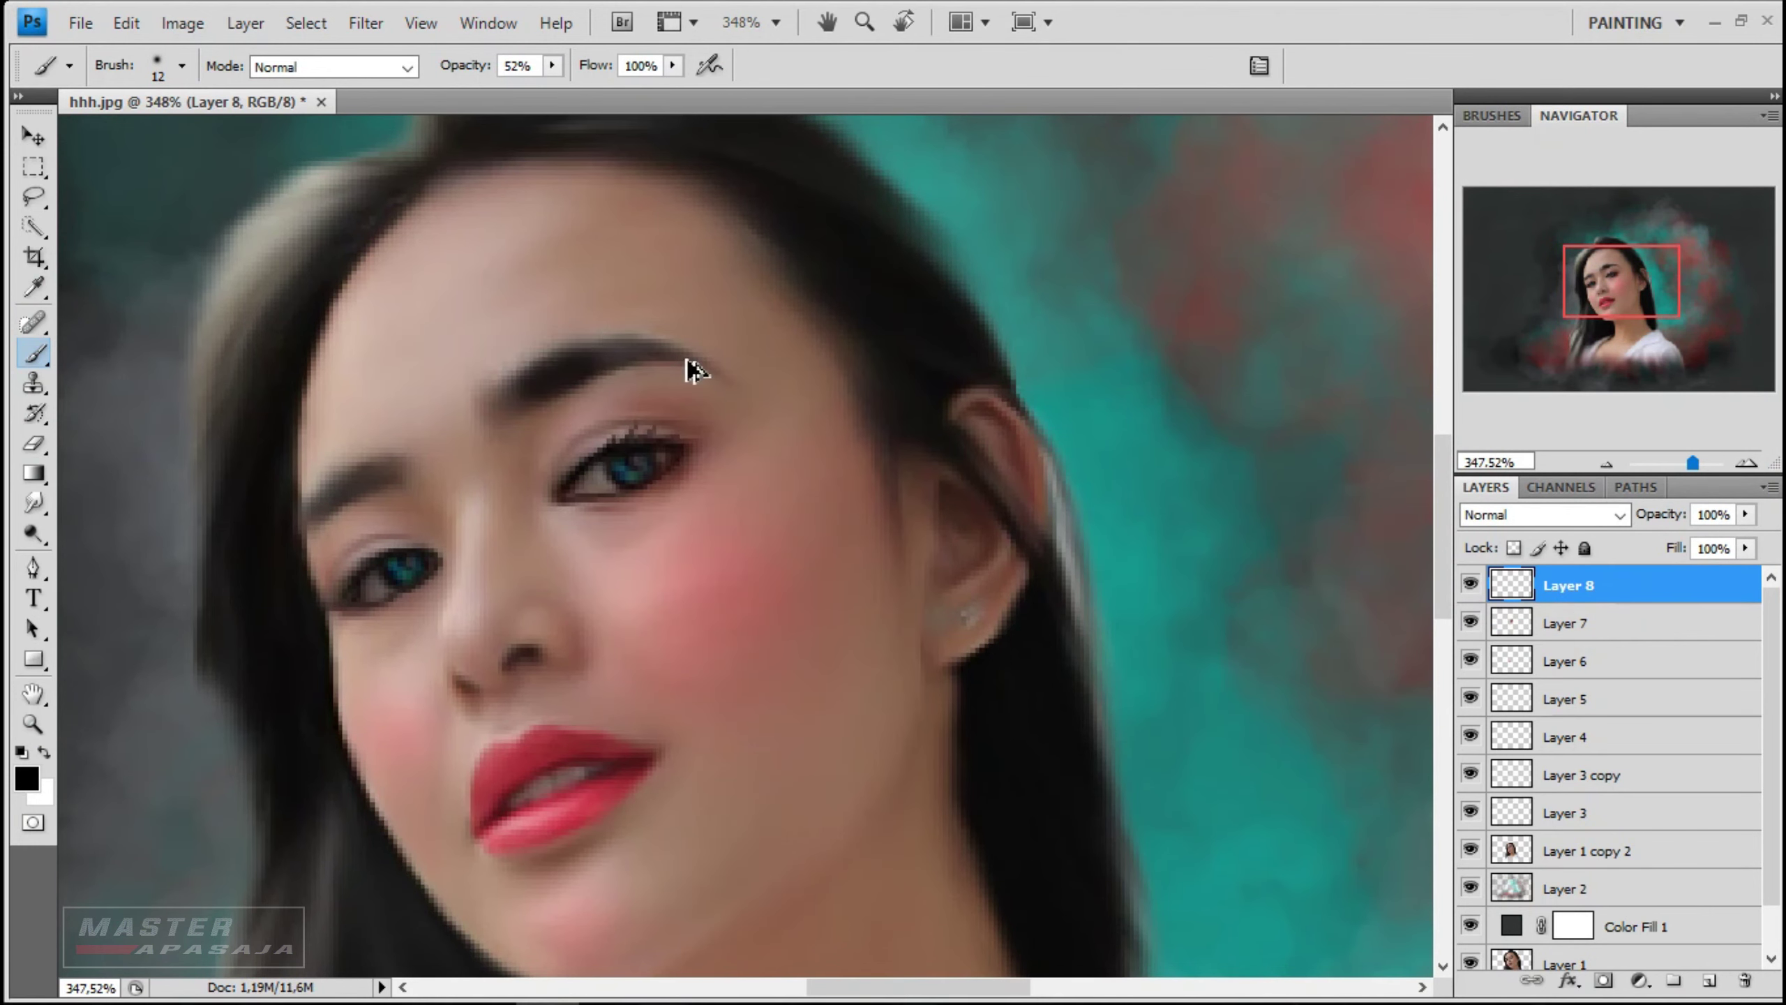
- Set Layer 8 to Color blending and dab the inner eyebrow with an 8 px brush
click(1543, 515)
click(1504, 606)
scroll(493, 422, down, 1)
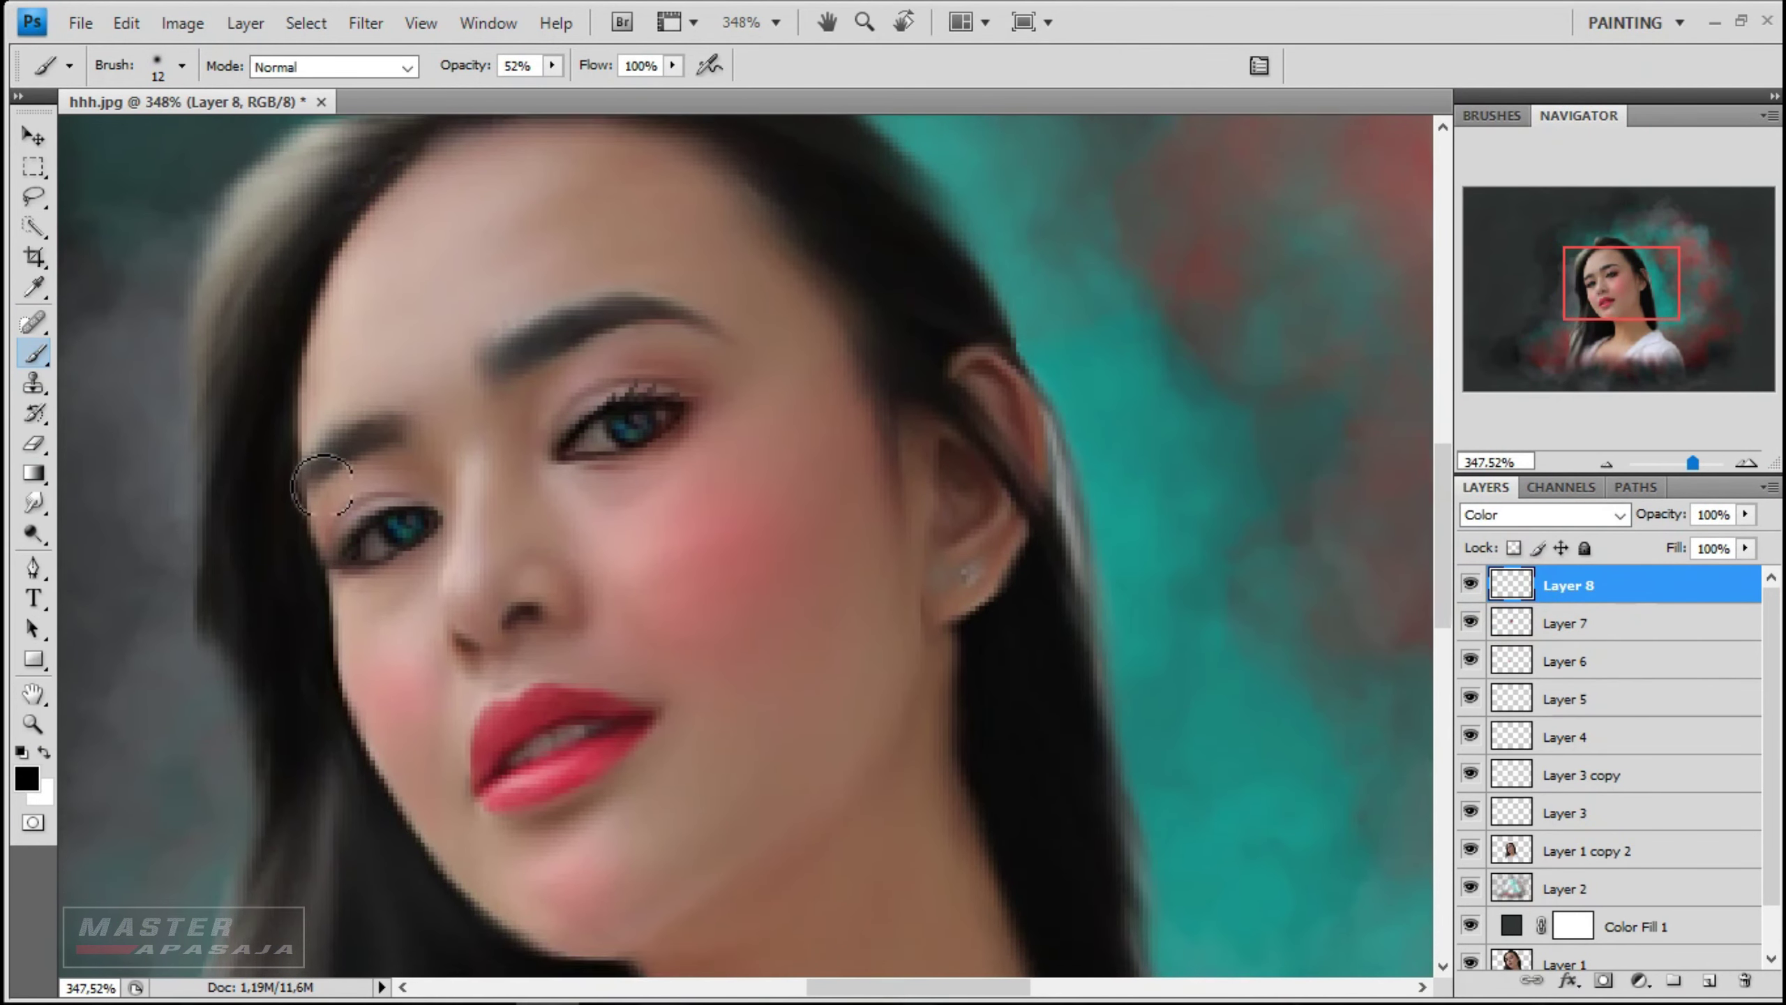
right_click(397, 461)
drag(429, 507, 424, 507)
key(Return)
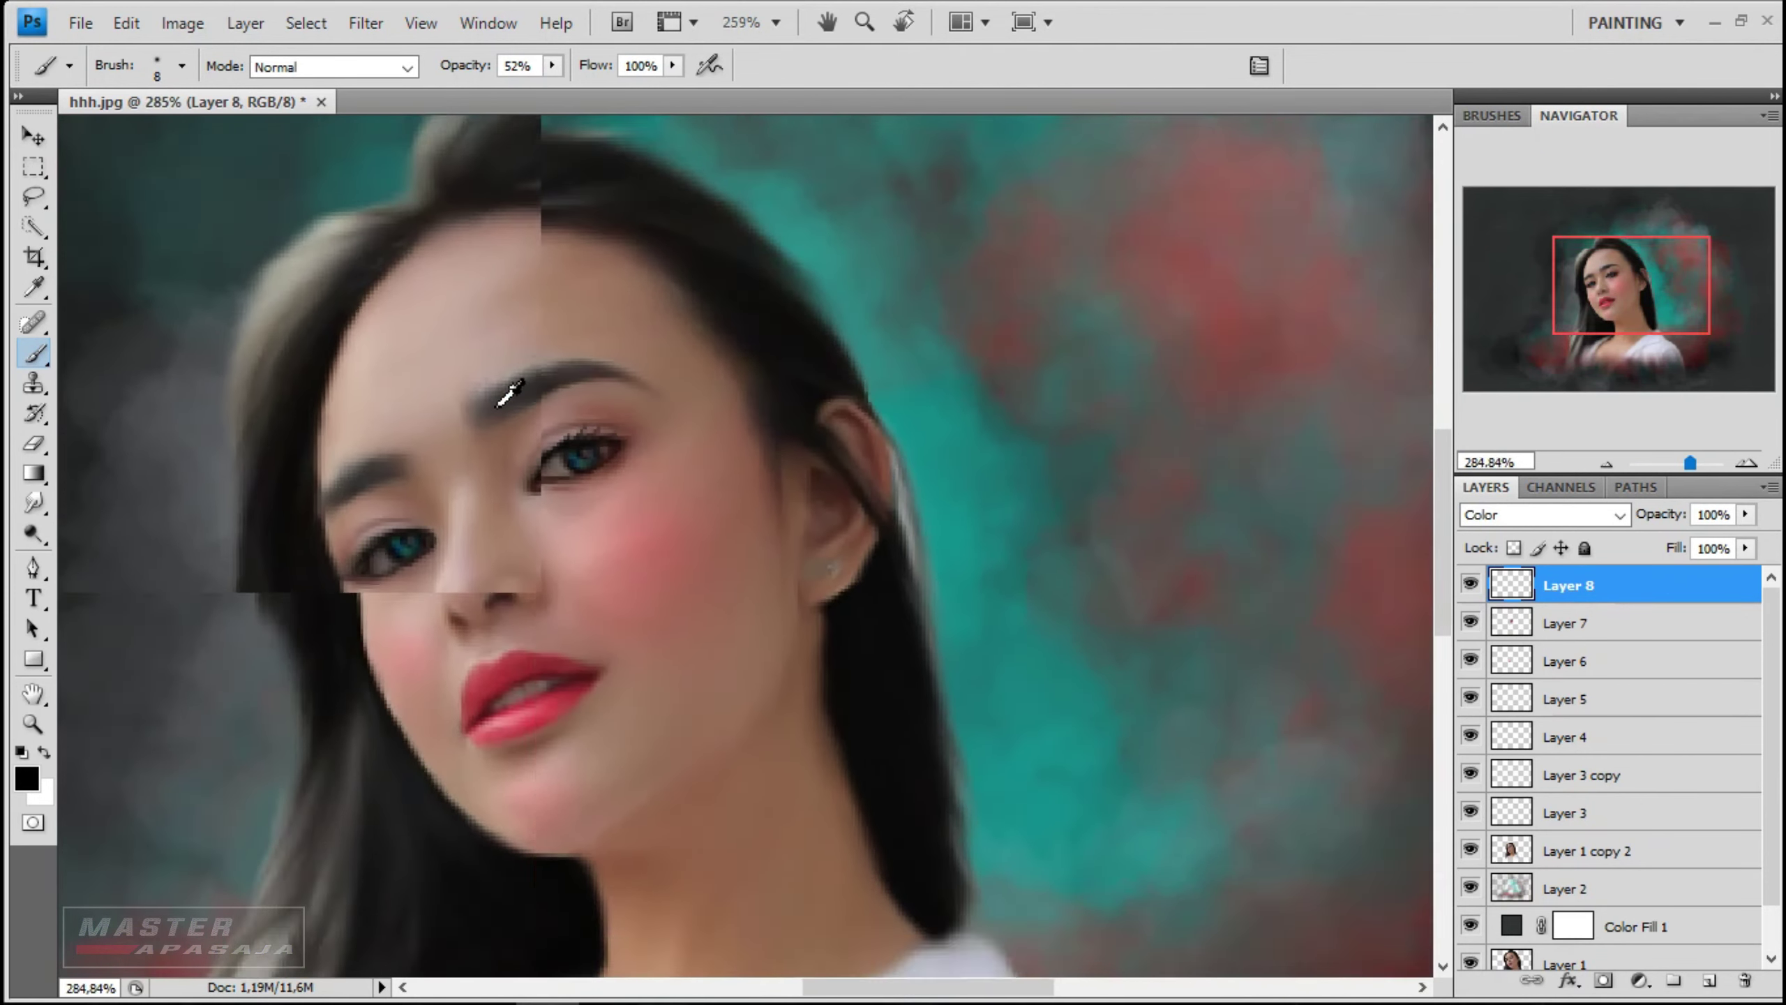
click(502, 385)
scroll(608, 355, down, 4)
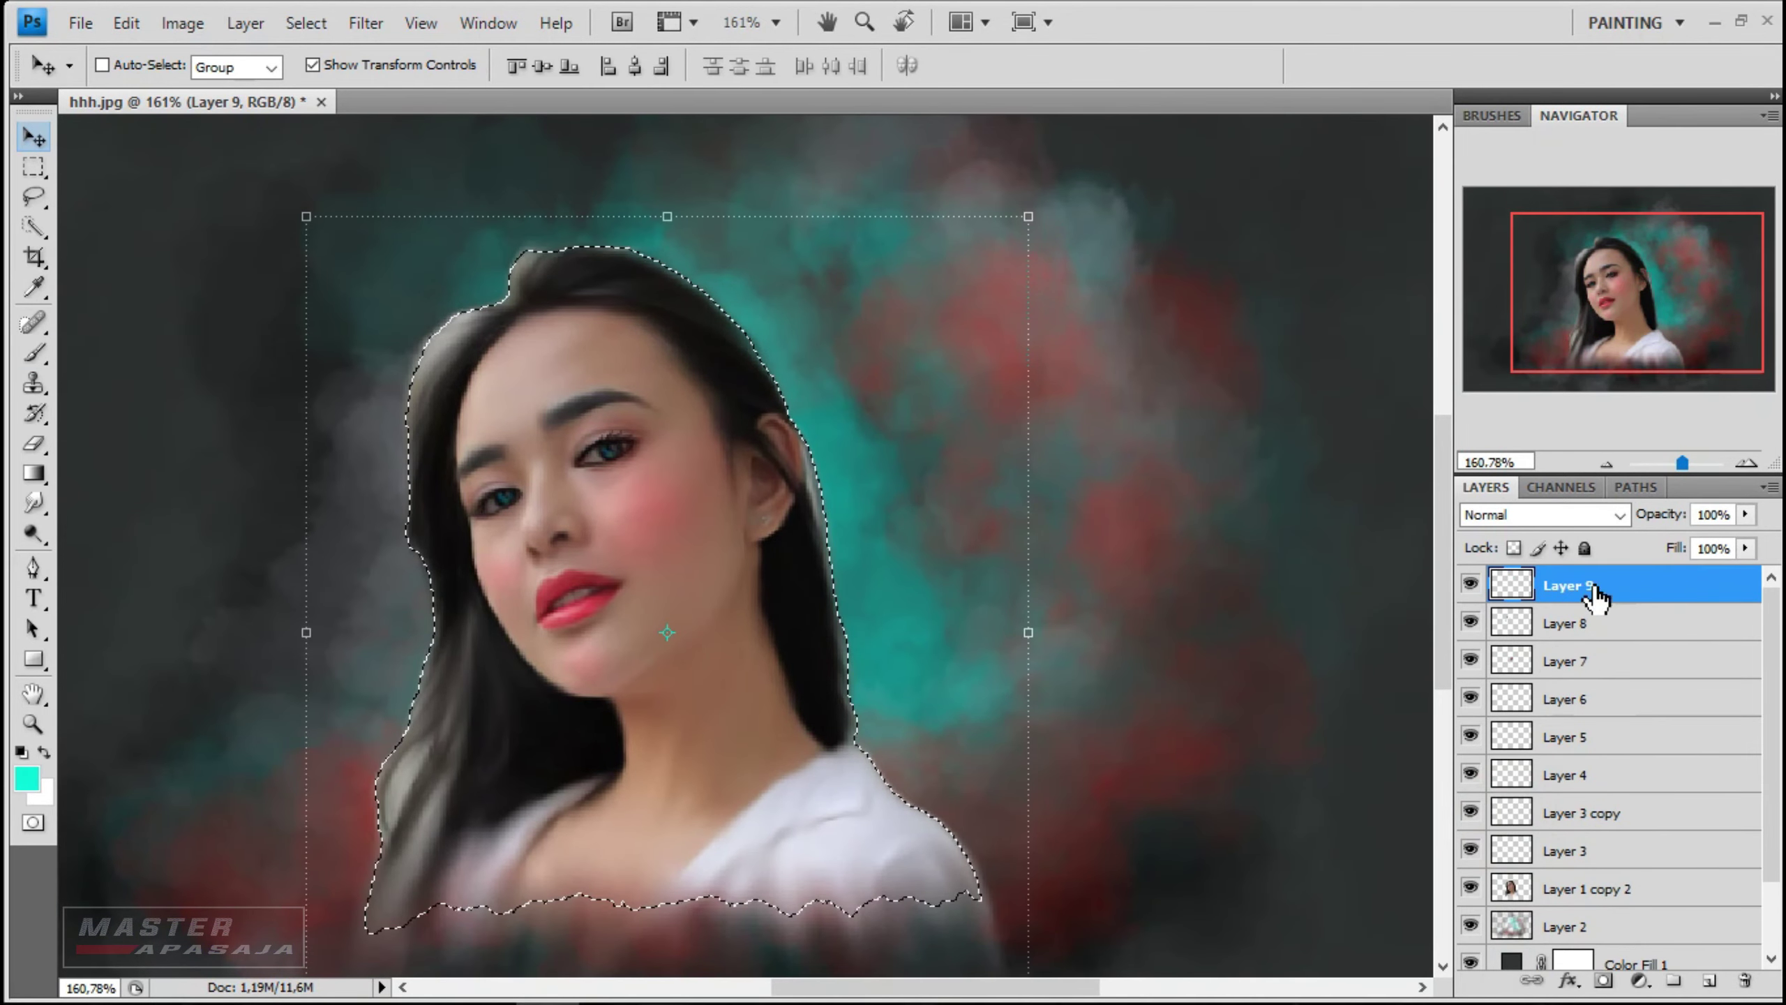
- Choose a bright teal foreground colour and set up the Brush tool's size and hardness
click(26, 778)
click(1686, 222)
click(34, 355)
right_click(851, 384)
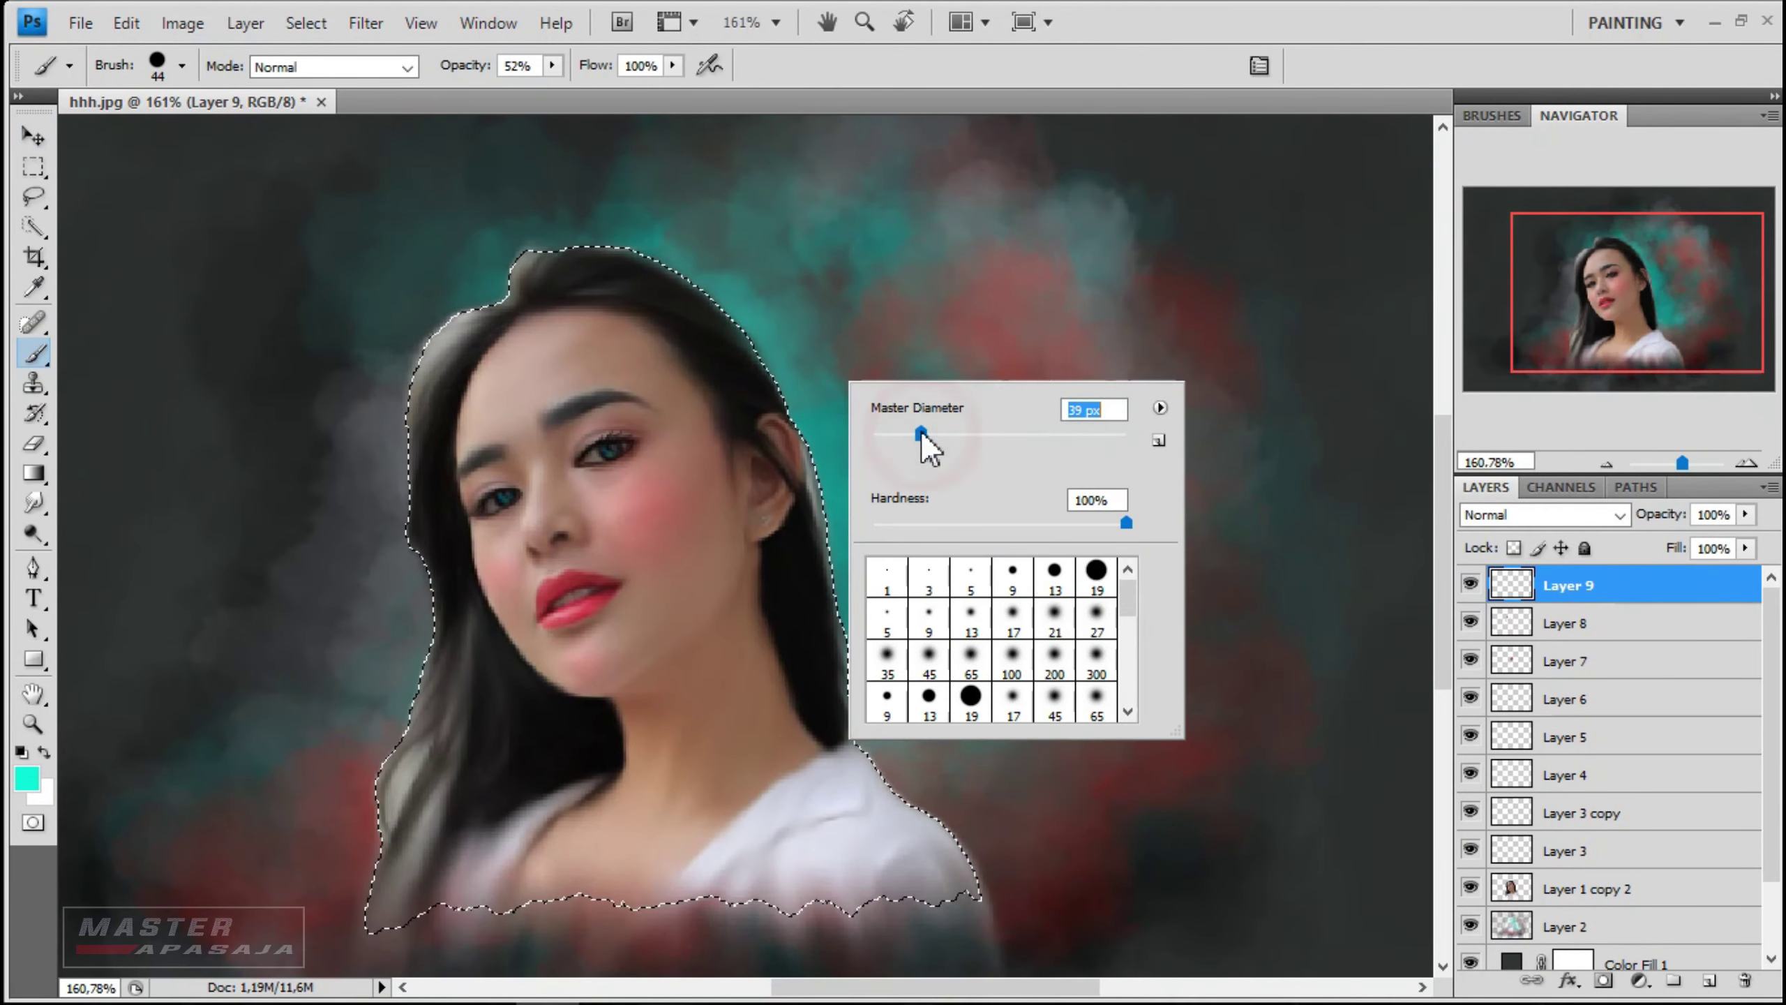
scroll(703, 233, up, 2)
key(Return)
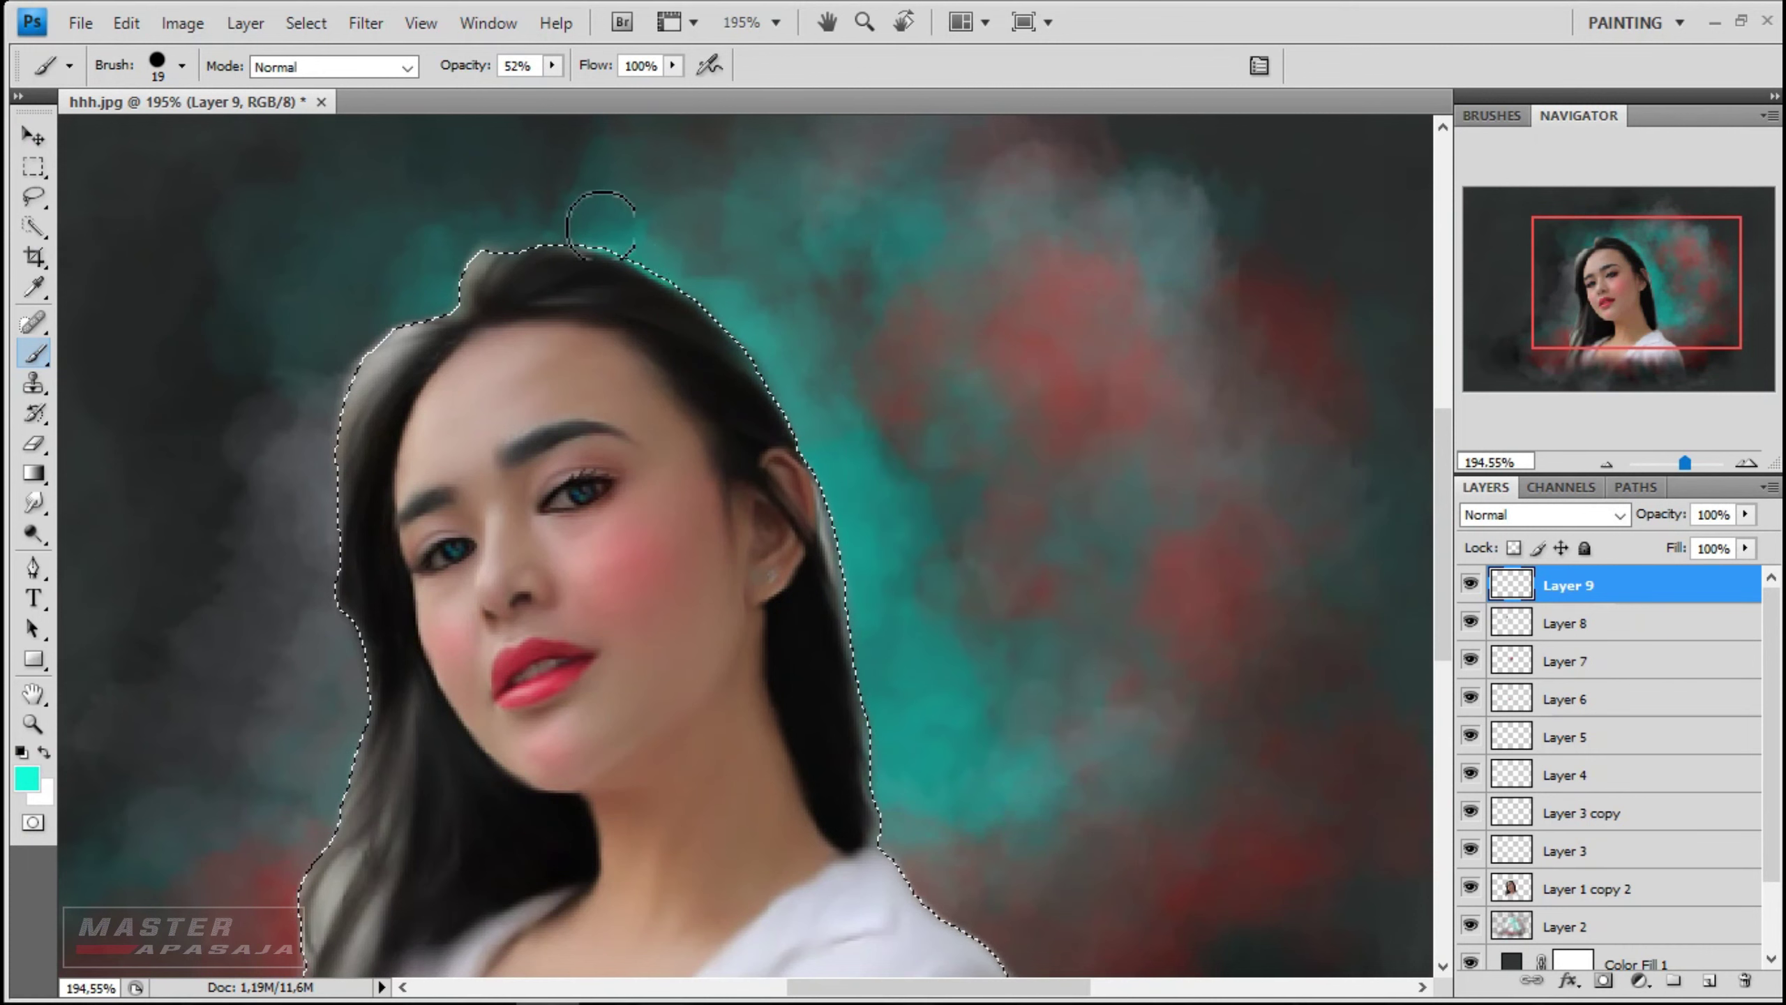
scroll(821, 334, down, 3)
scroll(854, 395, down, 3)
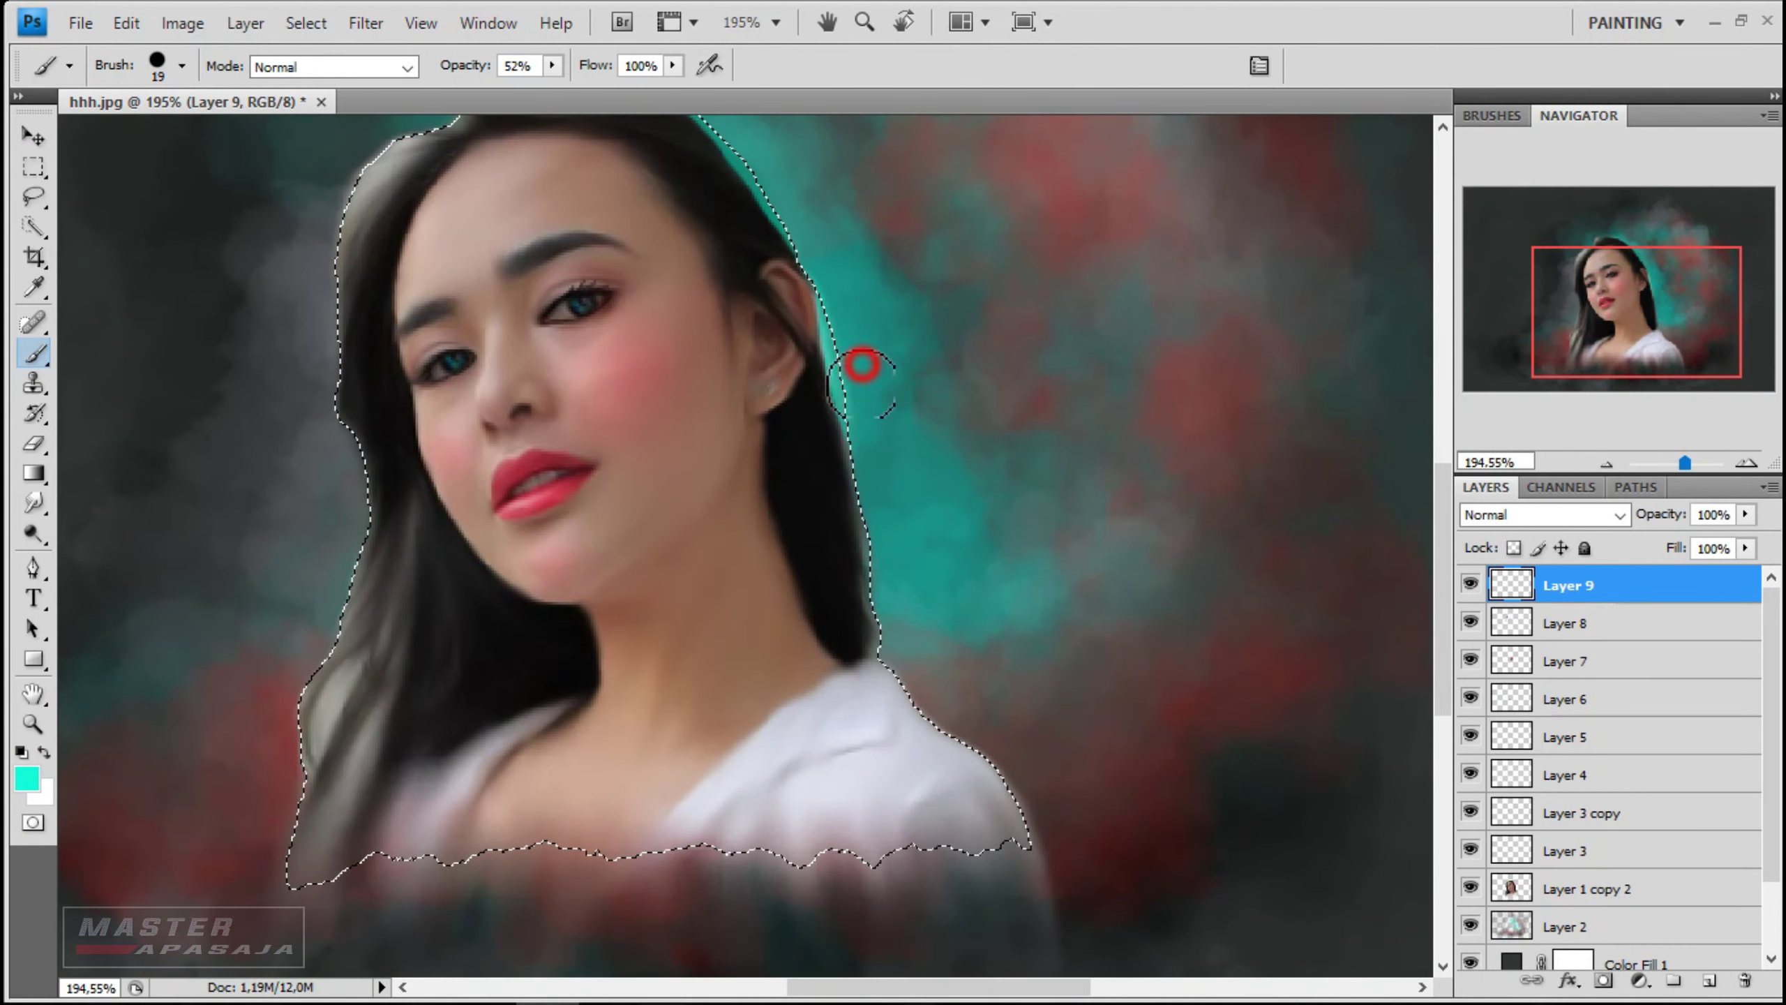
- Paint a teal glow along the right and left hair edges inside the selection
drag(877, 507, 883, 566)
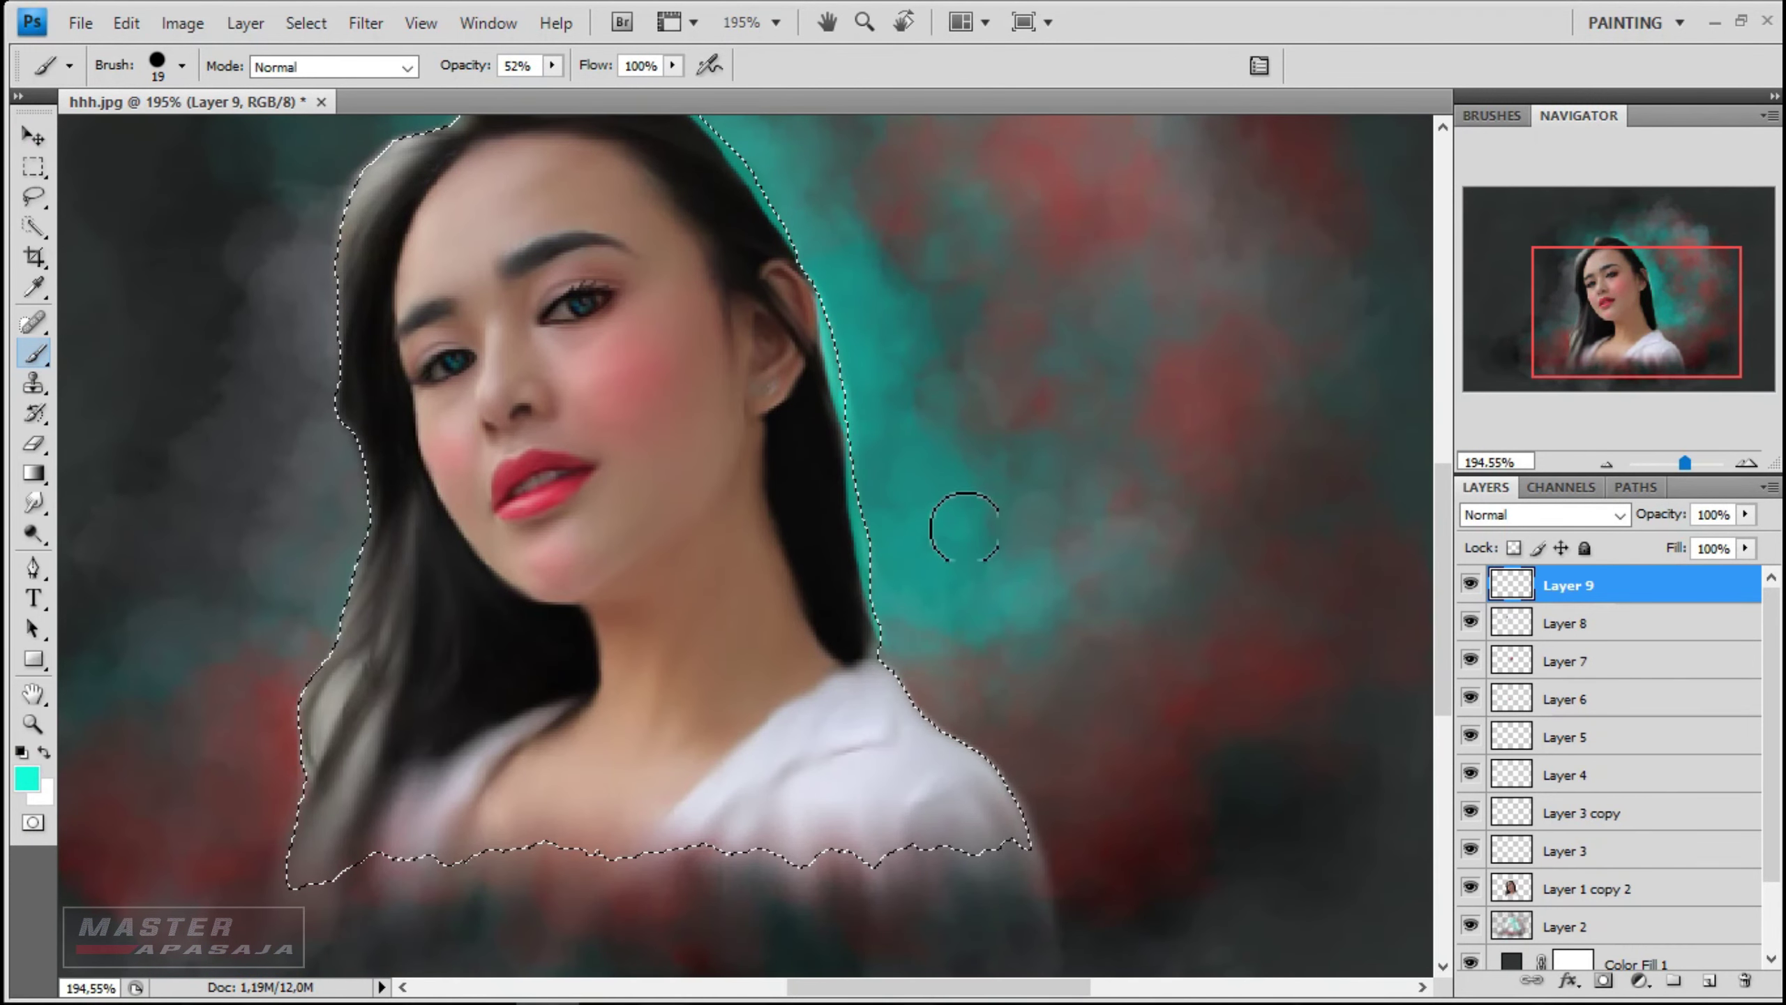
scroll(964, 527, down, 5)
scroll(1016, 581, down, 2)
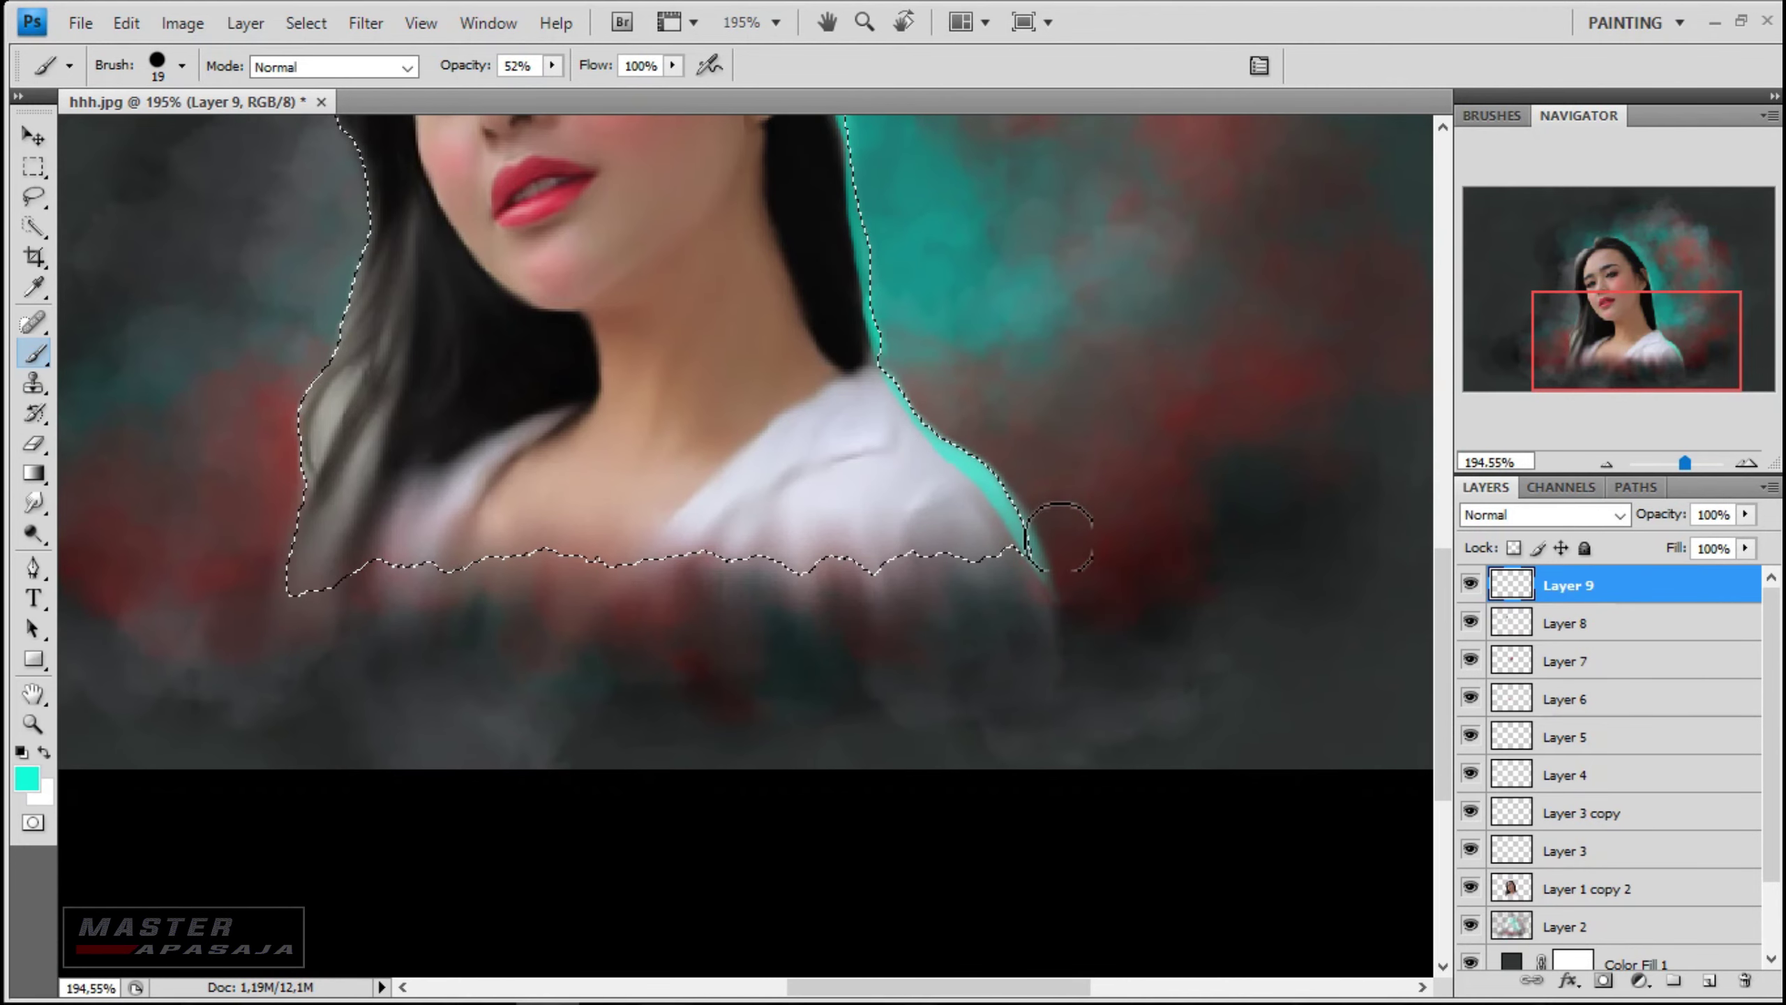
scroll(739, 429, up, 5)
scroll(462, 280, up, 7)
drag(408, 339, 354, 386)
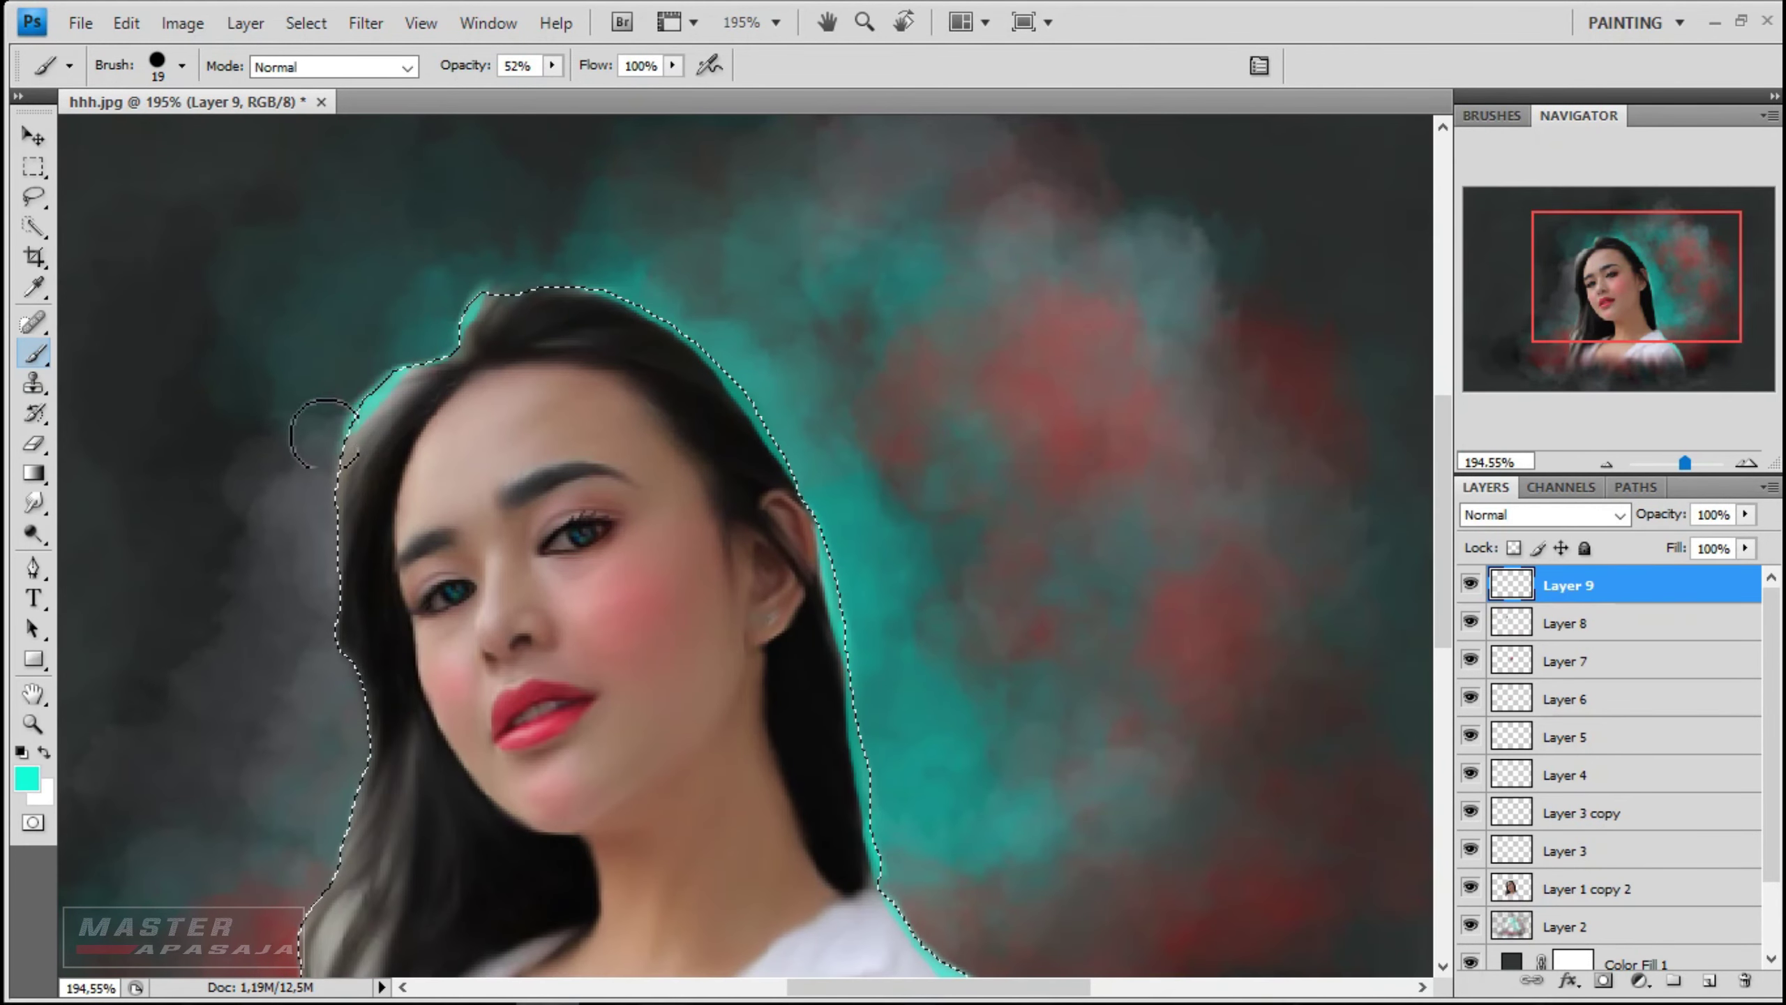
scroll(343, 416, down, 3)
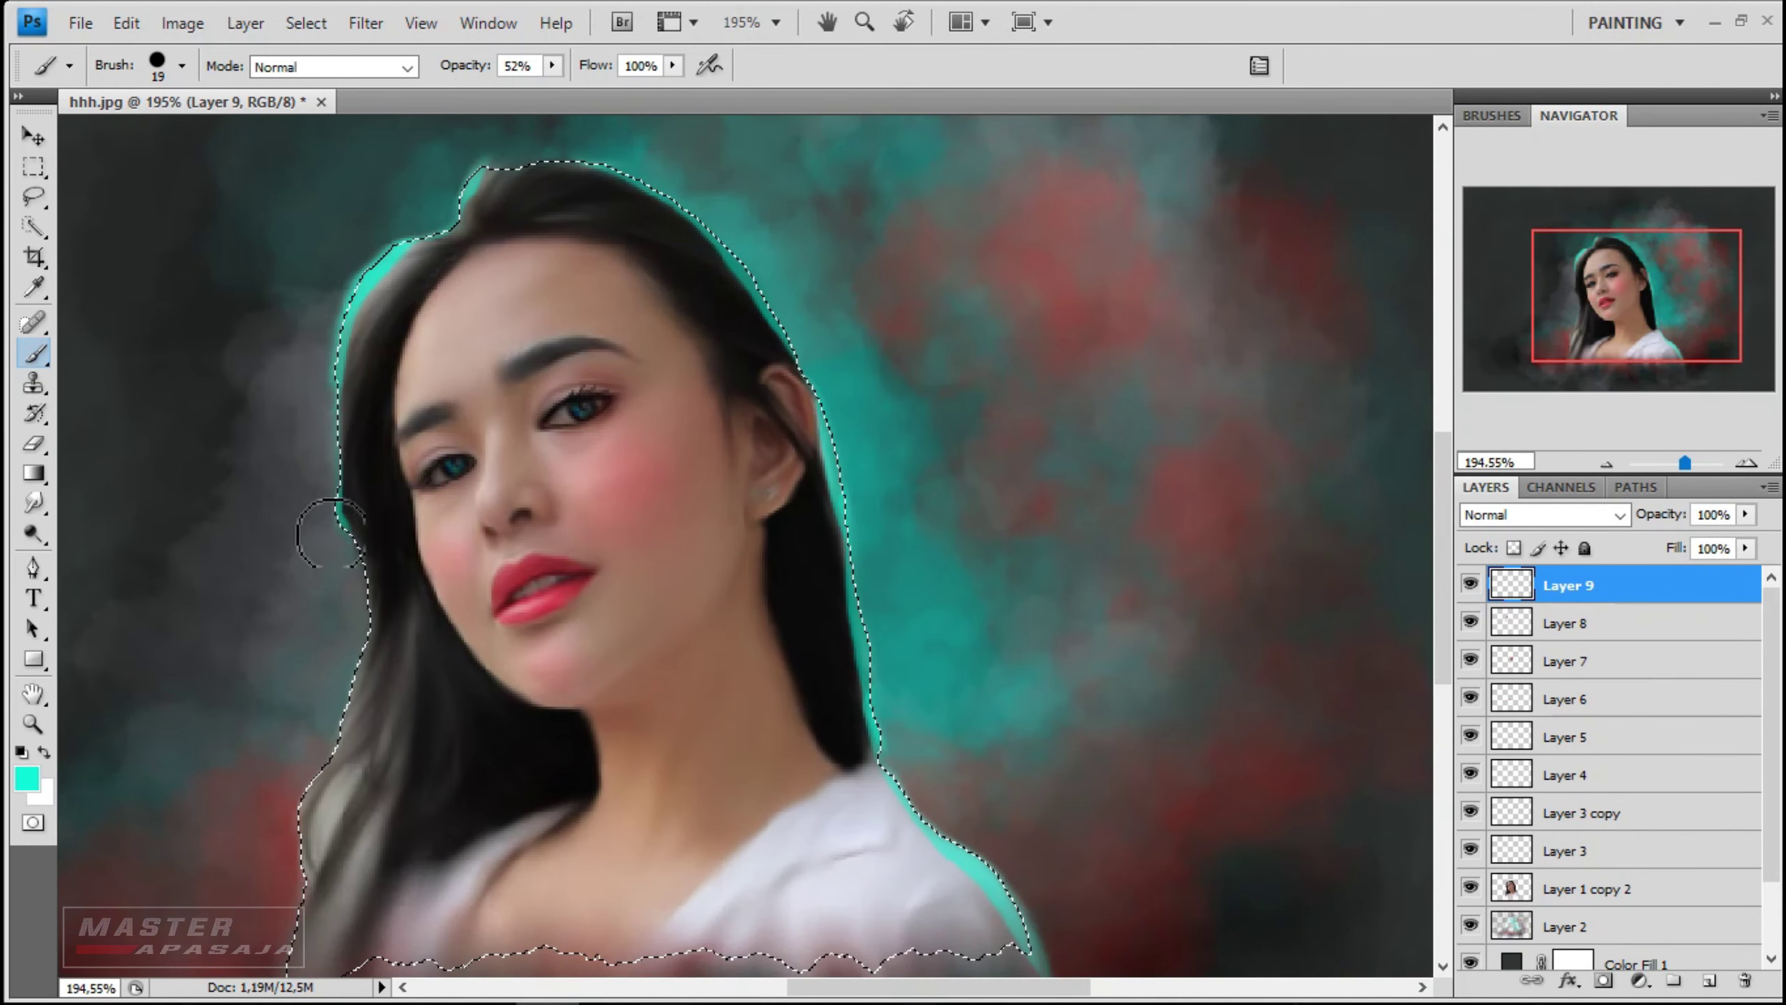
scroll(331, 534, down, 5)
drag(336, 352, 309, 482)
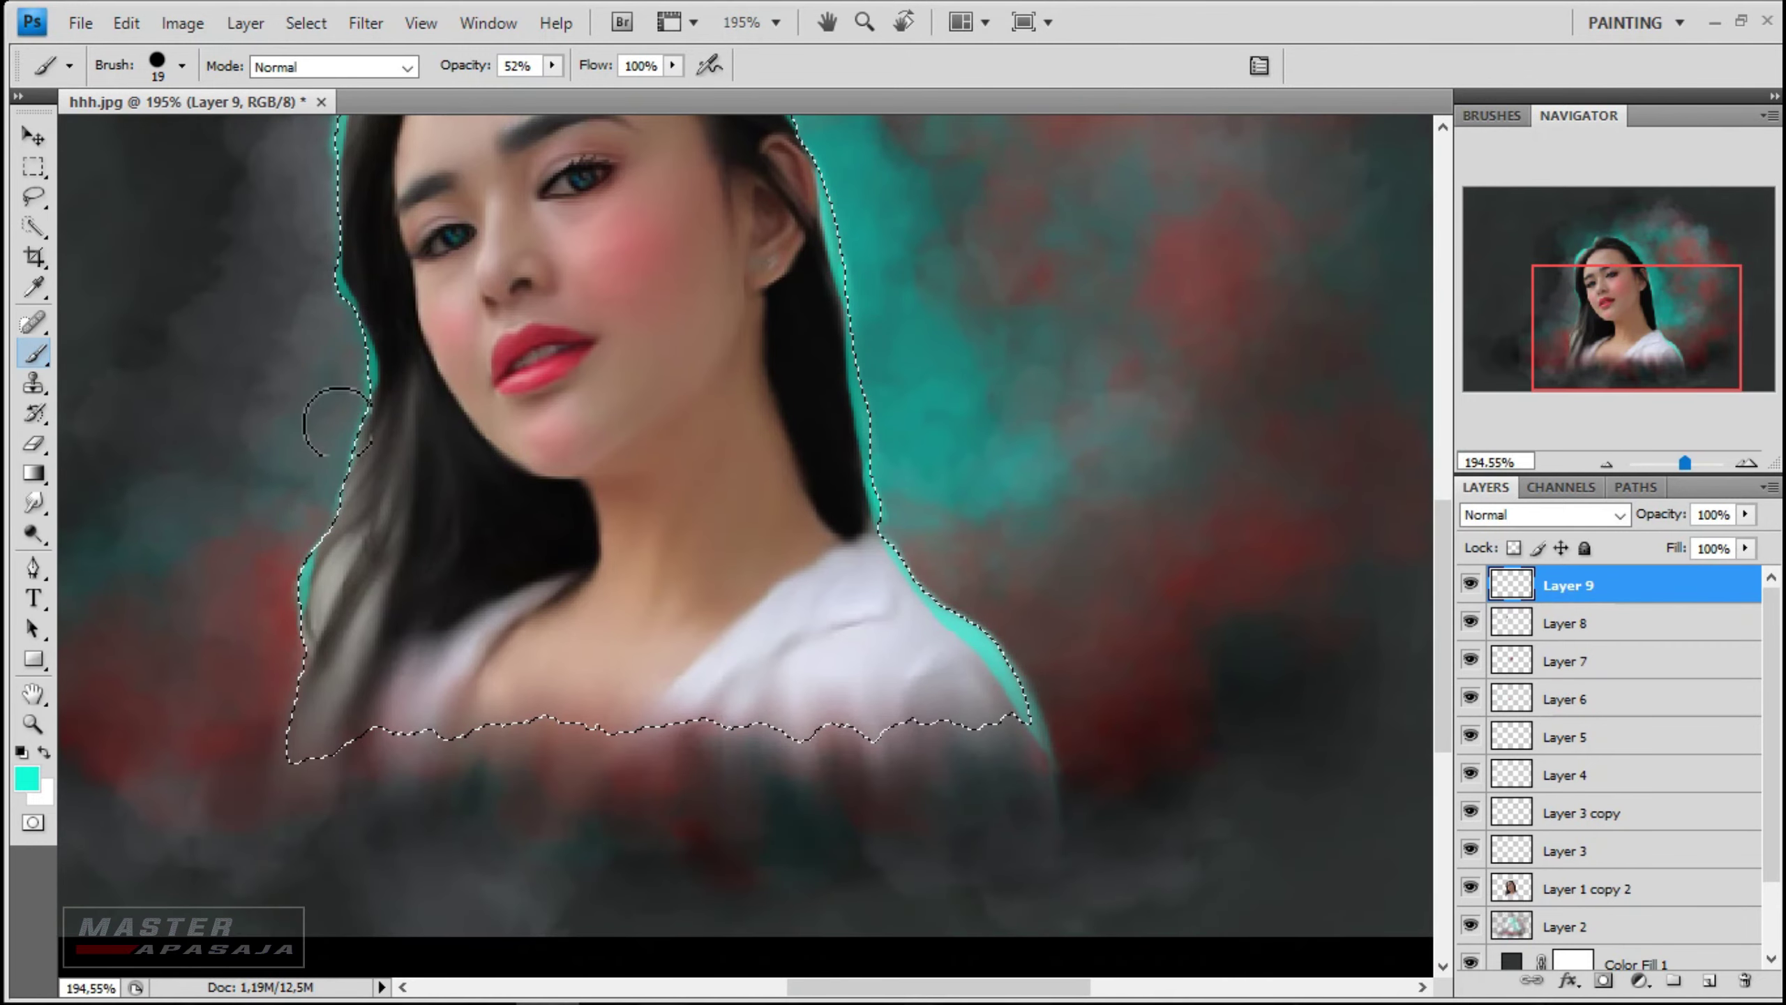
- Paint dark red over the teal on the lower left hair edge
alt+click(107, 730)
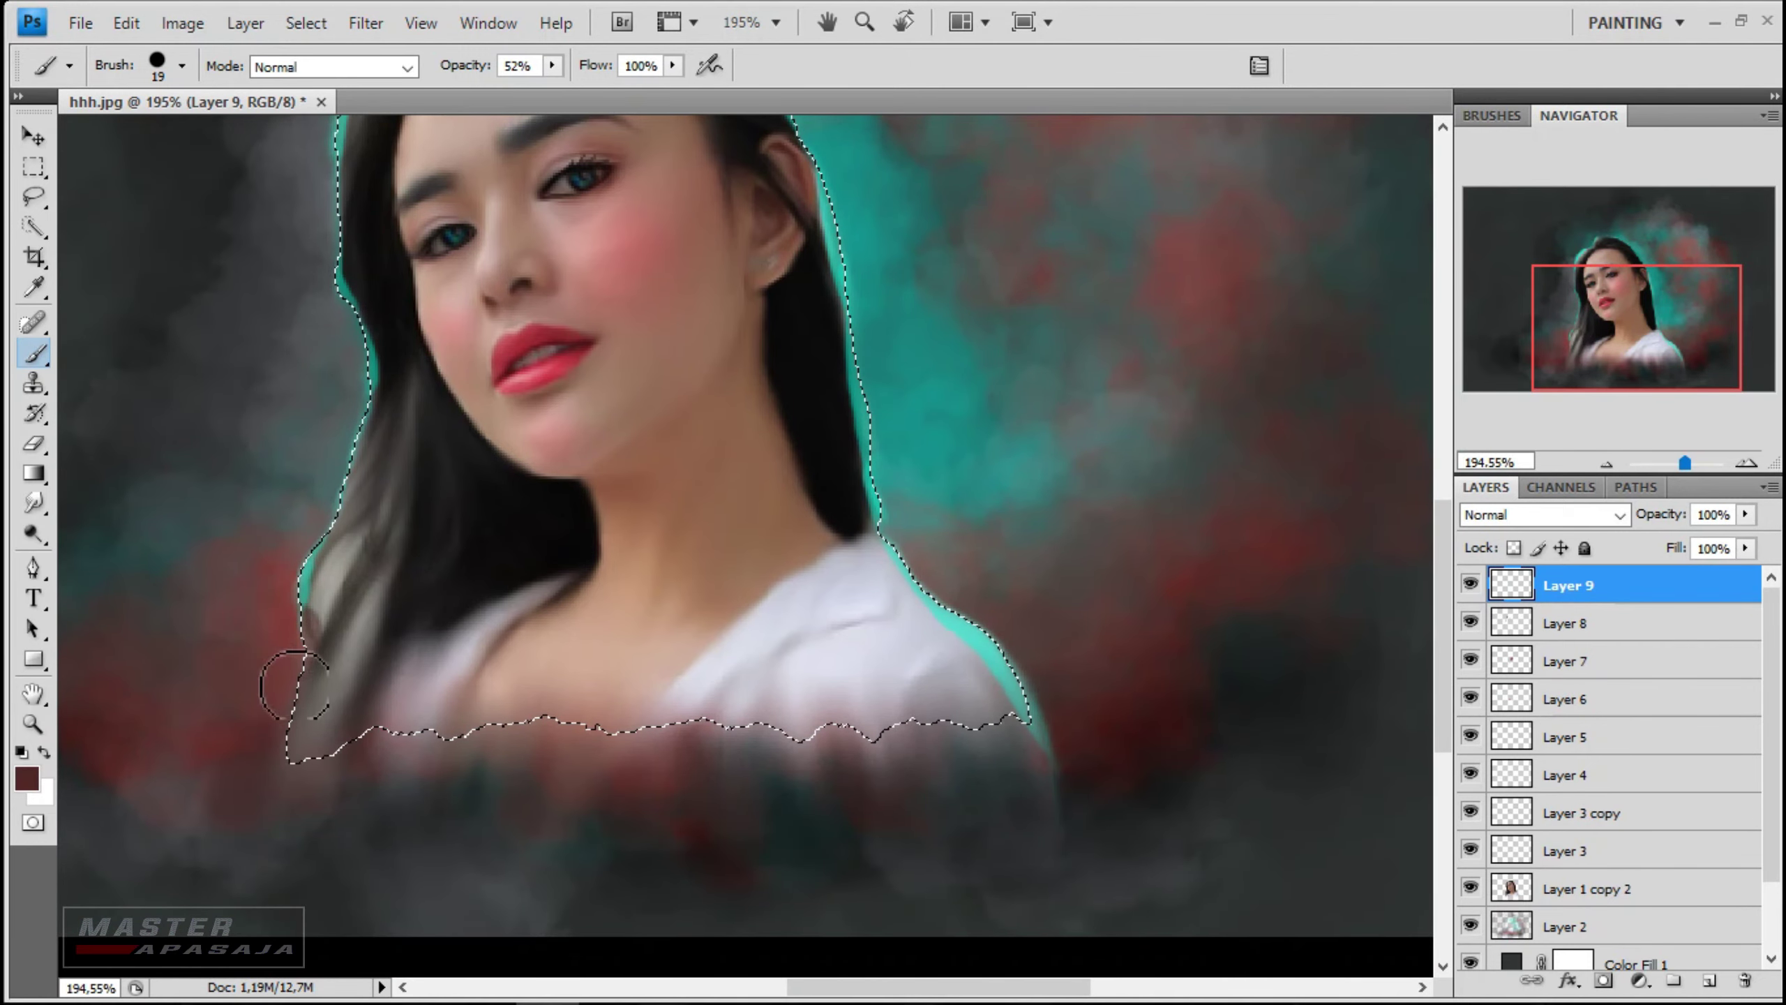
drag(263, 686, 313, 577)
scroll(770, 525, down, 1)
scroll(783, 512, up, 1)
- Set Layer 9 to Overlay at 46% opacity and deselect the figure
click(1543, 514)
click(1519, 487)
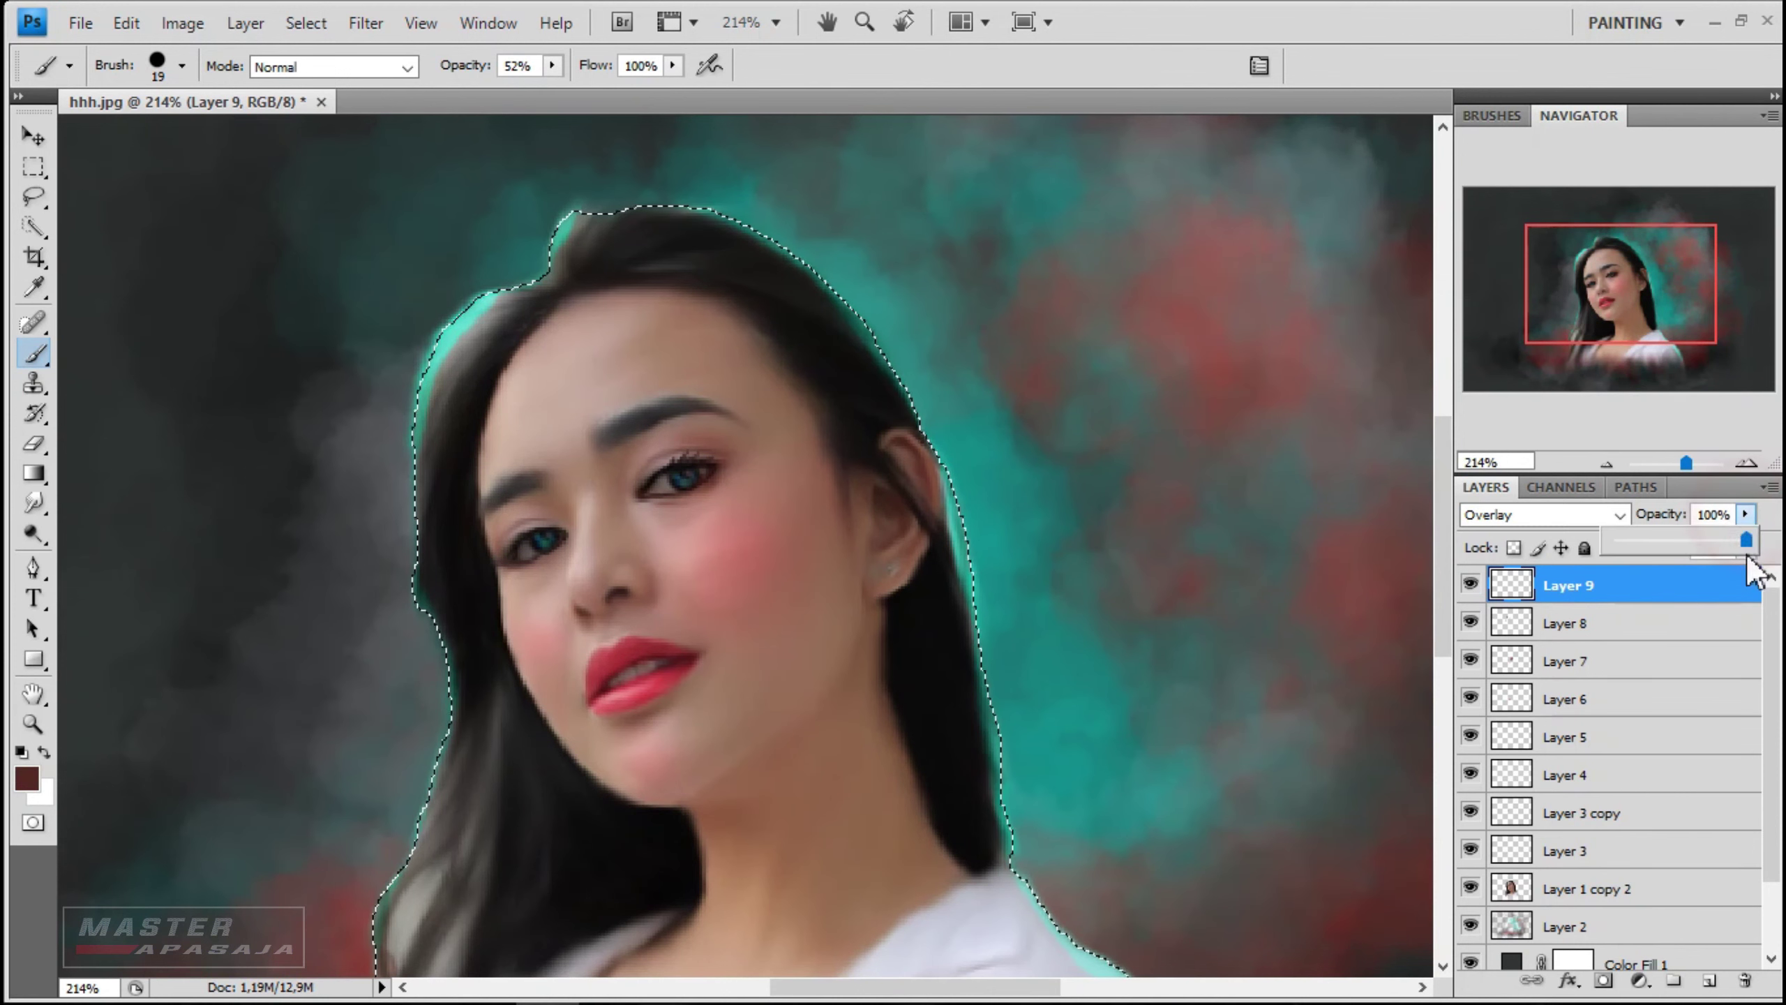
mouse_move(1746, 514)
mouse_down()
mouse_move(1681, 542)
mouse_move(1674, 527)
mouse_up()
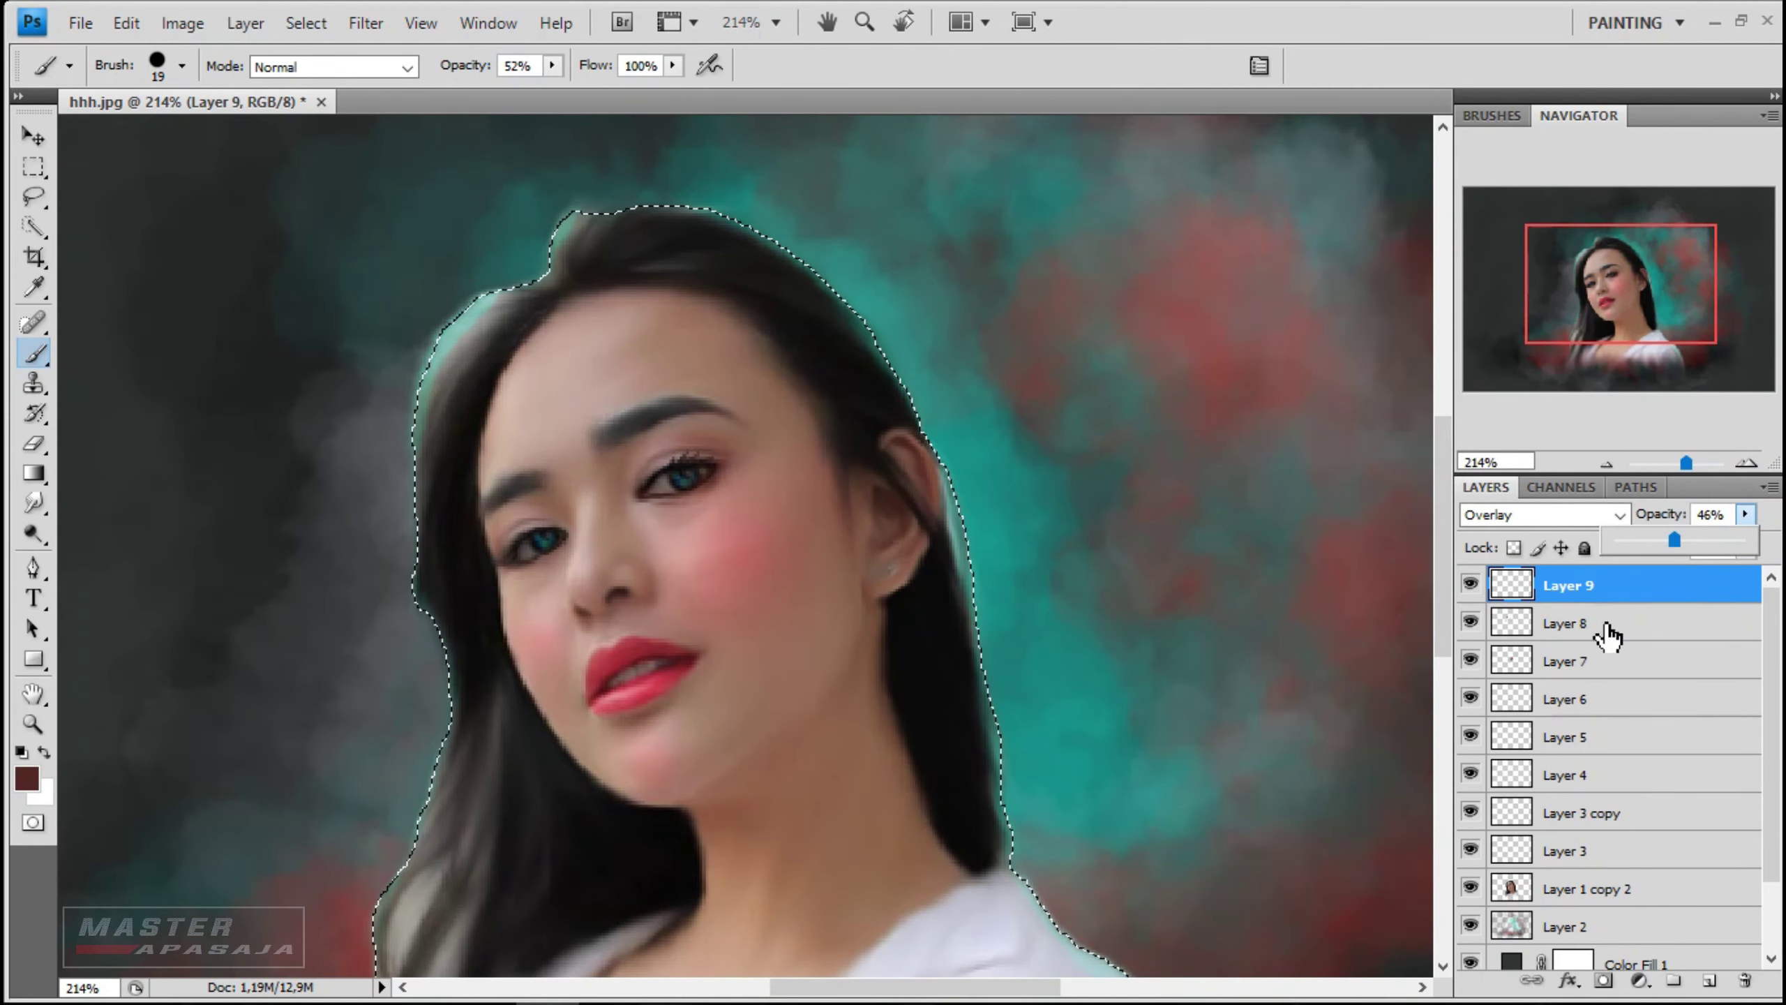
key(ctrl+d)
- Zoom out to check the whole image, zoom back in, and select Layer 9
scroll(897, 351, up, 2)
click(1606, 463)
scroll(1575, 650, down, 2)
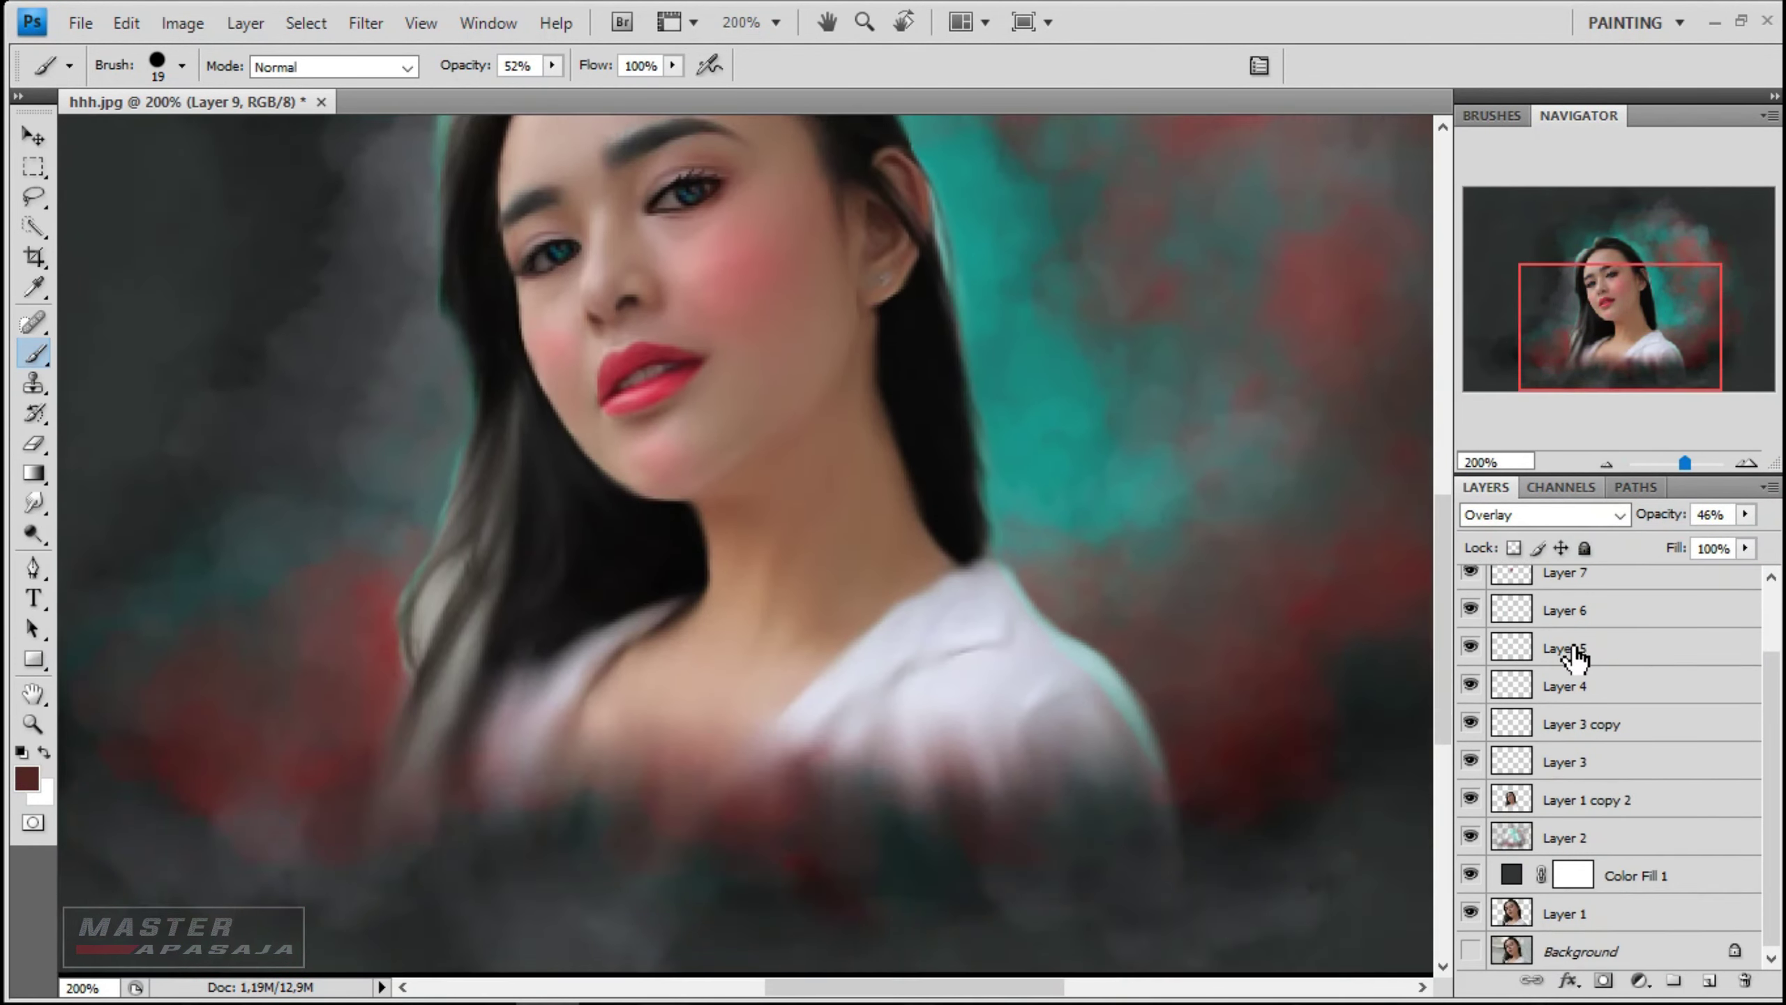
drag(1672, 462, 1677, 463)
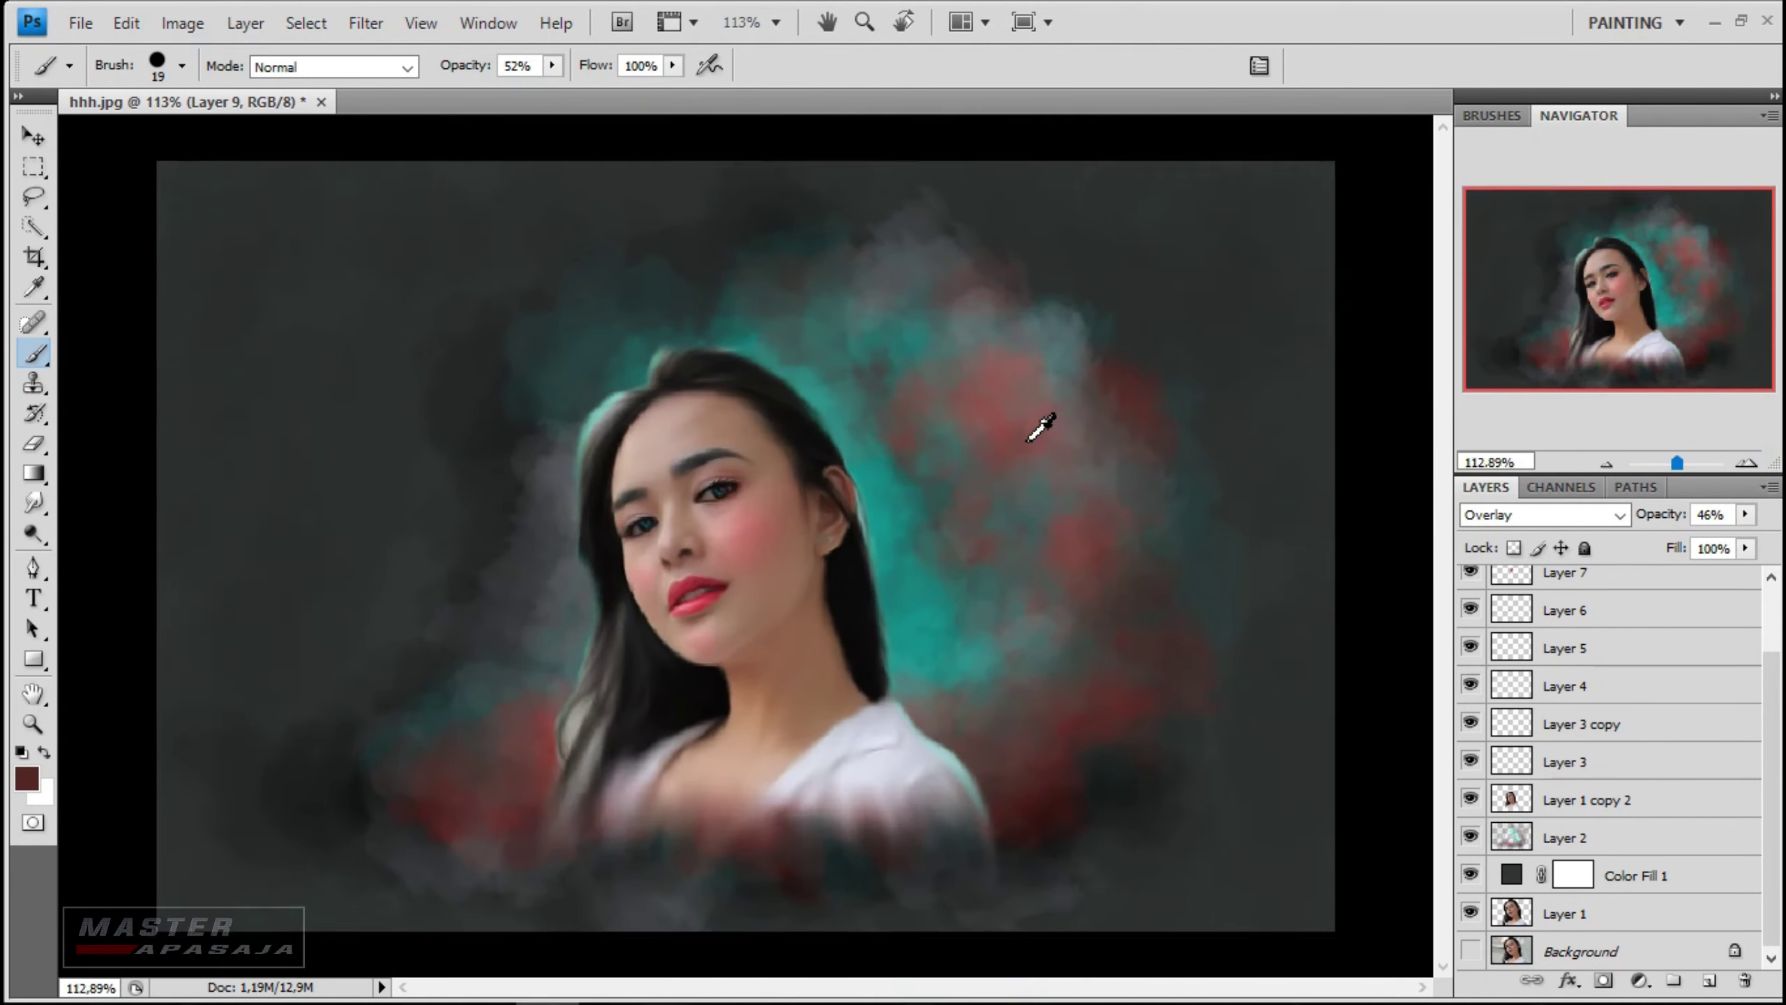
scroll(1041, 426, up, 1)
scroll(1637, 600, up, 2)
click(1637, 599)
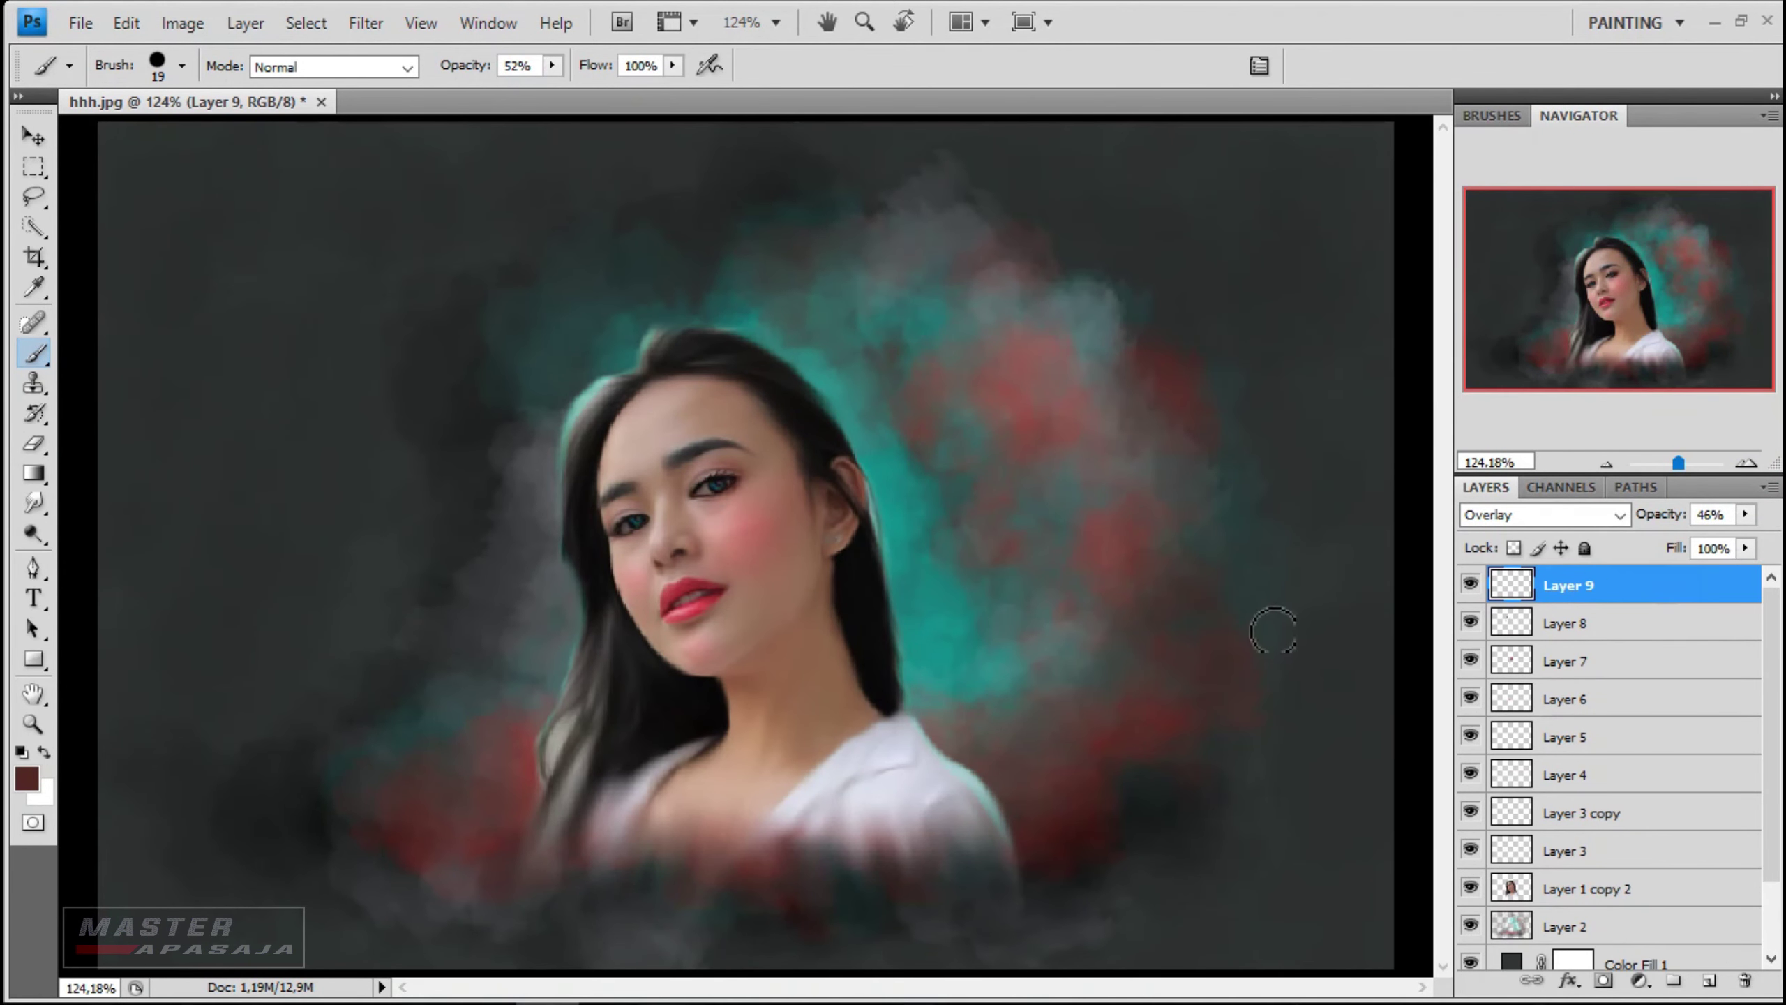
- Stamp all visible layers into a new Layer 10 and reshape its tone curve with Curves
key(ctrl+shift+alt+e)
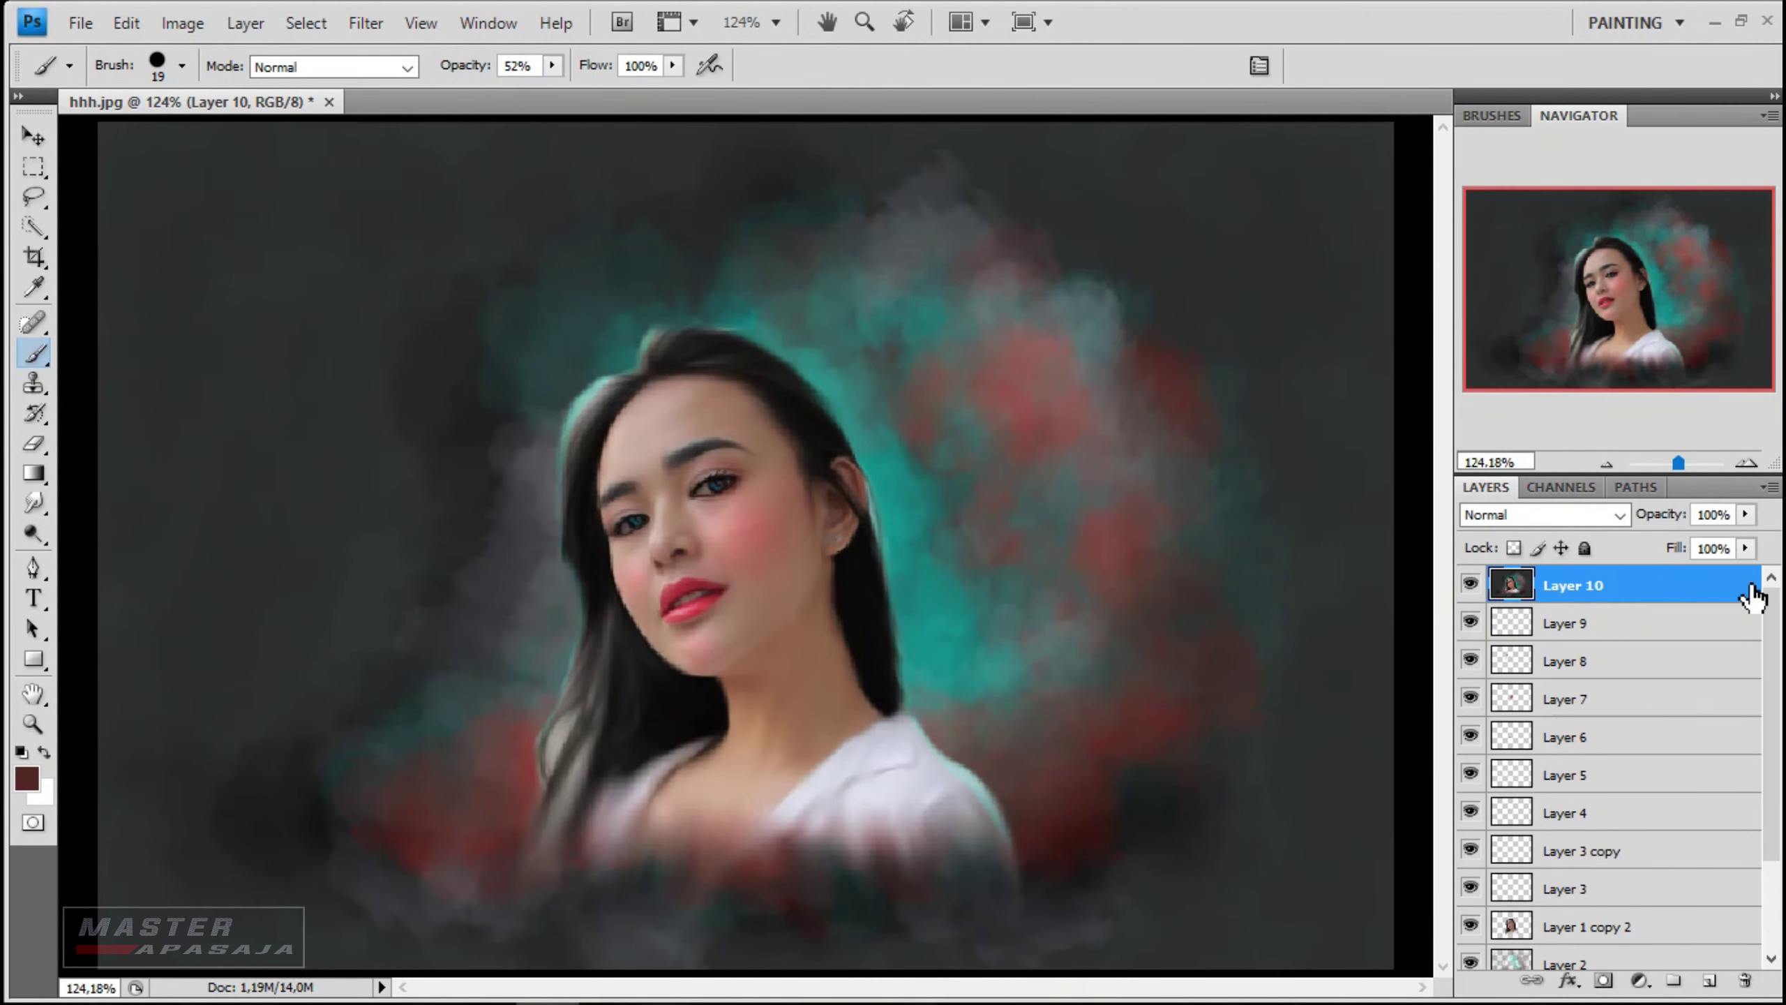
click(1746, 463)
click(365, 22)
key(Escape)
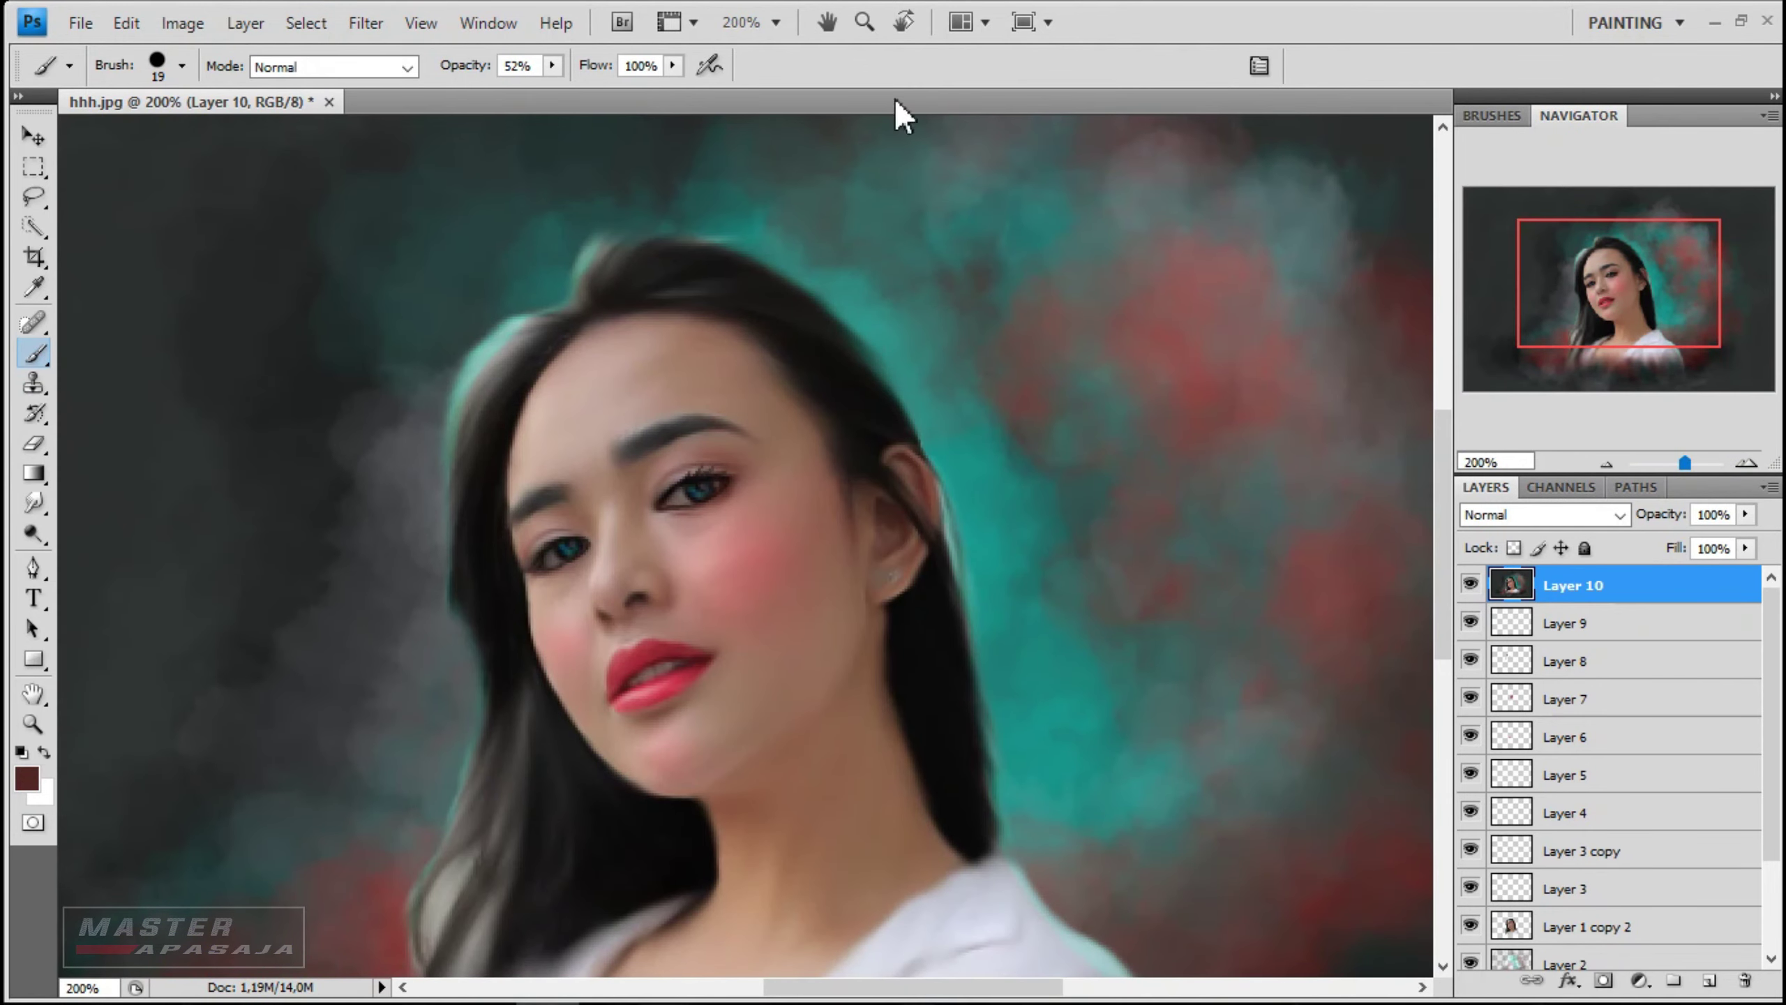
click(182, 22)
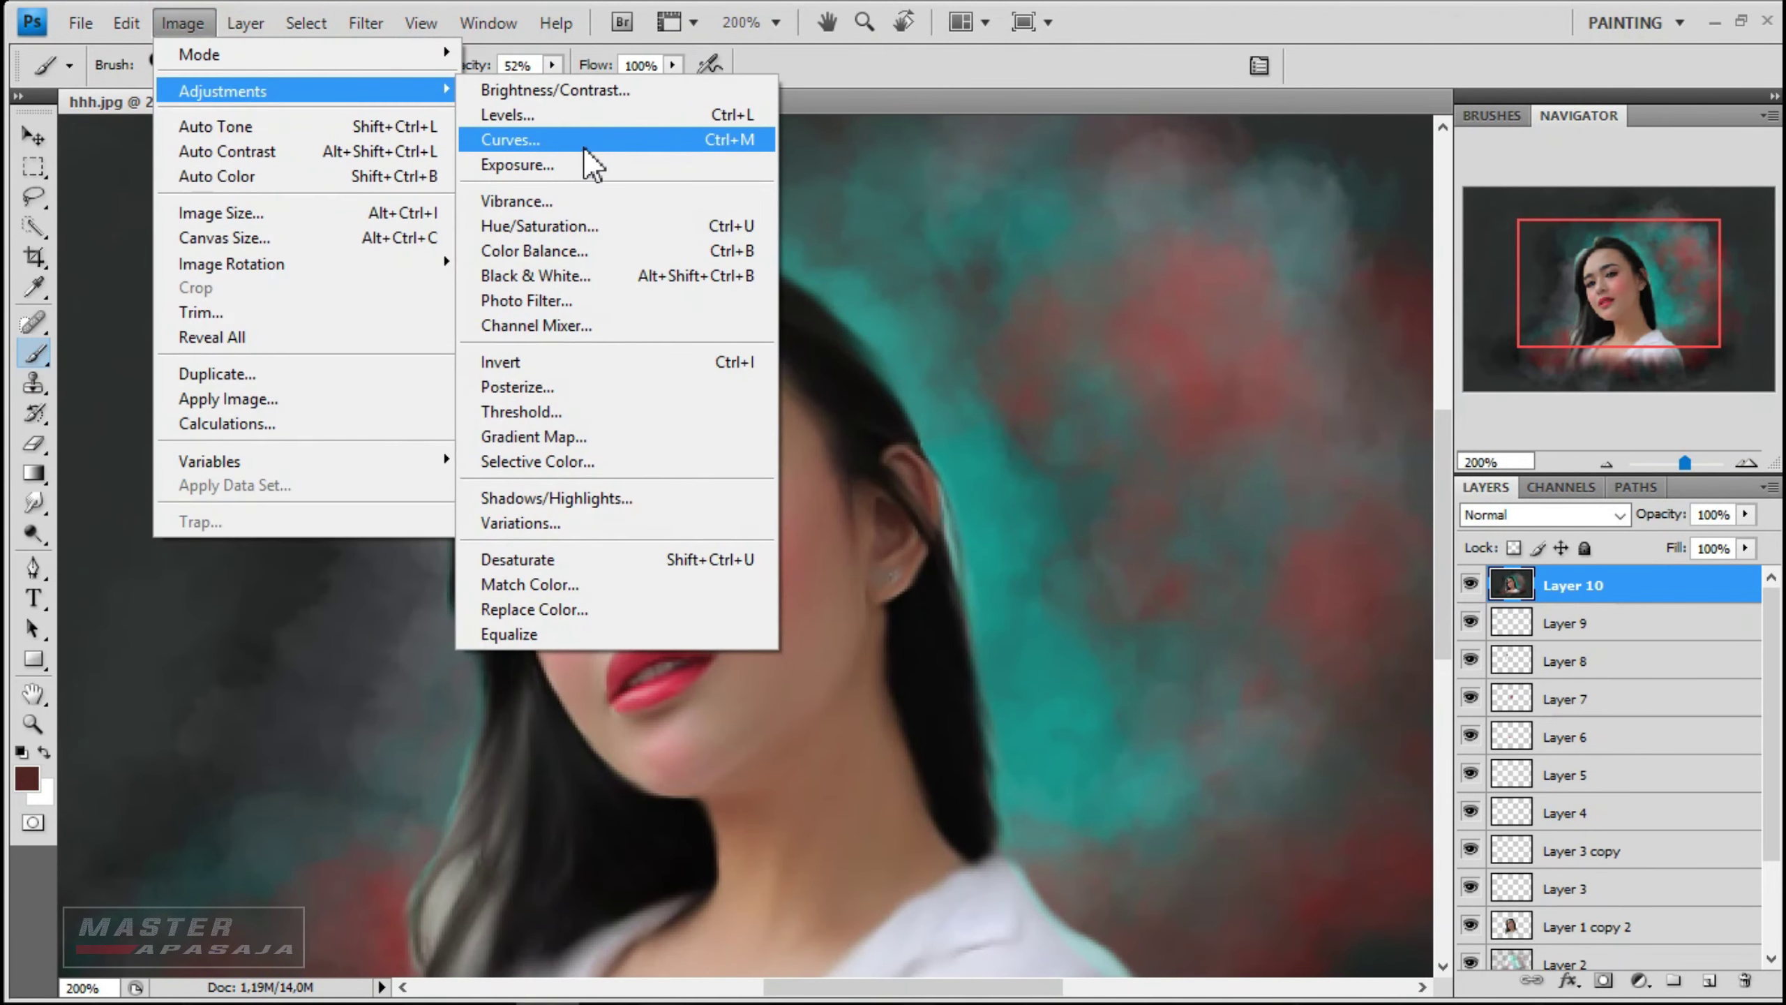
click(584, 156)
mouse_move(1243, 357)
mouse_down()
mouse_move(1243, 376)
mouse_move(1244, 357)
mouse_up()
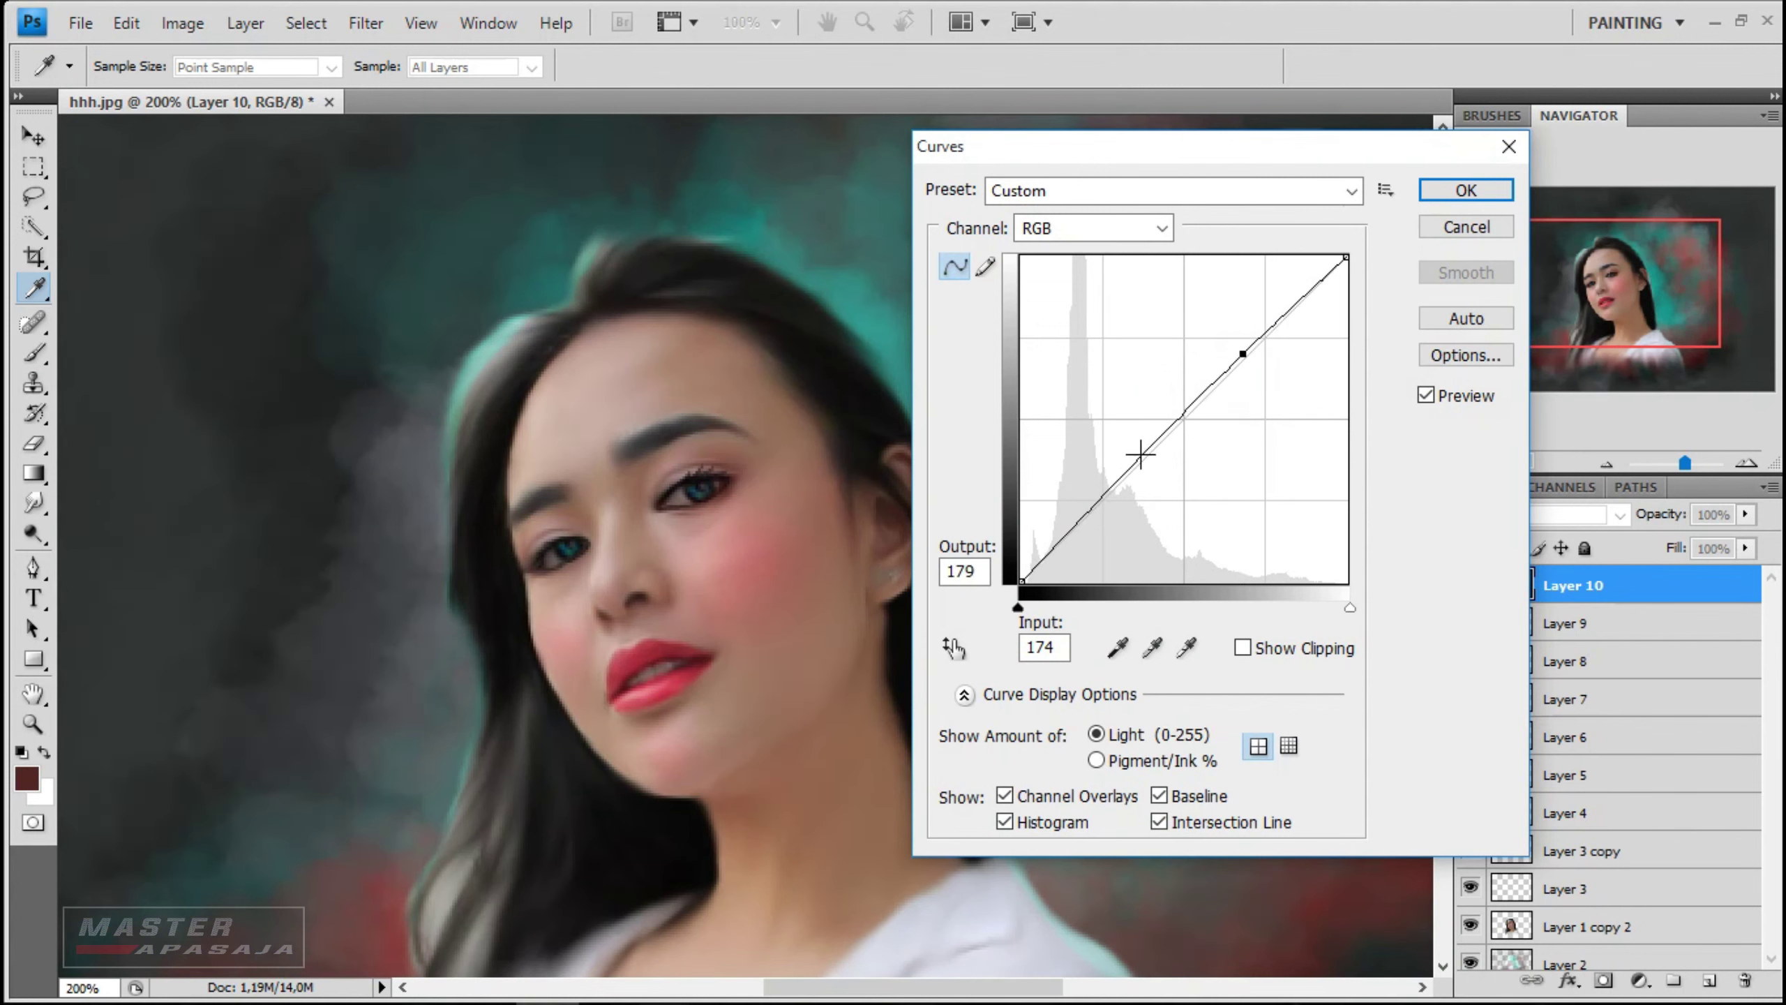
key(Escape)
- Apply Levels to Layer 10, raising the black point and pulling in the white point
click(182, 22)
click(584, 122)
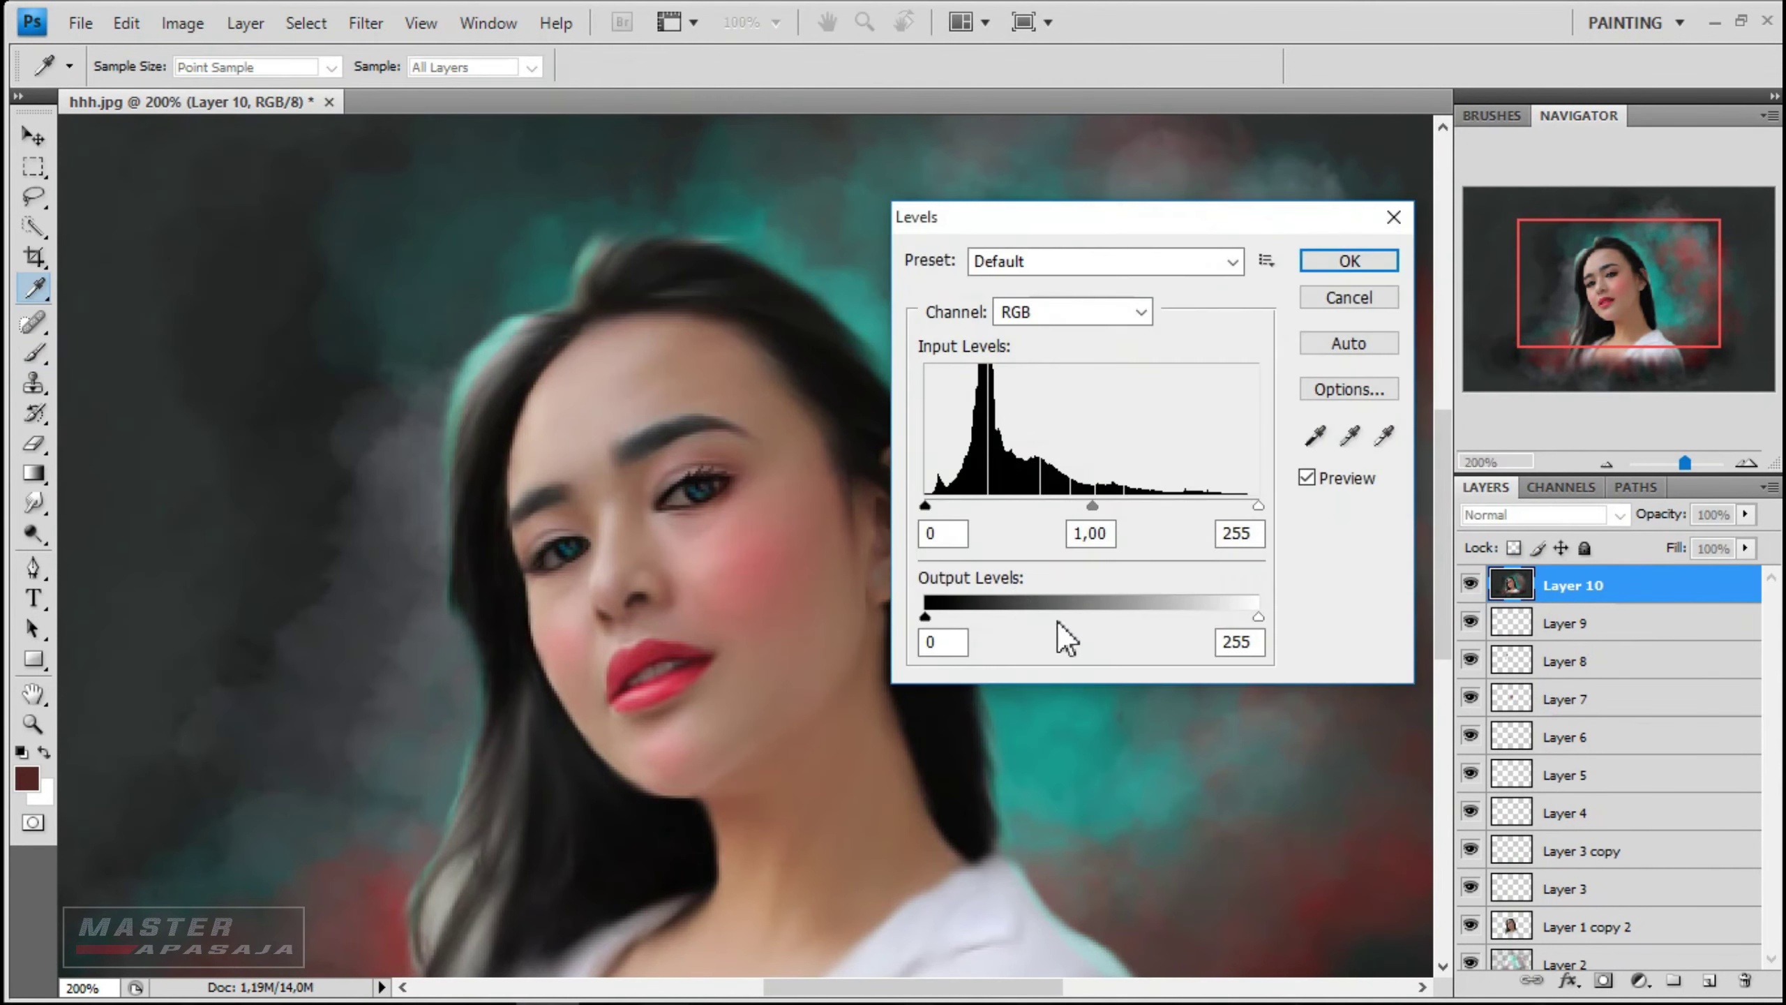
drag(925, 506, 937, 505)
drag(1258, 505, 1244, 505)
key(Return)
key(b)
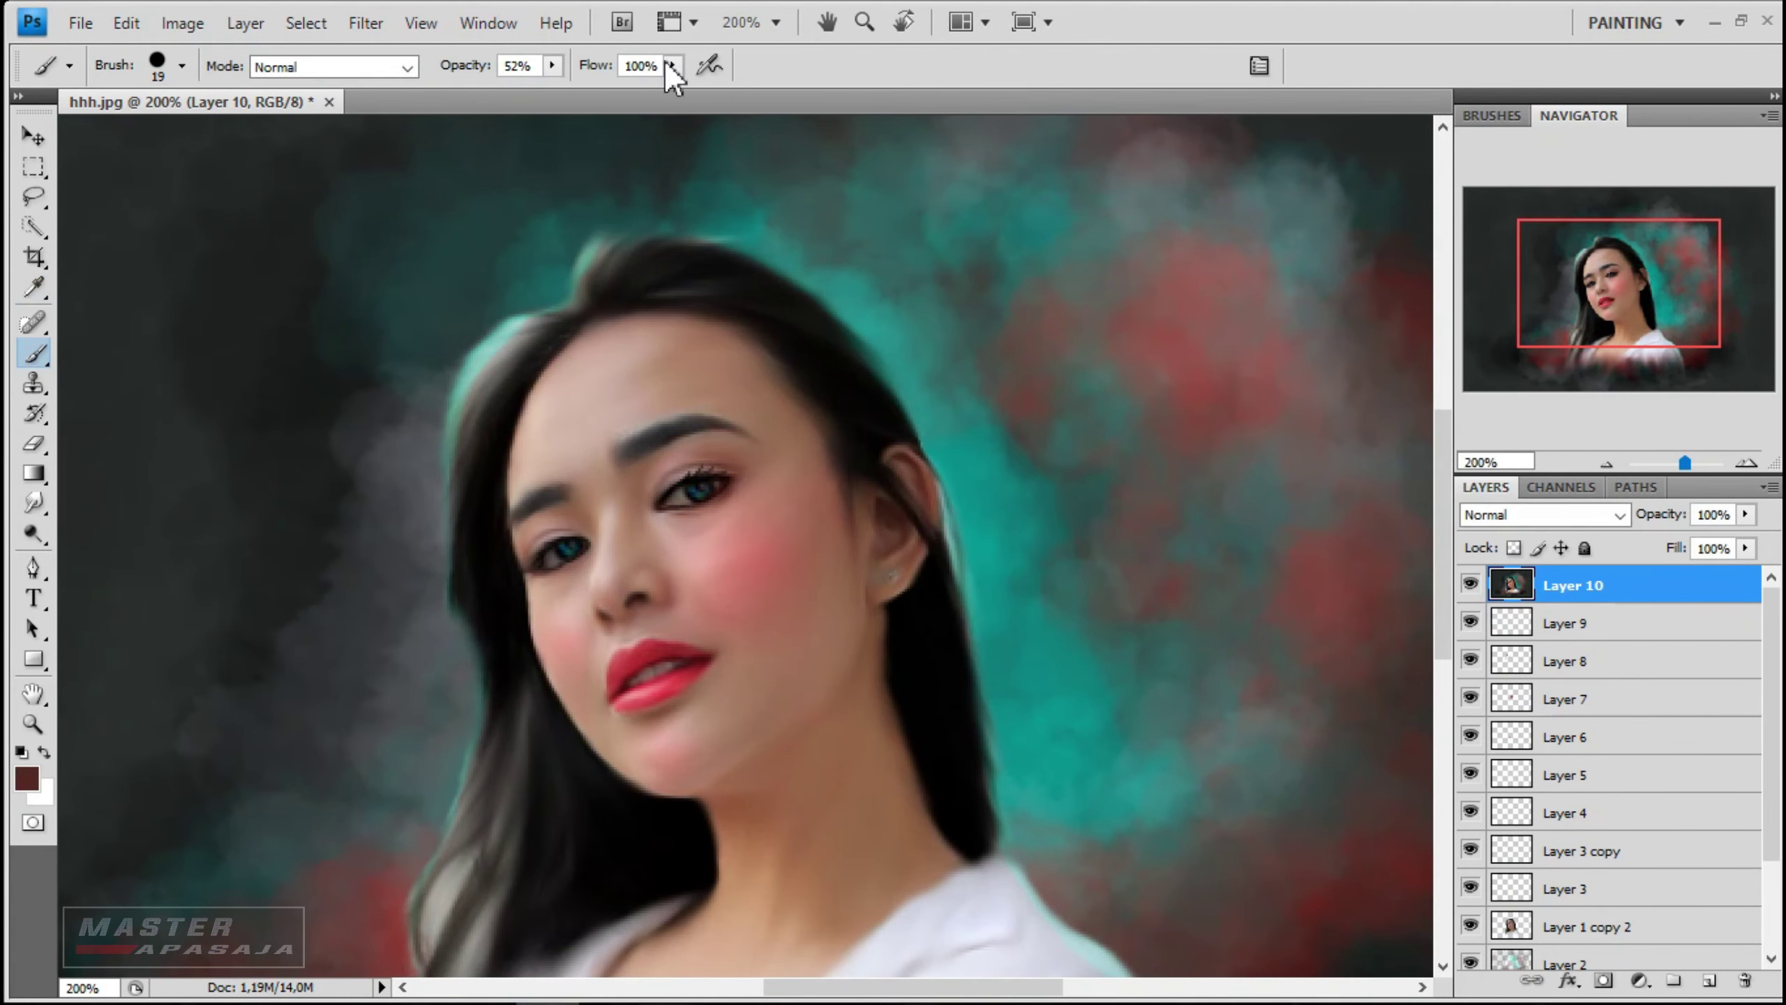
- Shift Layer 10's hue up a few degrees with Hue/Saturation
click(209, 26)
click(586, 223)
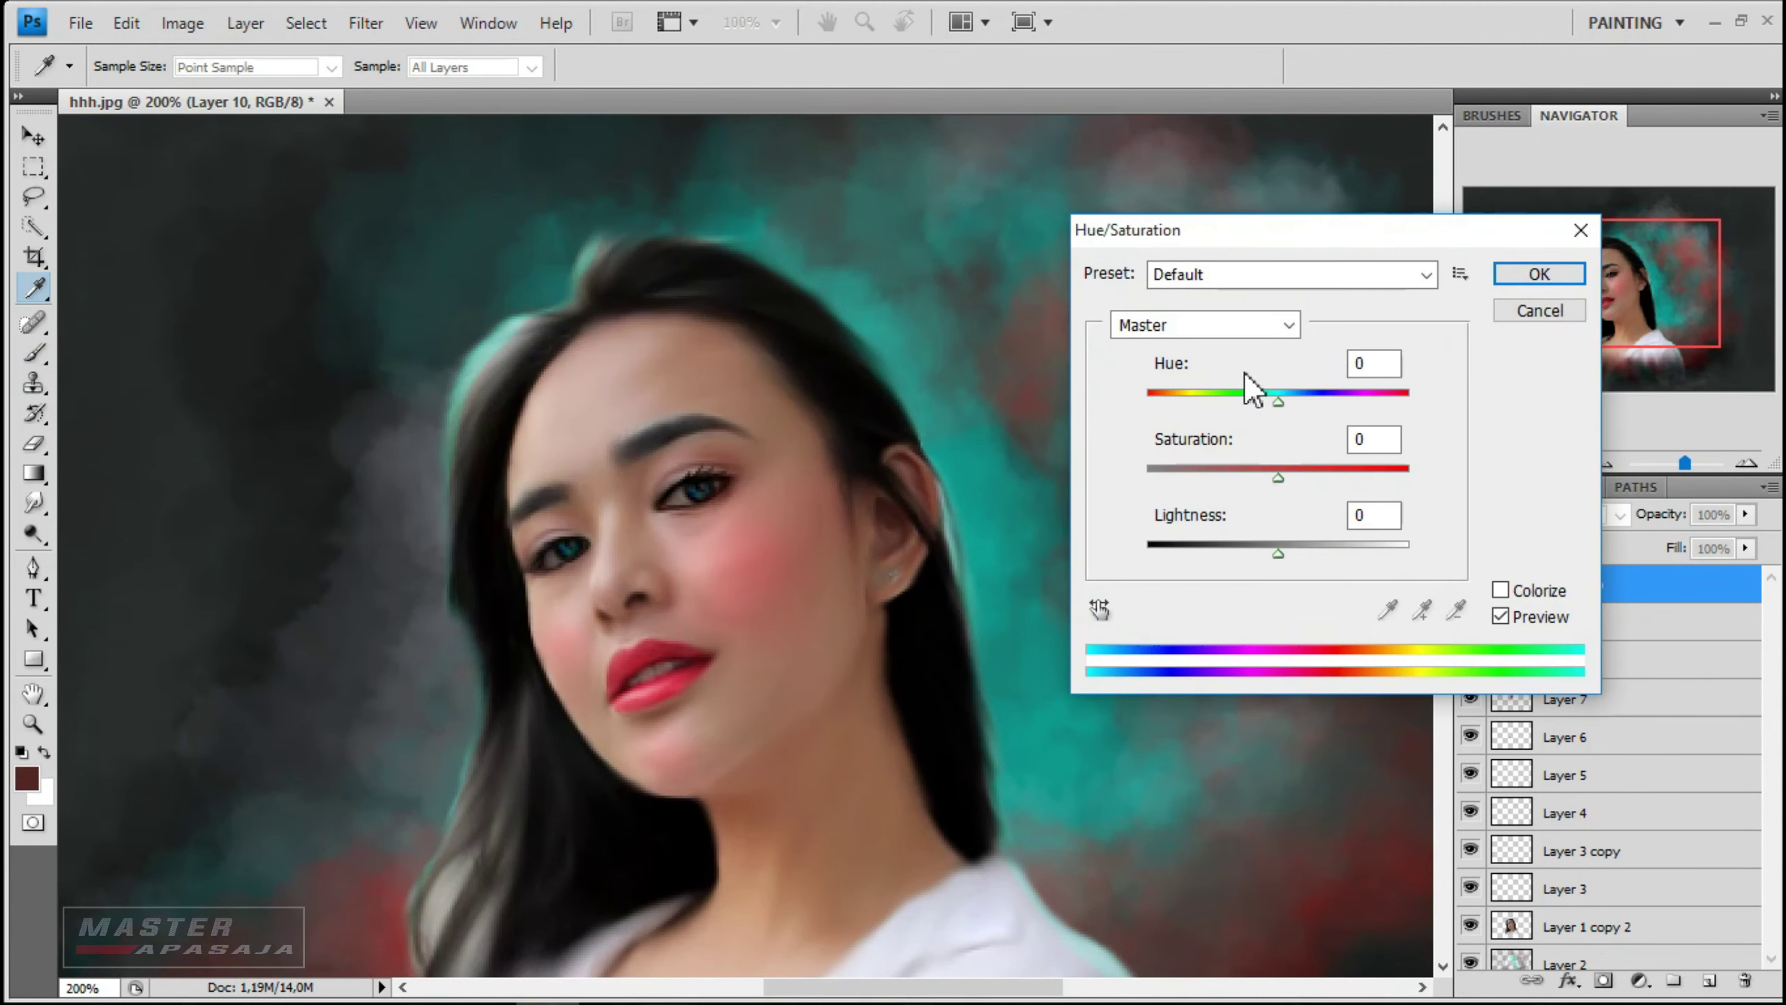
drag(1277, 404, 1286, 415)
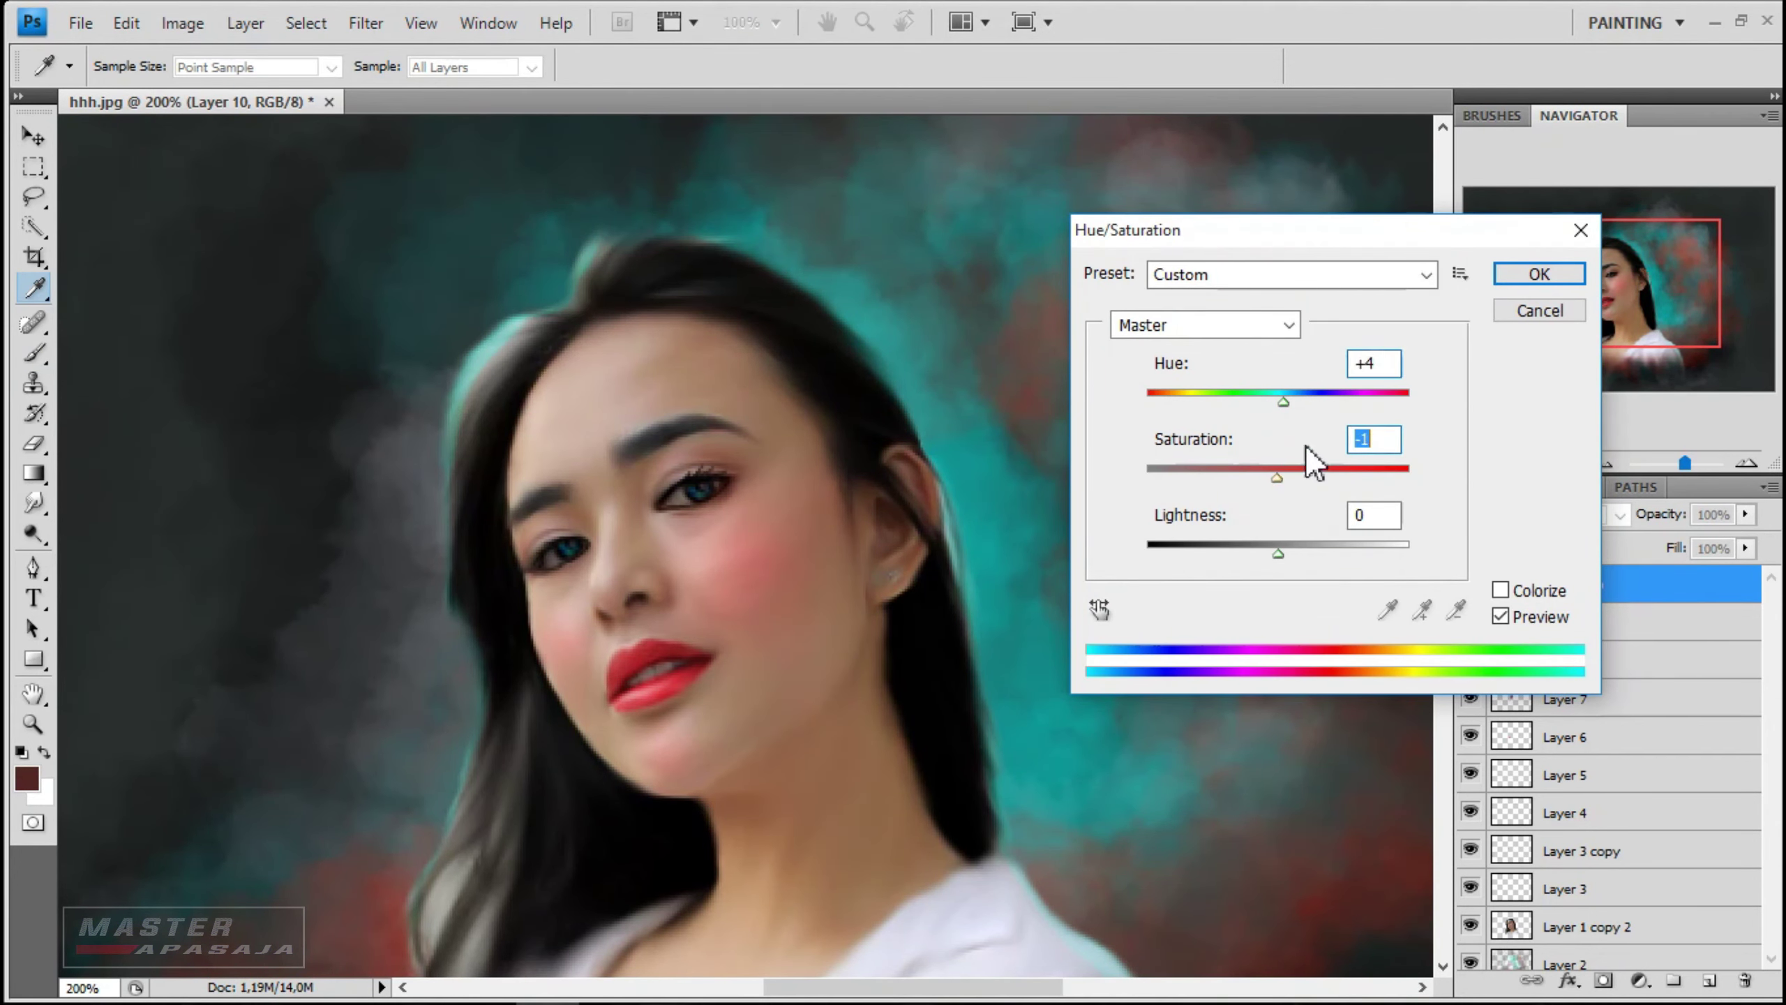
click(1538, 273)
- In Color Balance, nudge the midtones slightly toward cyan and green
click(182, 23)
click(612, 248)
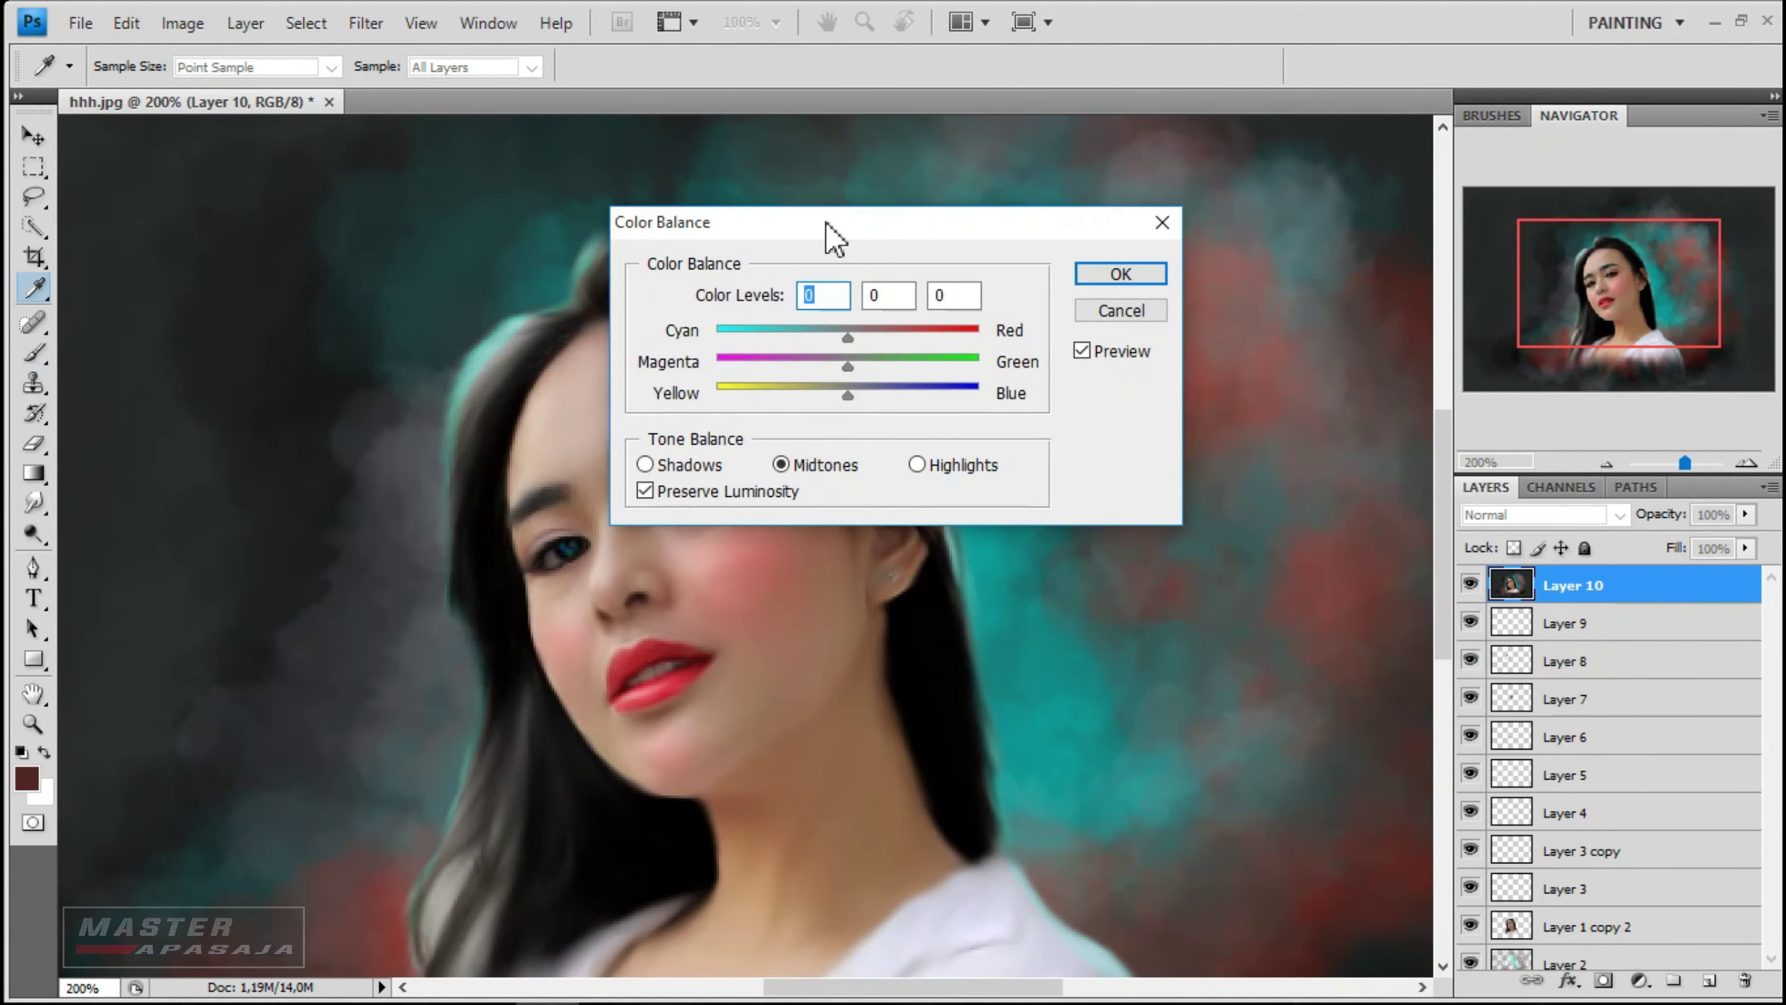
drag(826, 222, 1181, 196)
drag(1207, 310, 1213, 369)
- Confirm the cyan-green midtone Color Balance change on Layer 10
click(1442, 255)
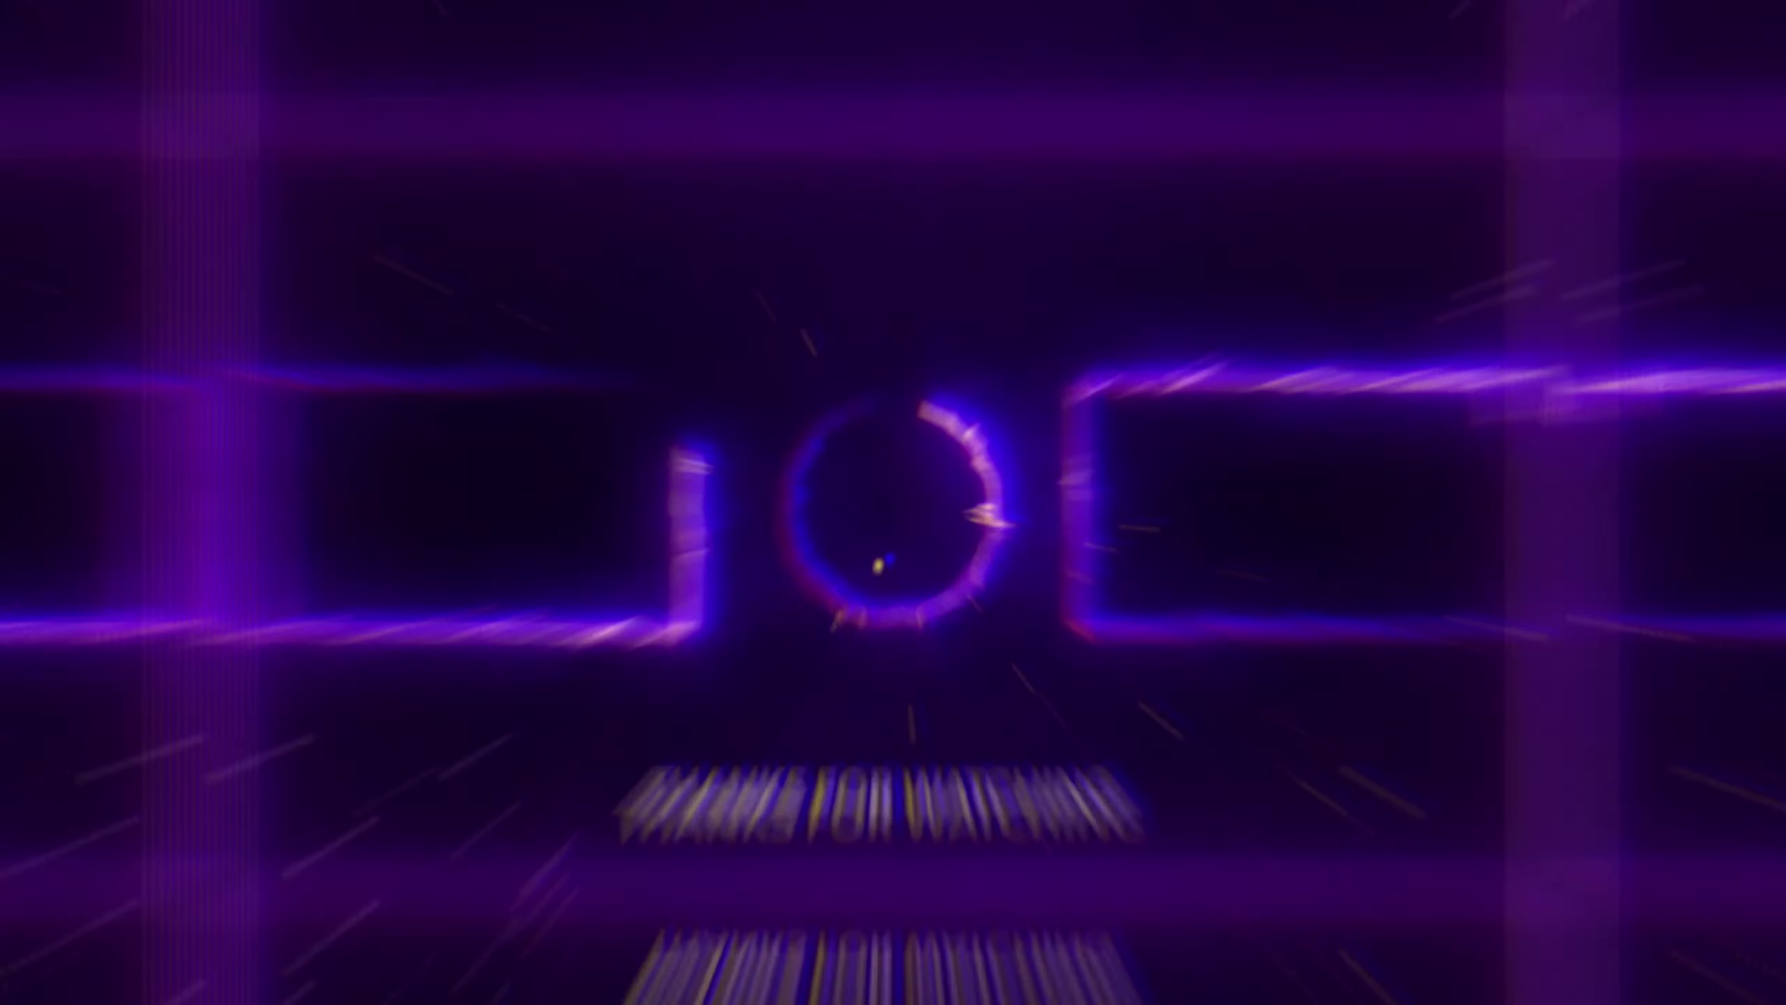